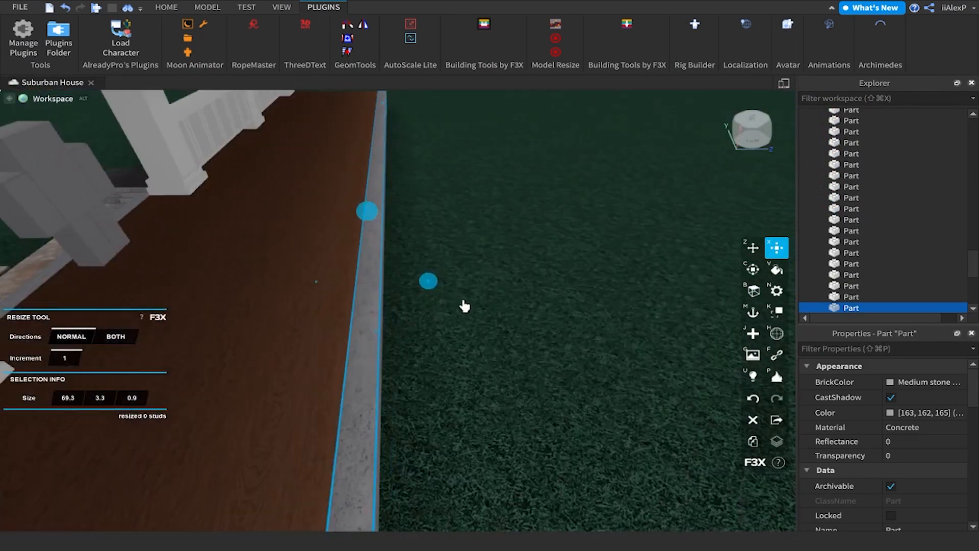
Widen the concrete edge strip along the porch floor by 4 studs, to 4.9.
drag(435, 290, 527, 285)
right_drag(444, 301, 440, 297)
key(s)
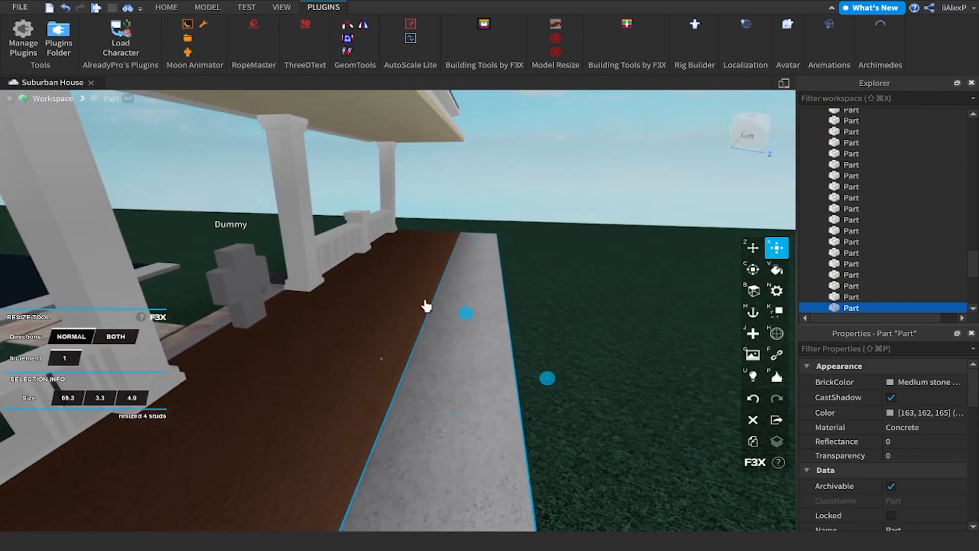
Widen the brown wooden porch floor to 16.3 studs and thin it to 0.1 stud using a 0.1 increment.
click(422, 335)
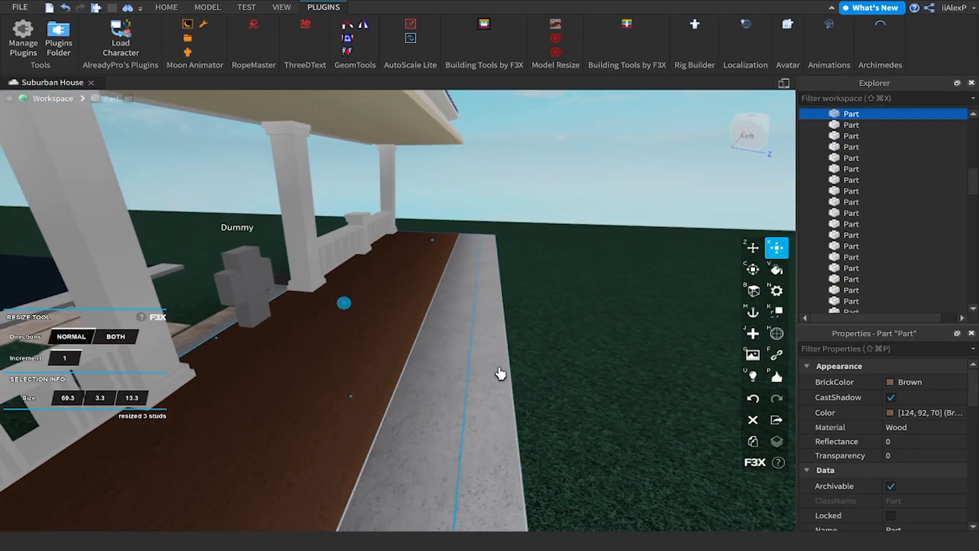
drag(513, 374, 542, 372)
key(s)
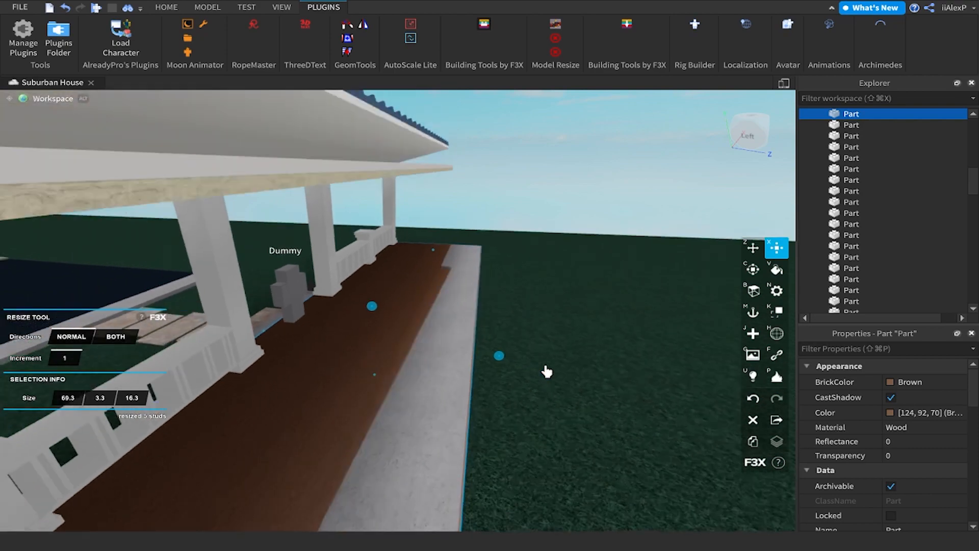
key(w)
mouse_move(544, 376)
right_down()
mouse_move(550, 370)
mouse_move(538, 373)
right_up()
key(s)
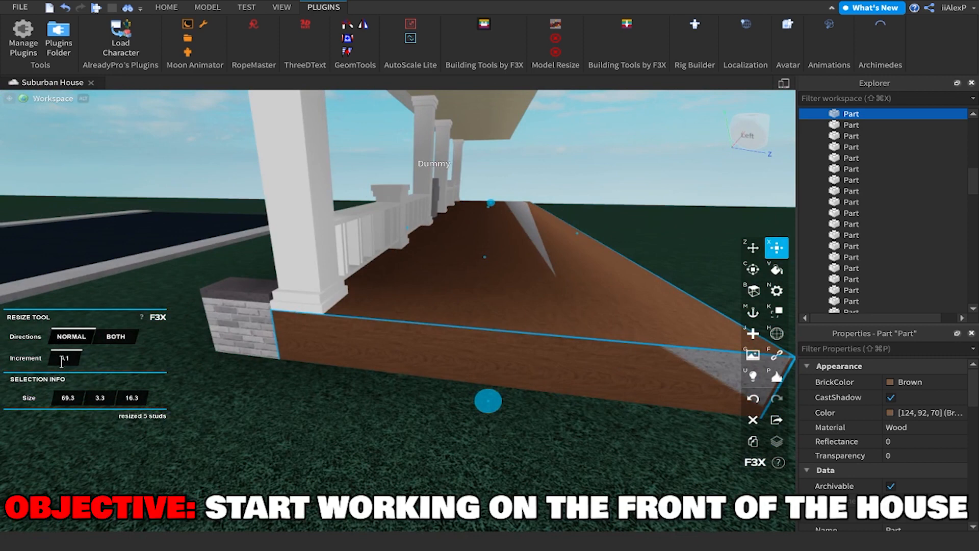
drag(488, 261, 497, 237)
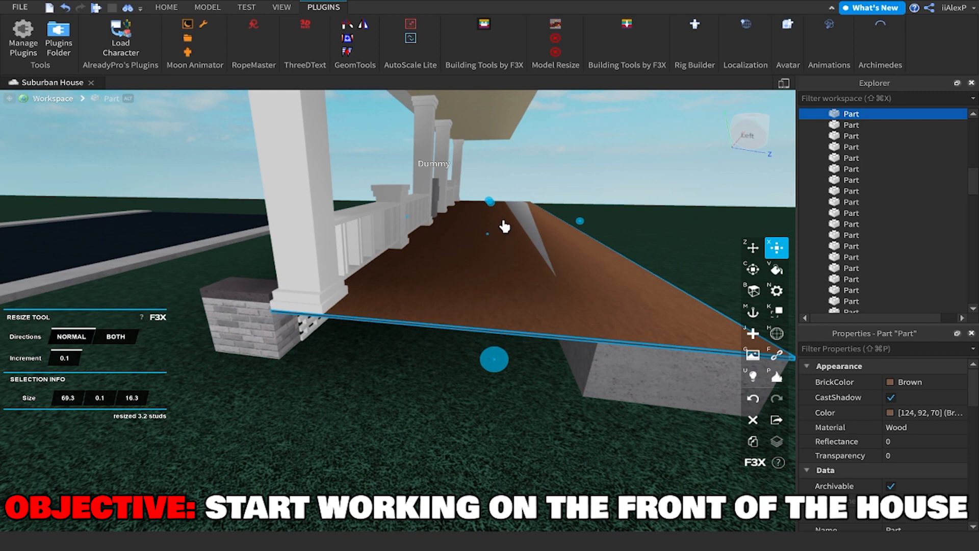
Undo the wooden floor's thickness and width changes and the widening of the concrete edge strip.
right_drag(504, 226, 505, 229)
key(super+z)
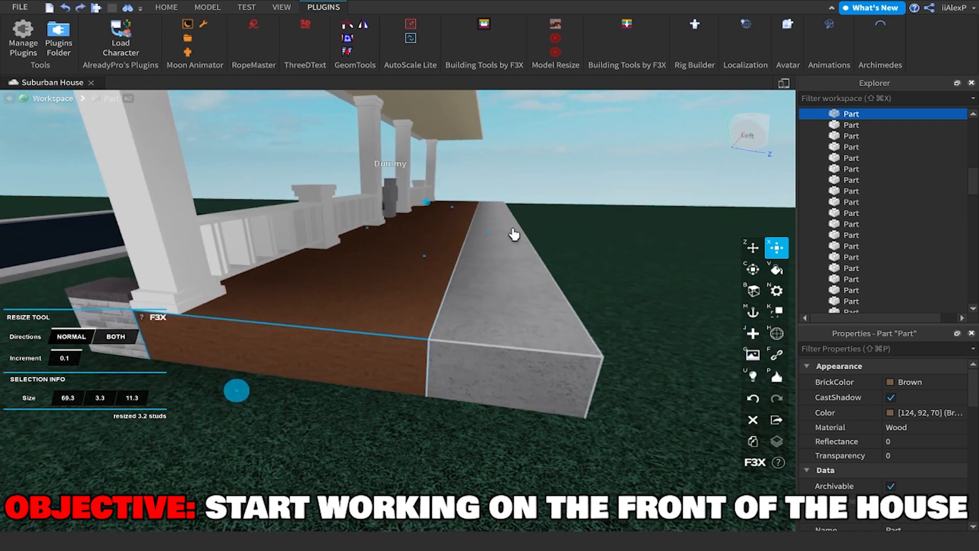
key(z)
scroll(540, 295, down, 5)
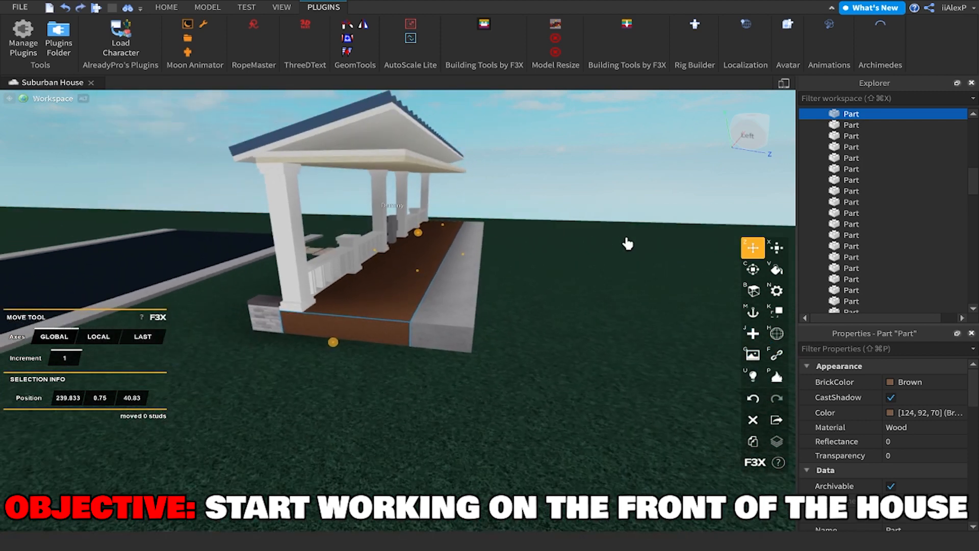
click(628, 243)
key(super+z)
Move the concrete edge strip 3 studs outward from the back of the porch floor.
click(456, 282)
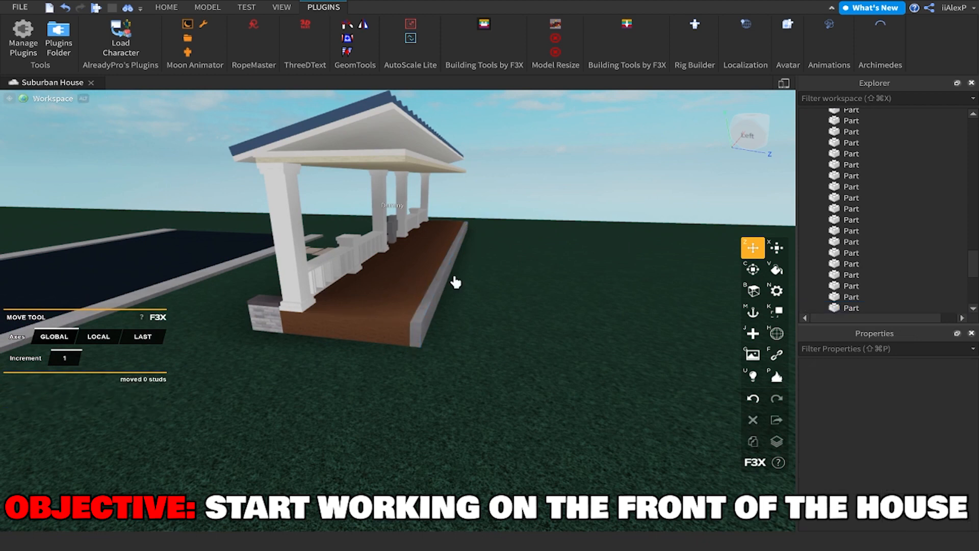
click(449, 282)
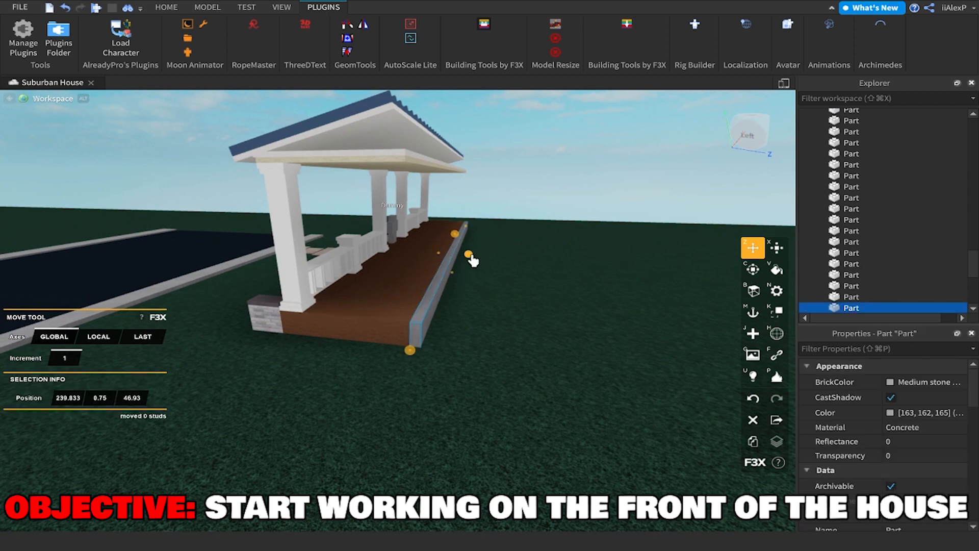
drag(474, 260, 497, 258)
click(538, 260)
key(w)
Widen the brown wooden floor by 3 studs out to the relocated concrete edge strip.
click(440, 296)
key(x)
right_drag(441, 296, 453, 291)
drag(452, 279, 477, 288)
click(534, 269)
Duplicate the concrete edge strip, raise the copy 4 studs, and lower it by 0.7 stud with a 0.1 increment.
key(s)
right_drag(534, 268, 533, 269)
key(a)
key(s)
mouse_move(373, 286)
right_down()
mouse_move(378, 301)
mouse_move(366, 300)
right_up()
key(w)
key(s)
key(z)
click(451, 329)
key(w)
right_drag(451, 329, 467, 353)
drag(404, 420, 429, 347)
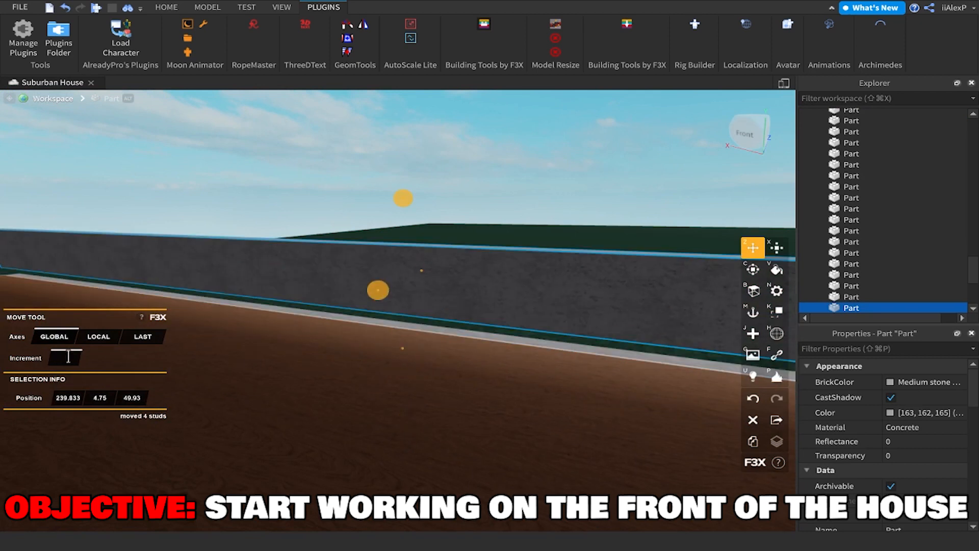
scroll(68, 357, up, 4)
drag(510, 389, 505, 409)
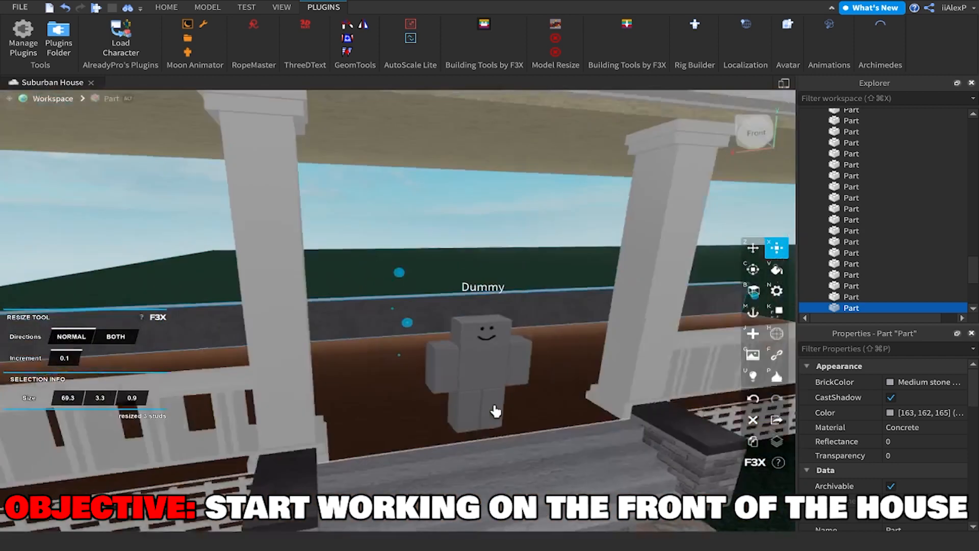
Shorten the raised strip to 27.9 studs so it forms a wall panel behind one side of the porch.
scroll(497, 406, down, 5)
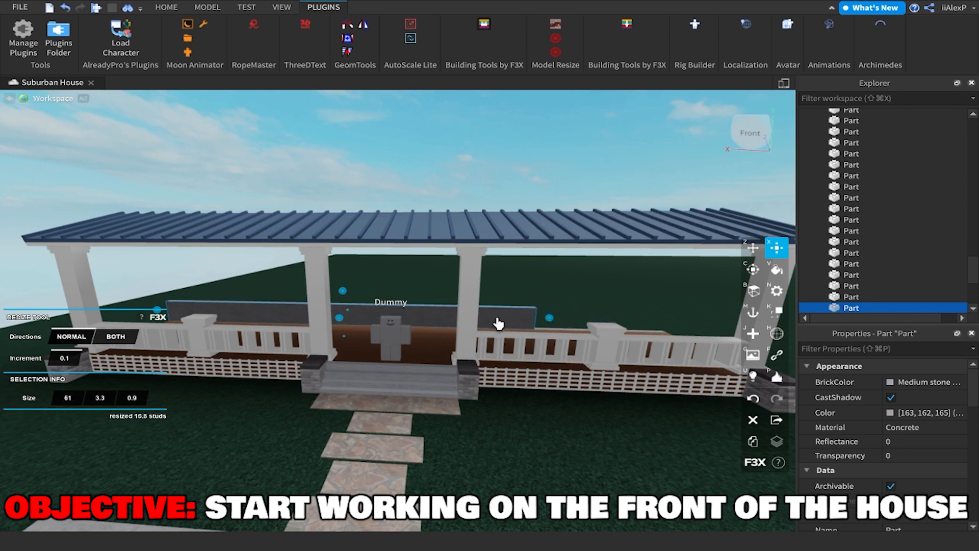
drag(371, 324, 367, 325)
key(s)
key(a)
right_drag(368, 326, 488, 311)
Paint the wall panel Buttermilk and set its material to Wood.
click(775, 272)
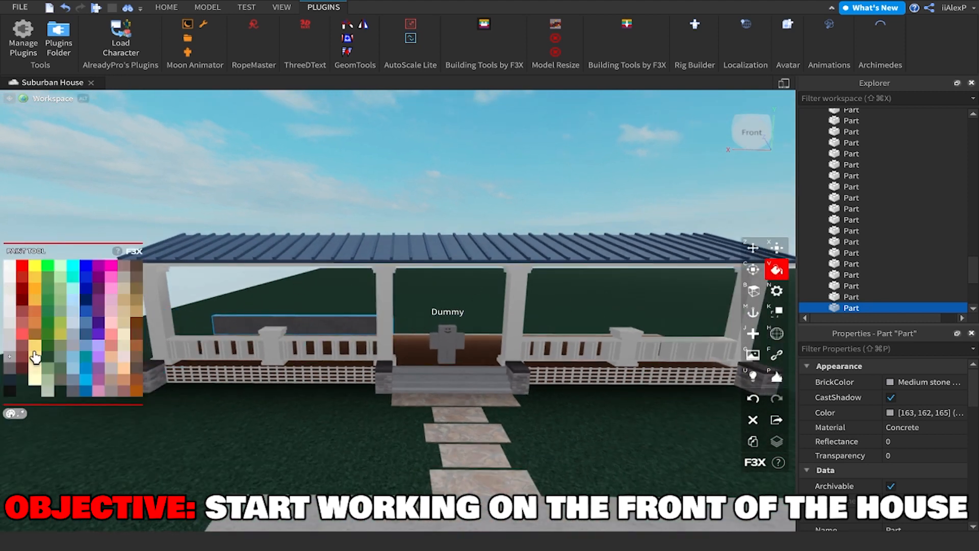
click(34, 378)
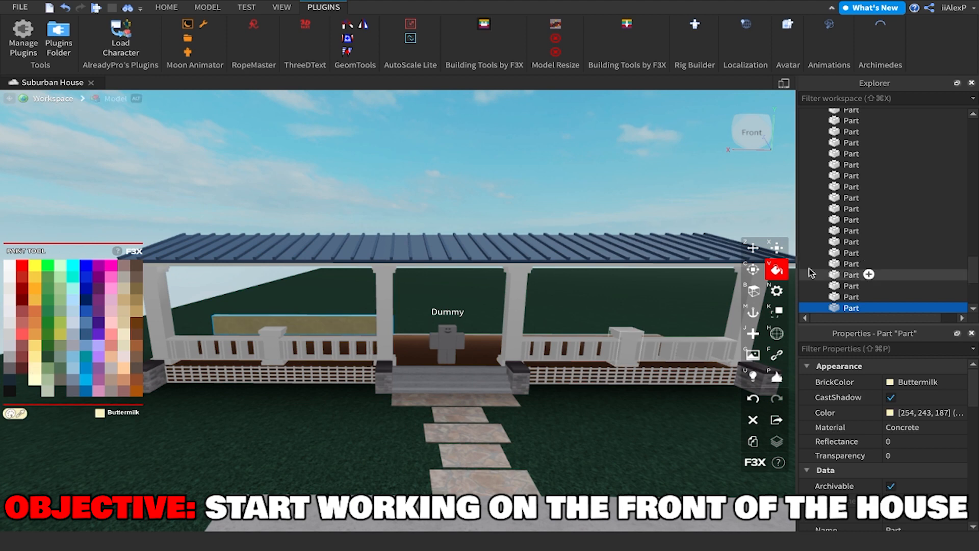
click(768, 297)
click(88, 293)
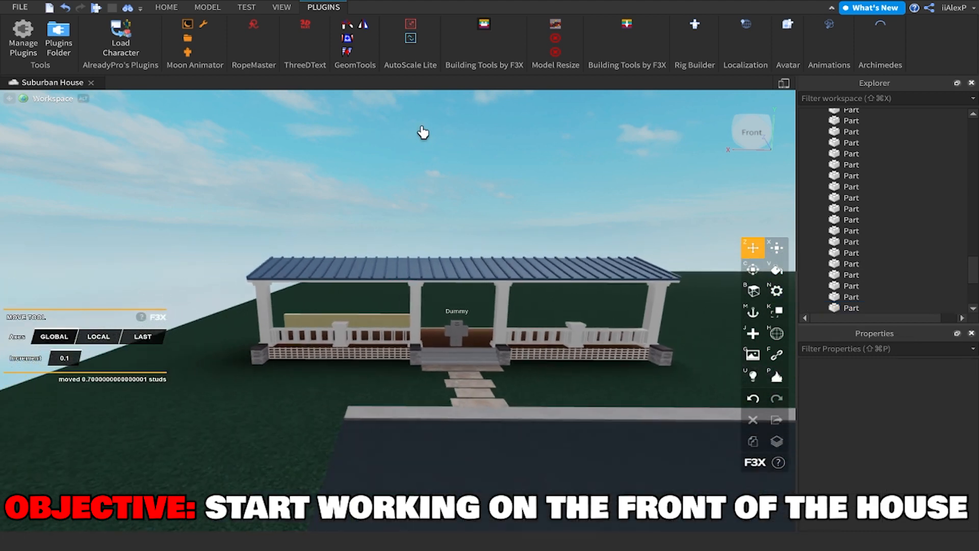
Move the Dummy to the back of the porch floor, beside the inner end of the wall panel.
scroll(422, 131, up, 5)
key(w)
right_drag(447, 181, 474, 244)
key(d)
drag(529, 390, 346, 315)
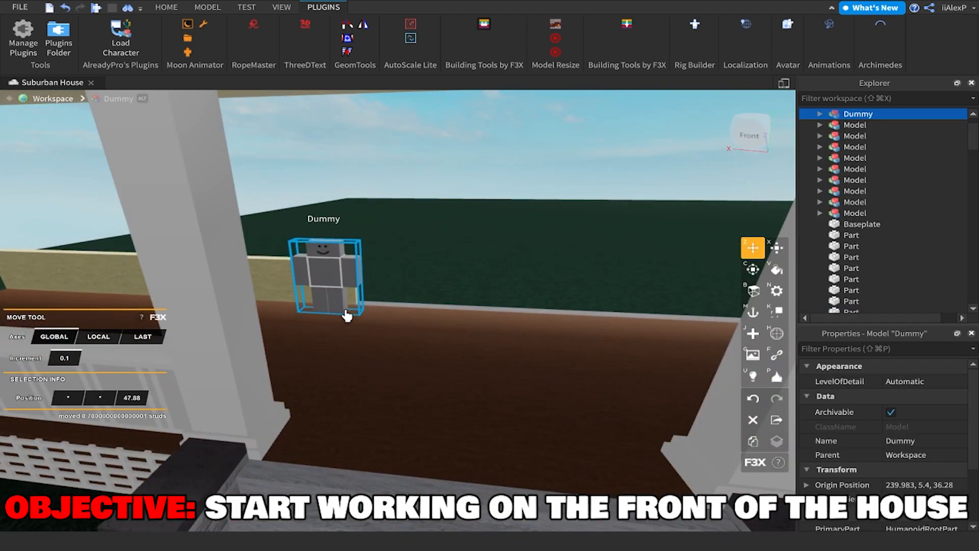
click(492, 118)
Reduce the Buttermilk wall panel's height to 3 studs.
right_drag(492, 118, 478, 151)
key(a)
key(w)
click(406, 308)
key(x)
right_drag(407, 308, 389, 297)
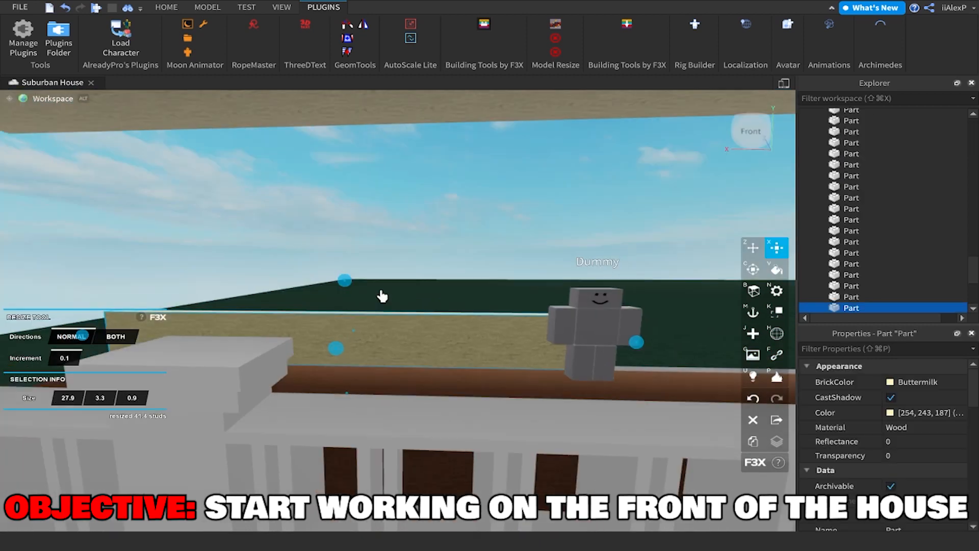
drag(344, 288, 347, 293)
key(z)
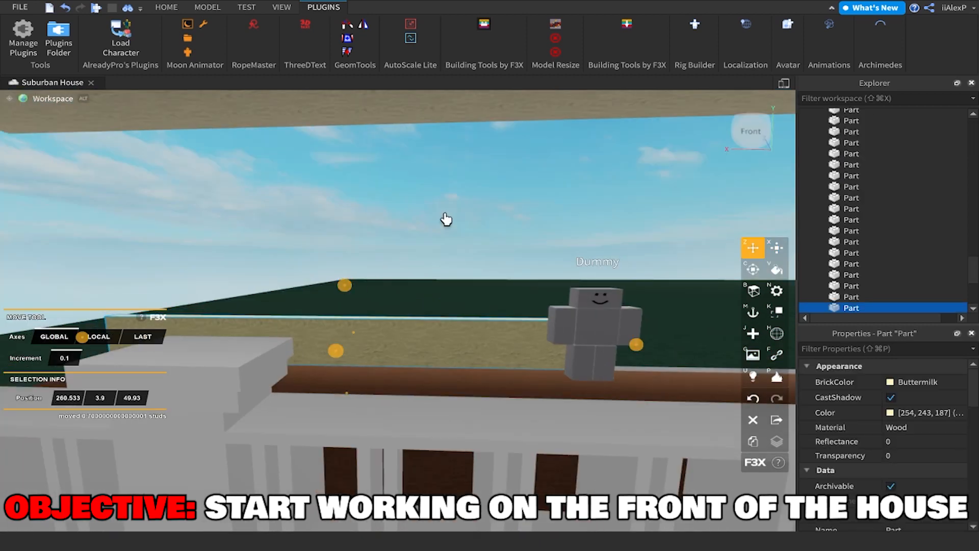
click(447, 219)
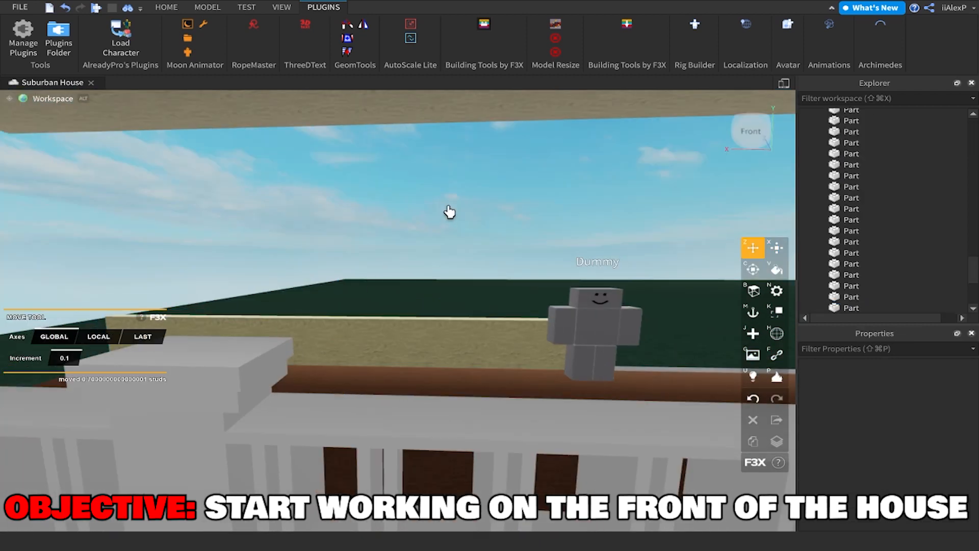
Shorten the wall panel by 2 studs at its outer end, to a length of 25.9.
key(a)
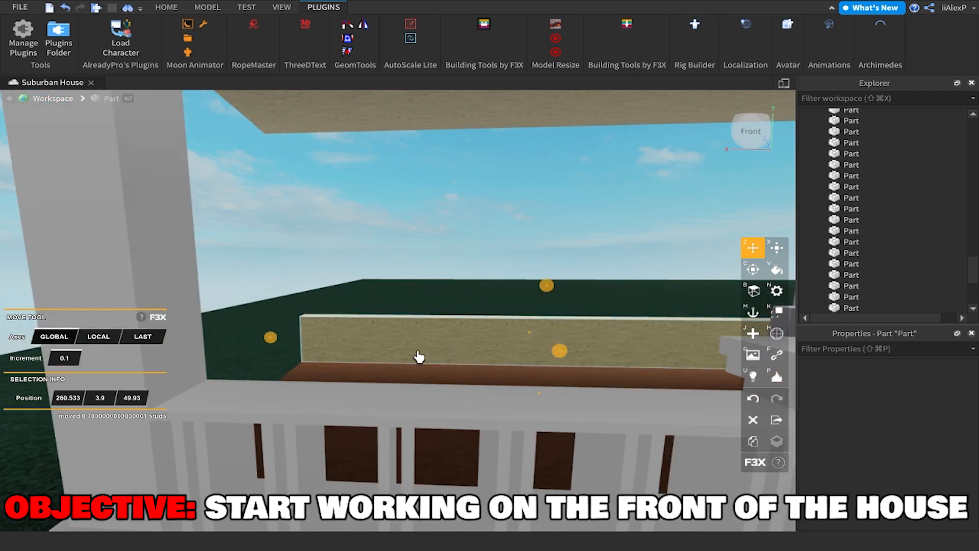
right_drag(419, 354, 403, 370)
key(w)
key(x)
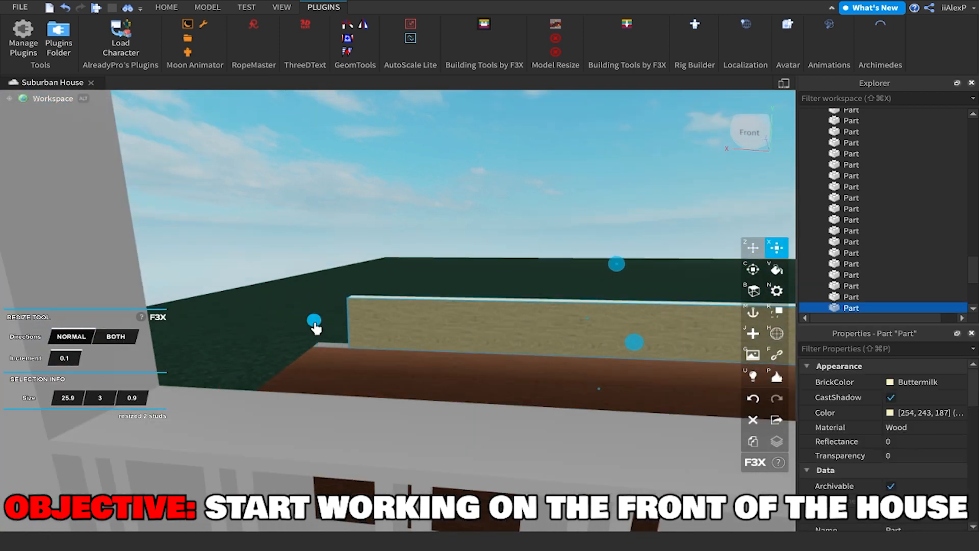
key(z)
key(s)
Shorten the wall panel by 0.6 stud at the end near the Dummy, to a length of 25.3.
key(d)
right_drag(400, 262, 433, 302)
key(w)
key(x)
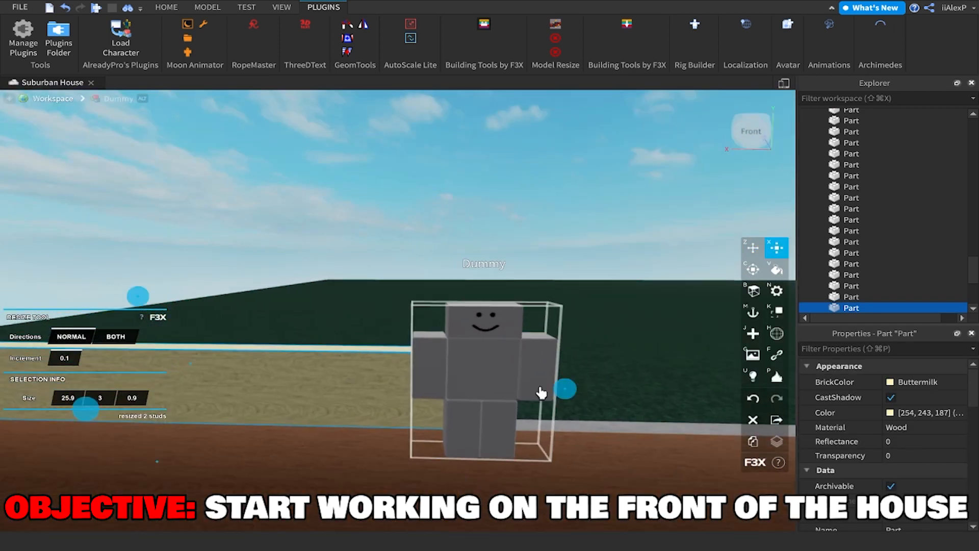
key(s)
key(z)
key(a)
click(527, 302)
key(w)
key(d)
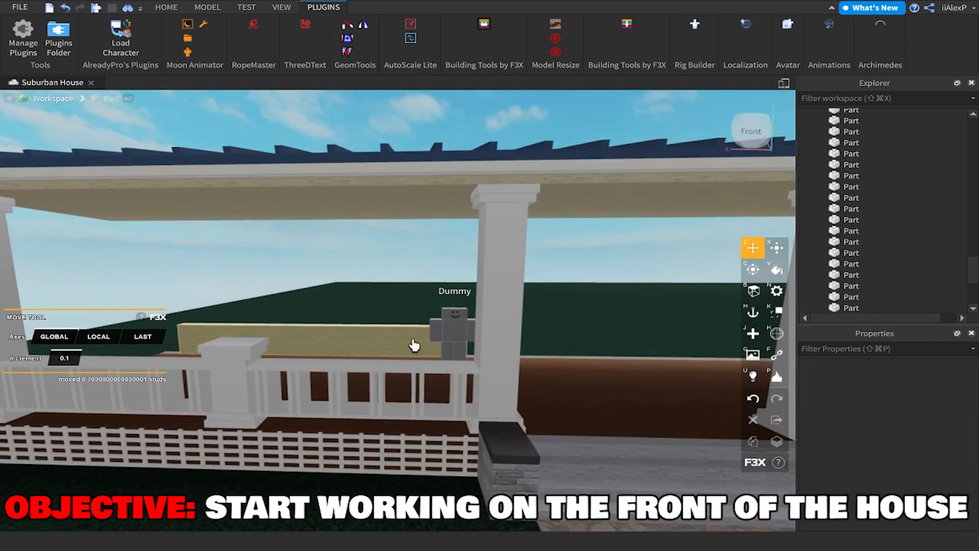
key(w)
key(x)
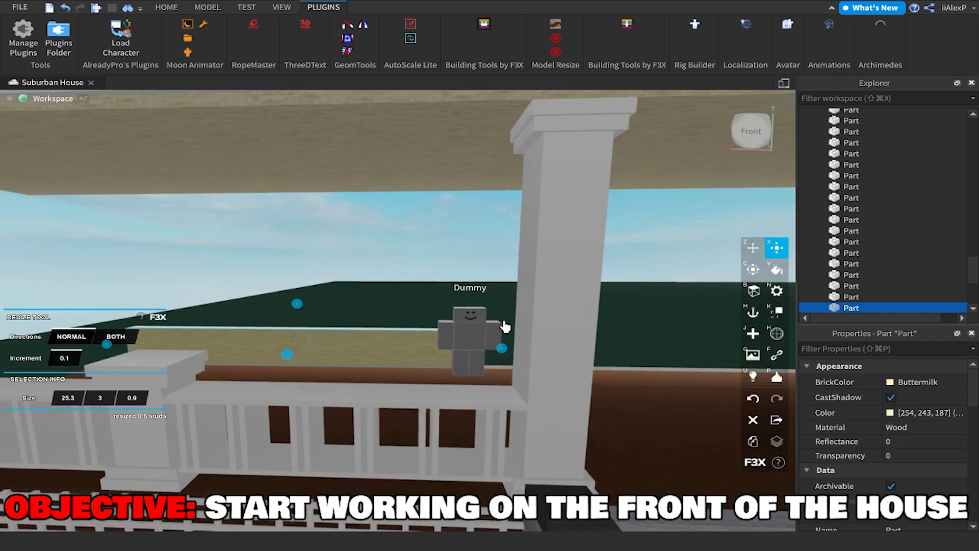
key(w)
Duplicate the wall panel and shift the copy 26.7 studs past the outer end of the original.
key(d)
key(z)
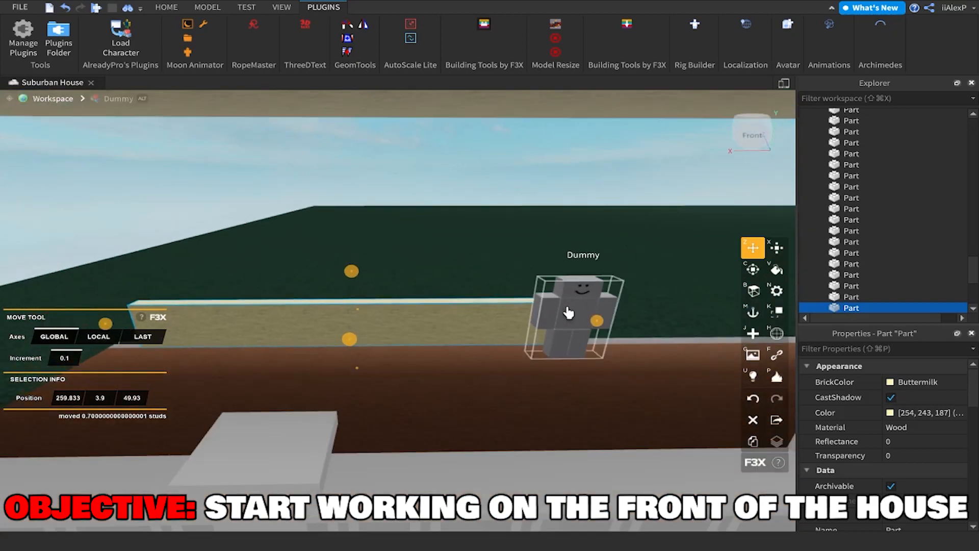
drag(599, 323, 414, 356)
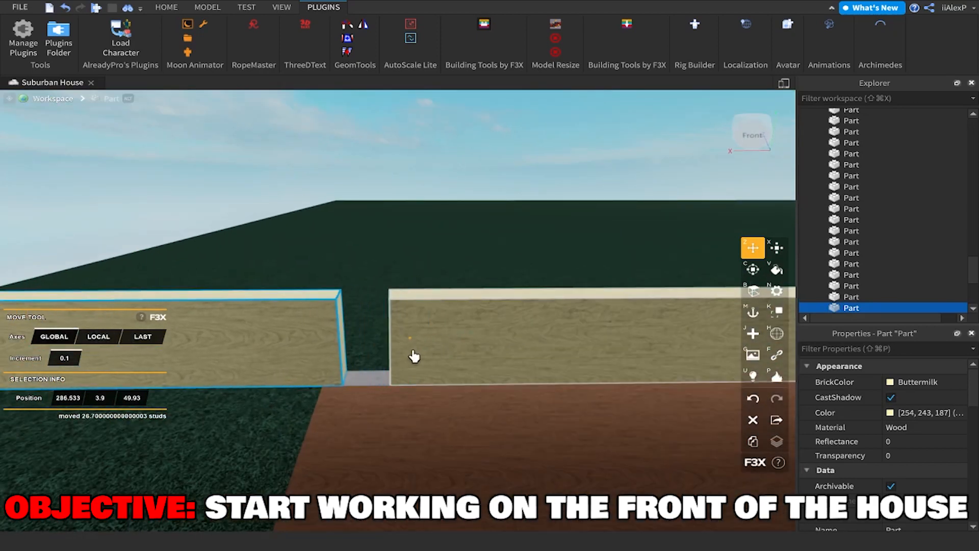
key(a)
right_drag(418, 354, 417, 350)
Shrink the duplicated panel's length to 0.7 stud, leaving a narrow post at the floor's back corner.
key(x)
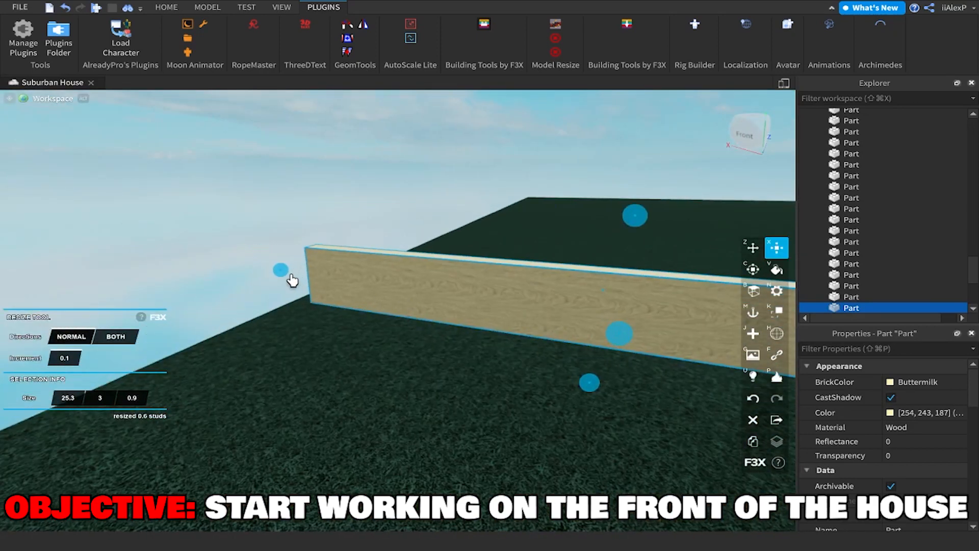
key(d)
drag(309, 281, 328, 282)
right_drag(328, 281, 328, 281)
drag(328, 282, 328, 281)
right_drag(327, 282, 328, 281)
drag(327, 282, 306, 287)
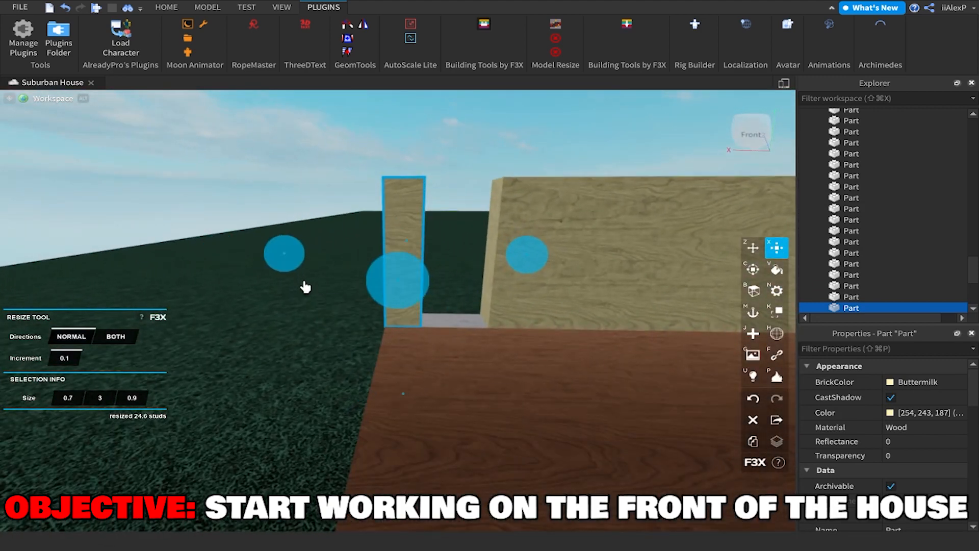
Deepen the corner post by 0.3 stud, to 1.2.
right_drag(505, 275, 497, 260)
key(d)
drag(332, 292, 310, 296)
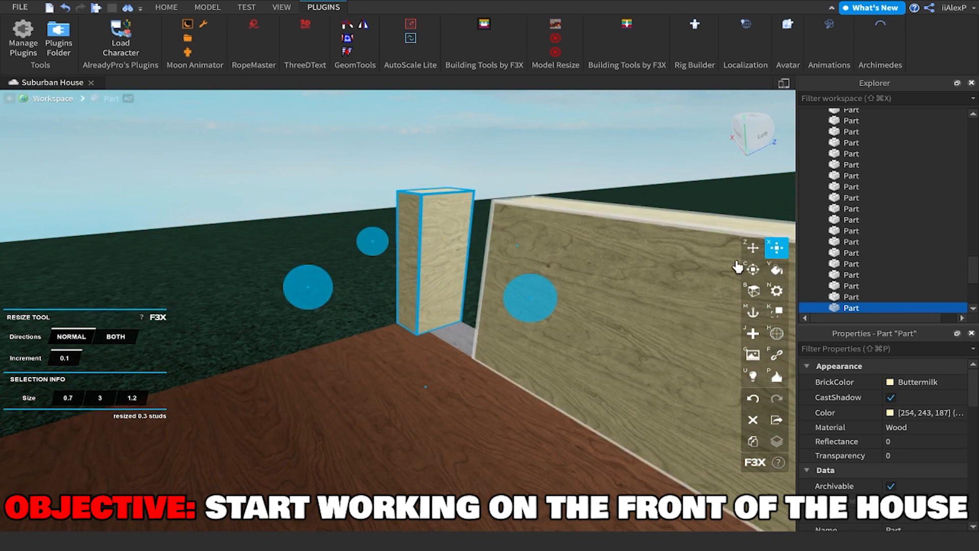
Paint the corner post Lily white and set its material to SmoothPlastic.
click(776, 269)
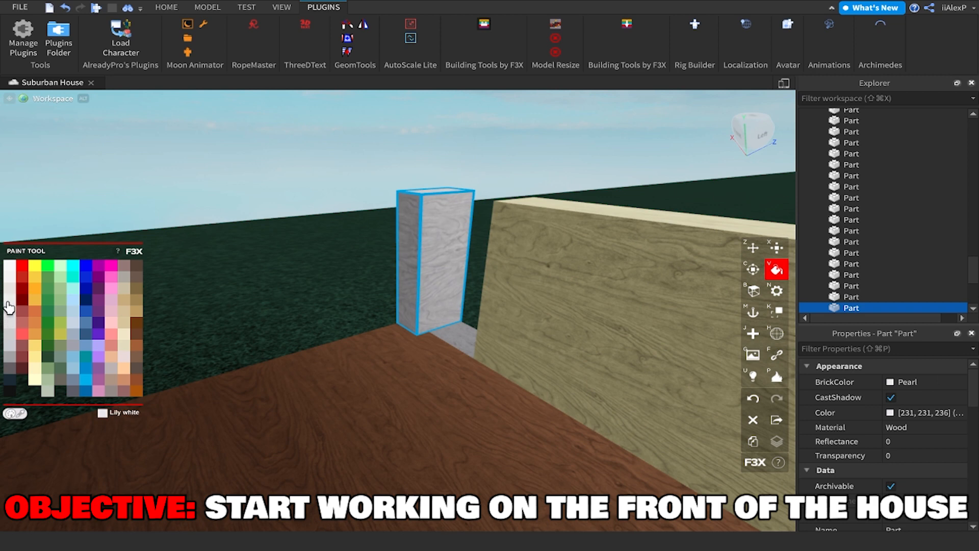
click(10, 306)
click(779, 298)
click(113, 298)
click(317, 322)
right_drag(317, 323, 722, 299)
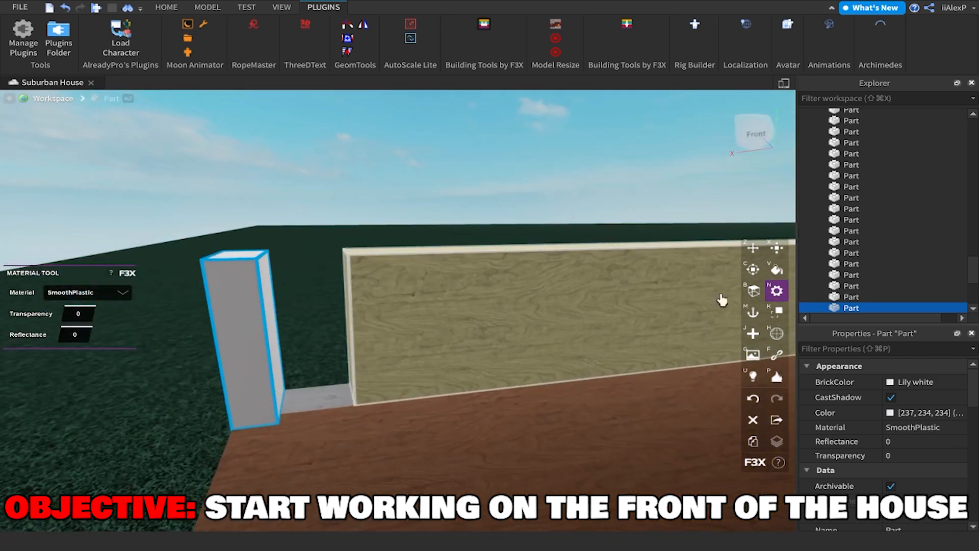
Repaint the corner post Ghost grey.
click(776, 269)
click(6, 350)
scroll(317, 304, down, 5)
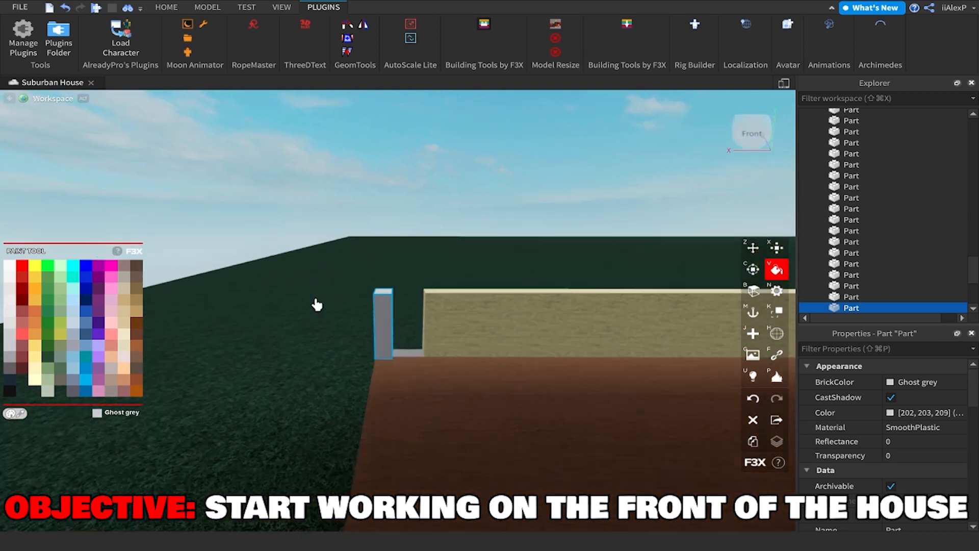
Extend the Buttermilk wall panel by 1.3 studs so its outer end meets the corner post.
key(z)
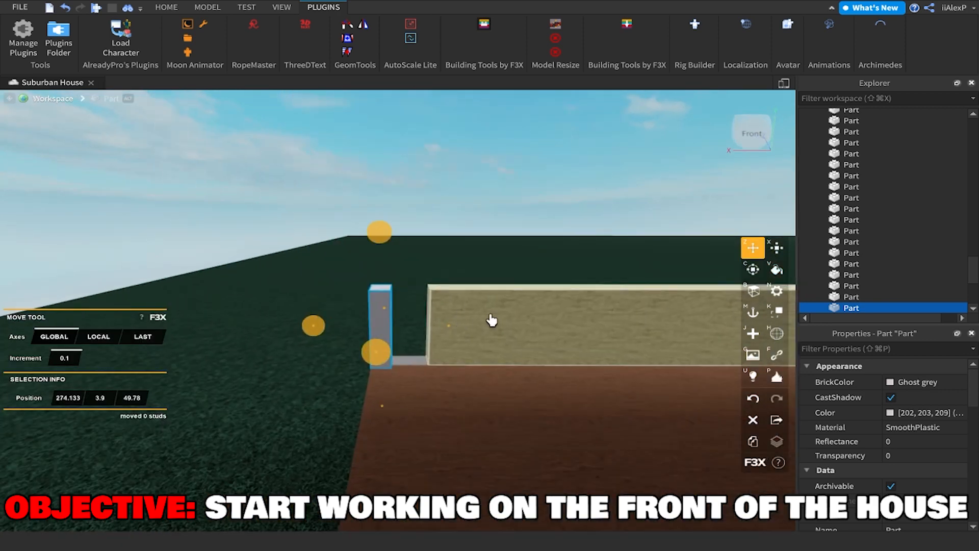
click(491, 320)
key(x)
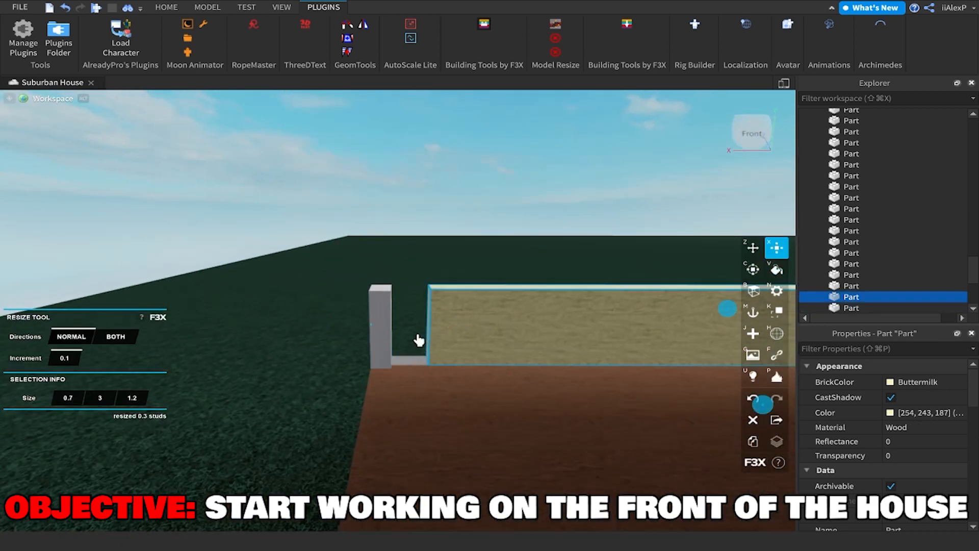
drag(378, 333, 345, 332)
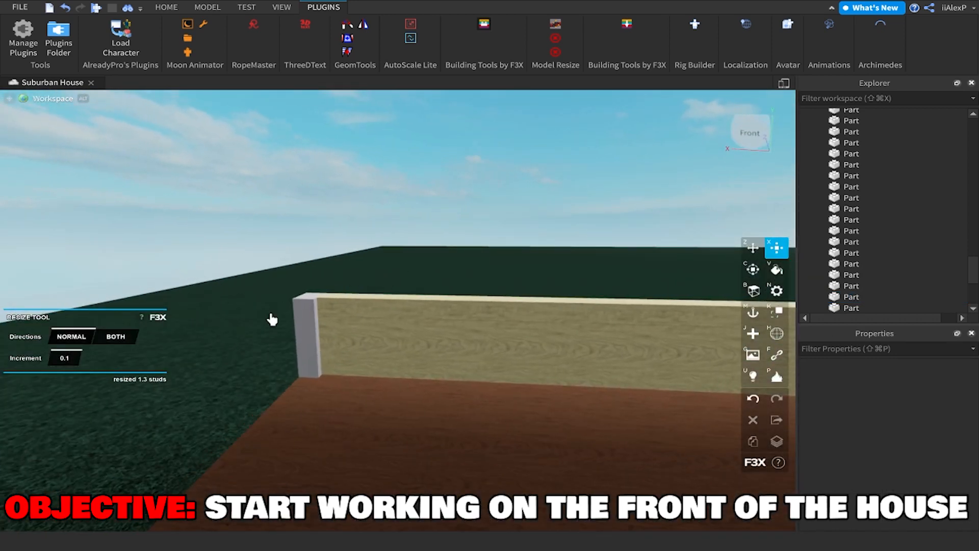
Duplicate the Ghost grey corner post and place the copy against the opposite end of the lower wall panel.
click(317, 334)
key(z)
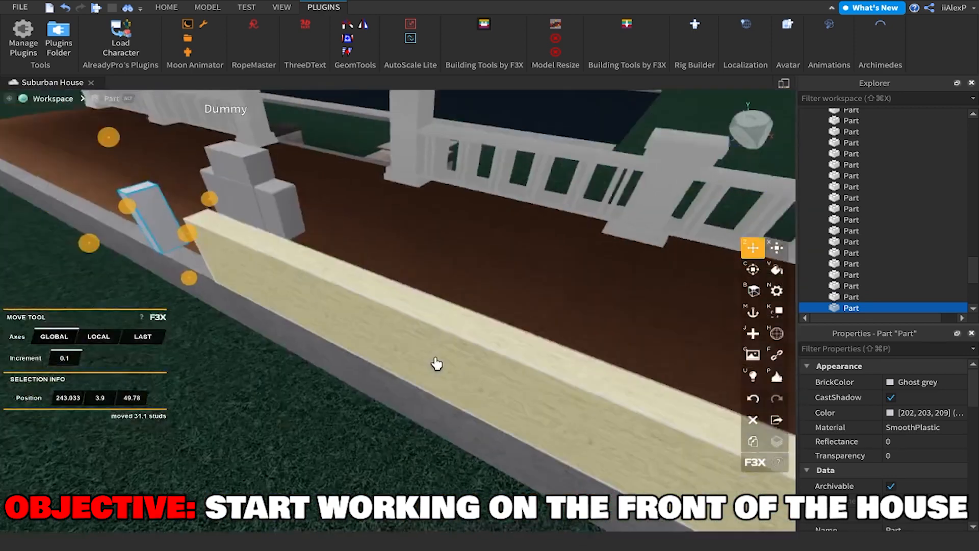
right_drag(441, 364, 440, 364)
drag(322, 323, 513, 327)
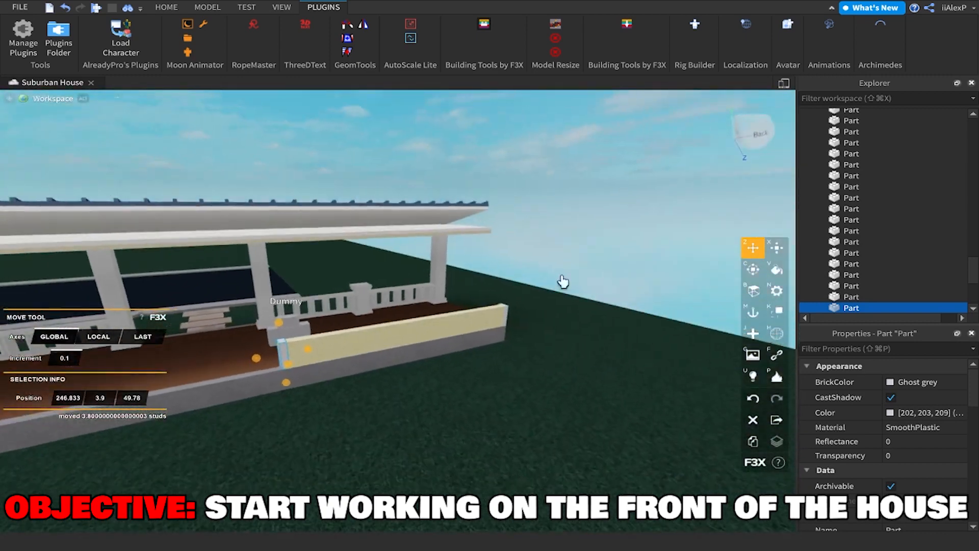
click(579, 236)
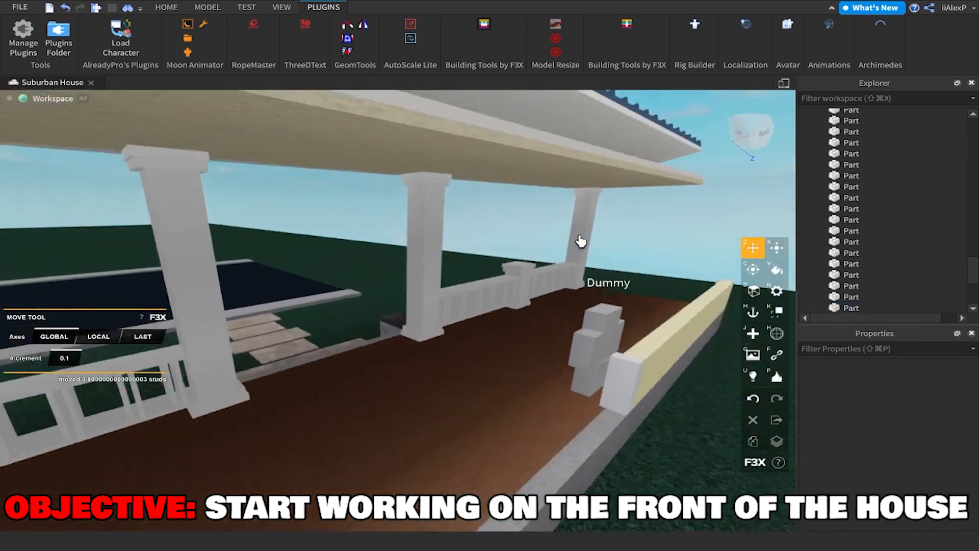
Stack a 9.5-stud-wide copy of the lower wall panel on its outer end, and lower the joint between the two by 1 stud.
right_drag(580, 242, 603, 251)
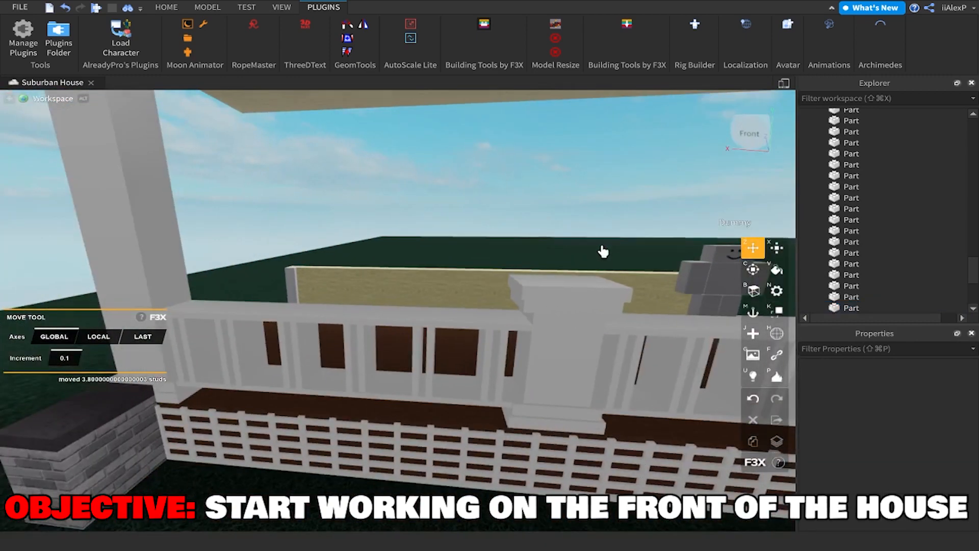
click(493, 292)
scroll(498, 328, up, 5)
key(shift+c)
drag(434, 405, 455, 339)
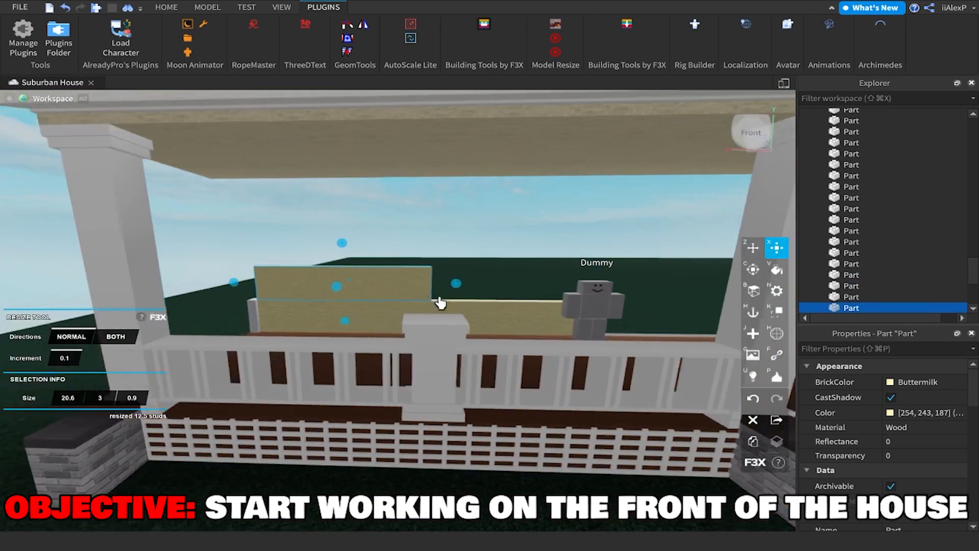
drag(443, 301, 412, 307)
key(z)
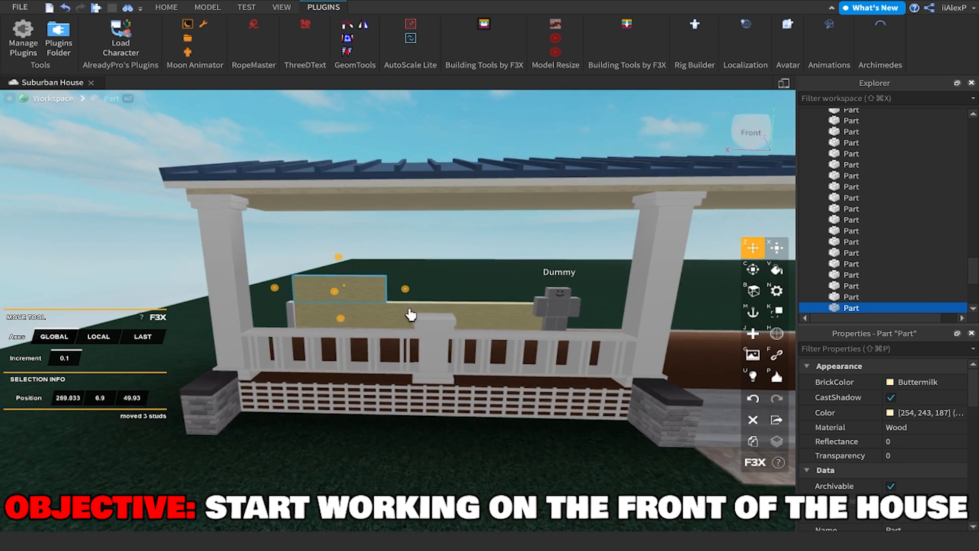
click(425, 301)
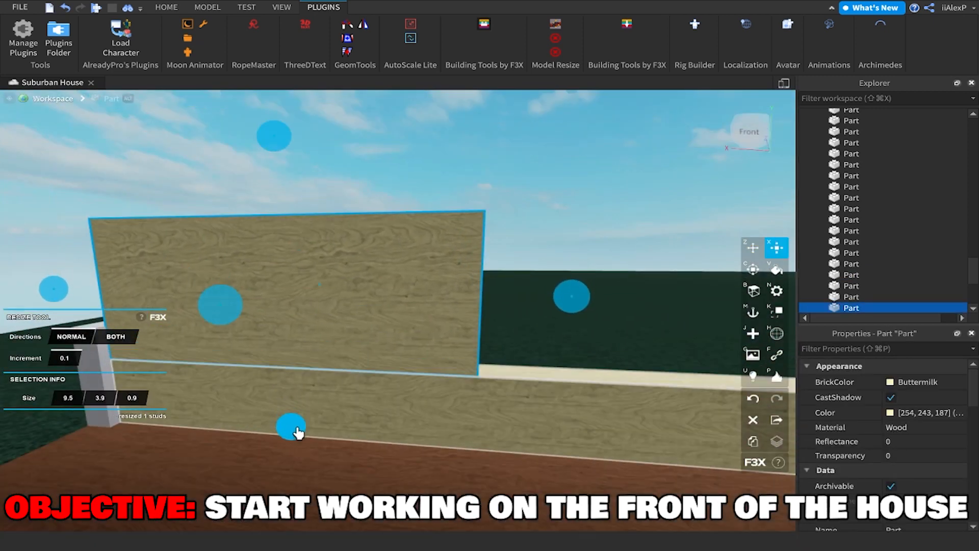
drag(297, 435, 306, 409)
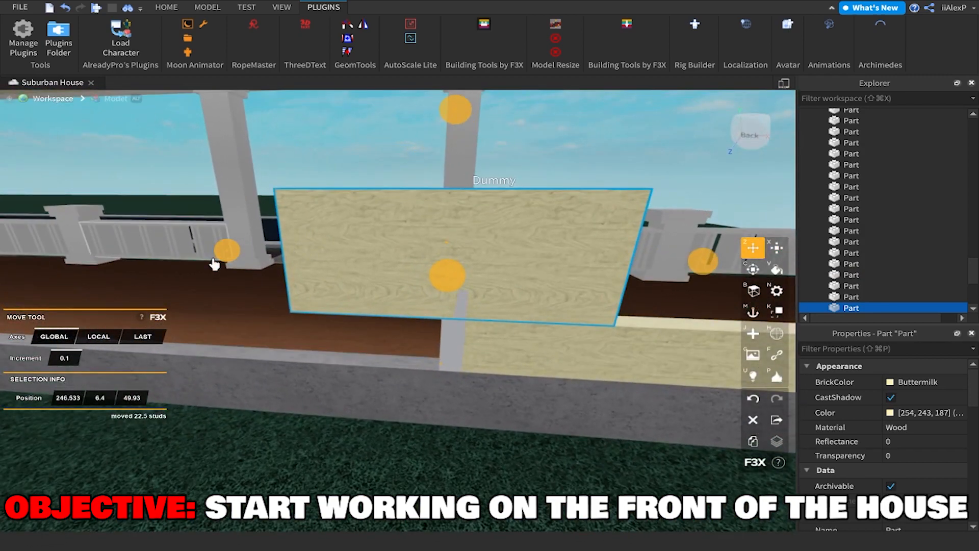
Duplicate the upper wall panel and place the copy at the wall's other end, leaving a window gap between them.
drag(322, 263, 406, 261)
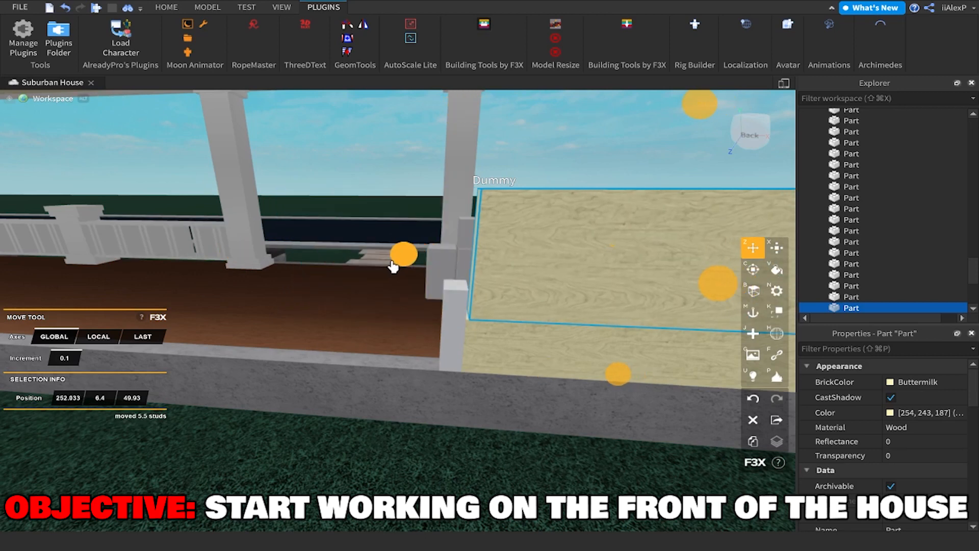
key(a)
right_drag(390, 266, 389, 269)
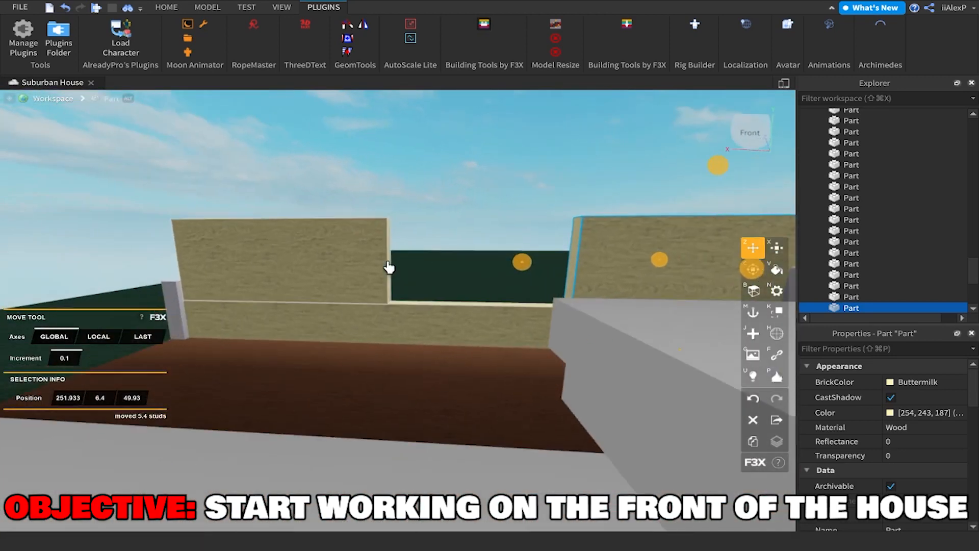
Extend both corner posts upward by 3 studs, to 6 studs high.
click(284, 301)
key(d)
right_drag(372, 302, 395, 290)
shift+click(395, 310)
key(x)
key(a)
key(d)
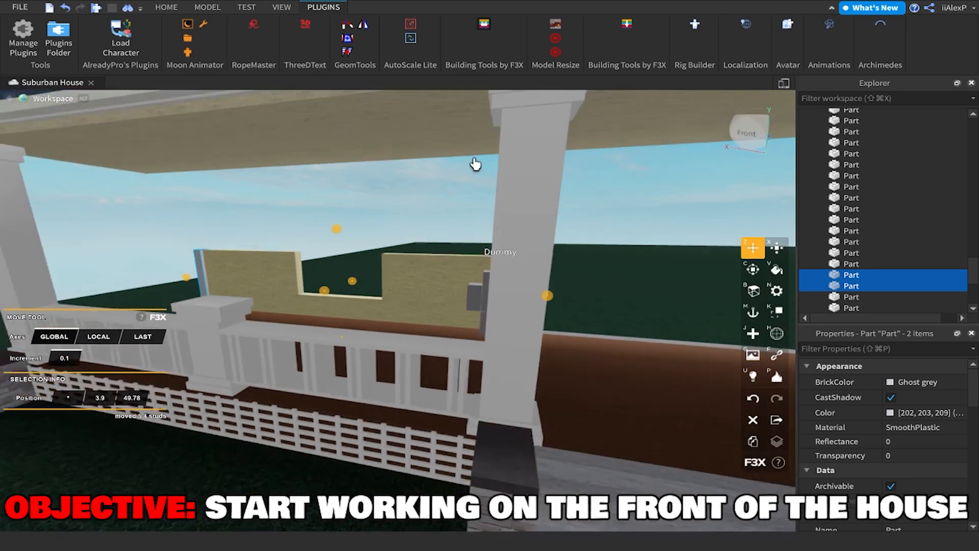
scroll(439, 208, down, 5)
click(440, 208)
Duplicate the lower wall panel and raise the copy 2 studs so it rests on top of the original.
key(w)
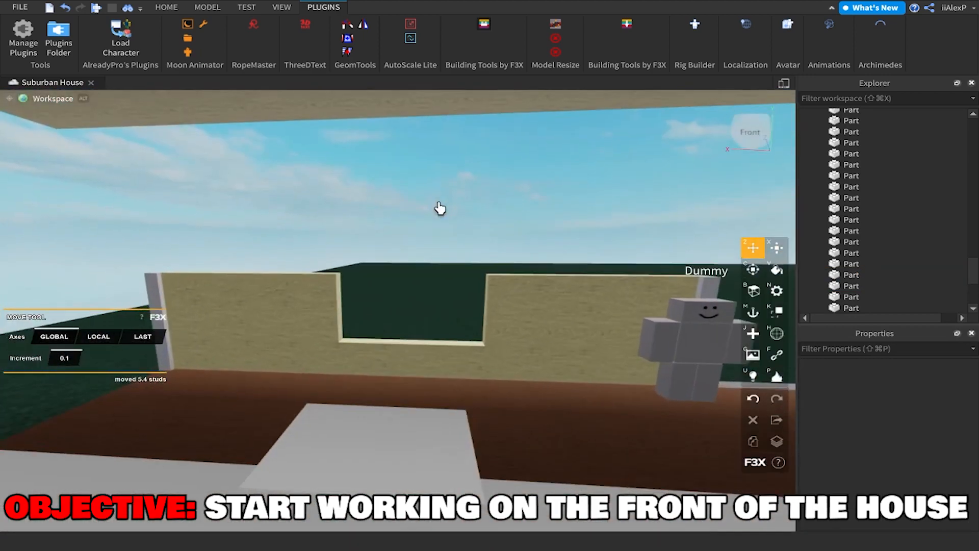
right_drag(440, 208, 440, 214)
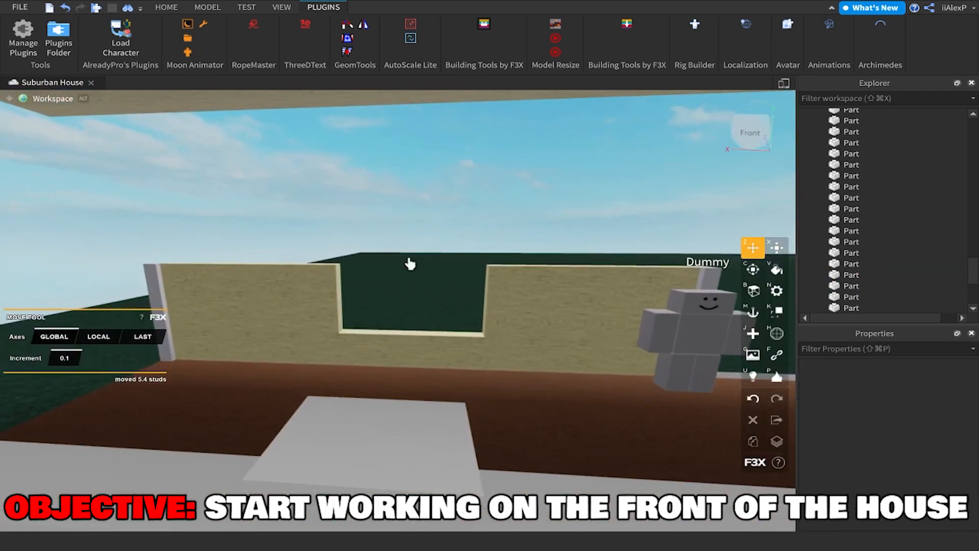
click(396, 357)
scroll(413, 379, up, 3)
drag(411, 448, 419, 401)
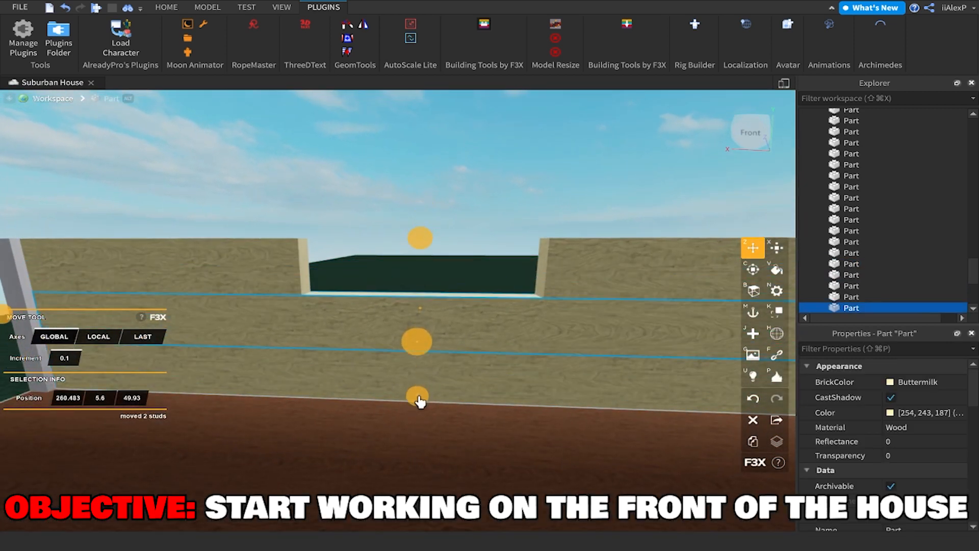
Trim the copied panel by 9.5 studs at each end and thin it to 0.2 stud, forming a 7.6-stud window sill.
key(x)
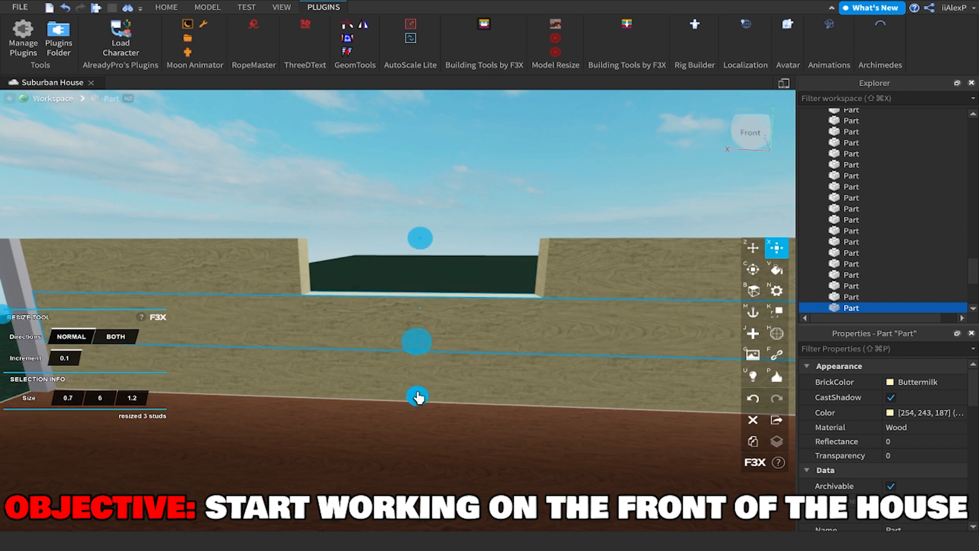
right_drag(418, 399, 263, 309)
mouse_move(301, 307)
mouse_down()
mouse_move(408, 335)
mouse_move(255, 332)
mouse_move(304, 316)
mouse_up()
key(s)
key(d)
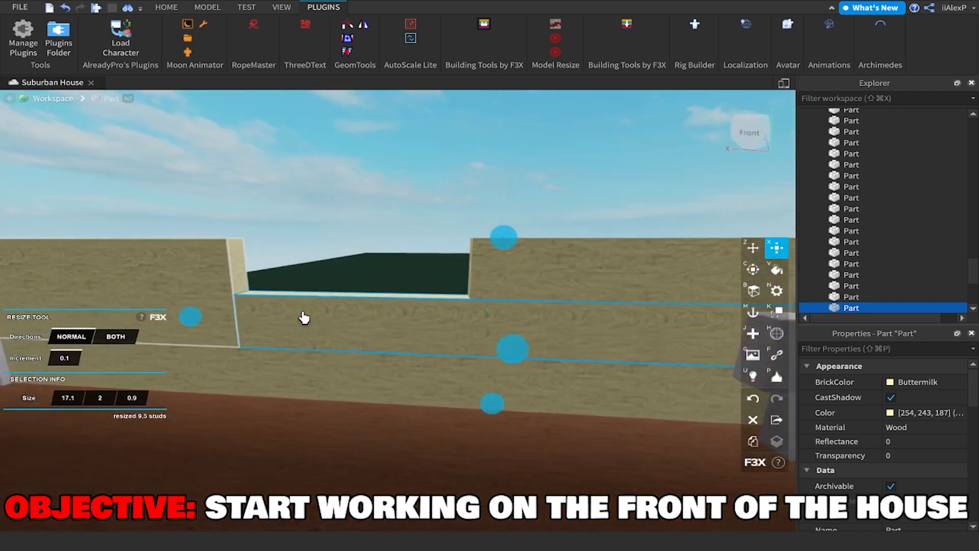
key(a)
key(w)
drag(625, 334, 465, 343)
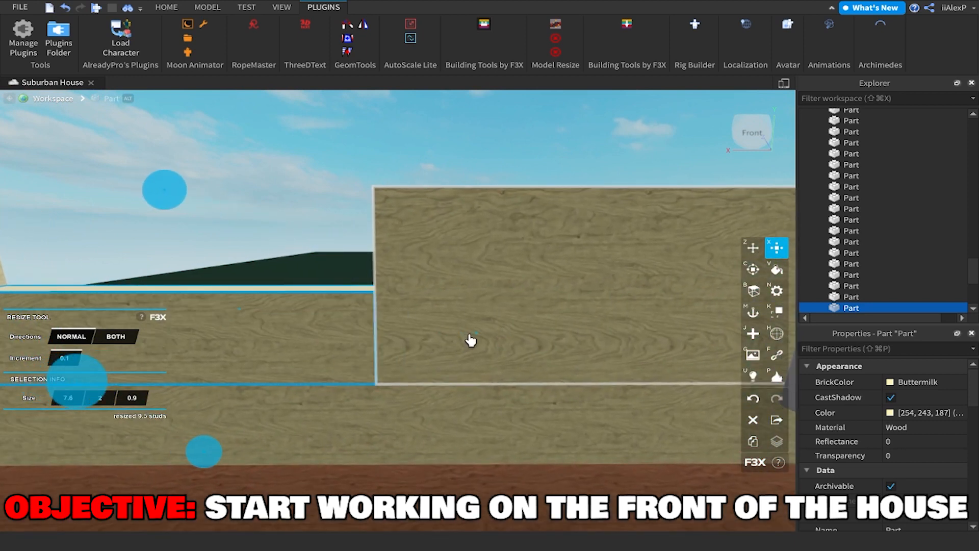
key(s)
drag(332, 207, 340, 291)
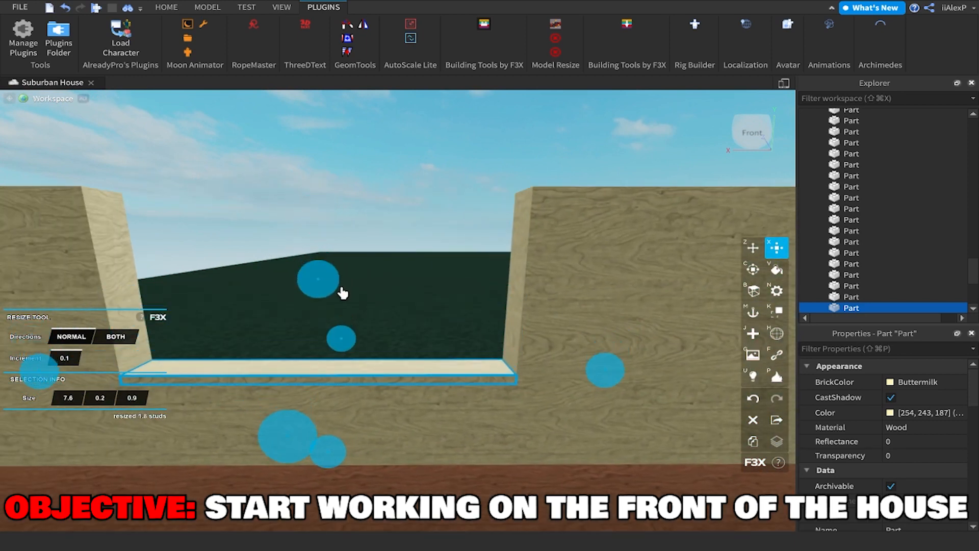
Paint the window sill Quill grey and set its material to SmoothPlastic.
click(777, 271)
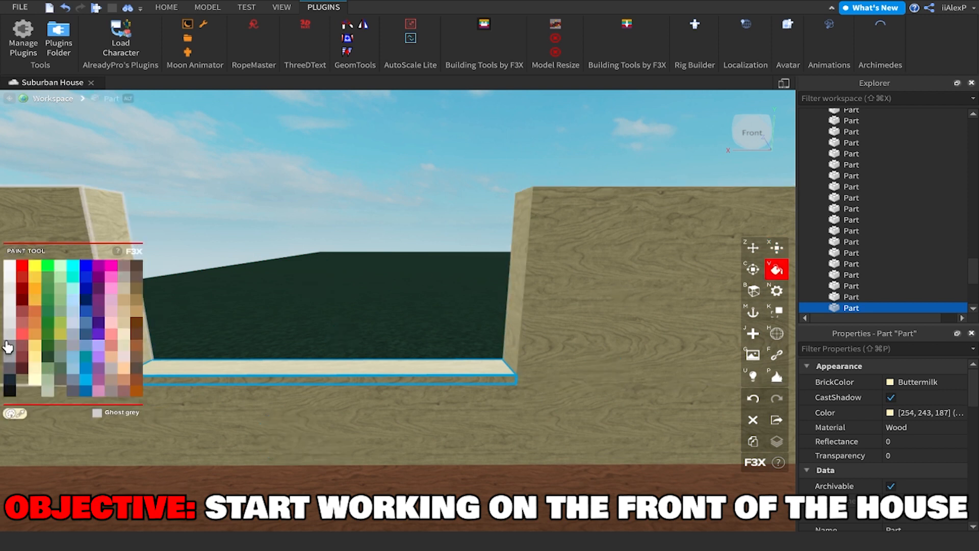
click(9, 337)
click(781, 292)
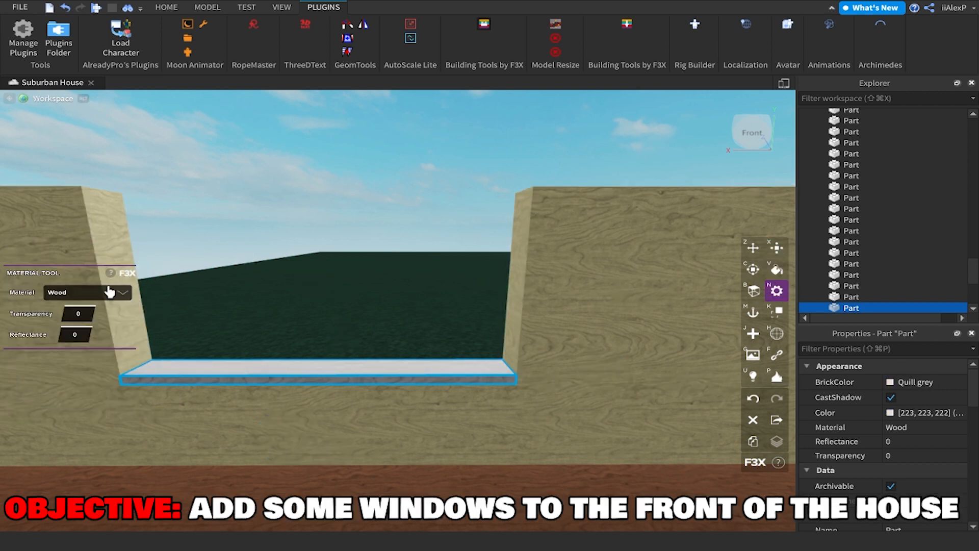
click(119, 291)
click(329, 328)
key(z)
click(388, 238)
Duplicate the window sill and raise the copy 6.5 studs as the top bar of the window frame.
key(s)
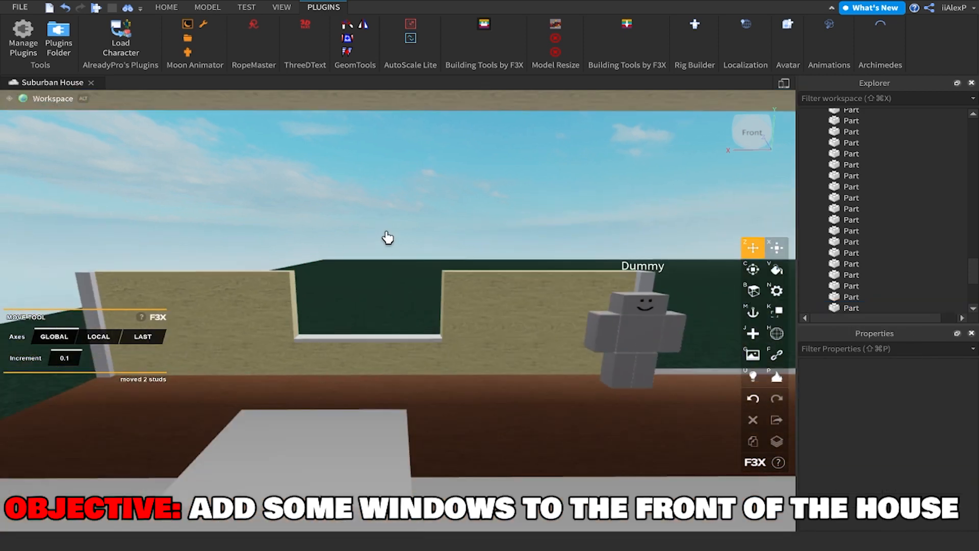
right_drag(384, 252, 382, 251)
key(w)
click(398, 348)
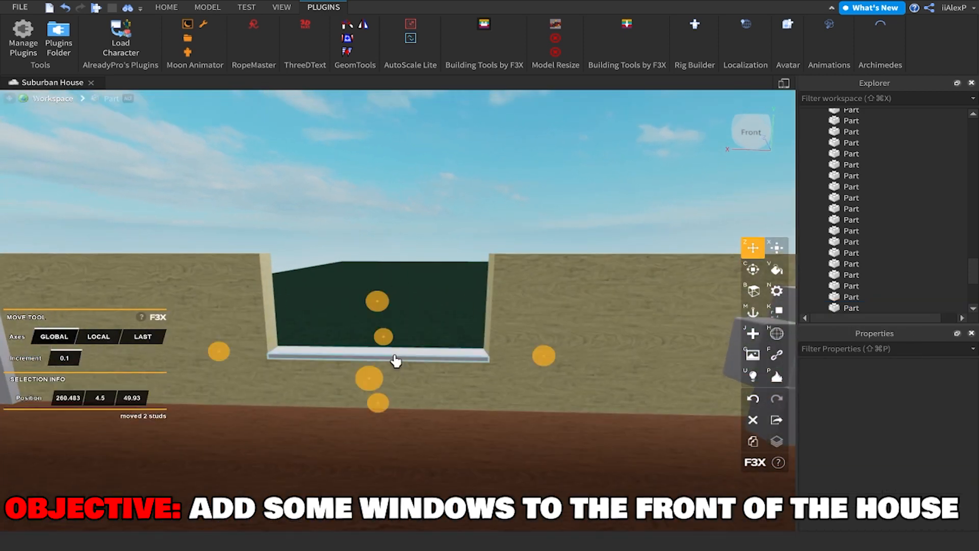
key(s)
drag(377, 306, 393, 210)
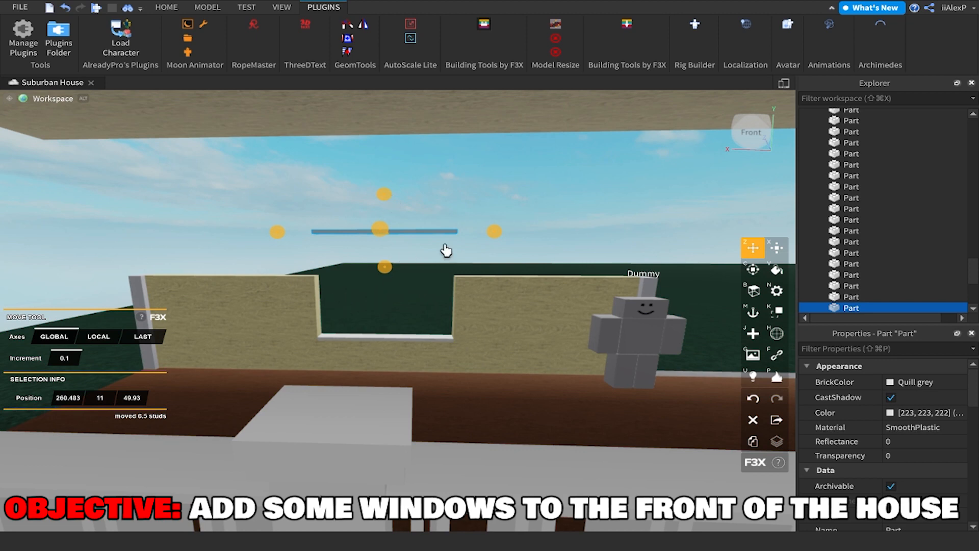
Duplicate the frame's top bar and shorten the copy to a 0.2-stud-wide block at its outer end.
key(x)
key(a)
drag(492, 234, 448, 248)
key(w)
key(d)
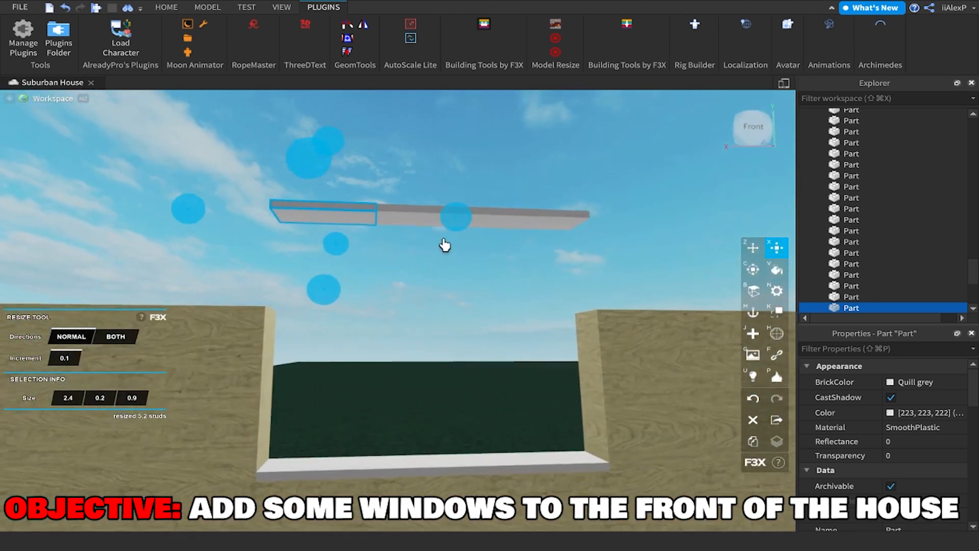
key(w)
right_drag(459, 270, 482, 288)
key(s)
drag(724, 226, 512, 244)
Lower the small block by 0.2 stud and extend it down to the sill as the window frame's side piece.
key(z)
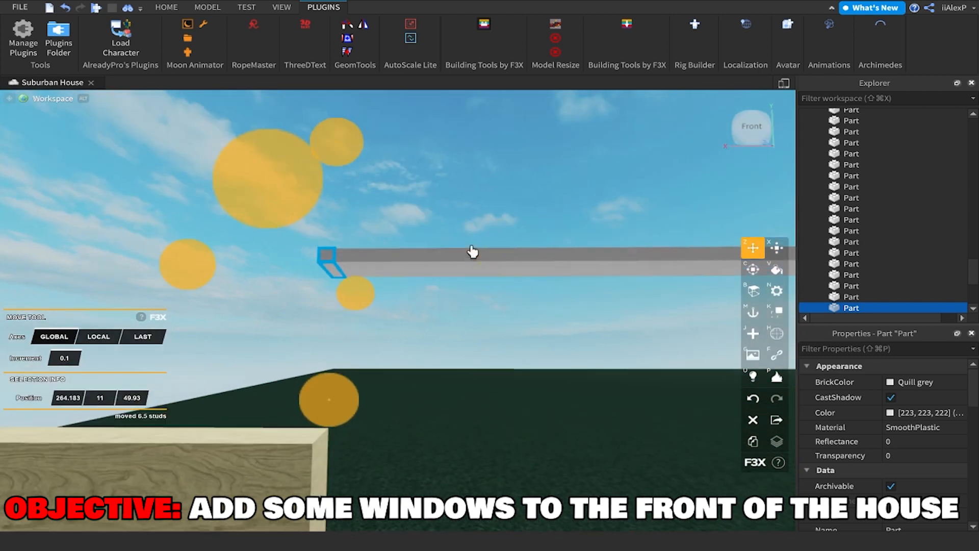
key(s)
key(x)
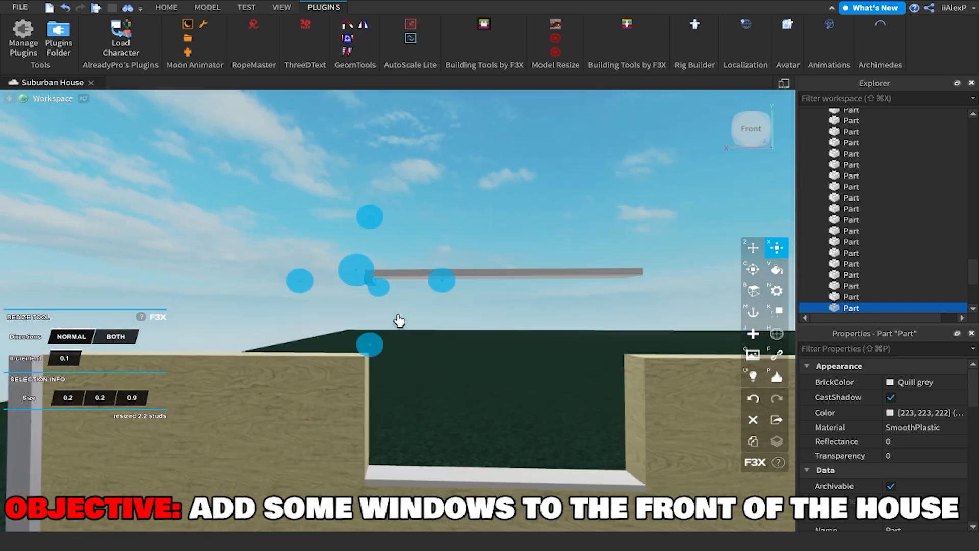
key(s)
drag(374, 346, 394, 435)
right_drag(396, 432, 394, 435)
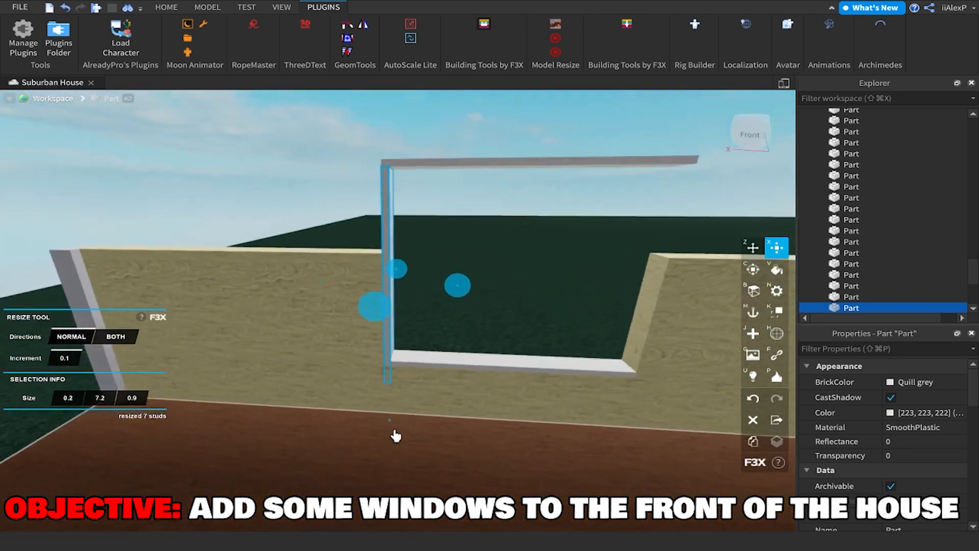
drag(394, 435, 396, 432)
right_drag(394, 435, 396, 433)
drag(396, 432, 396, 431)
right_drag(396, 432, 396, 431)
drag(396, 431, 392, 459)
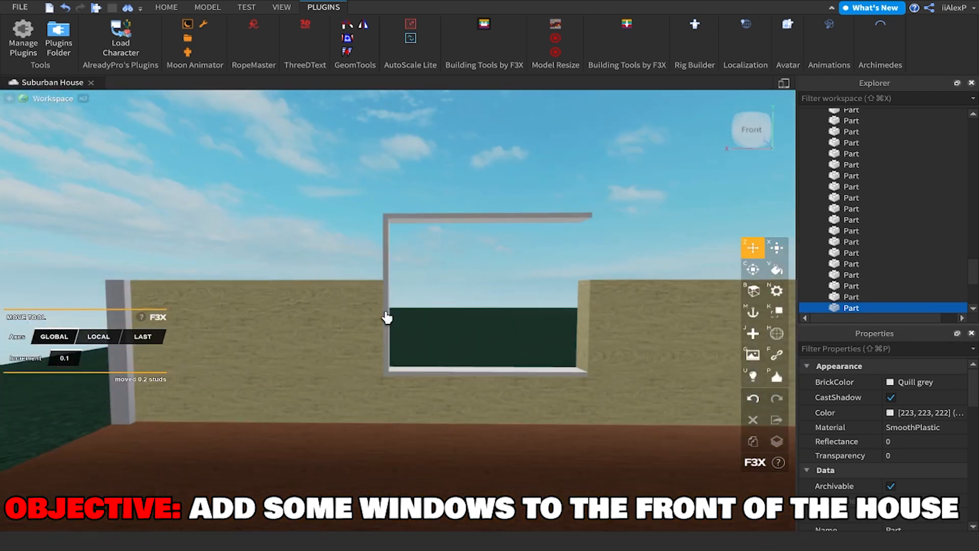
Copy the side piece 7.4 studs across to the frame's opposite side, and place another copy 3.7 studs back as the centre divider.
click(386, 317)
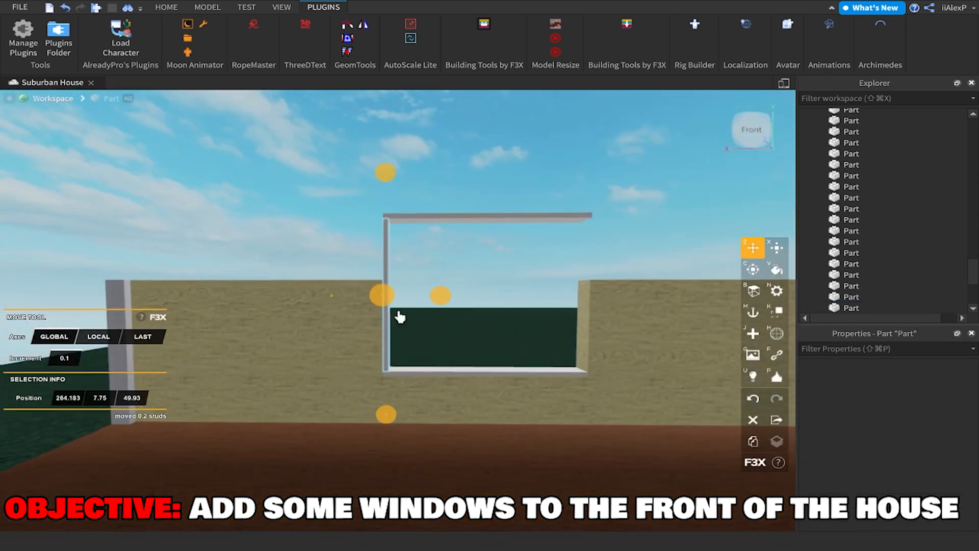
drag(439, 292, 525, 320)
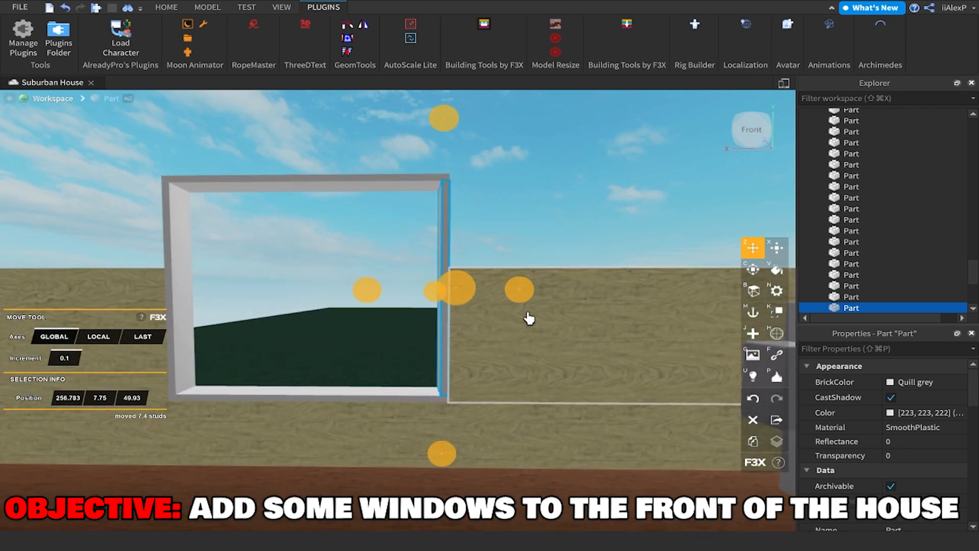
scroll(530, 310, down, 3)
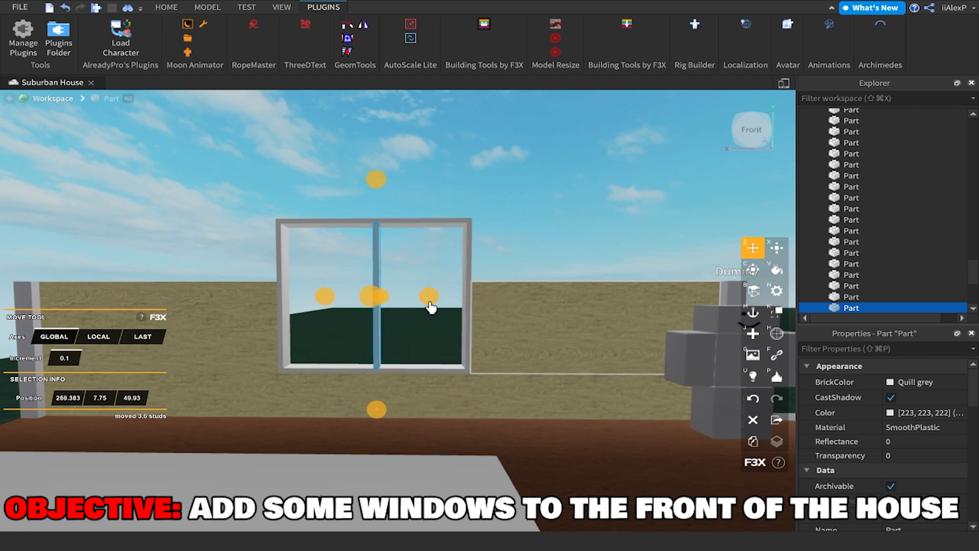
scroll(430, 308, down, 10)
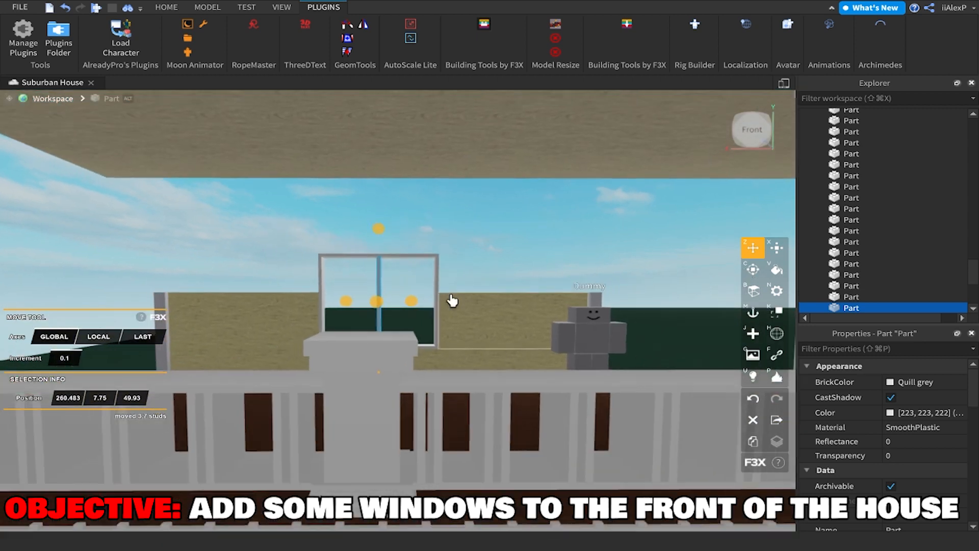
Extend both upper wall panels and both corner posts upward together by about 2.6 studs to the top of the window frame.
click(483, 225)
key(w)
right_drag(483, 225, 483, 226)
click(495, 273)
key(s)
right_drag(454, 360, 435, 352)
click(435, 352)
key(d)
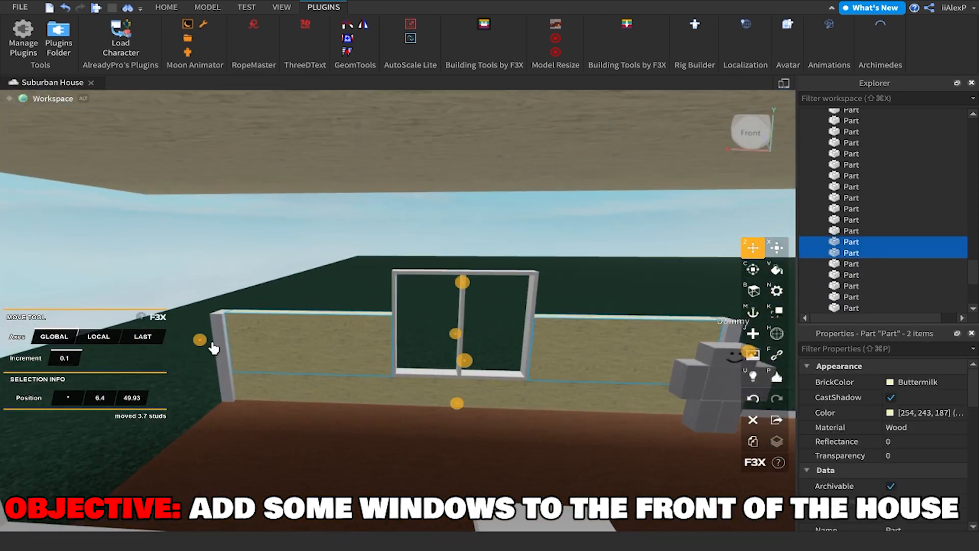
key(d)
shift+click(586, 329)
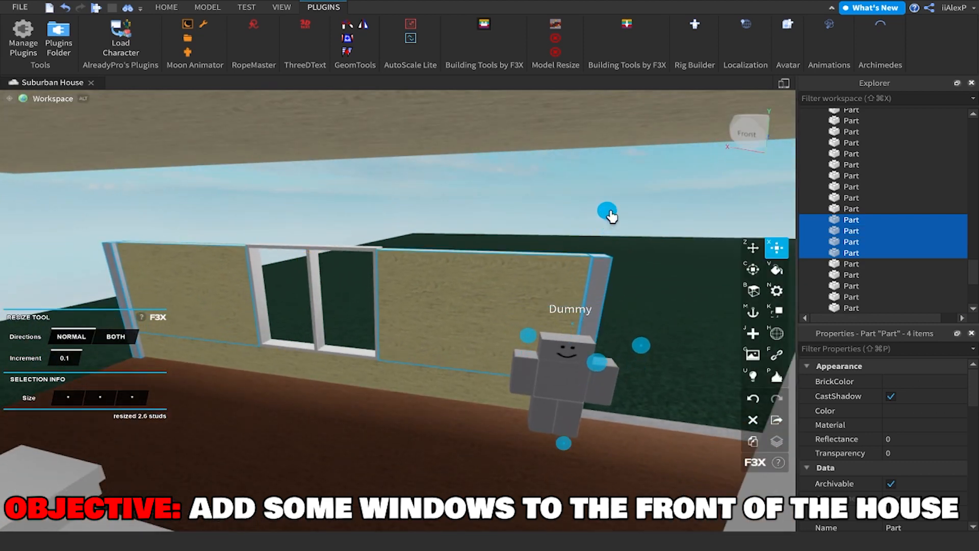
key(z)
key(s)
right_drag(607, 210, 603, 205)
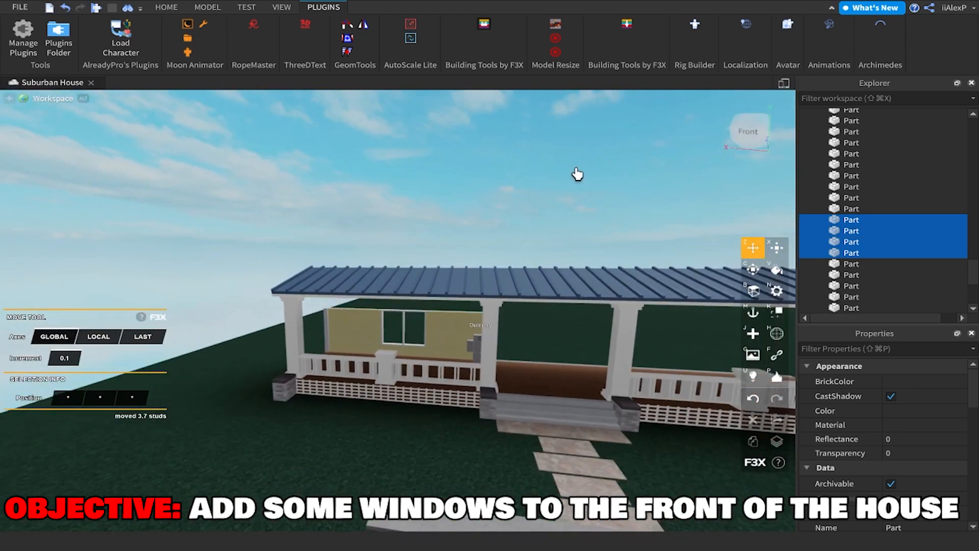
Duplicate the window frame's bottom bar, lower the copy 0.2 stud and shape it into a sill ledge projecting from the wall.
click(577, 170)
key(w)
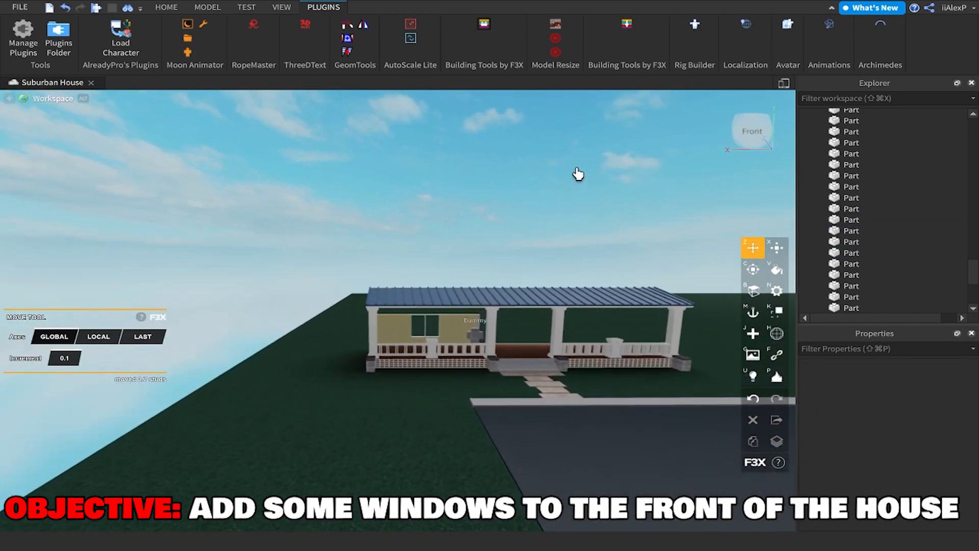
key(w)
right_drag(545, 253, 546, 255)
click(506, 357)
right_drag(507, 356, 503, 326)
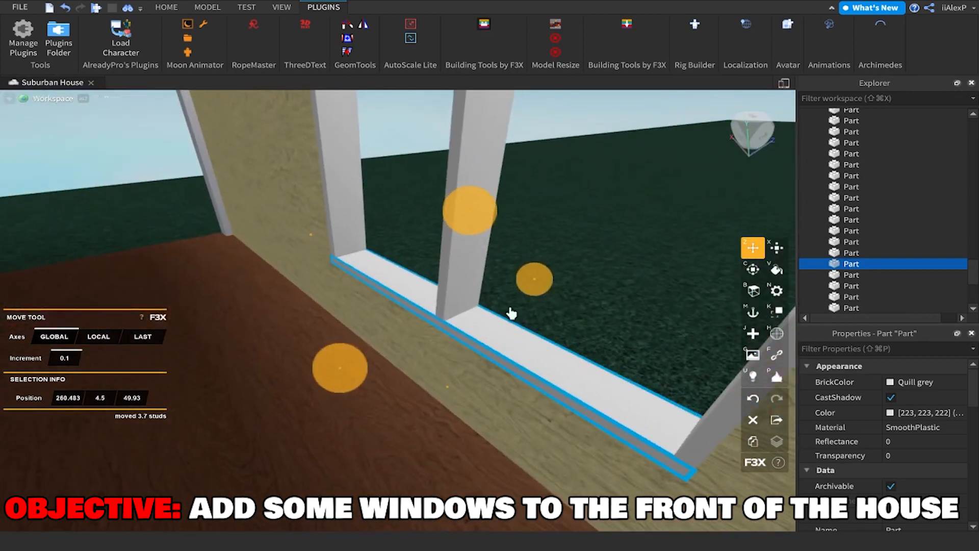
drag(538, 296, 522, 325)
key(a)
right_drag(522, 324, 523, 322)
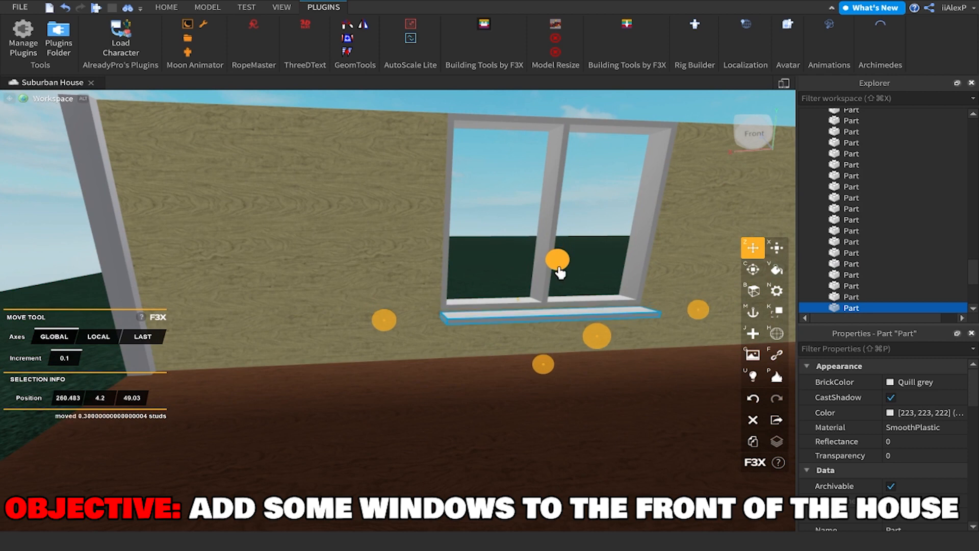
key(a)
right_drag(561, 272, 561, 271)
key(w)
key(Delete)
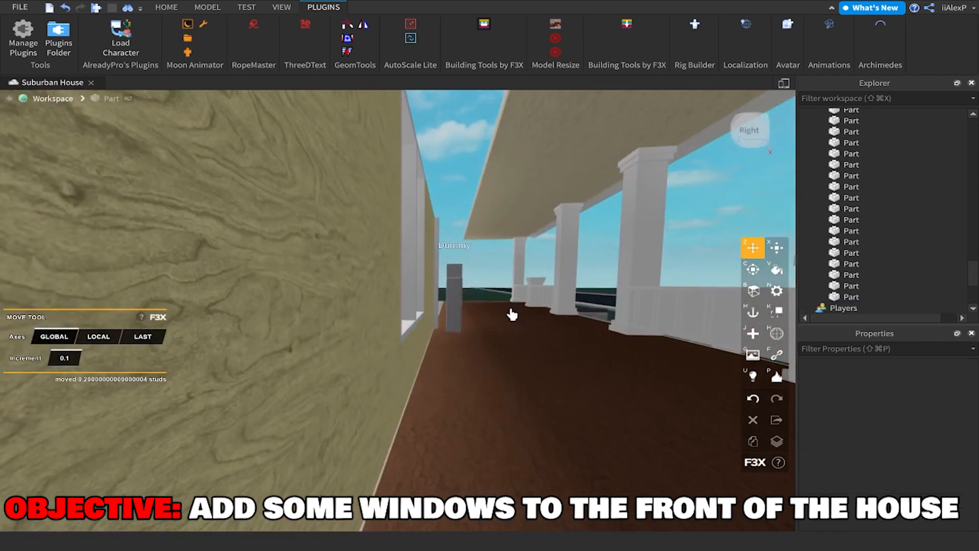
key(x)
key(z)
right_drag(491, 339, 489, 338)
key(s)
Duplicate the wall panel below the window and raise the copy 8.7 studs to form the panel above the window.
click(562, 392)
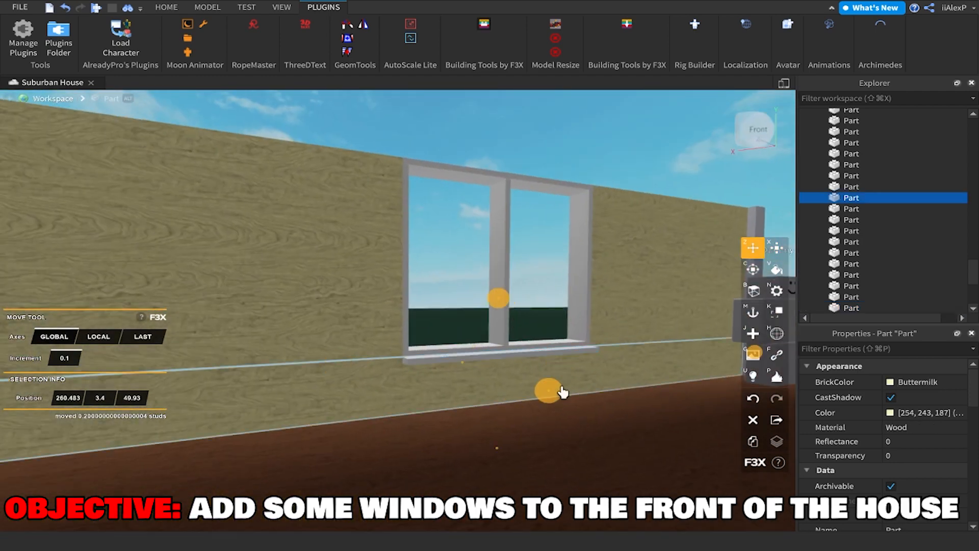
right_drag(541, 419, 541, 419)
key(shift+c)
key(s)
drag(555, 265, 547, 168)
right_drag(546, 306, 546, 310)
key(w)
key(e)
key(q)
drag(546, 309, 513, 421)
key(s)
click(498, 279)
key(a)
right_drag(508, 368, 508, 373)
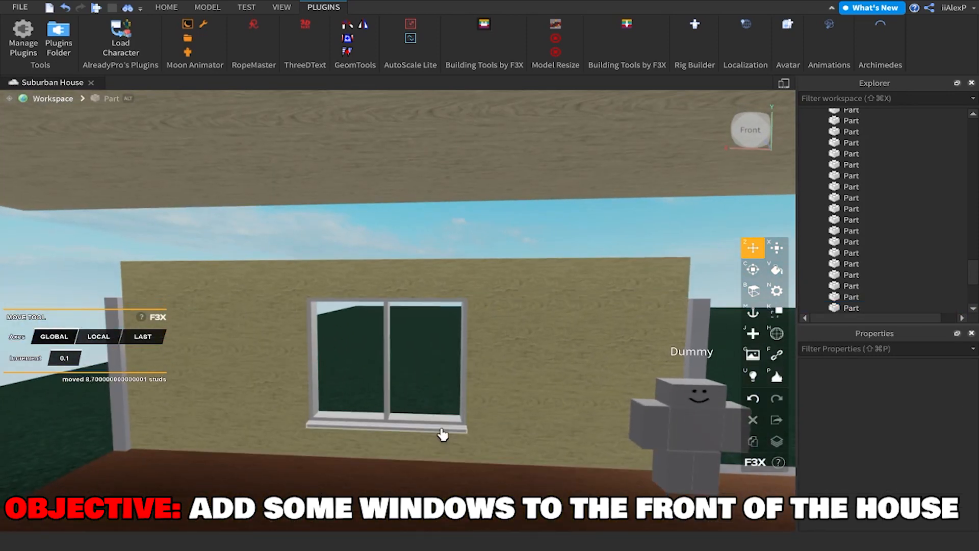
Duplicate the projecting sill ledge and raise the copy 6.9 studs to the top of the window as a header trim.
click(441, 430)
key(super+d)
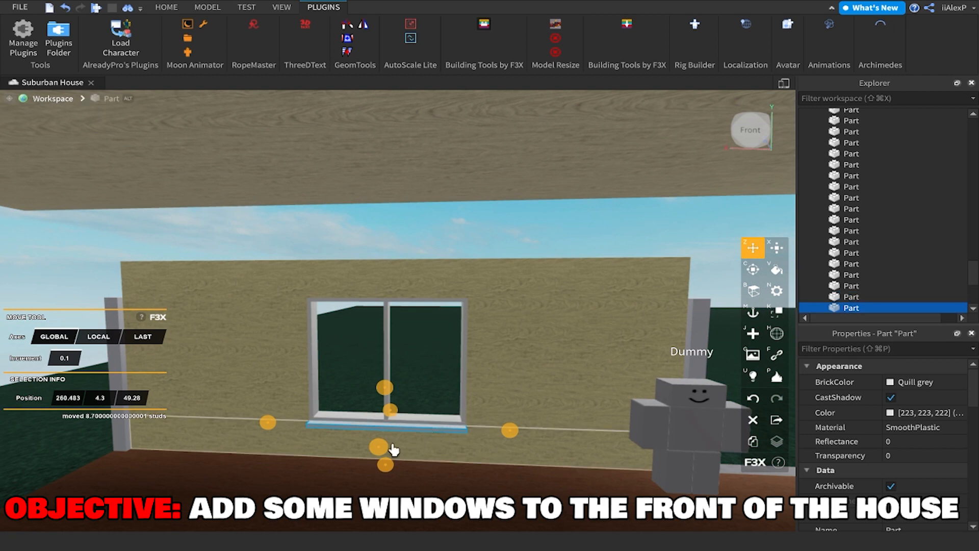
drag(385, 464, 409, 360)
scroll(416, 336, up, 10)
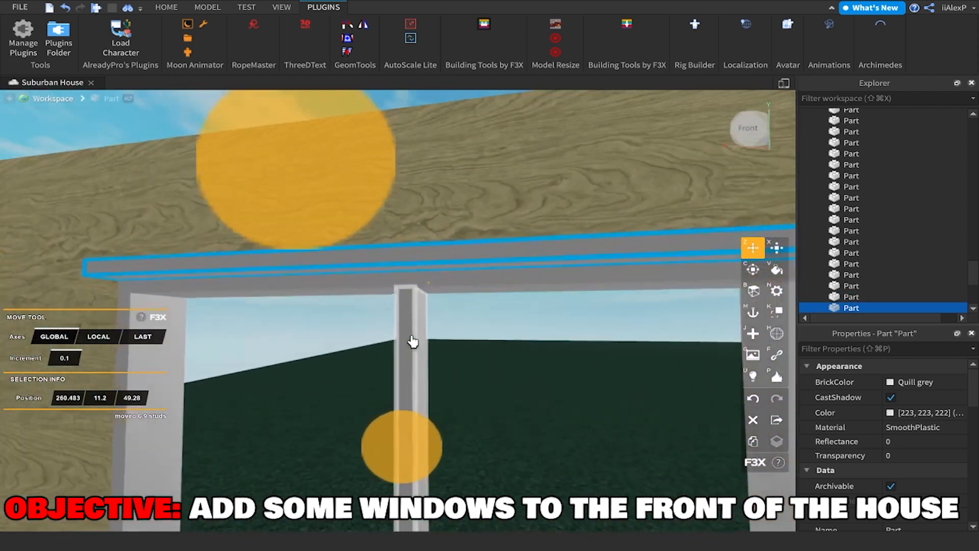
scroll(413, 341, down, 5)
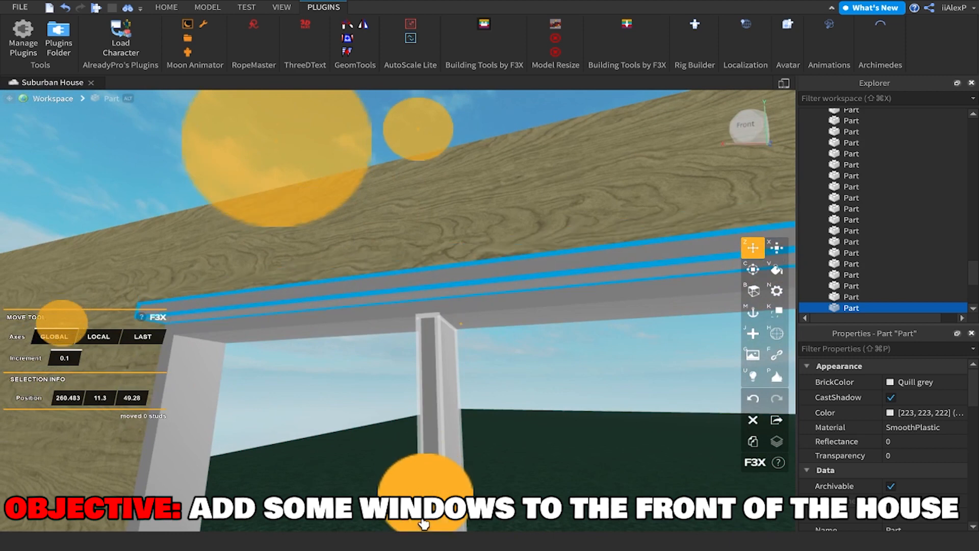
scroll(510, 357, down, 10)
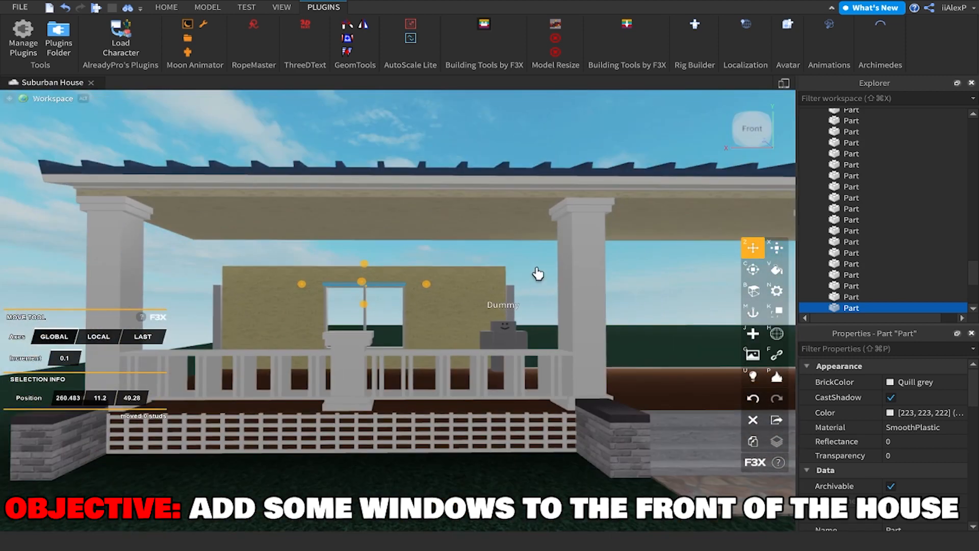
scroll(538, 273, up, 10)
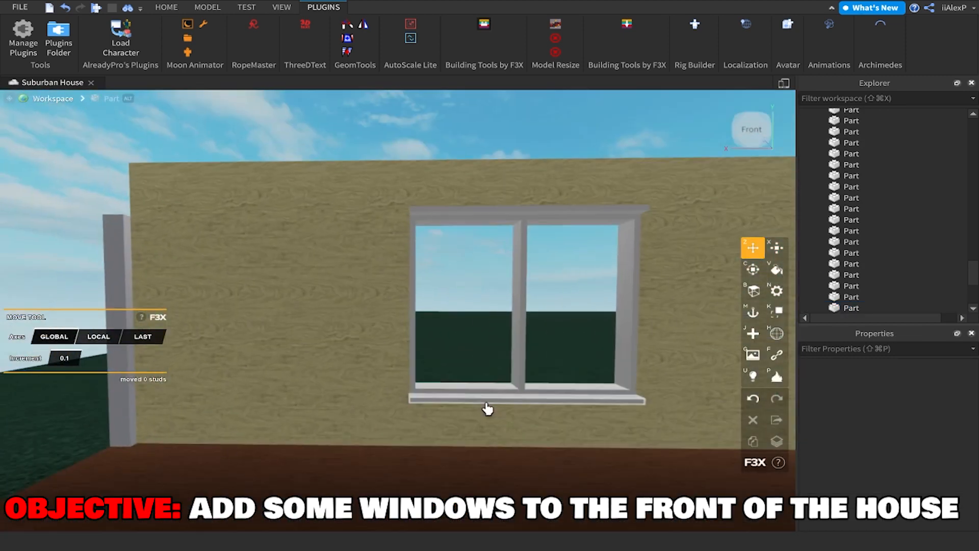
Extend both corner posts upward together by 1.9 studs to the top of the upper wall panel.
right_drag(488, 409, 489, 409)
key(a)
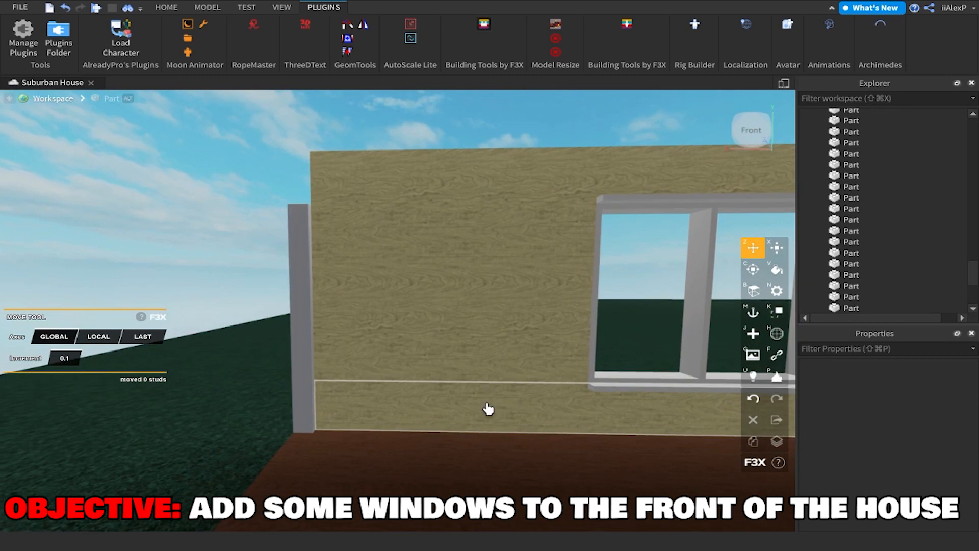
click(295, 311)
scroll(295, 310, down, 10)
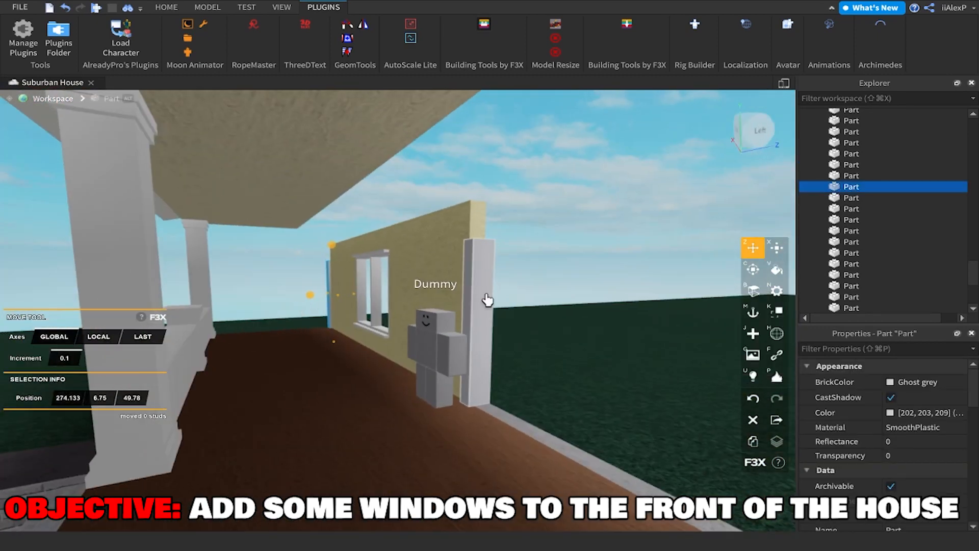
shift+click(479, 299)
key(a)
right_drag(478, 301, 477, 301)
key(x)
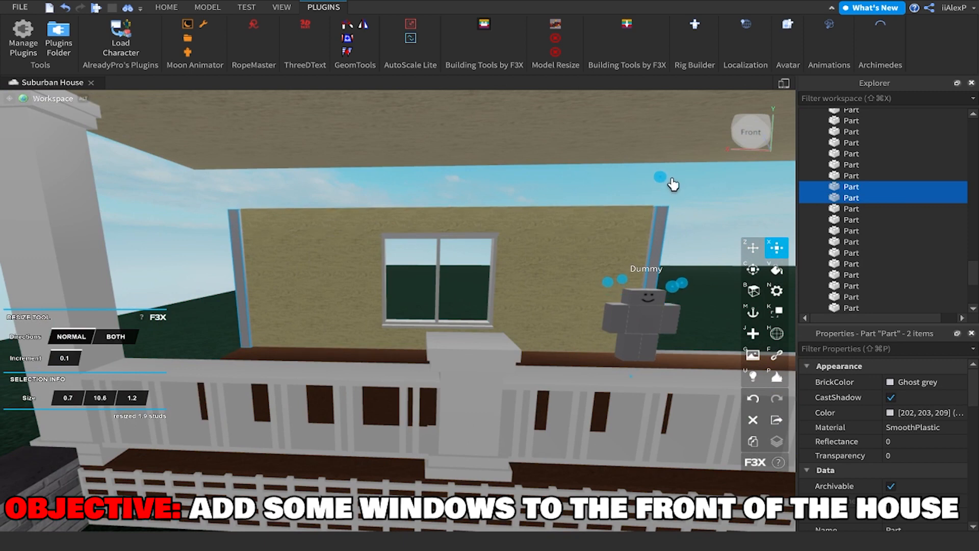
scroll(673, 185, down, 10)
key(z)
click(623, 151)
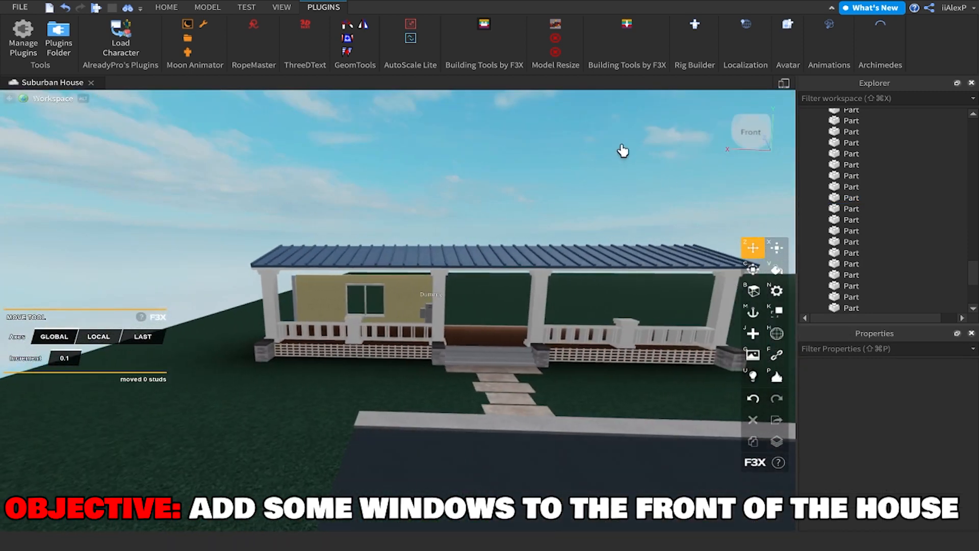
Duplicate the window frame's bottom bar and raise the copy 4.4 studs as a horizontal crossbar across the upper part of the window.
scroll(586, 208, up, 8)
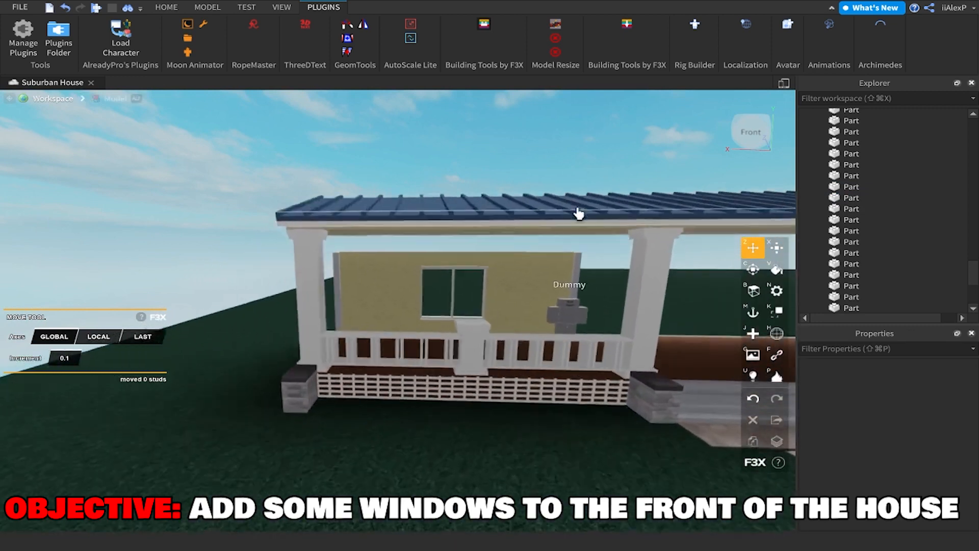
scroll(578, 213, up, 8)
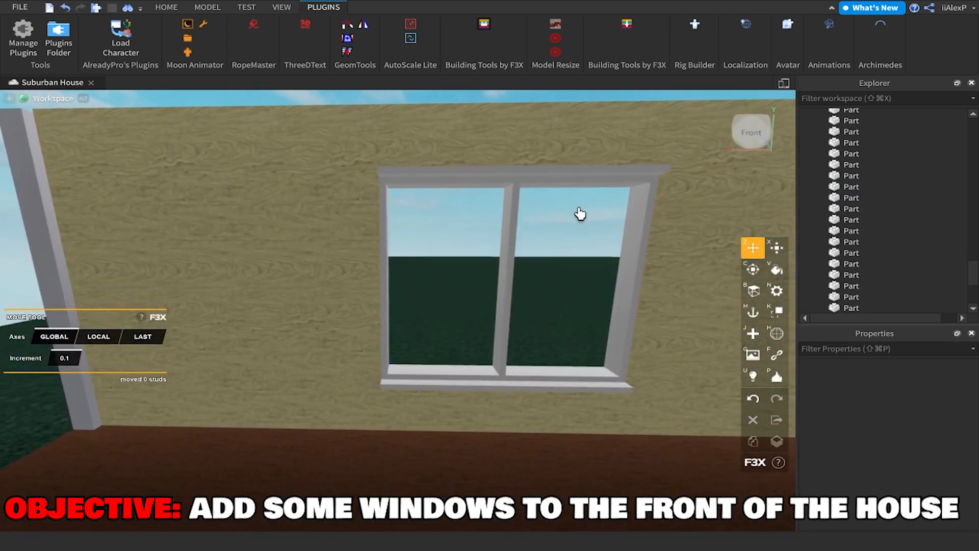
click(520, 379)
key(shift+c)
mouse_move(505, 328)
mouse_down()
mouse_move(531, 189)
mouse_move(536, 212)
mouse_up()
scroll(562, 252, up, 10)
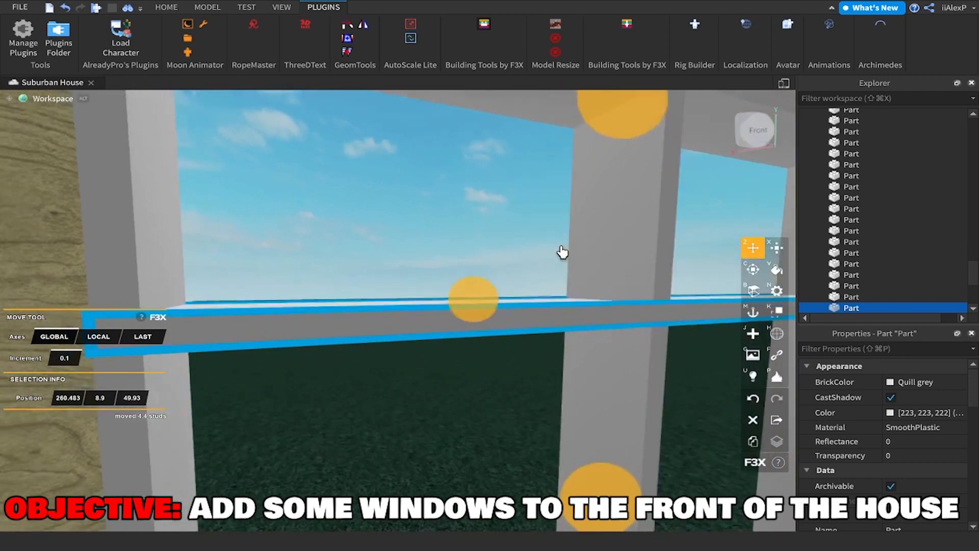
scroll(562, 251, down, 10)
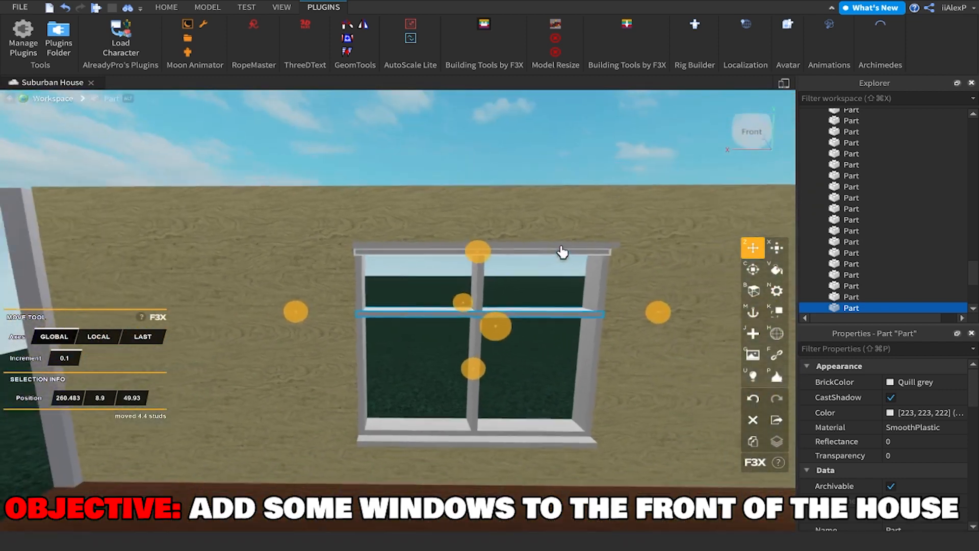
scroll(559, 272, down, 3)
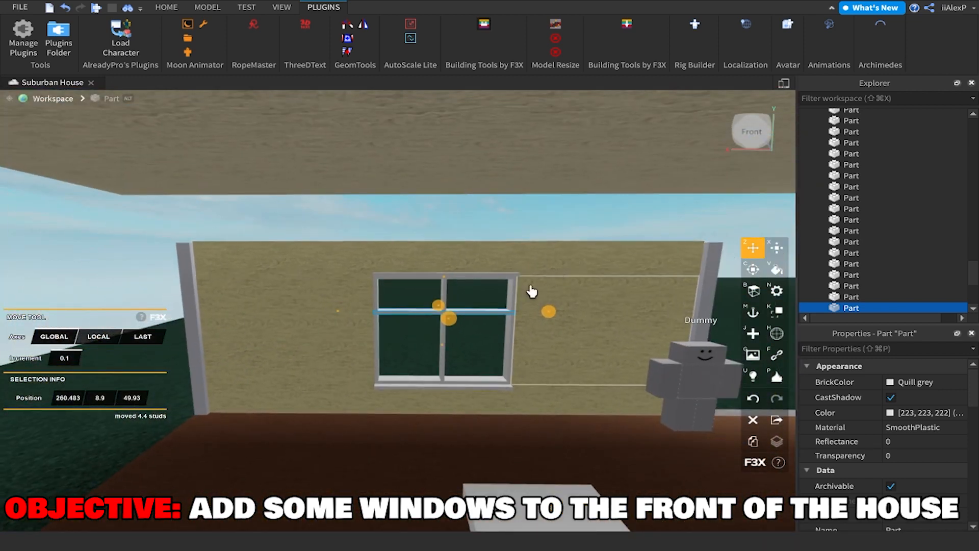
Duplicate the crossbar, reduce the copy's depth to 0.7 stud and stretch it vertically to 6.4 studs as a pane filling the frame.
right_drag(542, 292, 542, 292)
key(x)
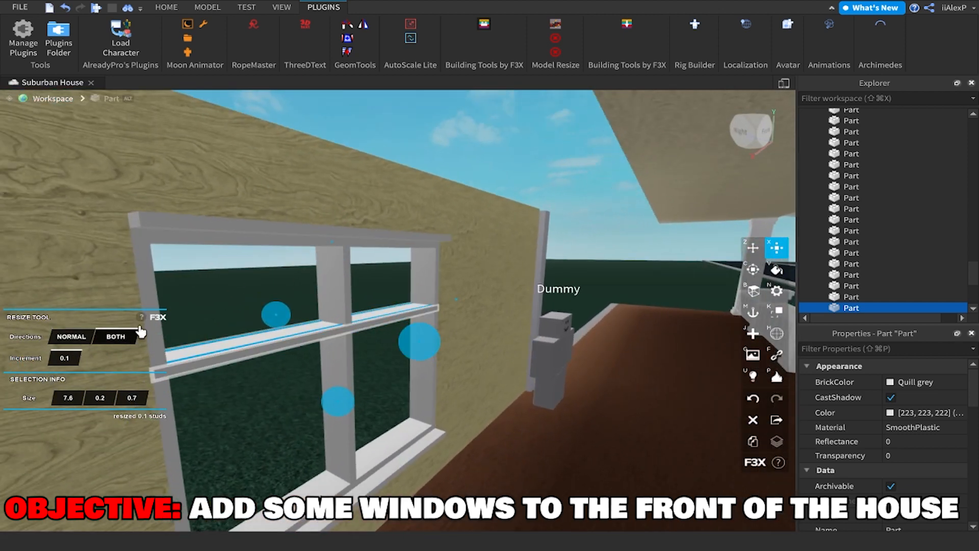
drag(330, 246, 345, 162)
right_drag(387, 262, 387, 262)
key(d)
key(s)
drag(463, 396, 454, 480)
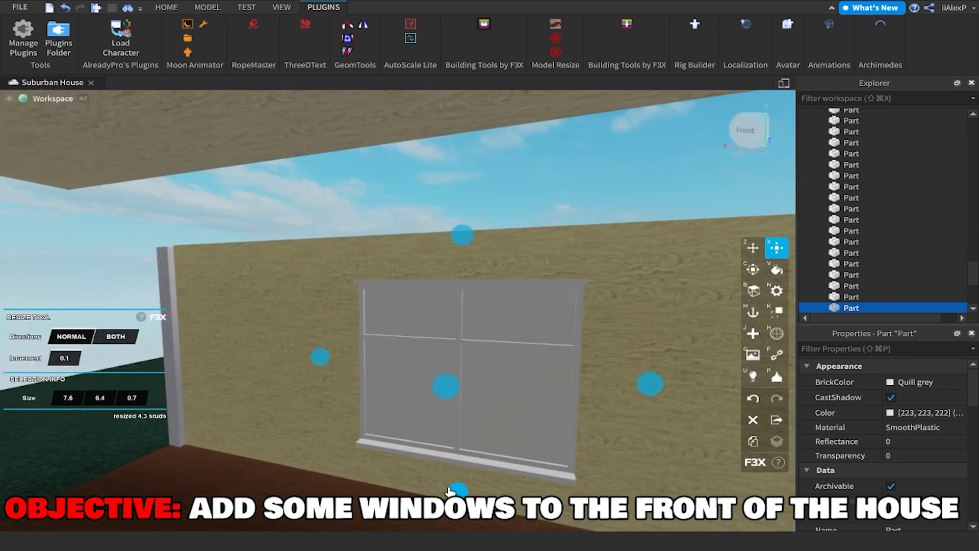
Paint the window pane Black and set its transparency to 0.6.
click(777, 270)
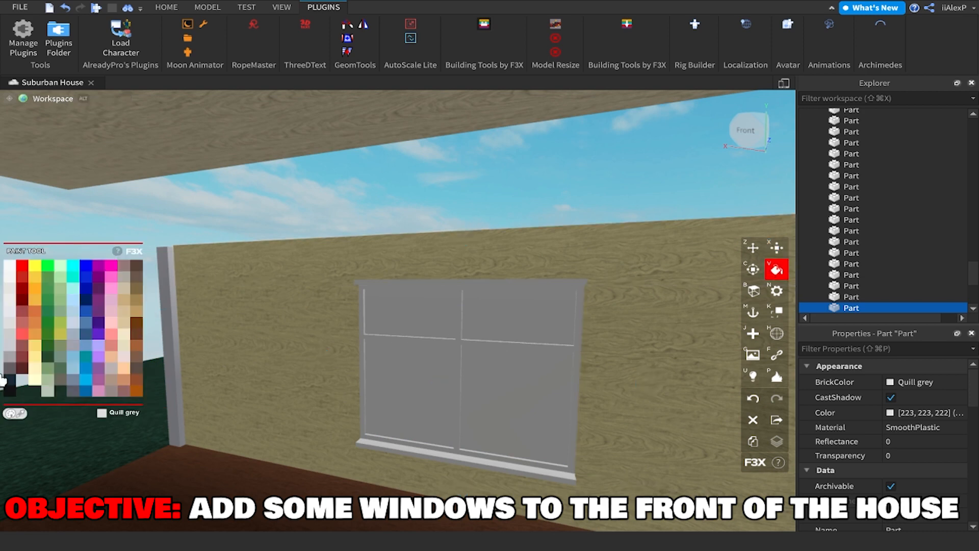
click(7, 382)
scroll(759, 308, down, 6)
scroll(788, 304, up, 2)
click(777, 291)
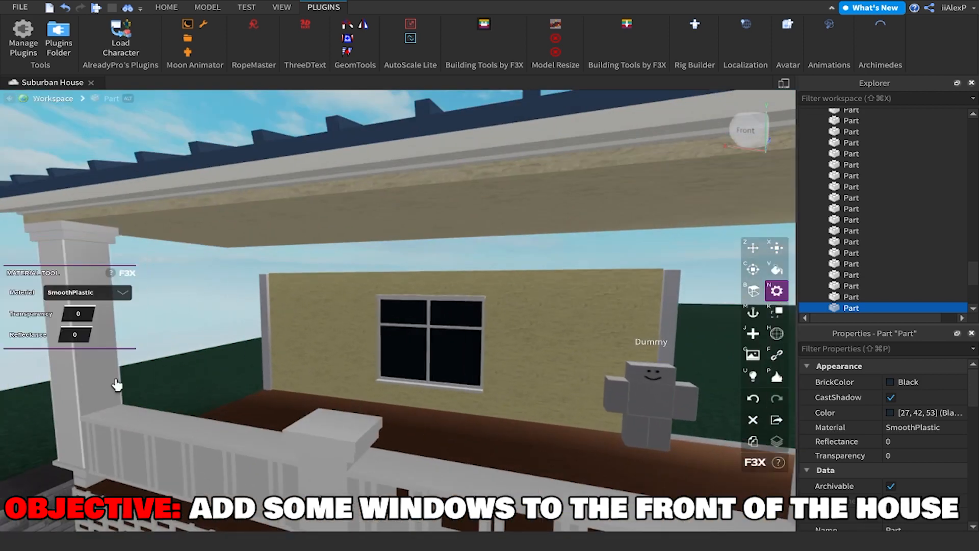
text(0.5)
key(Return)
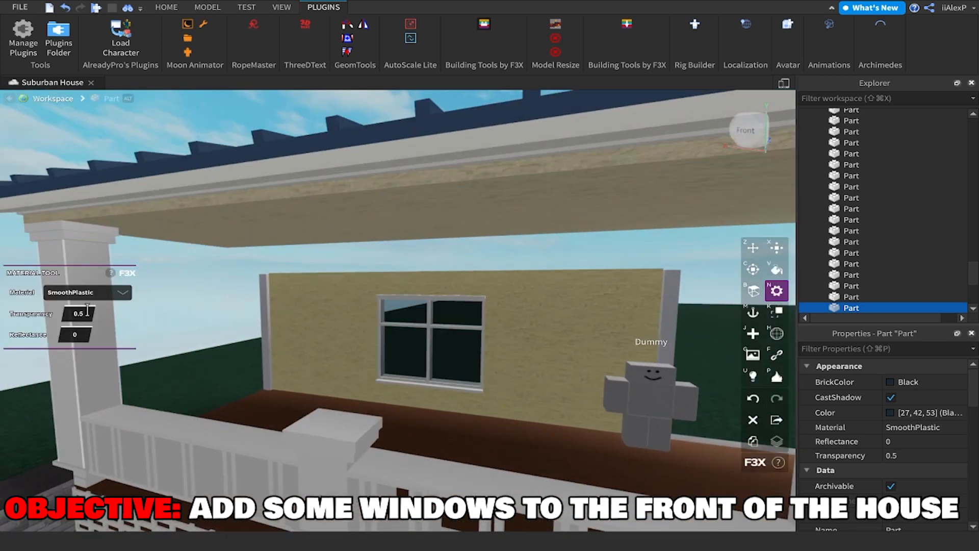
click(84, 314)
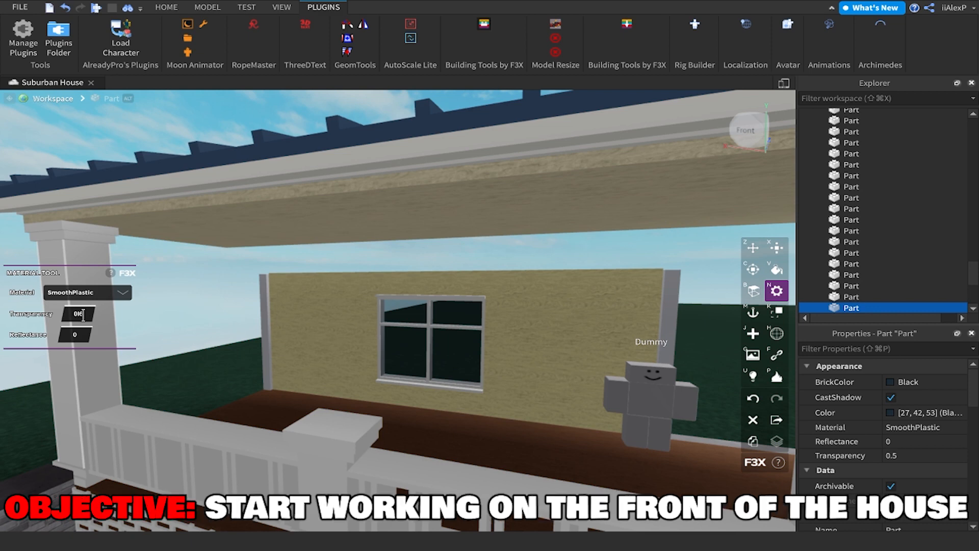
key(Return)
key(s)
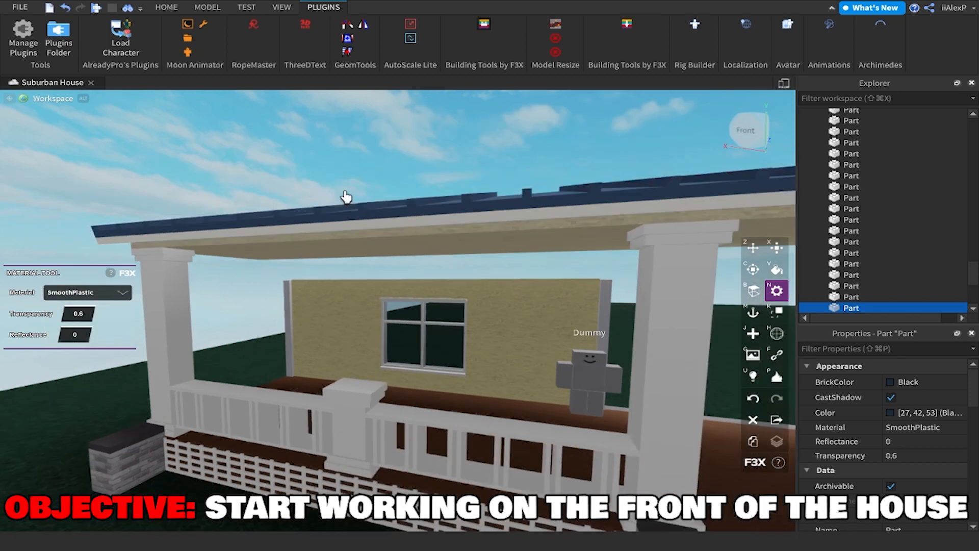
click(349, 164)
Examine the glazed window and the front wall from in front of the porch.
key(a)
right_drag(406, 170, 408, 172)
key(s)
key(a)
key(w)
key(w)
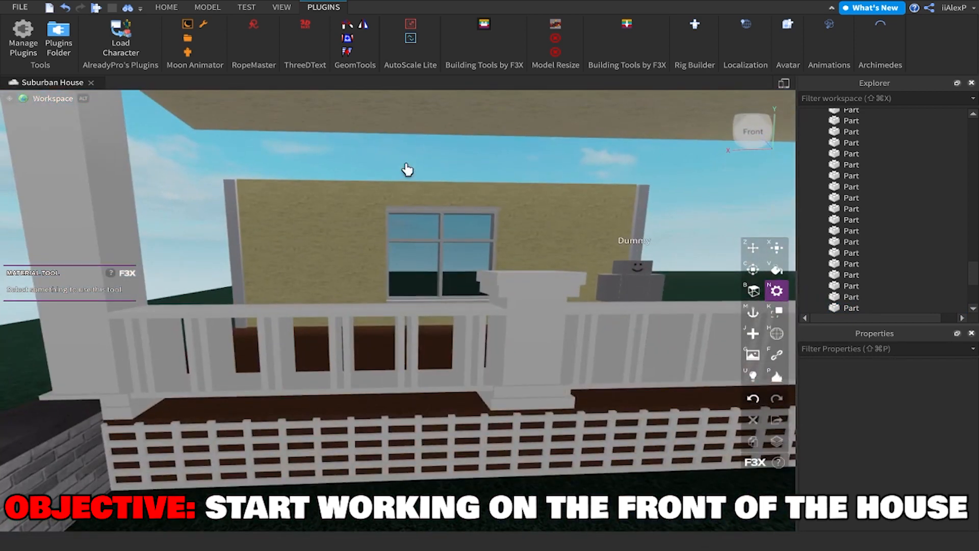
key(s)
key(w)
key(w)
right_drag(569, 216, 551, 204)
Extend the wall panel above the window and both corner posts upward together by 1.6 studs to the porch ceiling.
key(z)
key(s)
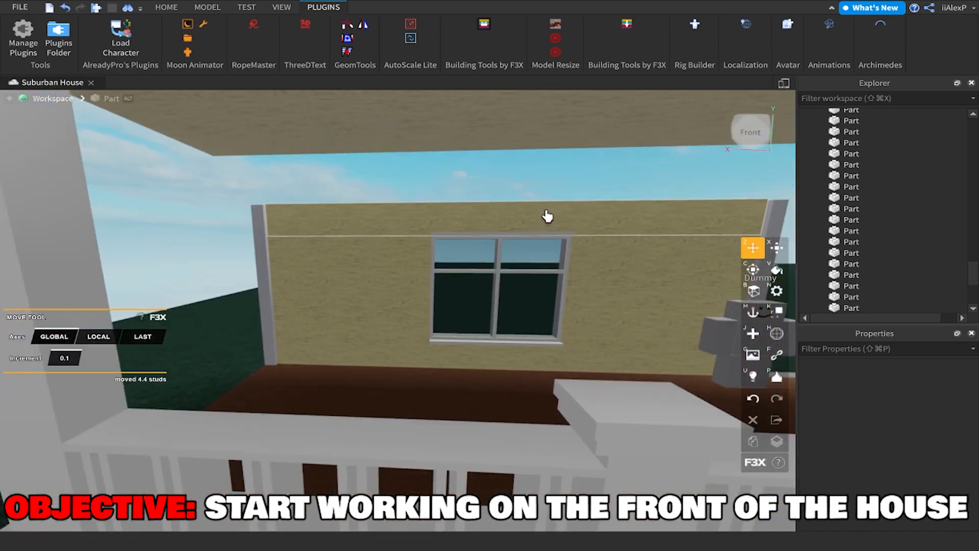
click(276, 247)
key(s)
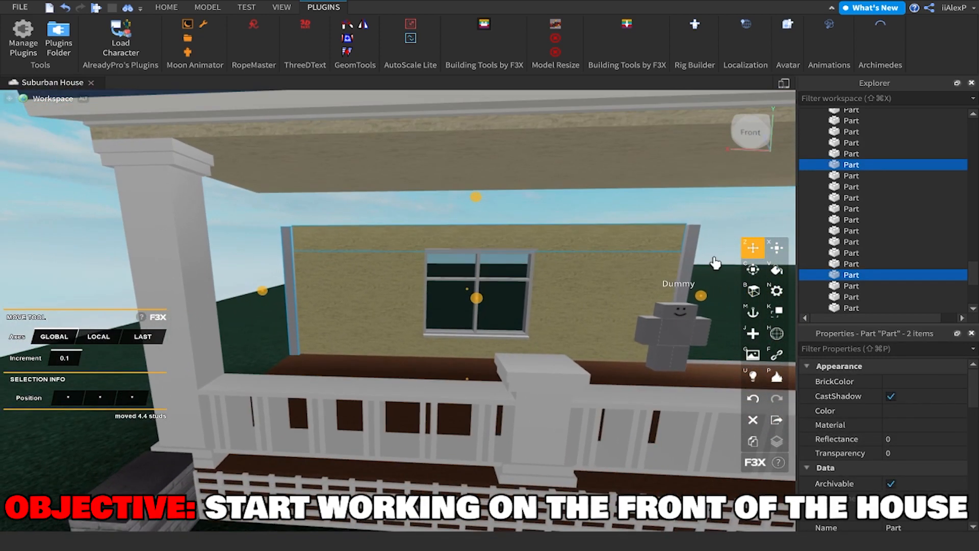
shift+click(691, 263)
key(s)
key(x)
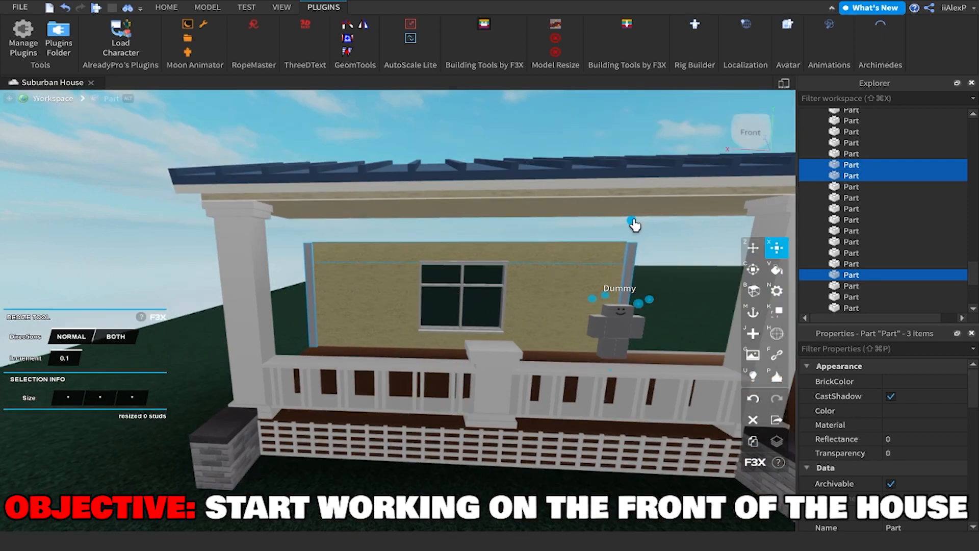
drag(632, 221, 634, 207)
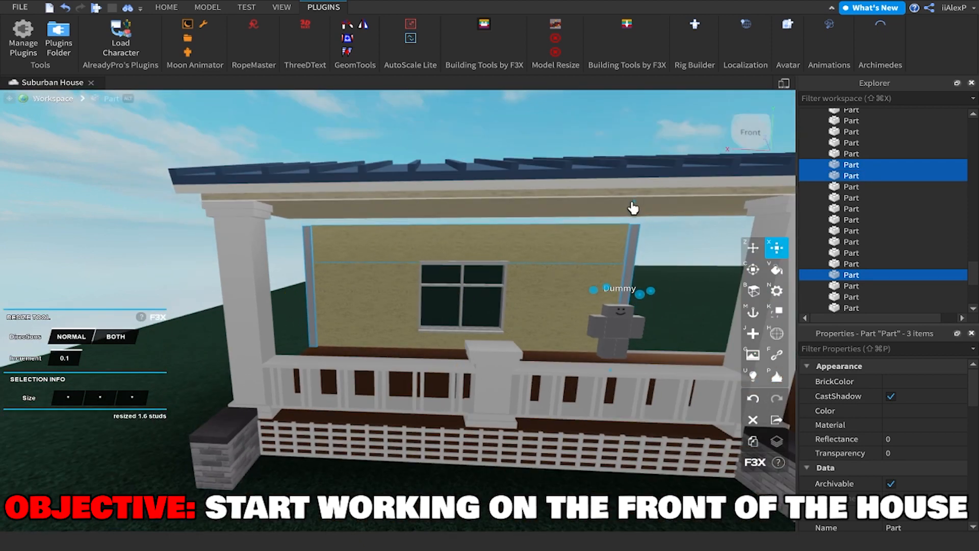
key(s)
key(z)
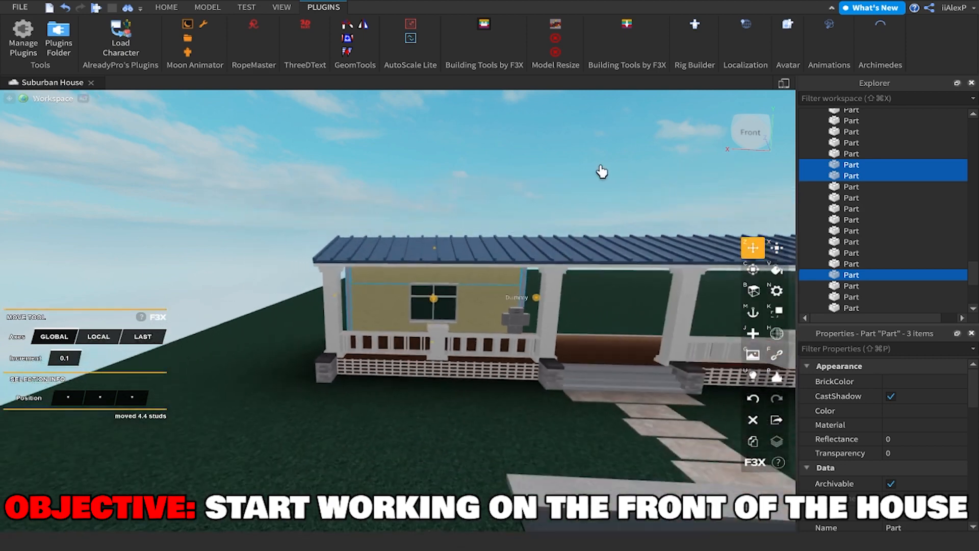
click(600, 173)
Extend the two porch ceiling slabs backward so they cover the full thickness of the front wall.
key(d)
key(w)
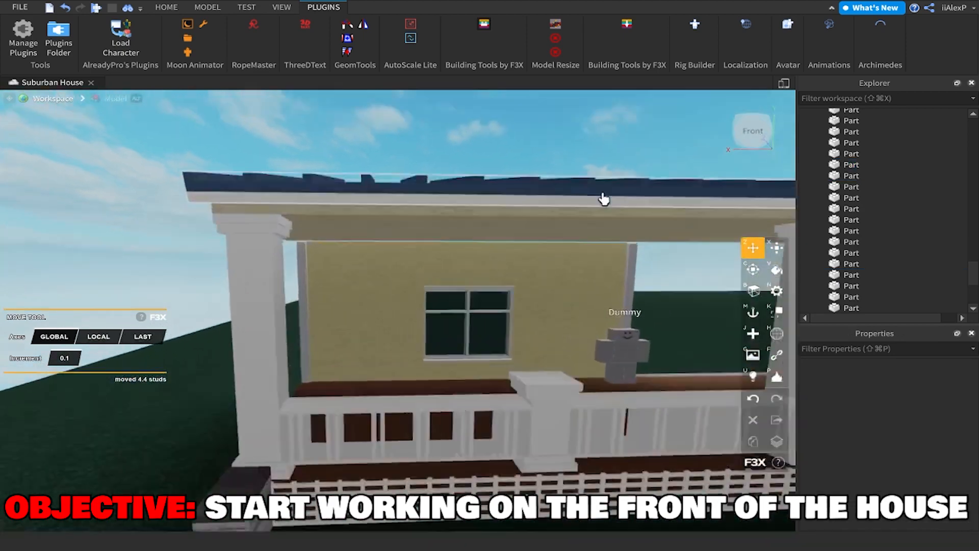
key(a)
right_drag(604, 199, 549, 296)
key(w)
click(463, 356)
key(s)
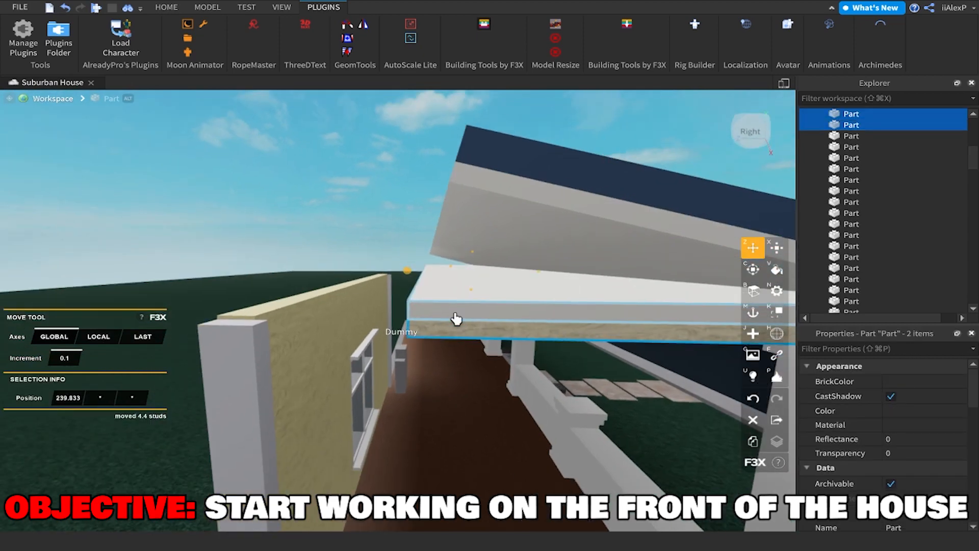
drag(407, 274, 380, 277)
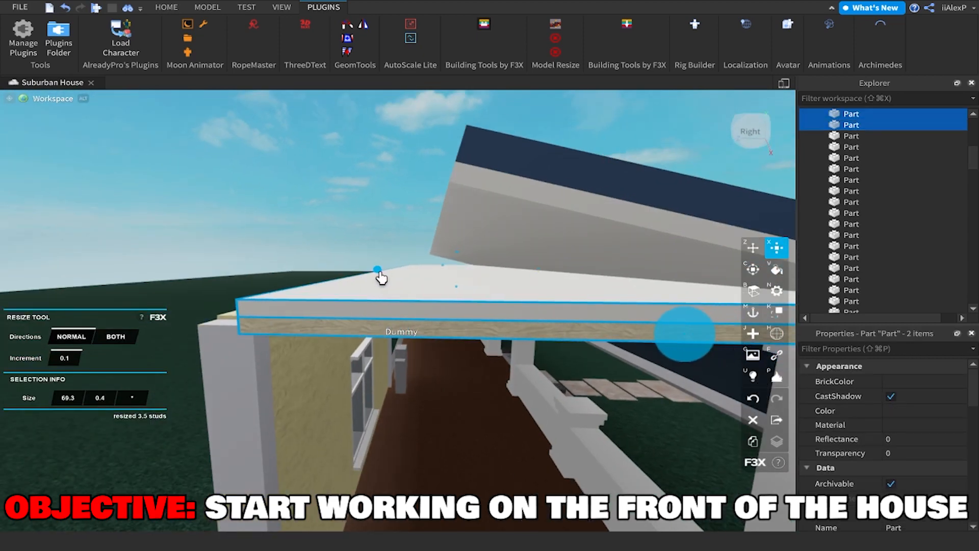
right_drag(378, 279, 376, 280)
key(a)
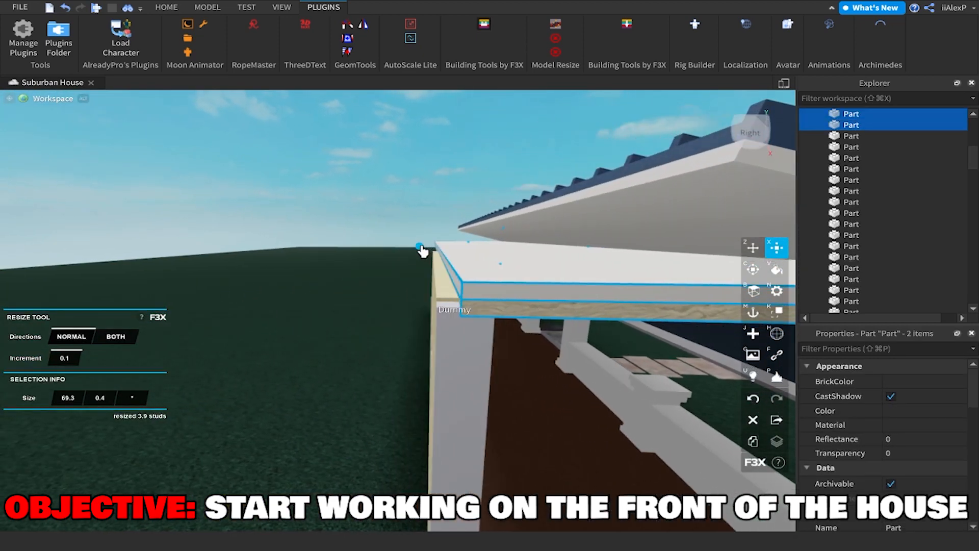
key(s)
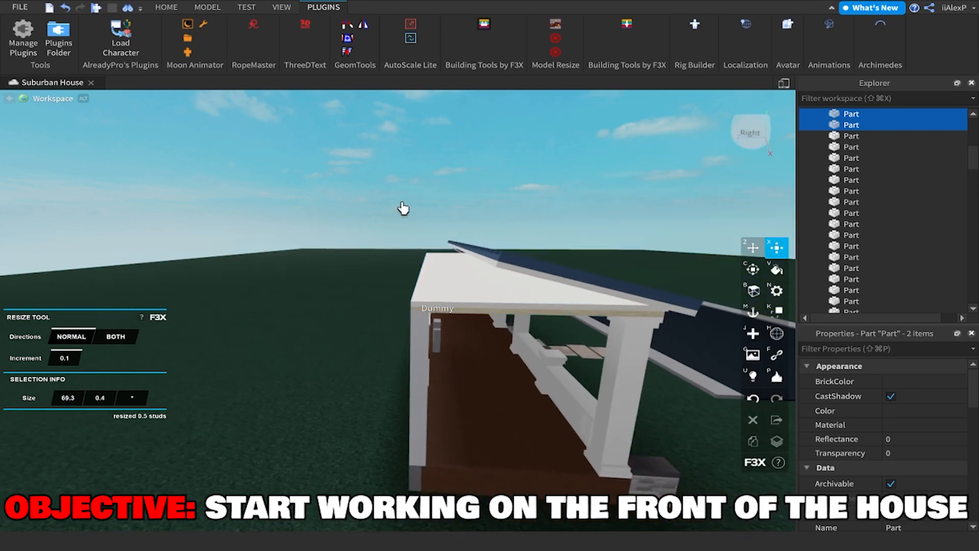
click(405, 209)
Group the finished front wall section, including its panels, both corner posts and every window part.
key(z)
key(w)
right_drag(442, 253, 446, 254)
key(s)
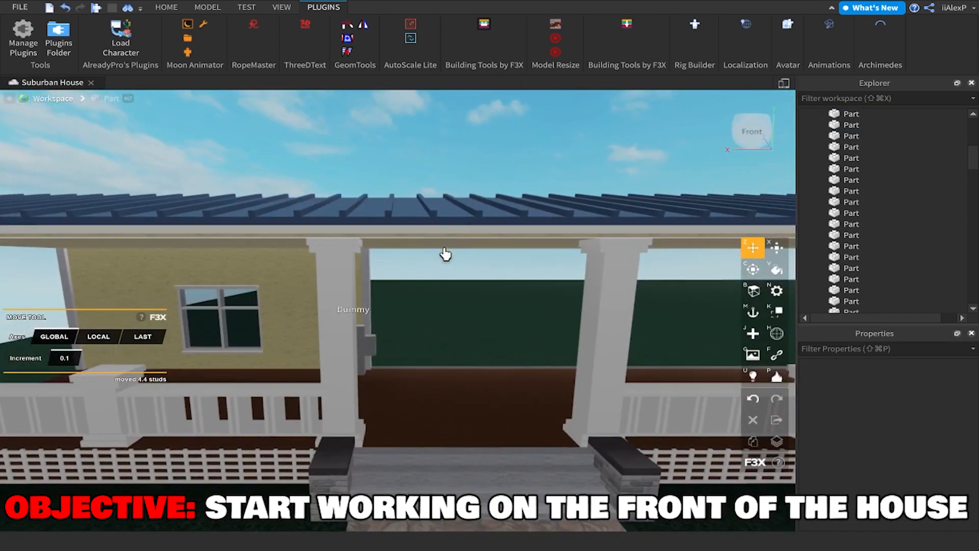
key(a)
click(400, 254)
key(a)
shift+click(249, 323)
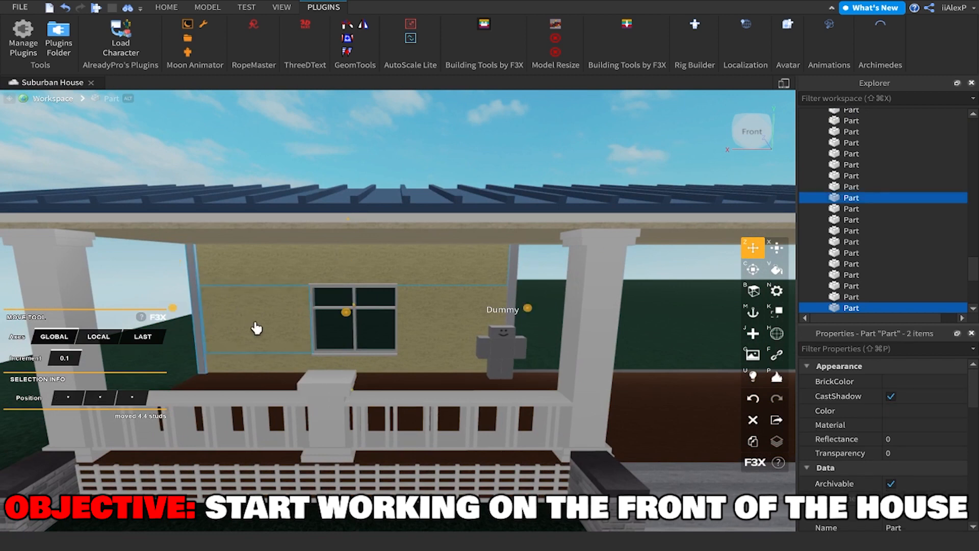
key(s)
shift+click(295, 256)
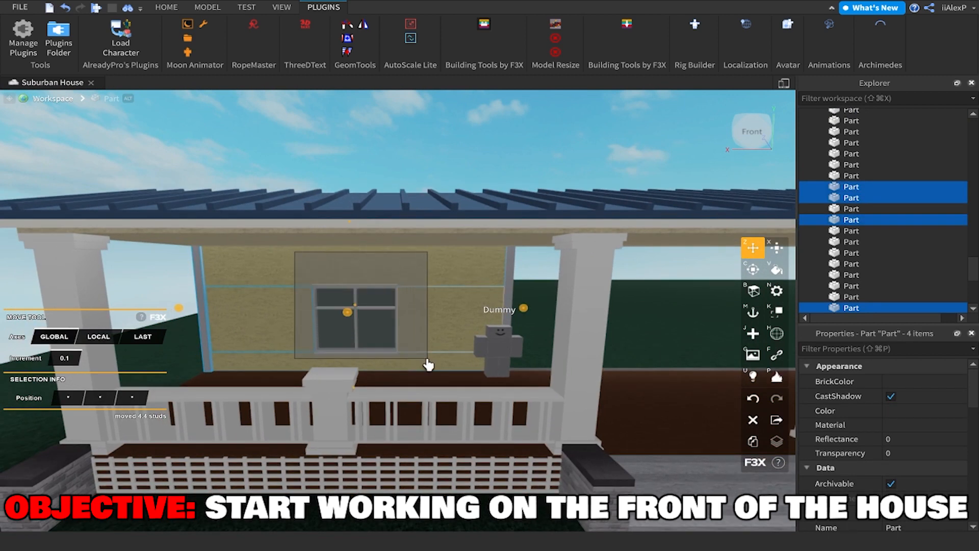
shift+click(426, 361)
drag(508, 319, 455, 325)
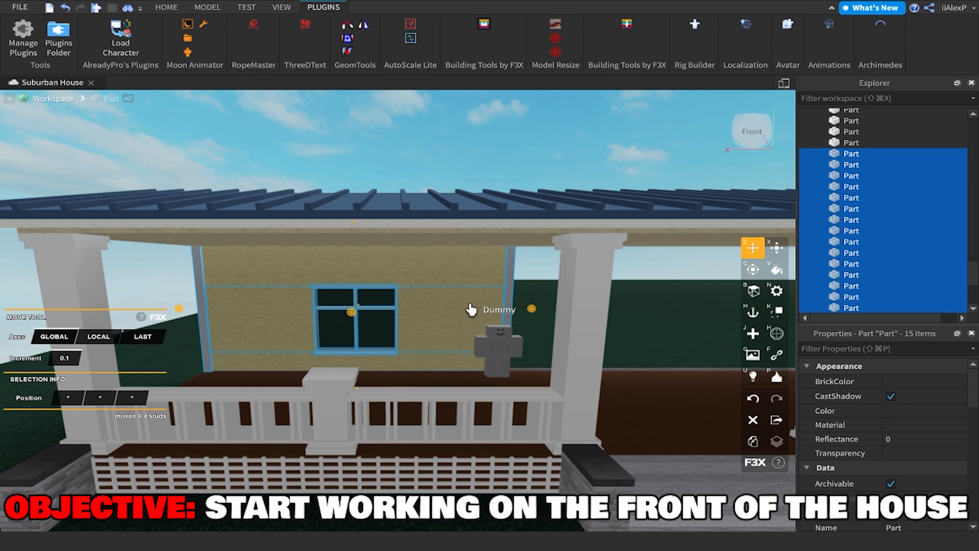
key(w)
right_drag(515, 314, 535, 316)
key(s)
key(s)
key(w)
key(super+g)
Duplicate the grouped wall section and place the copy on the other side of the entrance opening.
key(super+d)
drag(646, 284, 363, 233)
key(s)
key(a)
right_drag(360, 236, 360, 236)
key(s)
Extend the concrete foundation behind the front wall backward to a depth of 23.4 studs.
click(469, 176)
mouse_move(462, 178)
right_down()
mouse_move(453, 179)
mouse_move(463, 179)
right_up()
key(w)
key(s)
key(s)
key(w)
key(a)
key(w)
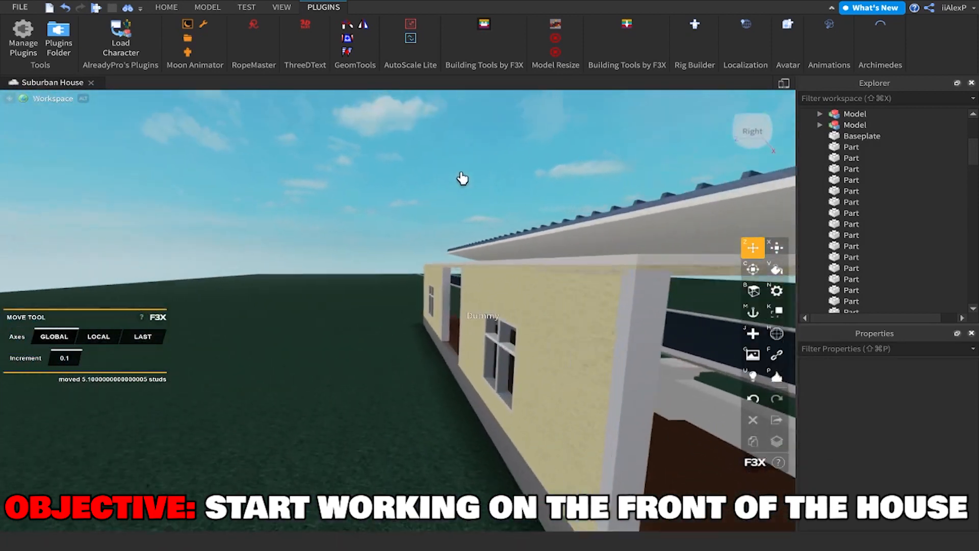
click(465, 391)
key(x)
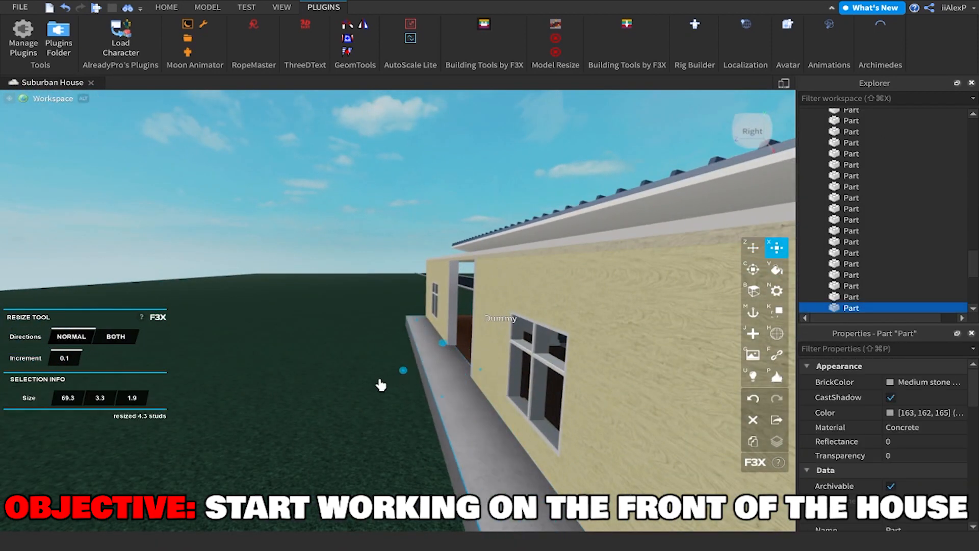
drag(296, 390, 248, 386)
key(s)
Ungroup both window wall sections on either side of the entrance.
key(z)
click(398, 203)
key(d)
right_drag(400, 220, 400, 220)
key(d)
key(w)
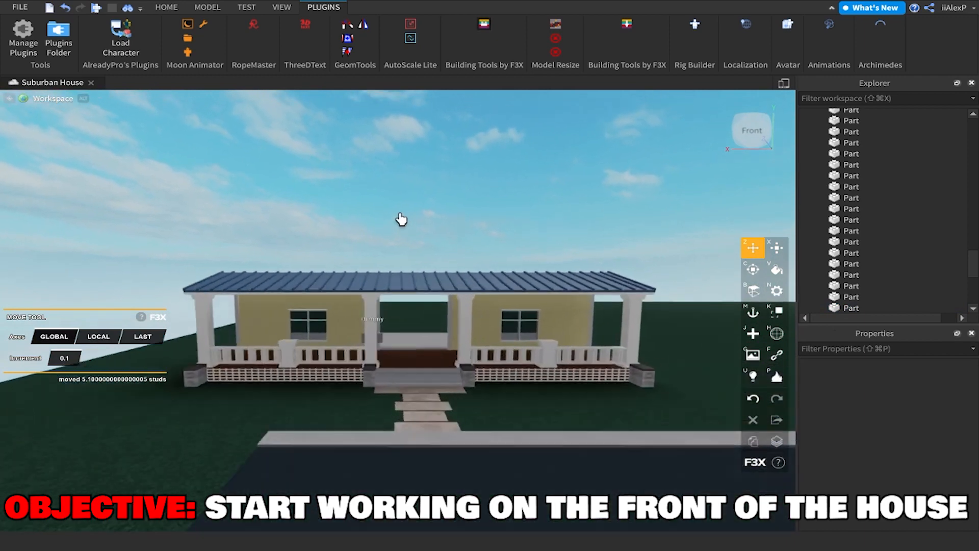
click(256, 319)
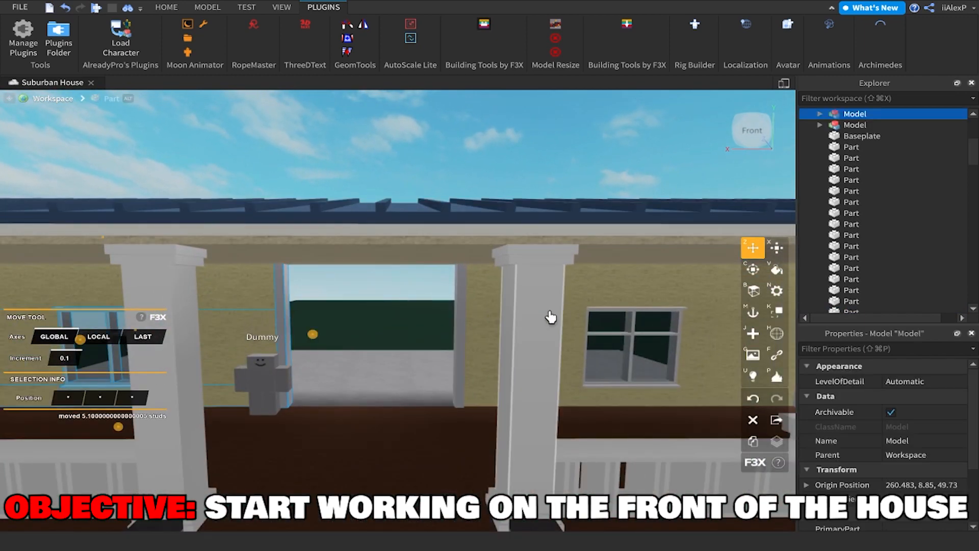
key(super+u)
click(612, 292)
key(super+u)
key(s)
Duplicate the brown wooden porch floor and move the copy behind the front wall to a Z position of 56.63.
click(573, 140)
key(a)
key(w)
key(w)
key(d)
right_drag(564, 179, 565, 181)
key(s)
key(w)
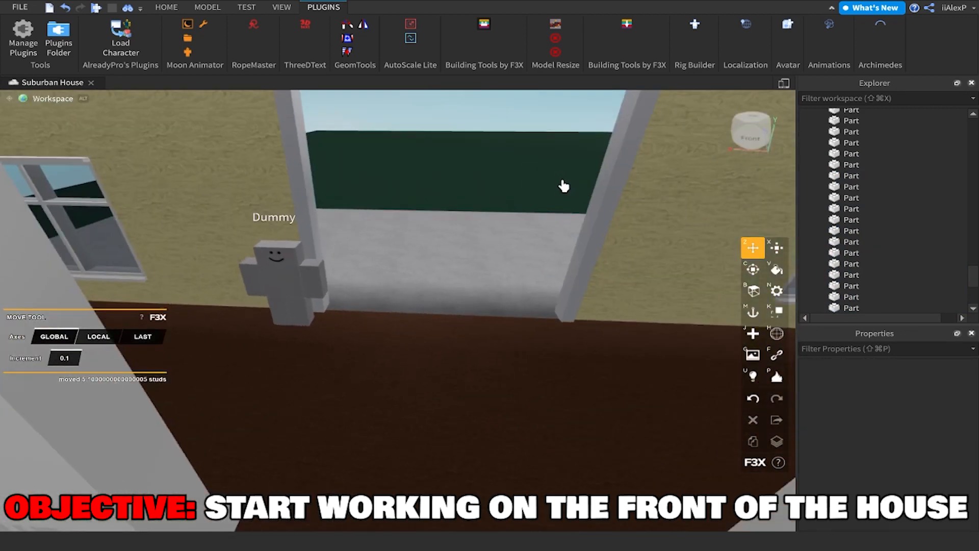
key(s)
click(458, 343)
drag(434, 320, 446, 284)
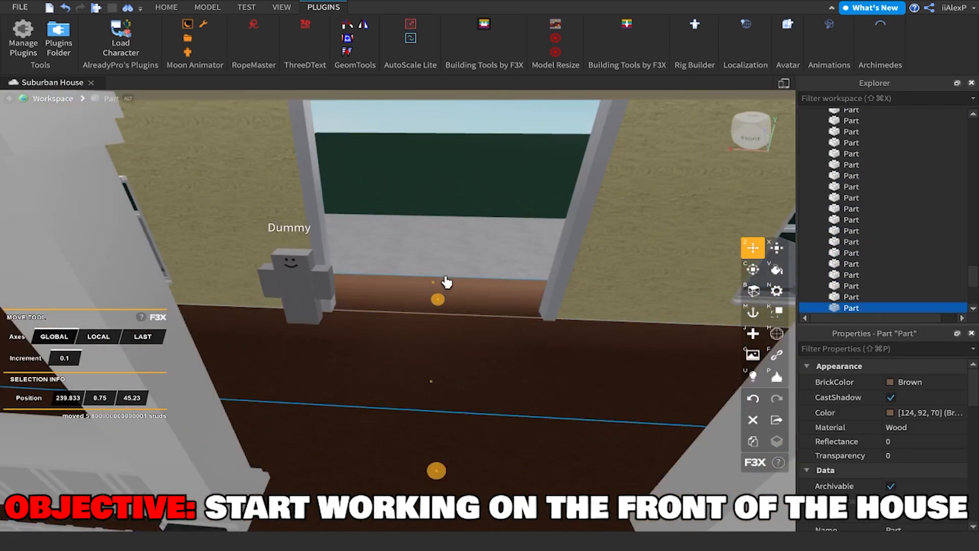
drag(459, 249, 457, 256)
key(w)
right_drag(457, 255, 457, 256)
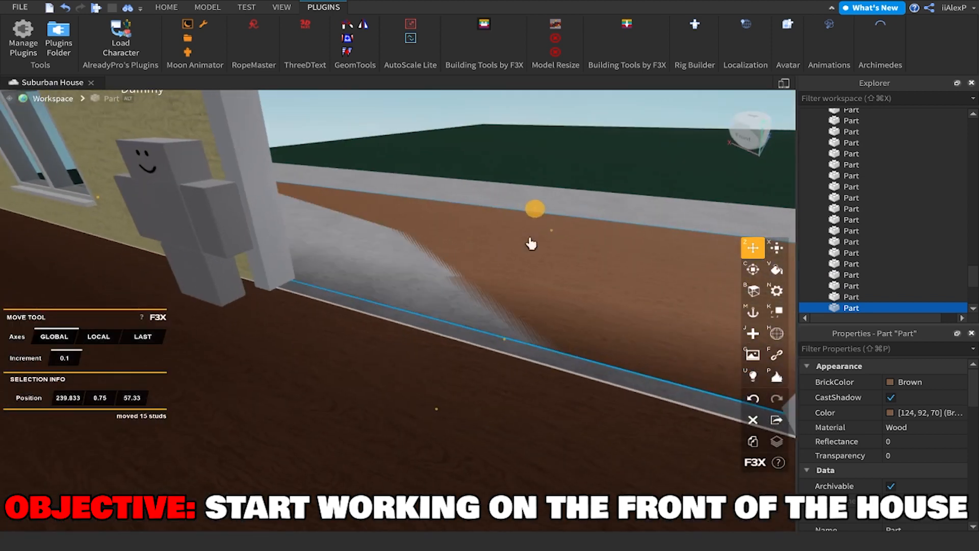
drag(549, 241, 549, 240)
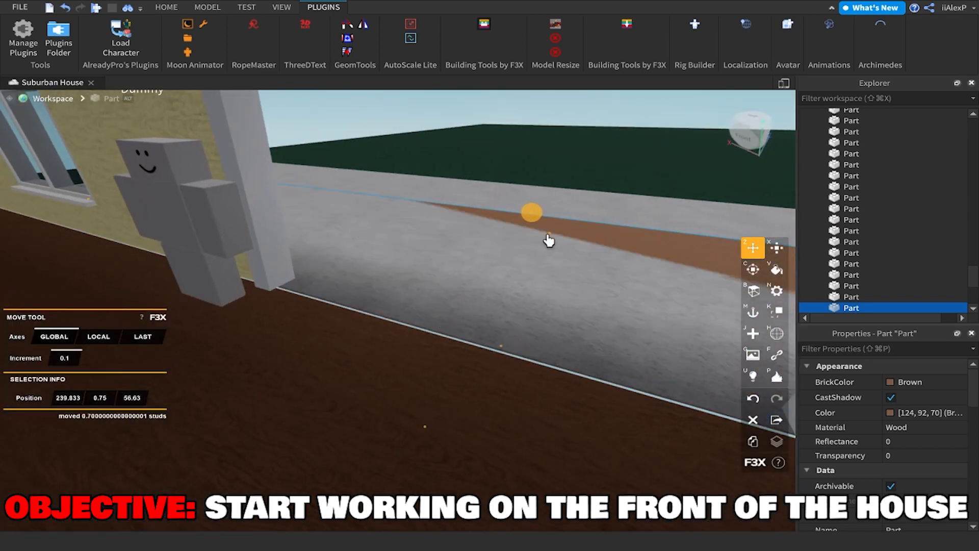
right_drag(549, 240, 542, 245)
key(d)
drag(360, 420, 362, 420)
key(x)
right_drag(362, 419, 354, 380)
drag(534, 440, 571, 297)
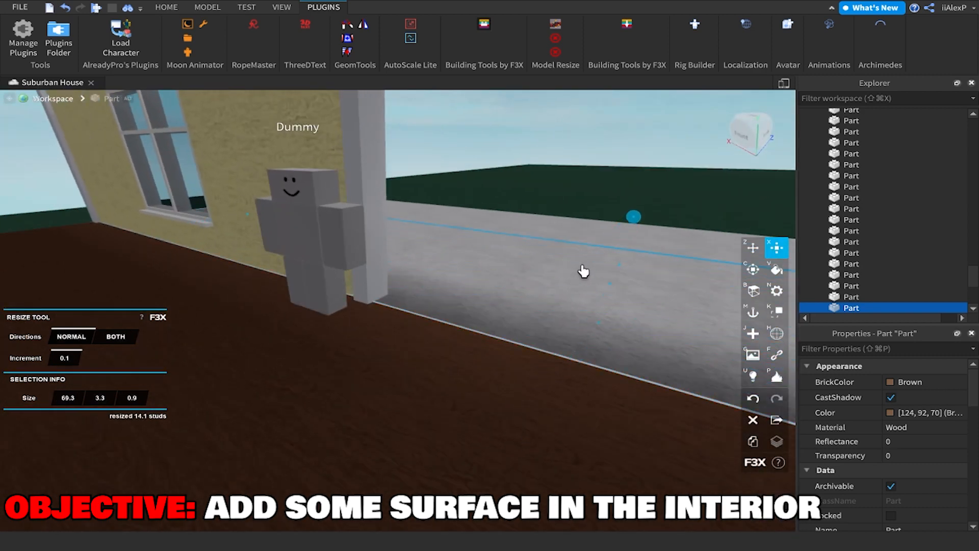
key(super+z)
Reduce the thickness of the interior wooden floor copy to 0.1 stud.
right_drag(584, 295, 542, 357)
scroll(405, 413, up, 8)
right_drag(404, 413, 449, 327)
drag(414, 281, 414, 241)
scroll(414, 266, down, 8)
scroll(413, 267, up, 6)
right_drag(413, 266, 411, 269)
scroll(438, 301, down, 3)
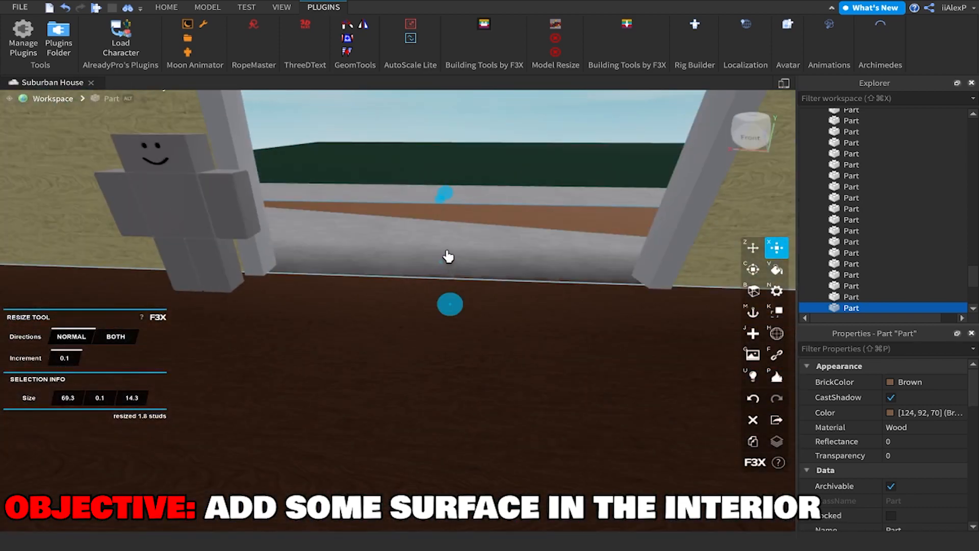
Lower the top of the concrete foundation by 0.1 stud to a height of 3.2 studs.
click(535, 202)
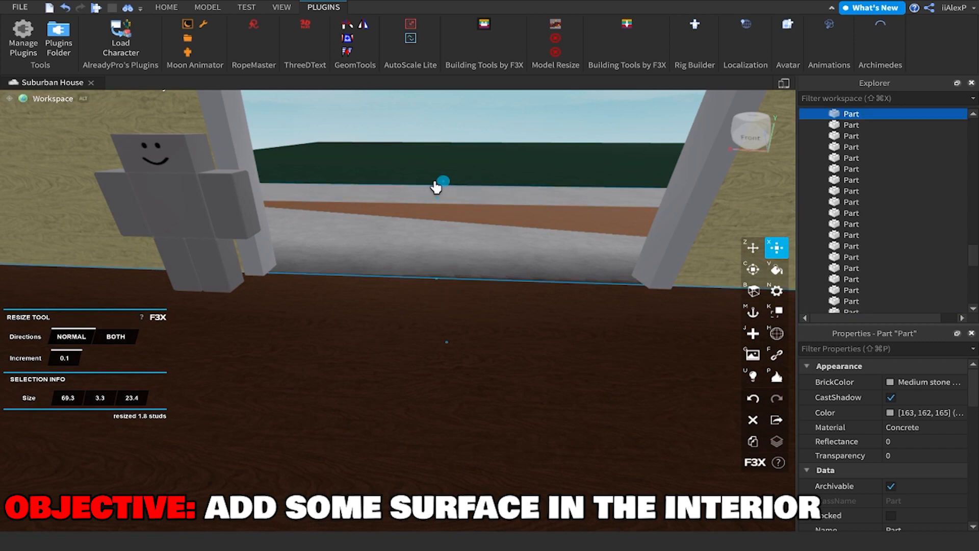
drag(440, 188, 439, 190)
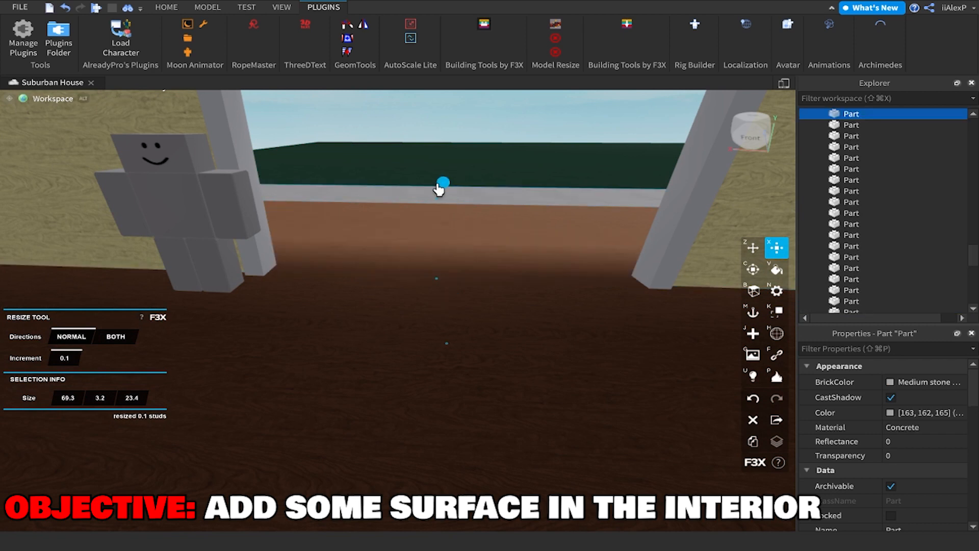
scroll(470, 145, down, 6)
click(470, 144)
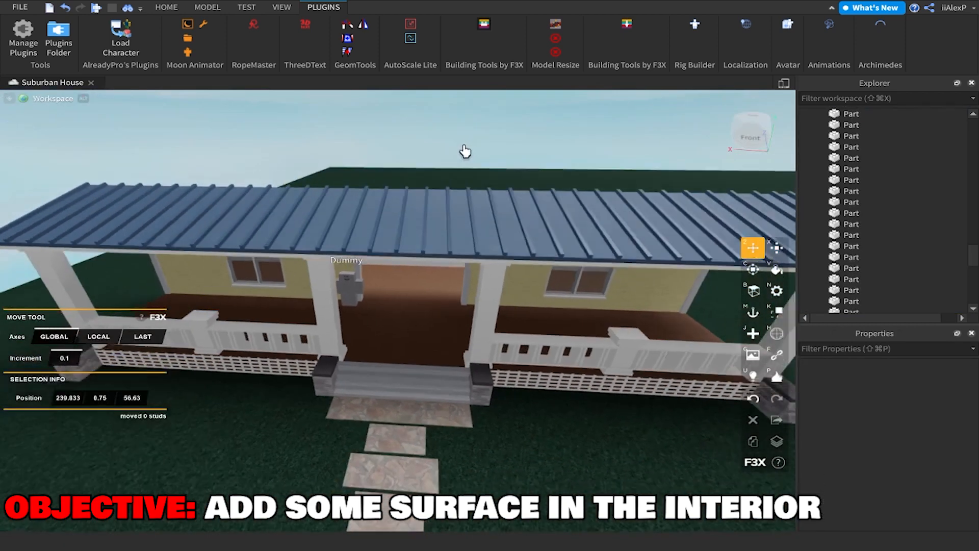
Extend the interior wooden floor toward the rear edge of the foundation to a depth of 22.4 studs.
key(d)
right_drag(442, 227, 447, 230)
key(w)
key(x)
drag(459, 338, 489, 331)
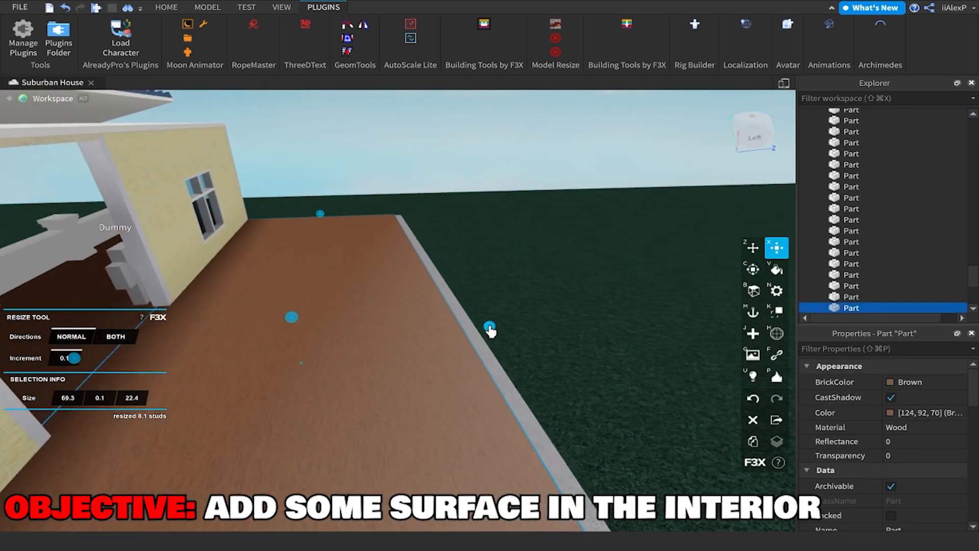
key(z)
key(s)
click(477, 189)
right_drag(433, 257, 433, 257)
key(w)
key(s)
key(w)
click(509, 317)
key(w)
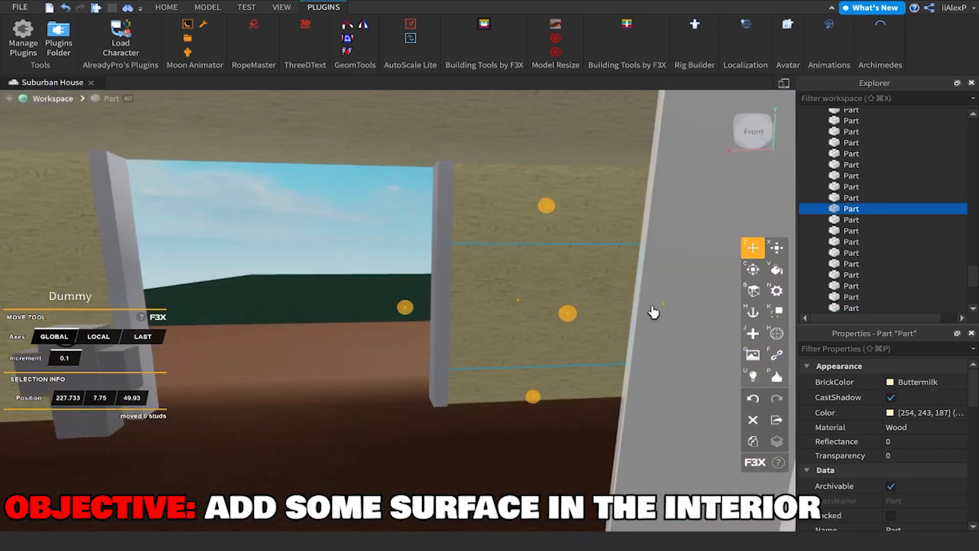
drag(642, 311, 381, 331)
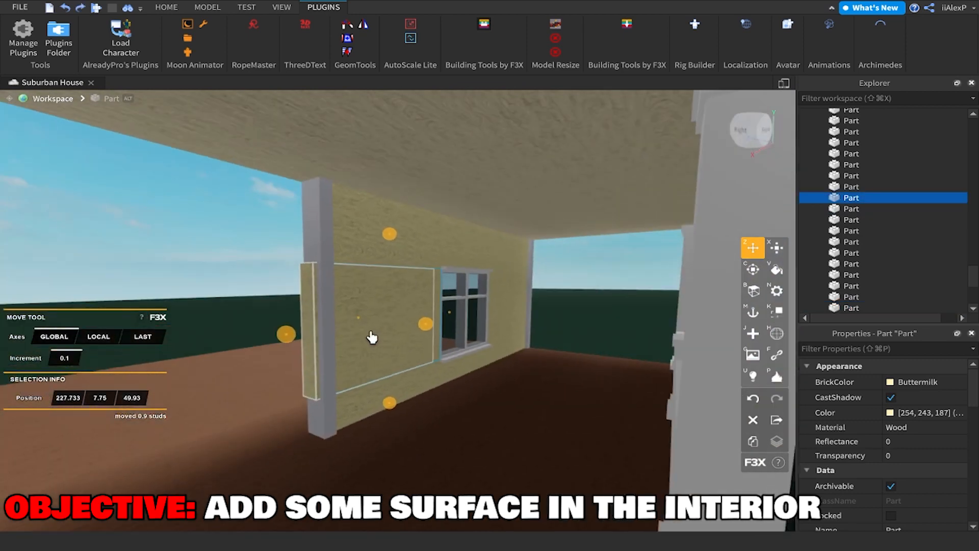
key(Delete)
click(304, 335)
key(Delete)
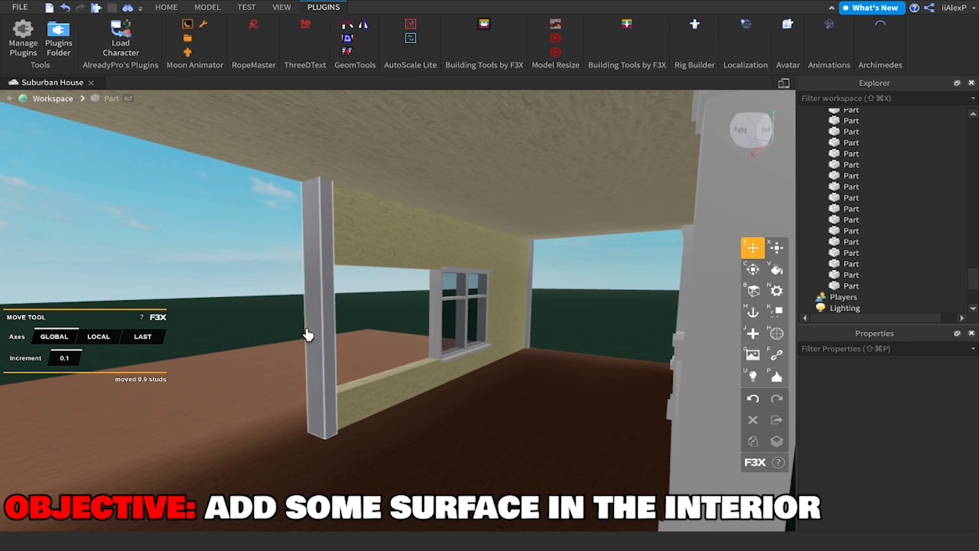
key(super+z)
key(super+z)
right_drag(369, 335, 366, 334)
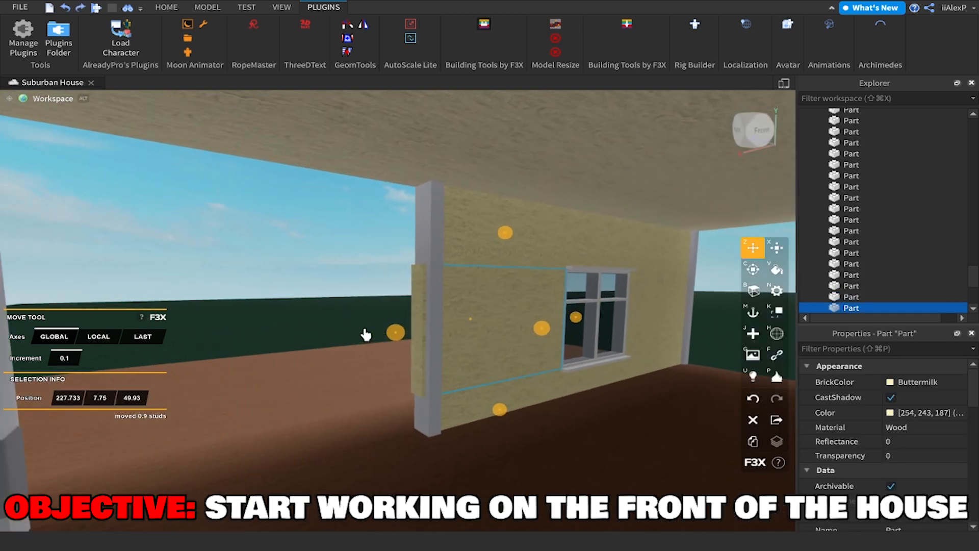
click(418, 320)
key(Delete)
Try to duplicate and resize the wall panel between the window and the entrance opening beside the dummy.
right_drag(423, 318, 415, 313)
scroll(421, 320, down, 3)
scroll(424, 321, up, 2)
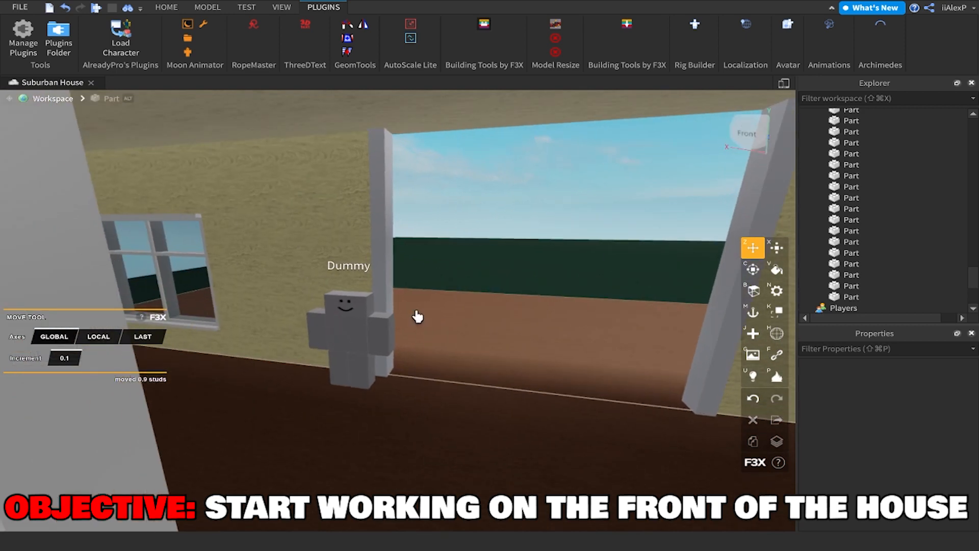
click(342, 285)
scroll(324, 290, up, 2)
right_drag(148, 265, 145, 258)
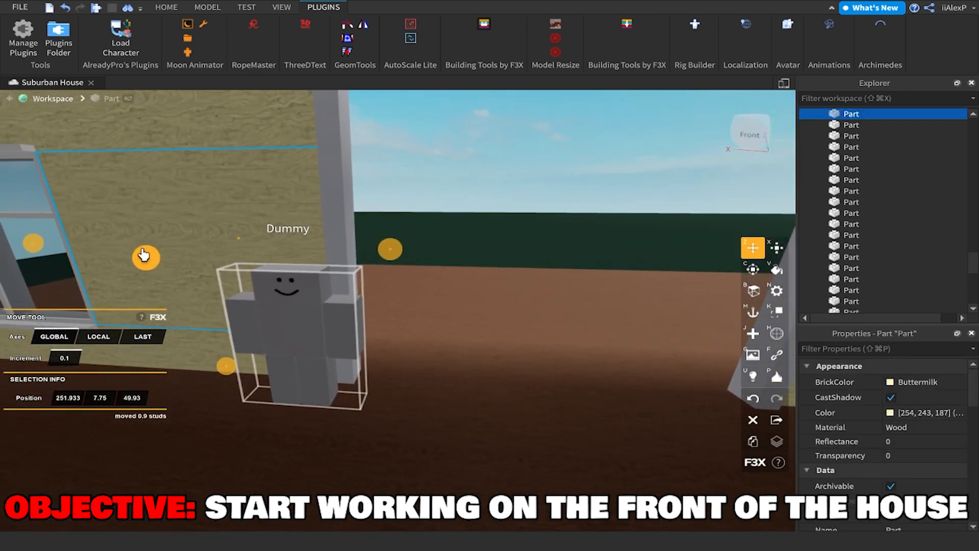
key(shift+c)
key(x)
drag(29, 249, 137, 249)
key(shift+c)
right_drag(434, 223, 402, 221)
key(super+z)
Duplicate the wall panel beside the dummy and move the copy 10 studs sideways into the entrance opening.
click(402, 221)
key(shift+c)
key(z)
drag(230, 253, 408, 270)
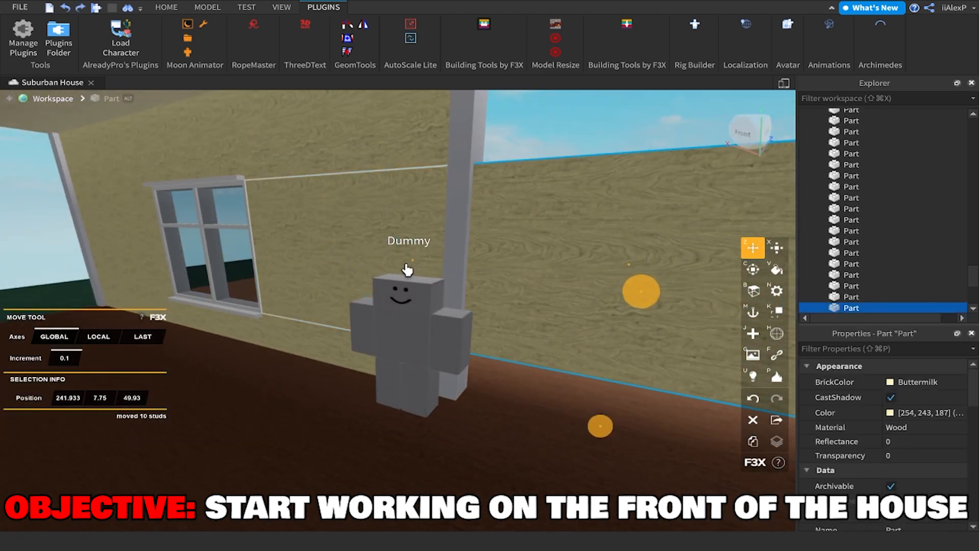
Resize the panel copy into an interior partition 0.1 stud thick and 6.1 studs deep behind the entrance post.
right_drag(409, 269, 408, 272)
key(x)
drag(614, 289, 348, 289)
right_drag(346, 289, 340, 289)
drag(470, 296, 598, 293)
Extend the partition down to the wooden floor and up to a total height of 12.4 studs.
drag(467, 417, 471, 464)
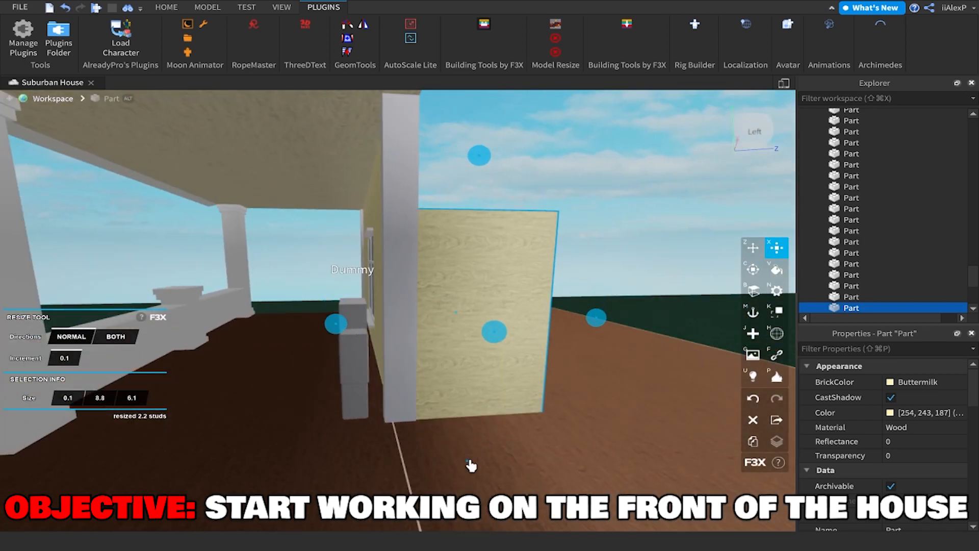
right_drag(470, 459, 465, 459)
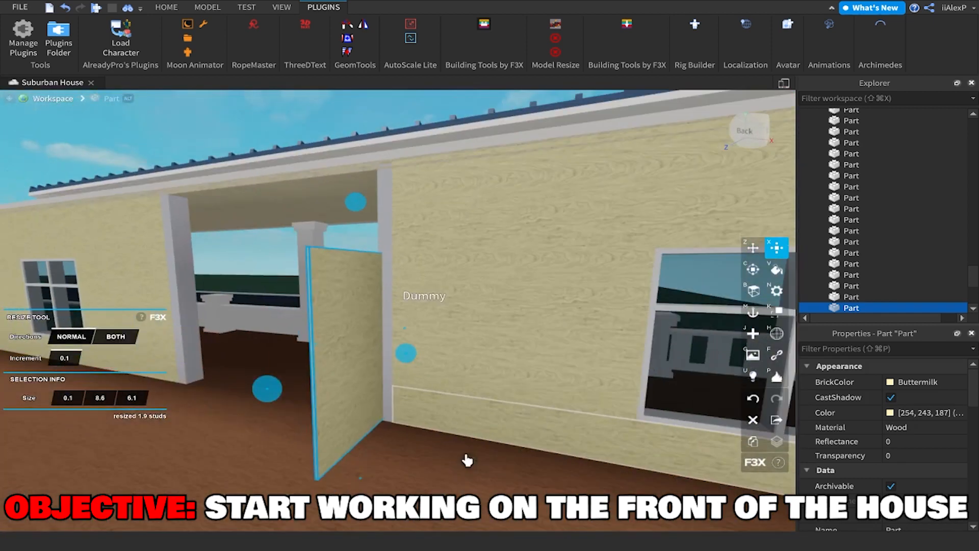
drag(368, 197, 384, 112)
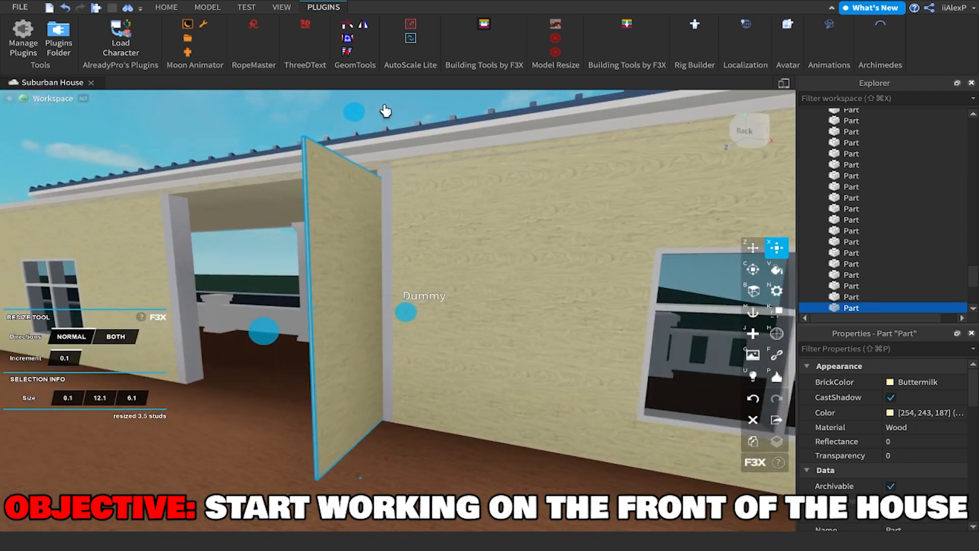
right_drag(387, 116, 393, 134)
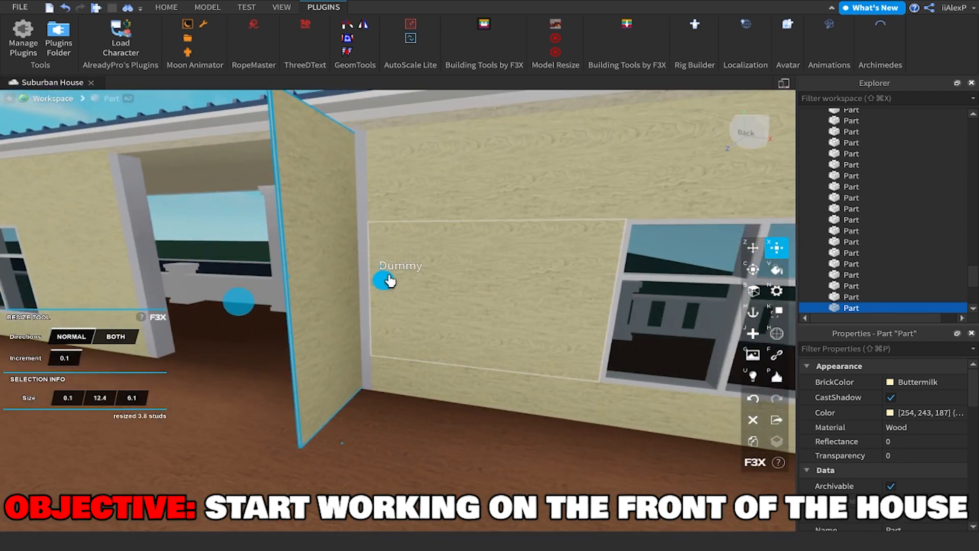
Thicken the interior partition sideways behind the entrance post.
drag(389, 283, 405, 280)
key(a)
right_drag(405, 279, 406, 279)
key(z)
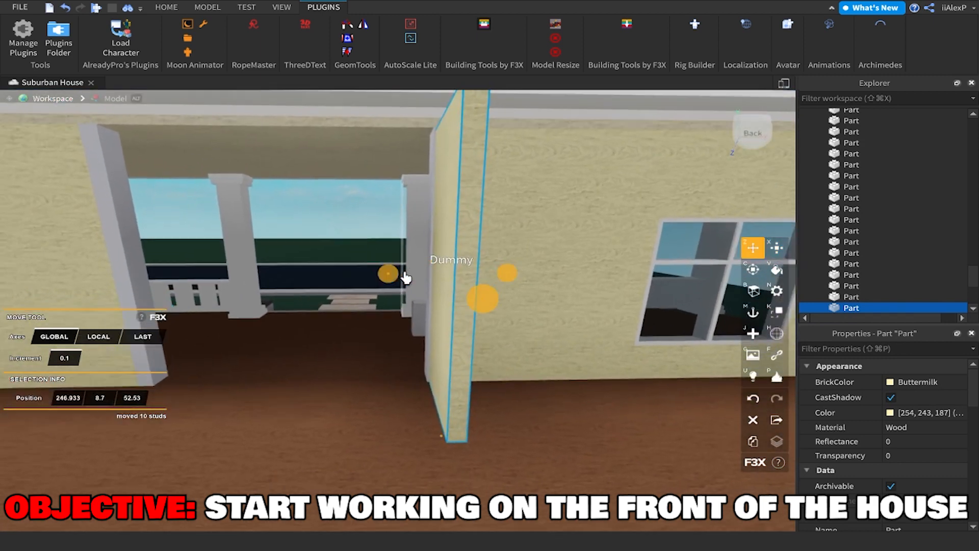
Duplicate the interior partition and move the copy 14.3 studs sideways to the opposite side of the entrance.
key(s)
key(shift+c)
key(a)
drag(488, 289, 345, 297)
key(w)
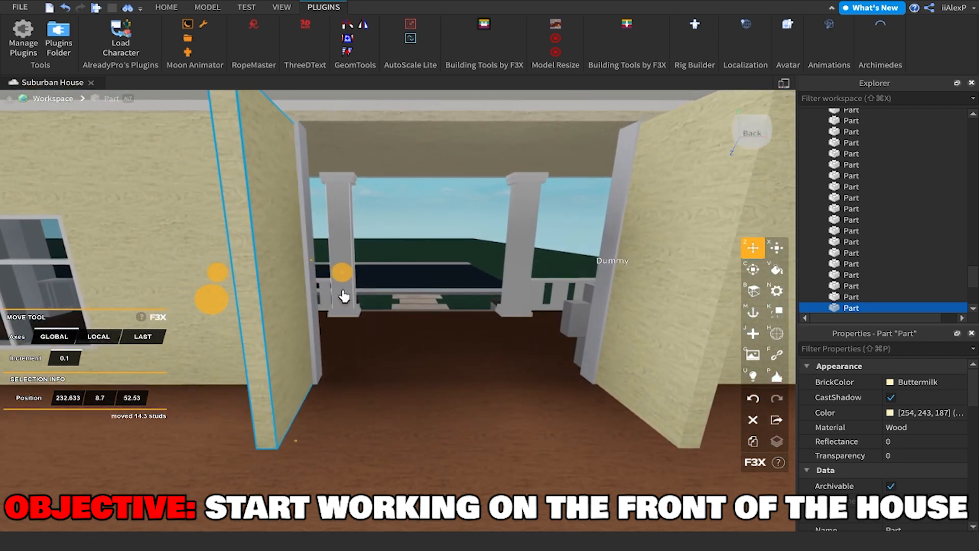
Inspect both entrance partitions from the interior and from the porch.
key(s)
click(465, 177)
key(w)
mouse_move(466, 177)
right_down()
mouse_move(451, 175)
mouse_move(464, 181)
right_up()
key(a)
key(s)
key(a)
key(w)
key(w)
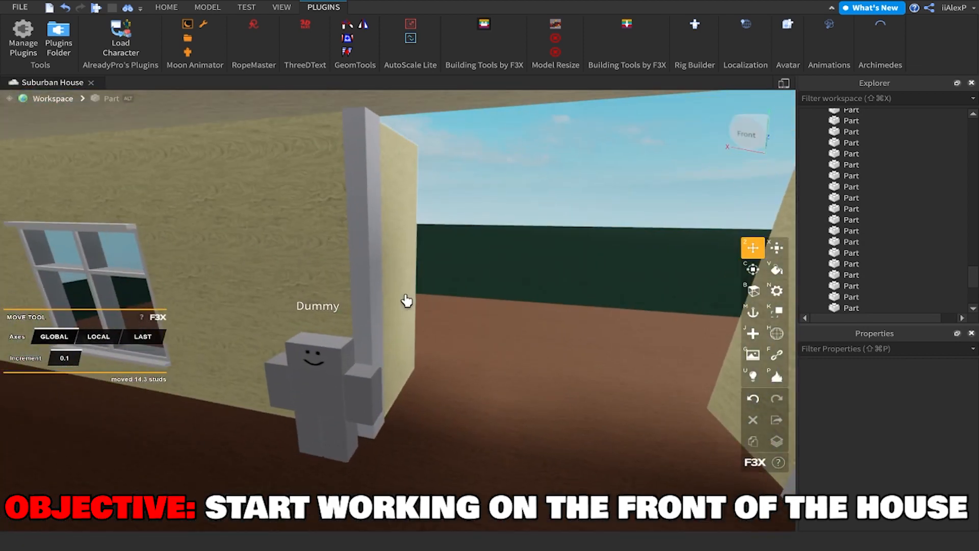
click(414, 294)
right_drag(413, 294, 450, 280)
key(d)
click(534, 192)
Extend the two stacked porch ceiling slabs about 1.9 studs toward the back, past the front wall.
key(s)
mouse_move(533, 193)
right_down()
mouse_move(536, 182)
mouse_move(524, 183)
right_up()
key(d)
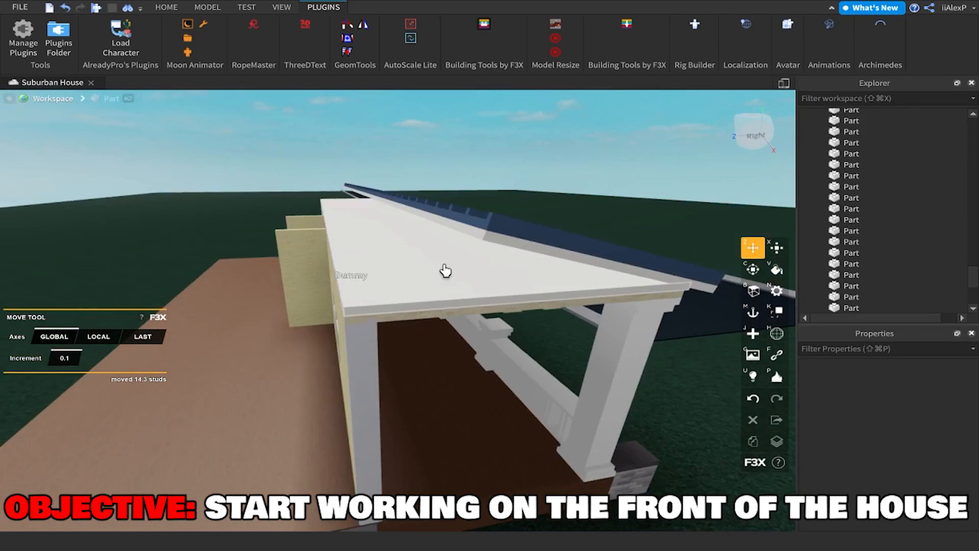
click(406, 306)
shift+click(405, 321)
key(a)
key(x)
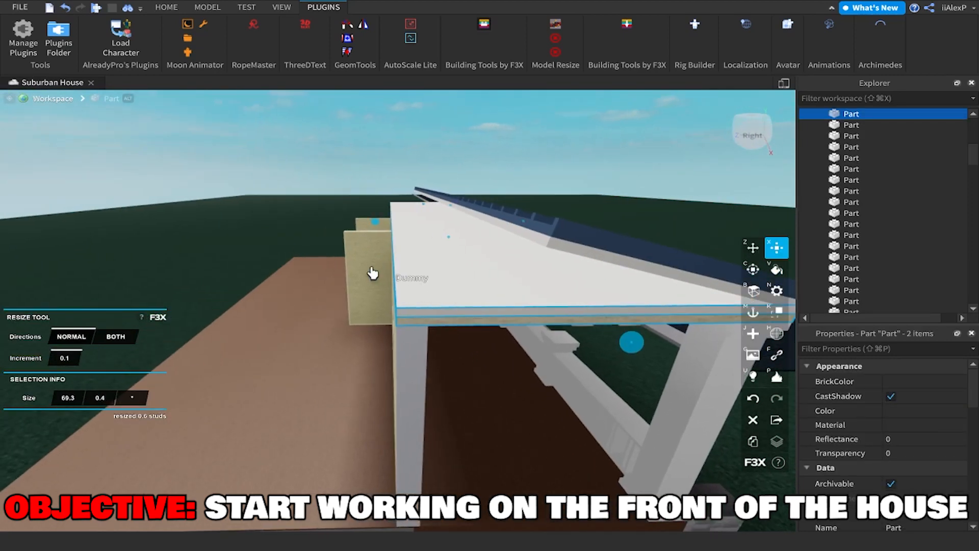
drag(367, 226, 352, 228)
right_drag(352, 228, 358, 227)
key(a)
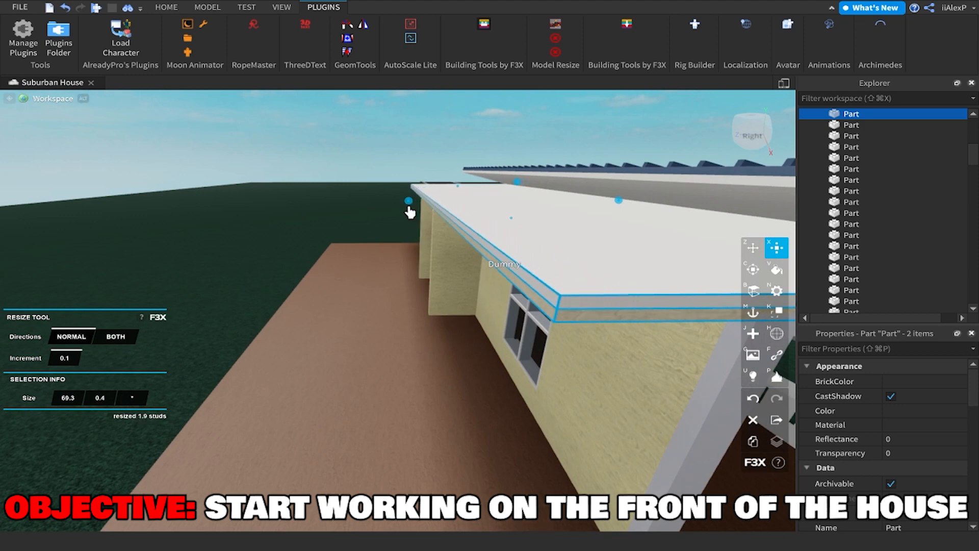
key(s)
key(d)
click(394, 157)
Shift the entrance partition opposite the dummy 0.2 studs sideways.
key(z)
key(w)
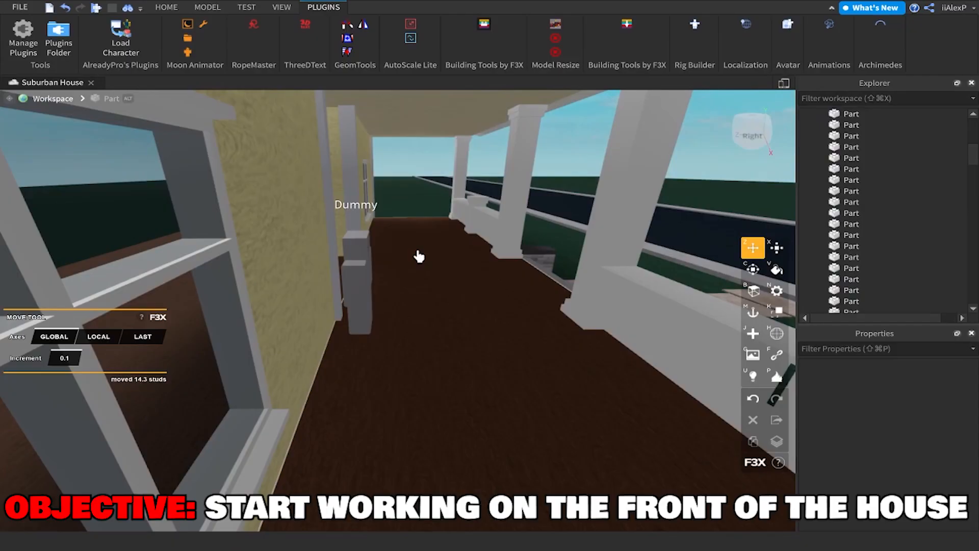
right_drag(415, 255, 601, 302)
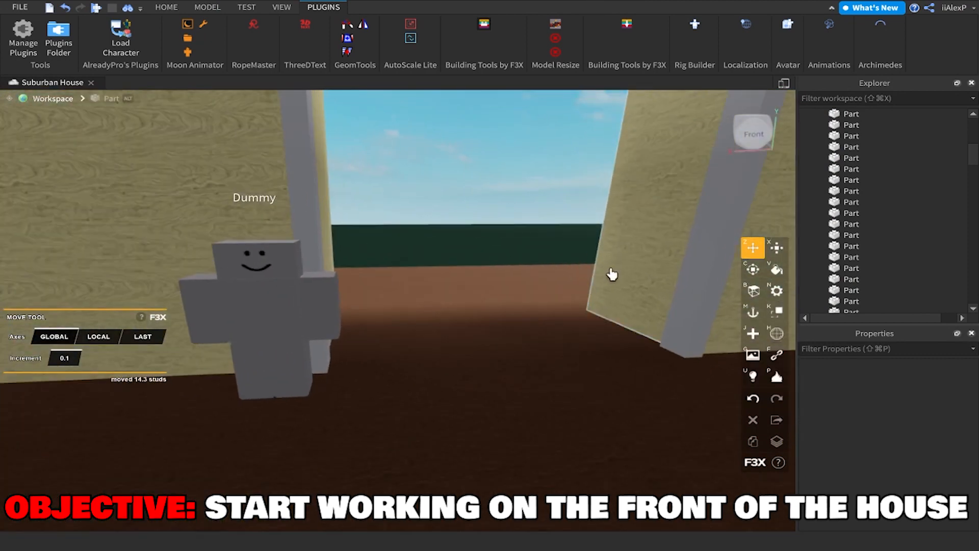
click(612, 274)
drag(552, 216, 531, 216)
key(d)
right_drag(531, 216, 614, 262)
key(w)
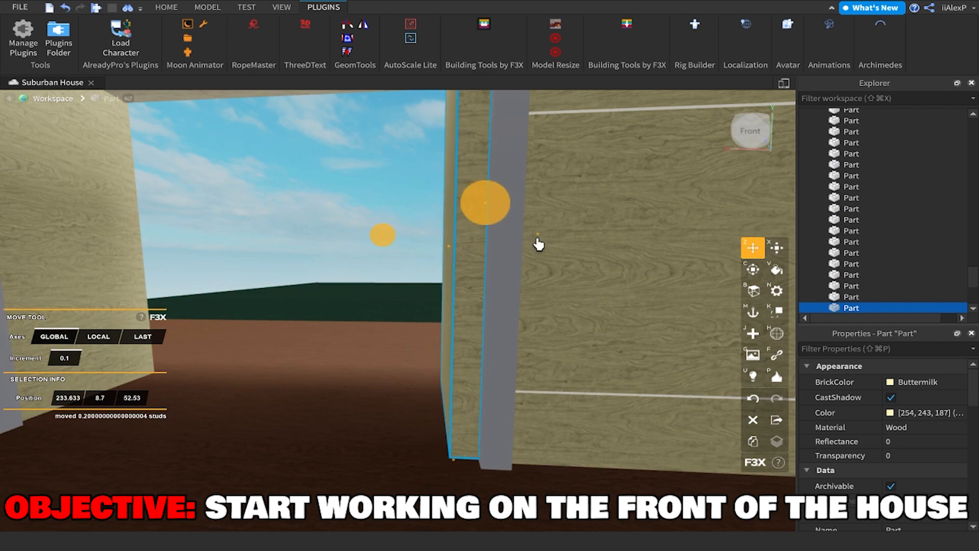
Duplicate that partition and shrink the copy to a floor block 1.2 studs tall and 1 stud deep at its rear end.
key(x)
key(s)
right_drag(551, 245, 542, 245)
drag(399, 191, 414, 377)
drag(397, 343, 395, 386)
key(w)
right_drag(395, 387, 404, 361)
drag(446, 375, 324, 379)
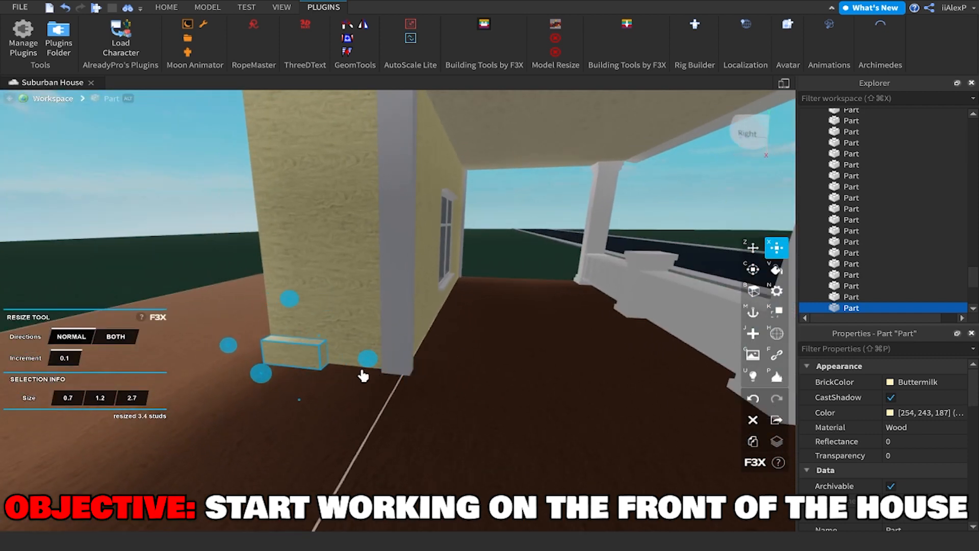
drag(316, 373, 321, 374)
Widen the floor block into the entrance opening to 4.9 studs.
right_drag(321, 373, 421, 341)
key(d)
drag(450, 331, 527, 358)
Duplicate the floor block and move the copy 8.8 studs across the opening against the dummy-side partition.
key(d)
key(z)
key(s)
right_drag(527, 358, 645, 371)
drag(643, 372, 495, 373)
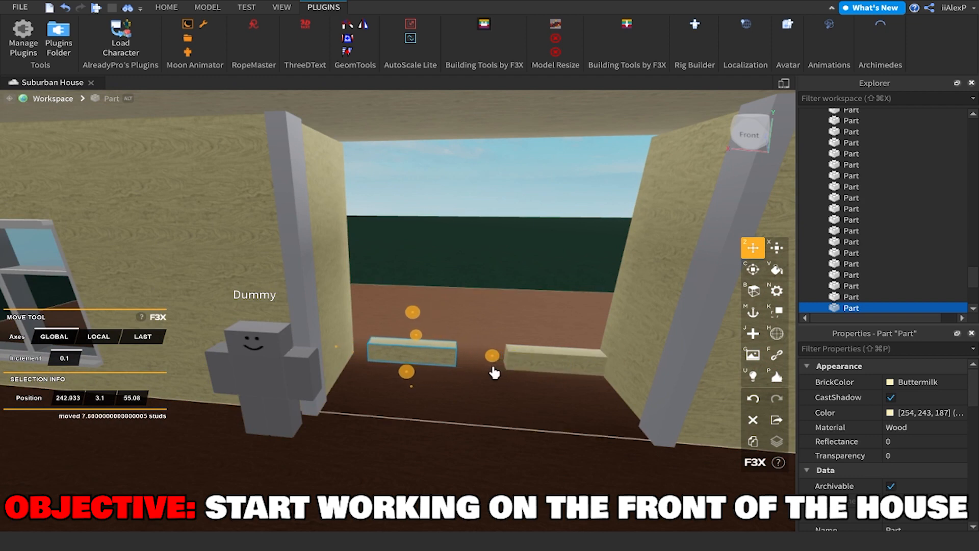
Trim the floor blocks to 4.3 studs wide on the dummy side and 4.5 studs on the opposite side.
key(x)
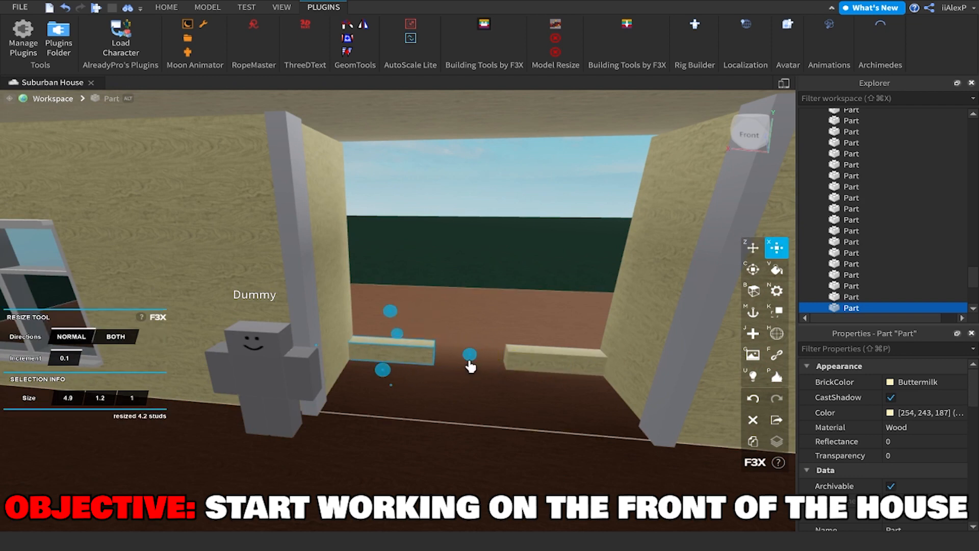
key(z)
click(546, 366)
key(x)
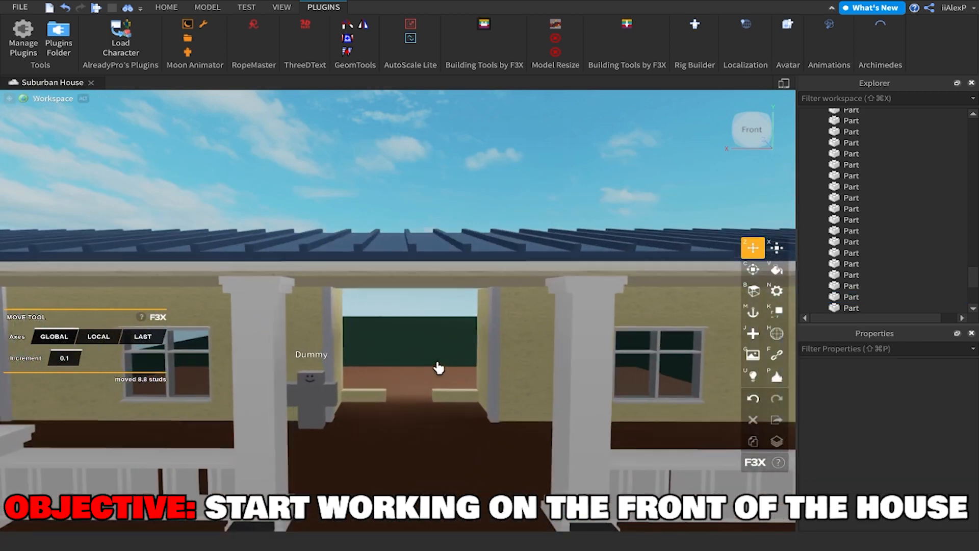
scroll(438, 367, up, 3)
click(371, 419)
key(x)
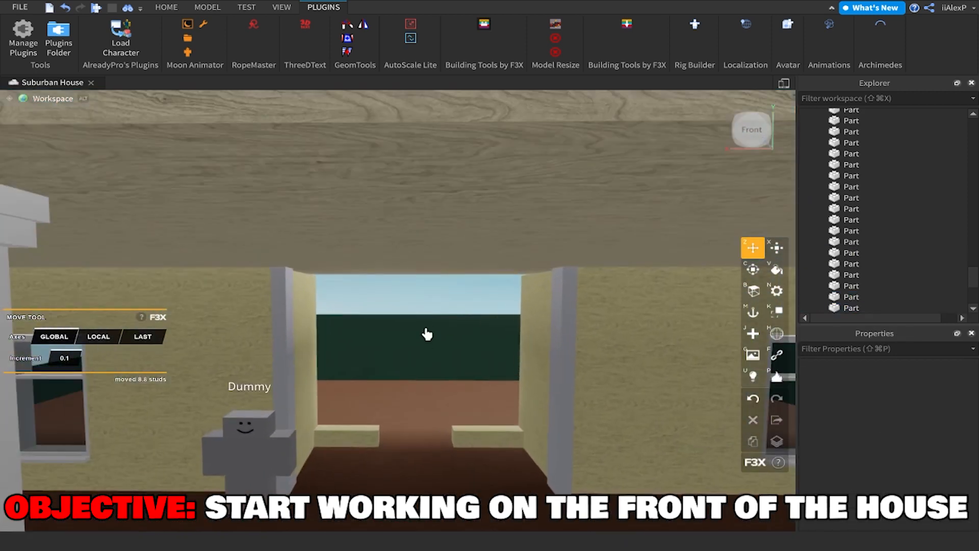
click(363, 435)
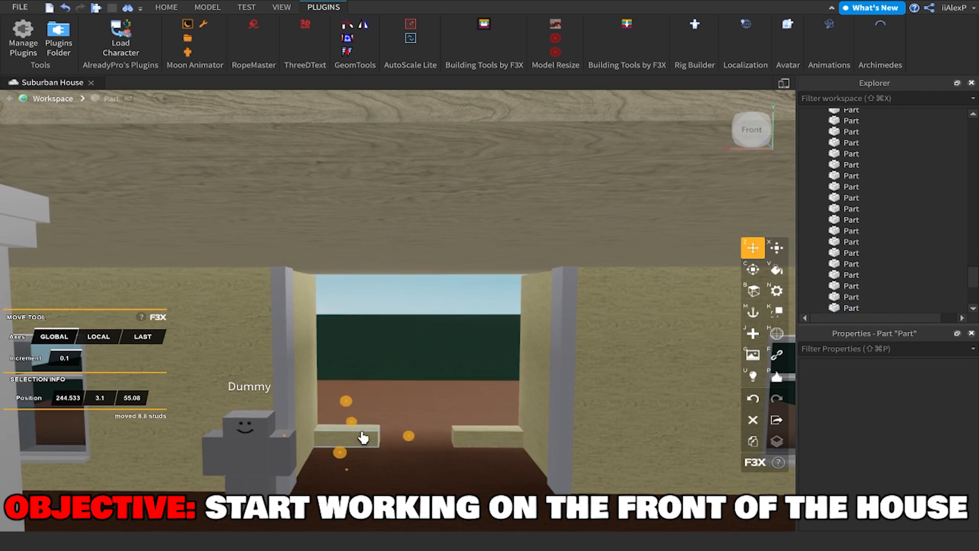
click(352, 386)
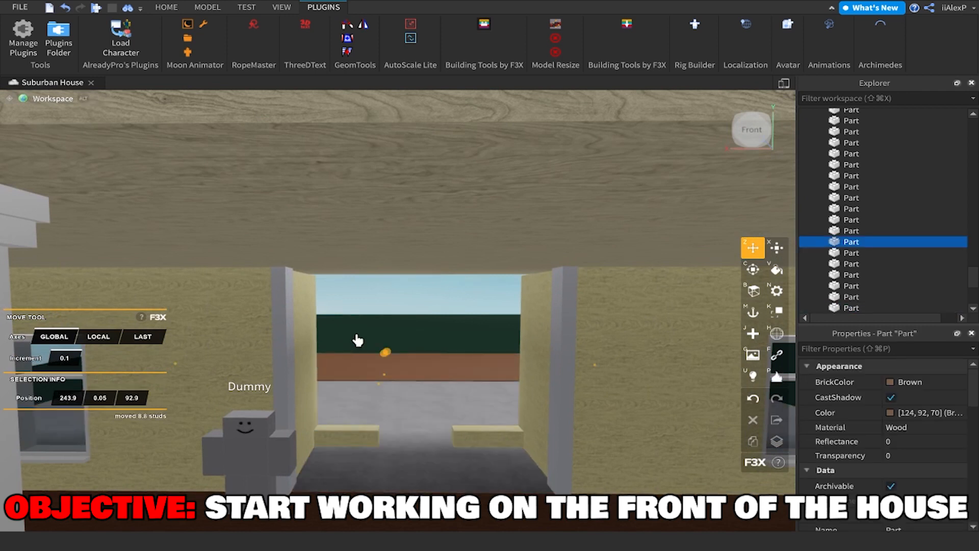
click(433, 328)
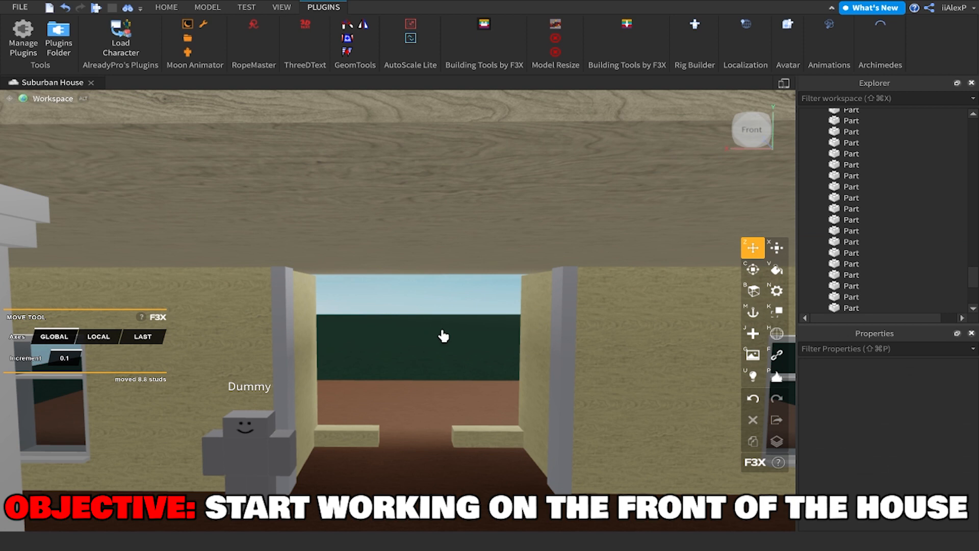
Stretch the floor blocks upward into doorway panels, 8.7 studs tall on the dummy side and 8.6 studs on the other.
click(329, 433)
key(x)
drag(343, 401, 365, 298)
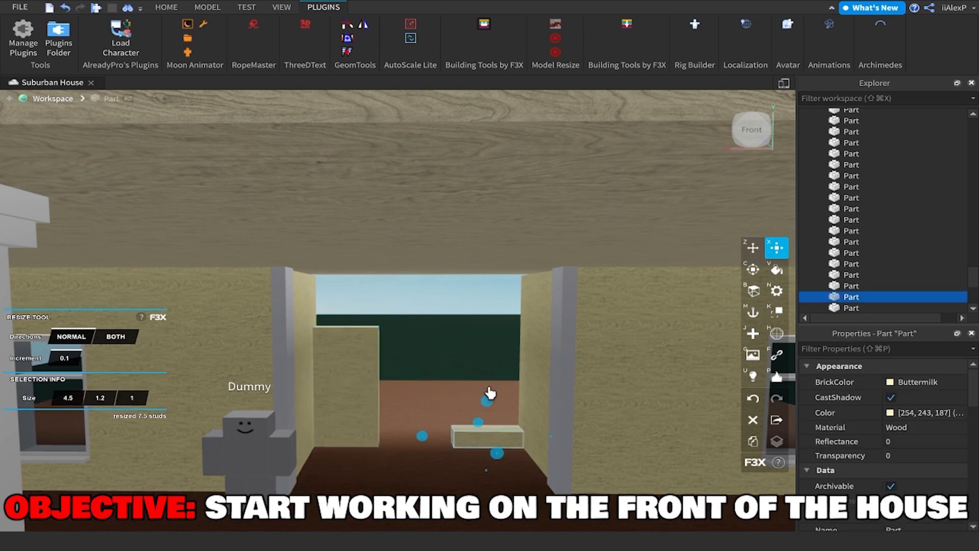
drag(484, 402, 494, 315)
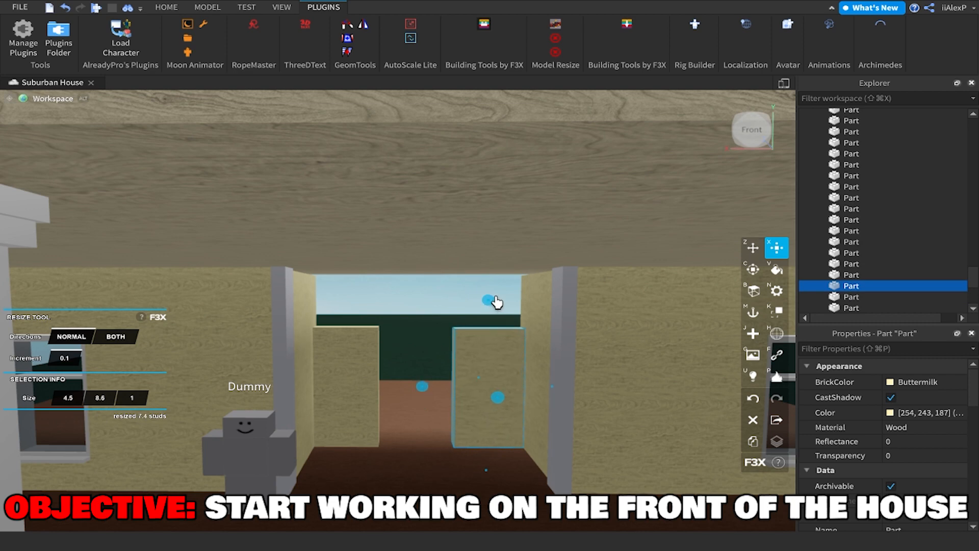
key(z)
click(402, 291)
scroll(400, 292, down, 10)
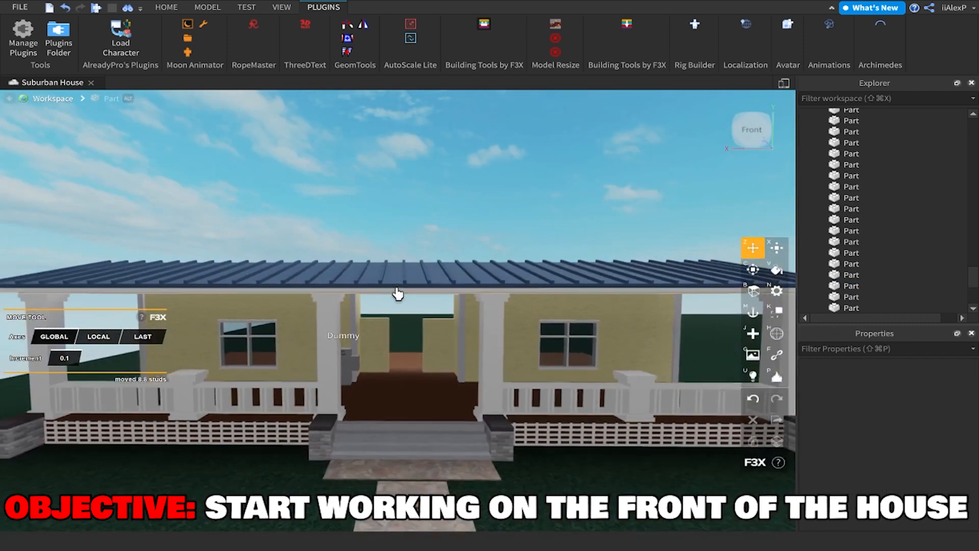
scroll(365, 369, up, 5)
click(368, 369)
scroll(355, 450, up, 5)
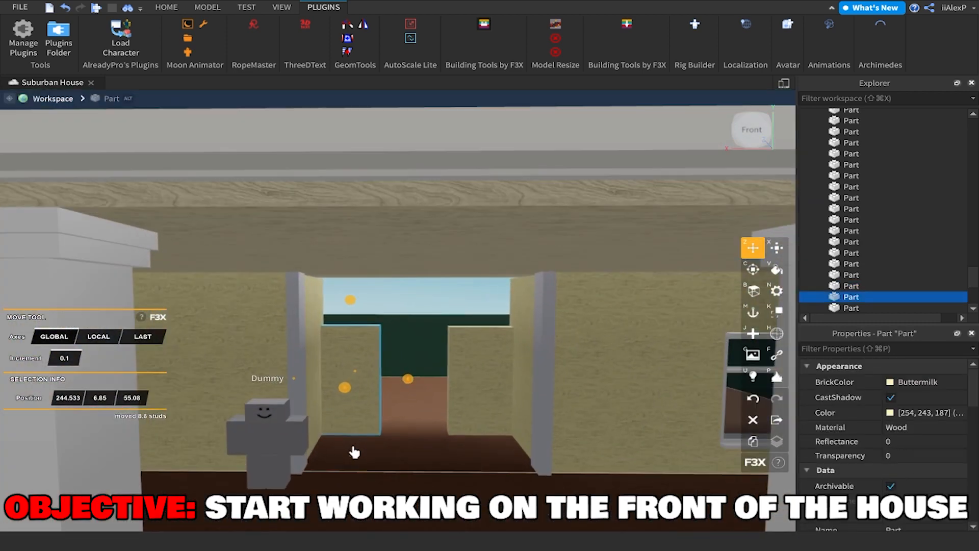
key(shift+c)
key(w)
drag(352, 459, 342, 370)
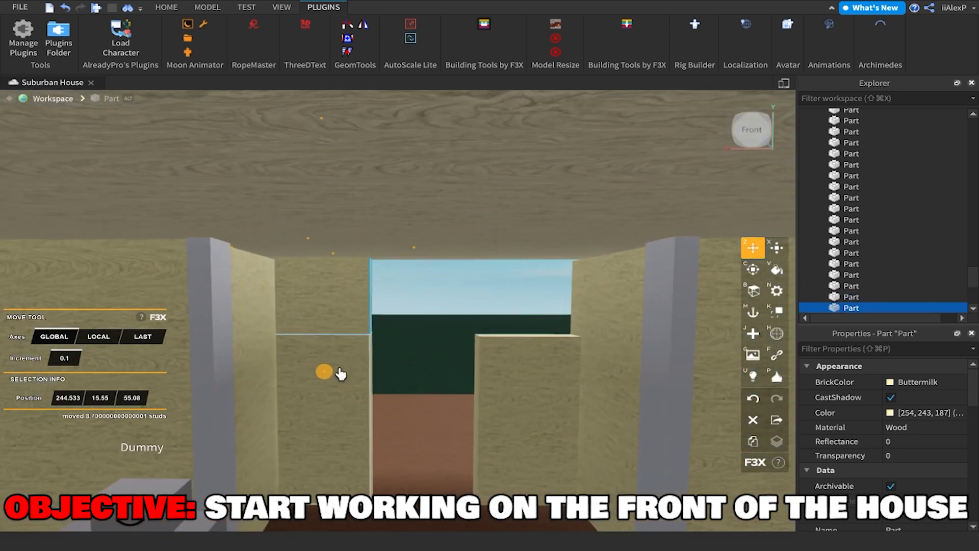
key(x)
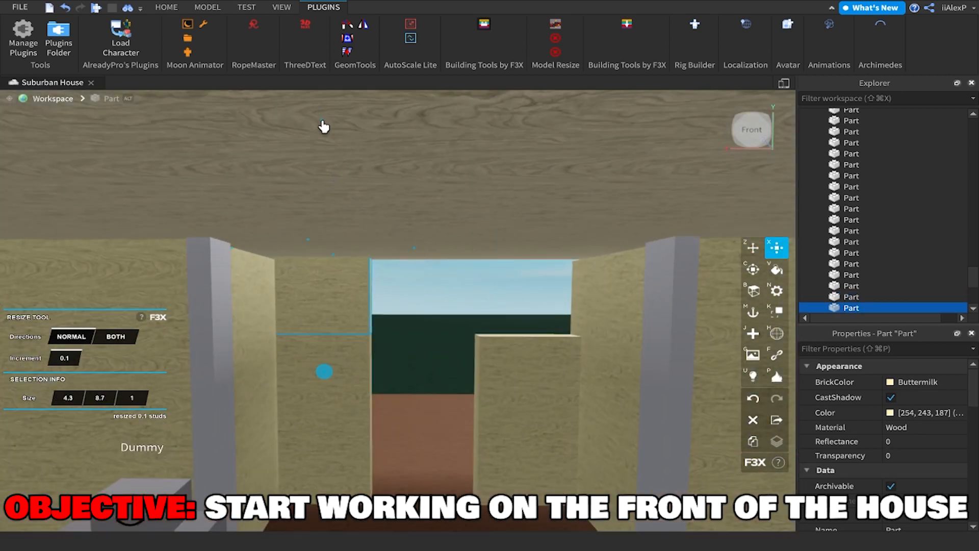
drag(335, 246, 334, 270)
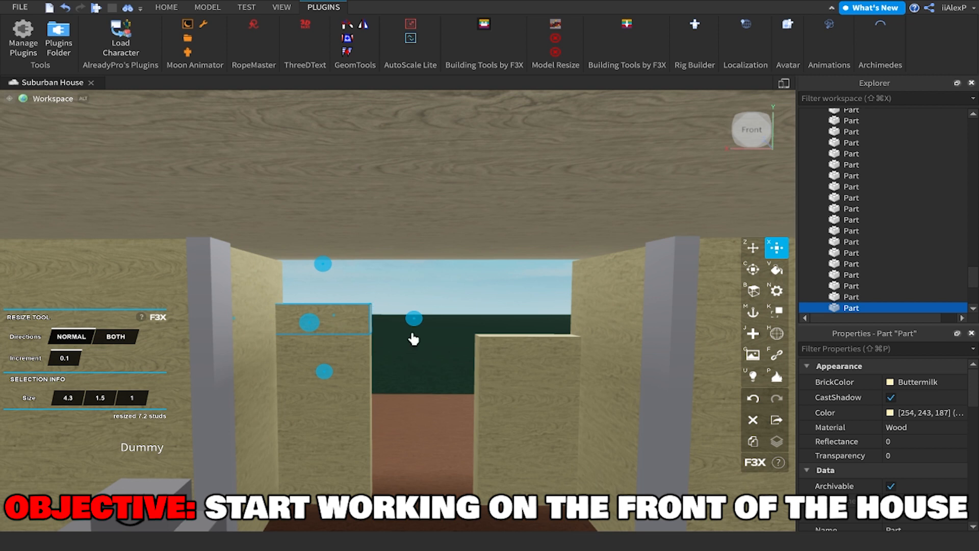
key(super+z)
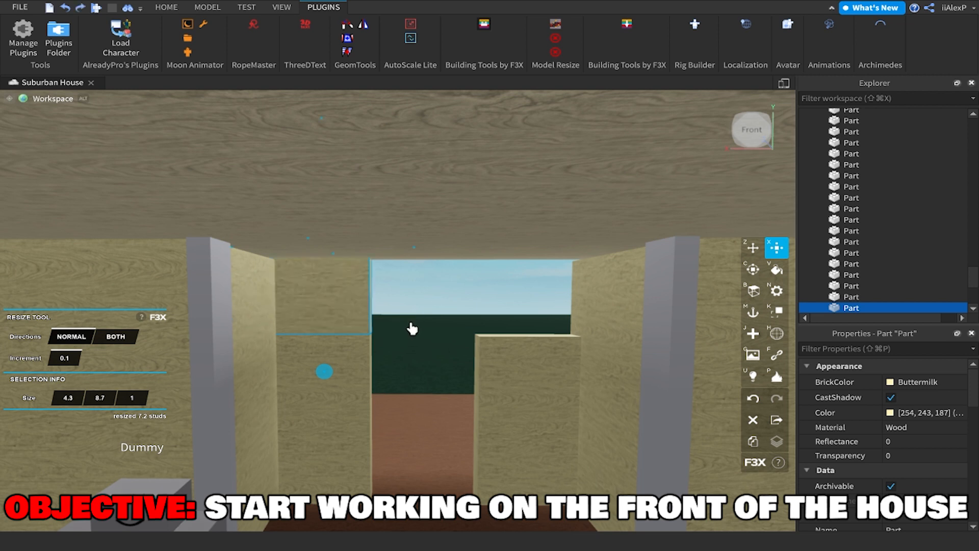
key(Delete)
Duplicate the doorway panel opposite the dummy and move the copy 4.5 studs sideways into the door gap.
key(z)
click(532, 418)
key(shift+c)
drag(612, 423, 502, 427)
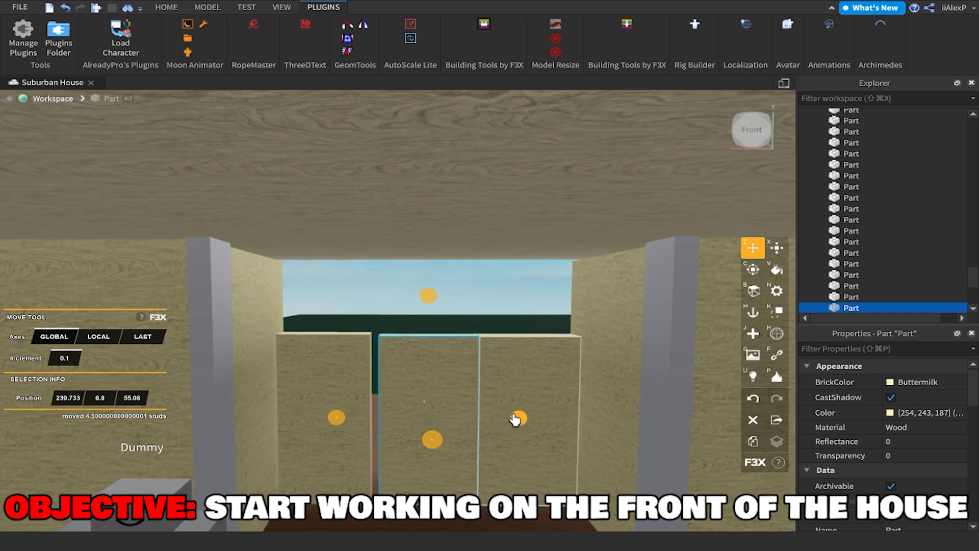
Resize the panel copy into a door lintel 0.9 studs tall and 4.9 studs wide between the two panels.
key(x)
right_drag(514, 418, 510, 397)
scroll(509, 398, up, 1)
drag(439, 456, 484, 320)
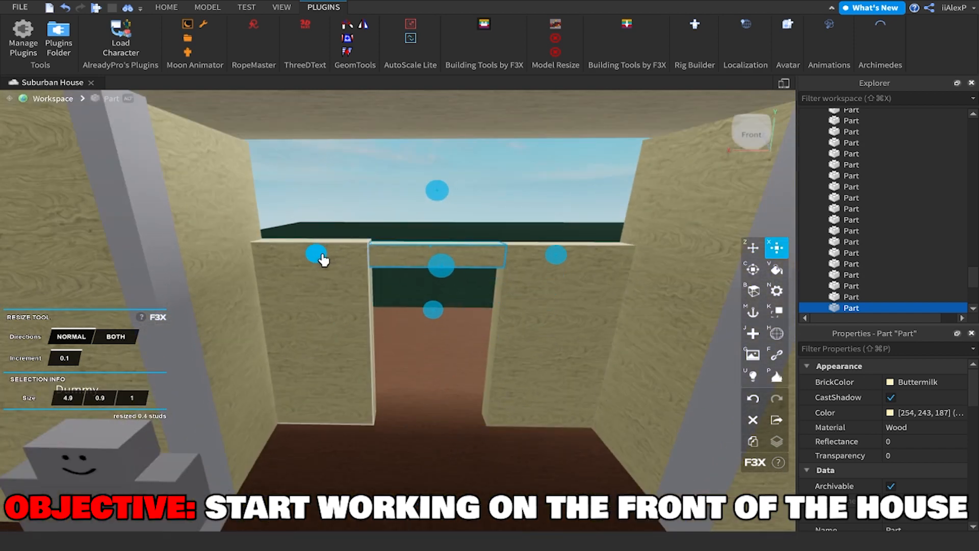
Delete the tall doorway panel on the dummy's side.
key(w)
right_drag(361, 242, 381, 240)
key(d)
key(w)
key(s)
key(a)
key(s)
click(510, 378)
key(Delete)
key(z)
Stretch the remaining dummy-side floor block up to 8.6 studs, level with the lintel.
click(308, 378)
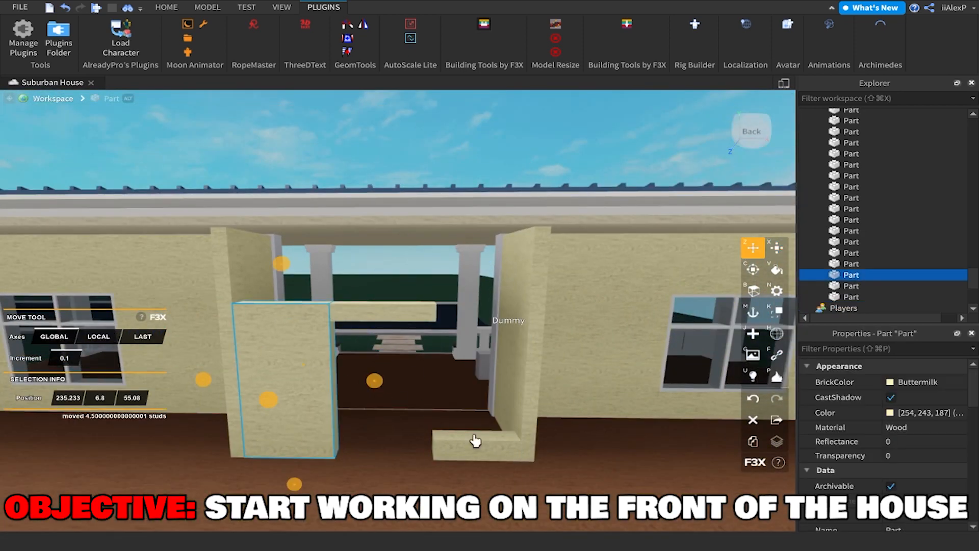
click(501, 447)
key(x)
drag(478, 402, 508, 302)
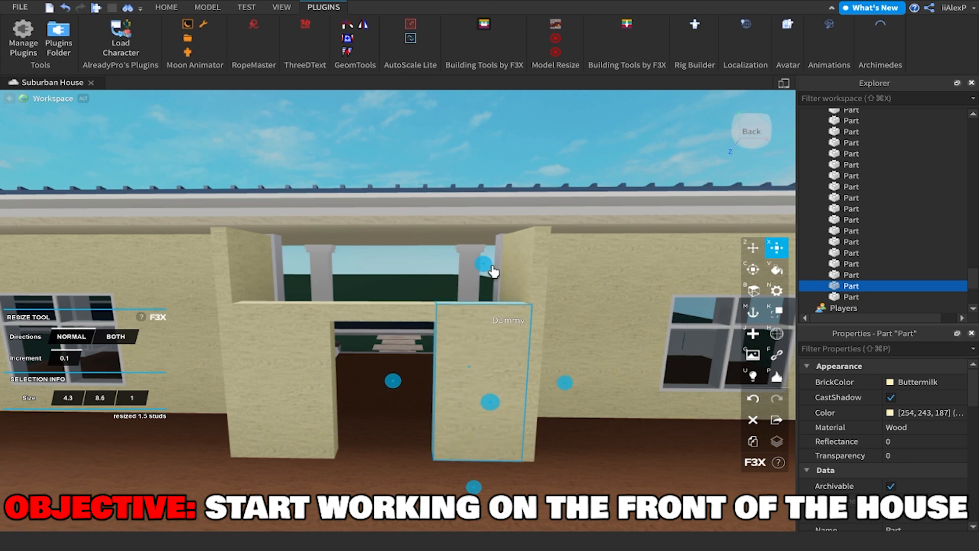
key(z)
key(s)
click(492, 201)
Duplicate the door lintel and move the copy up 0.9 studs on top of it.
key(w)
right_drag(492, 299, 491, 300)
key(s)
key(w)
key(w)
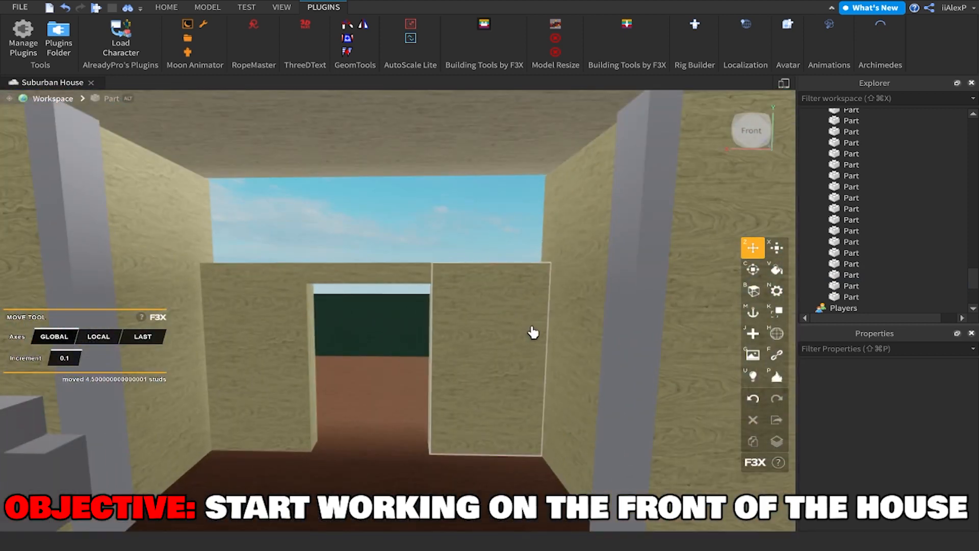
key(a)
key(w)
click(413, 273)
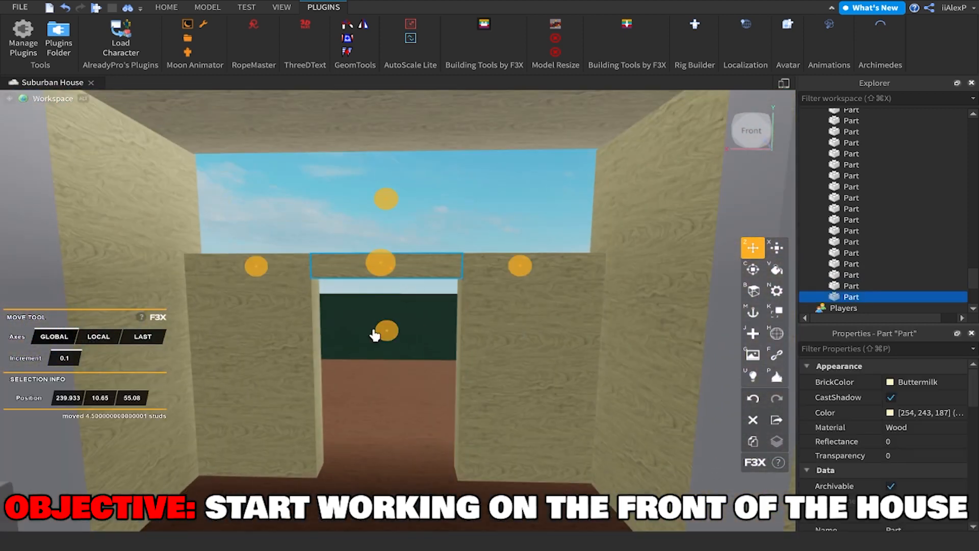
key(ctrl+d)
drag(383, 334, 378, 306)
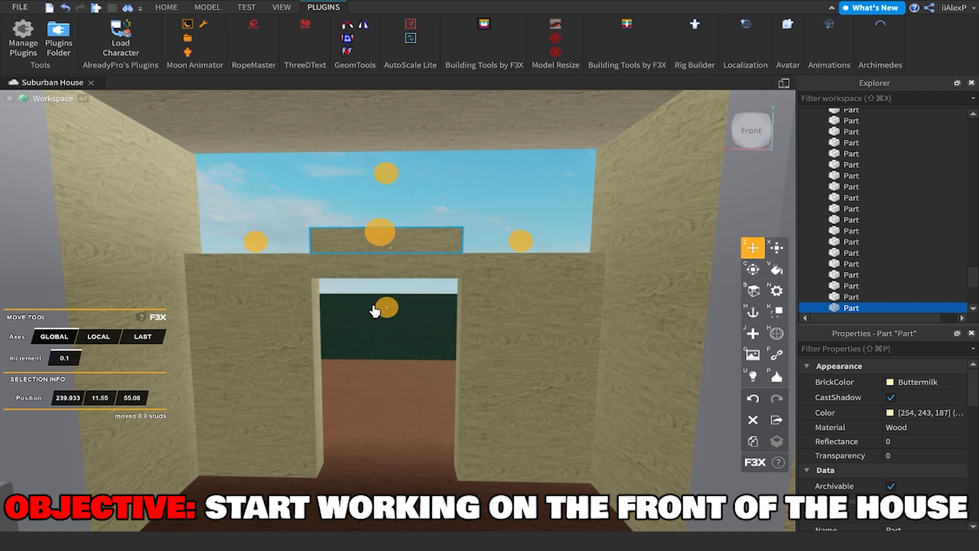
Reduce the lintel copy to 0.5 studs tall and extend it sideways to both entrance partitions.
key(x)
key(s)
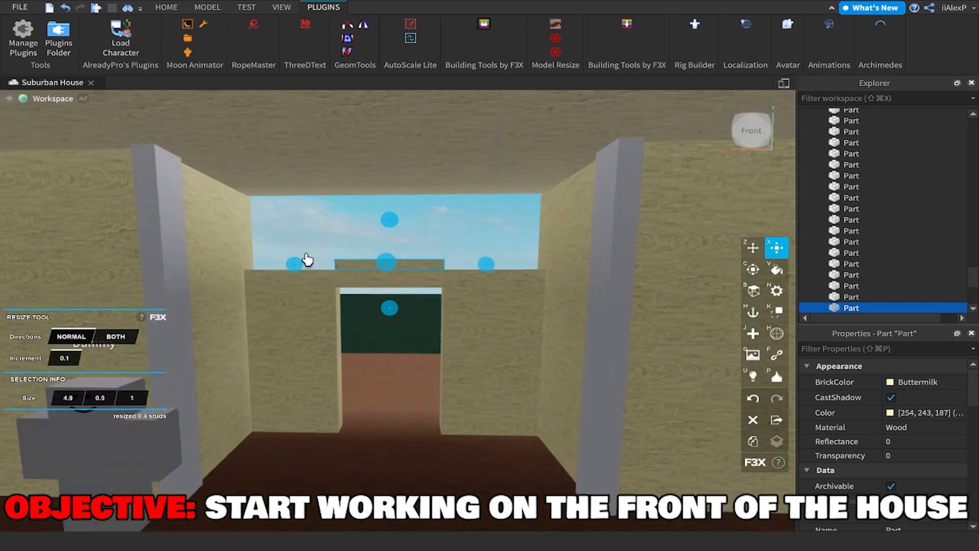
drag(278, 267, 212, 264)
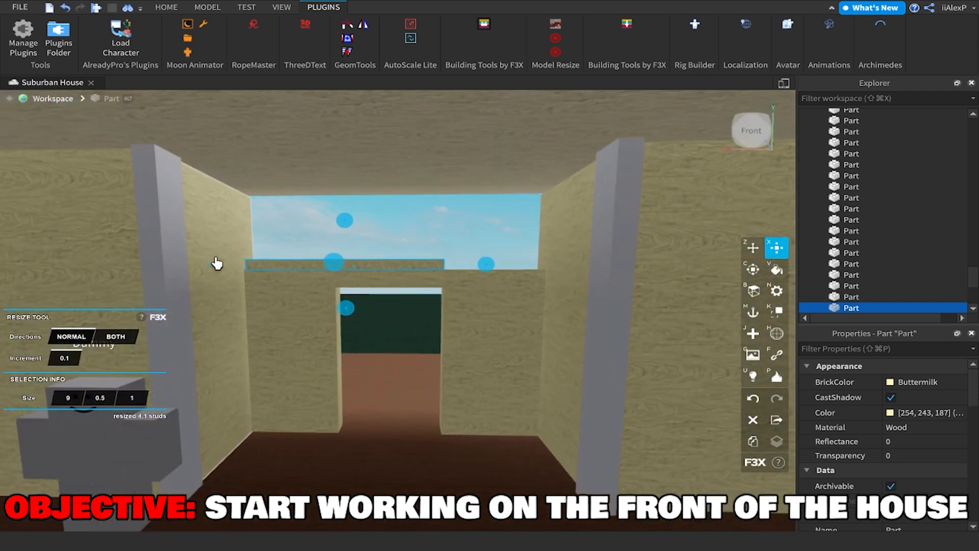
drag(491, 274, 597, 266)
Give the thin strip above the lintel the entrance post's color 202, 203, 209 and the SmoothPlastic material.
key(z)
click(617, 236)
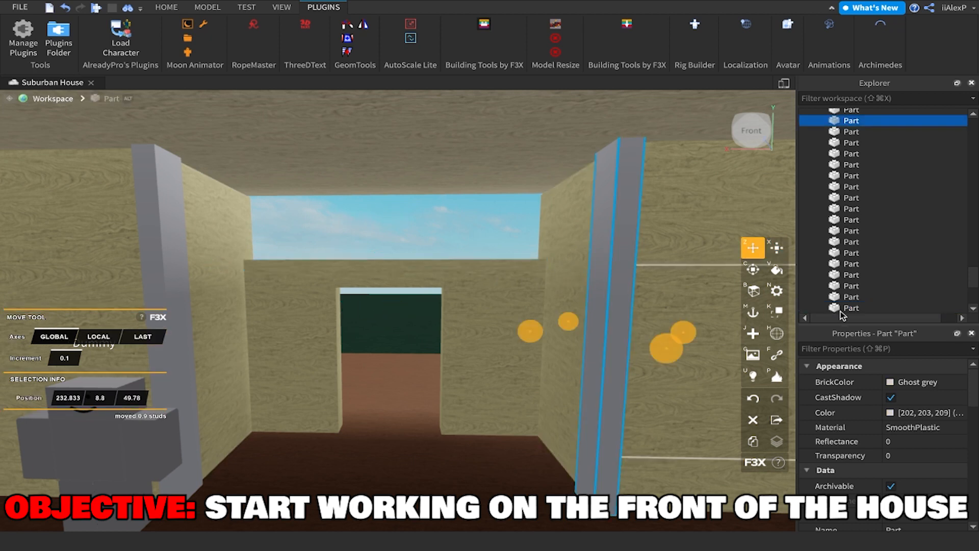
click(925, 415)
key(ctrl+c)
click(459, 266)
click(930, 413)
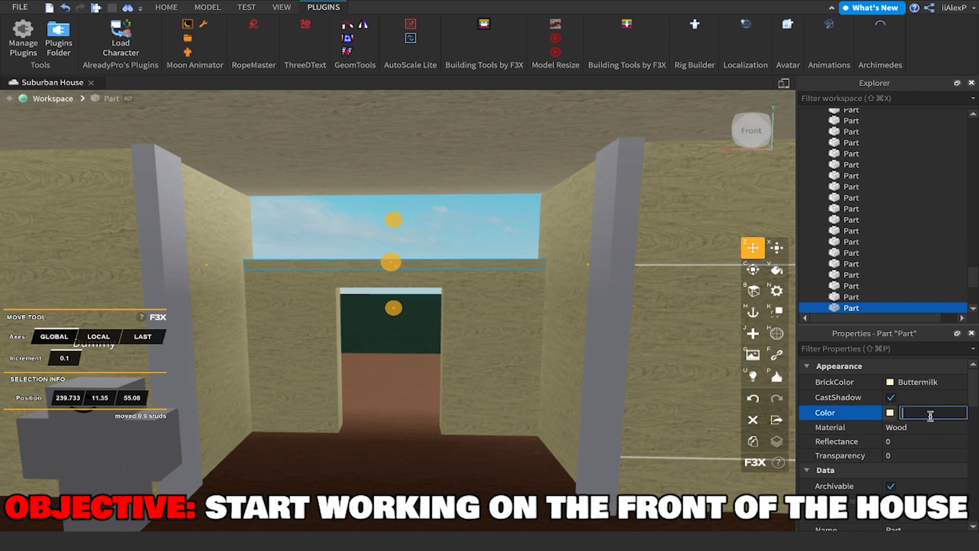
key(ctrl+v)
key(Return)
click(947, 432)
click(960, 429)
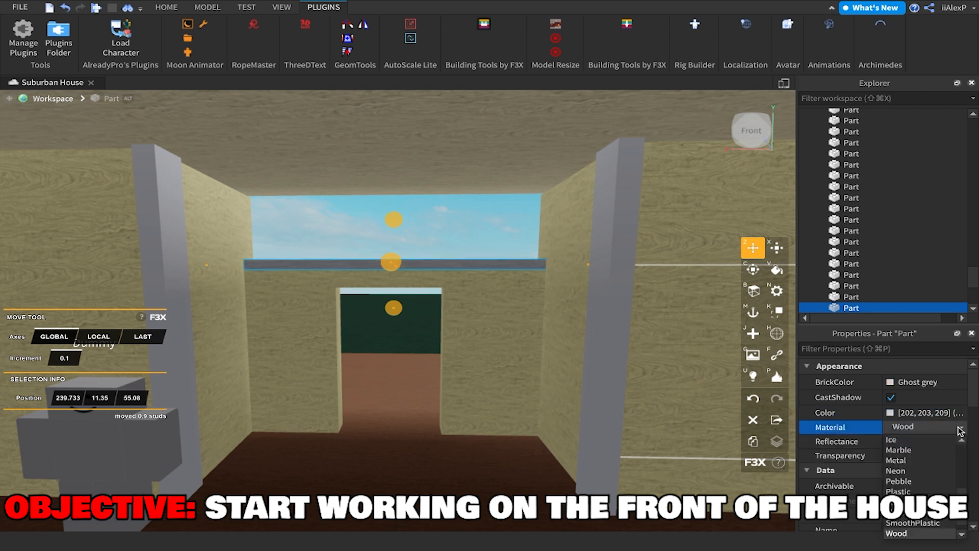
click(903, 514)
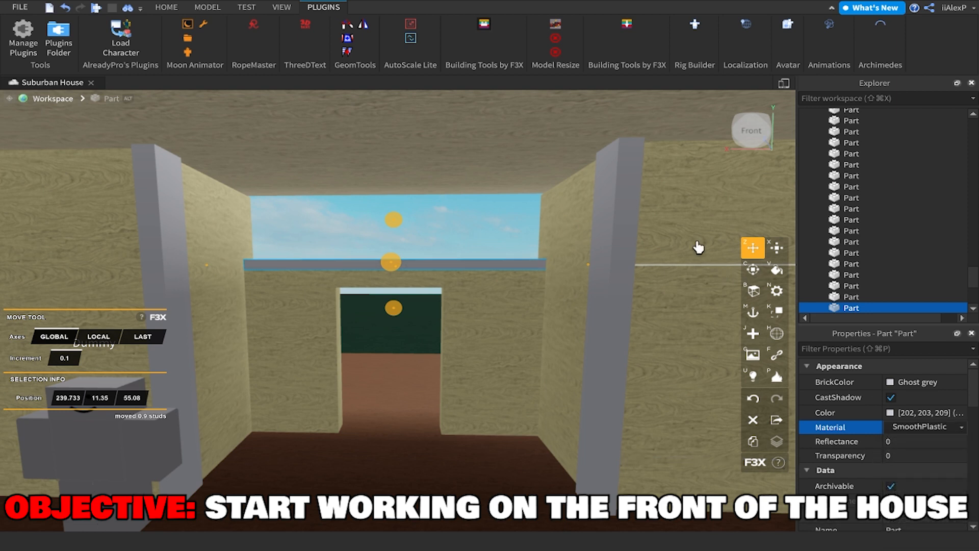
Thin the grey strip to 0.3 studs tall and place a copy 2.4 studs above it as the upper rail.
right_drag(396, 227, 421, 223)
key(x)
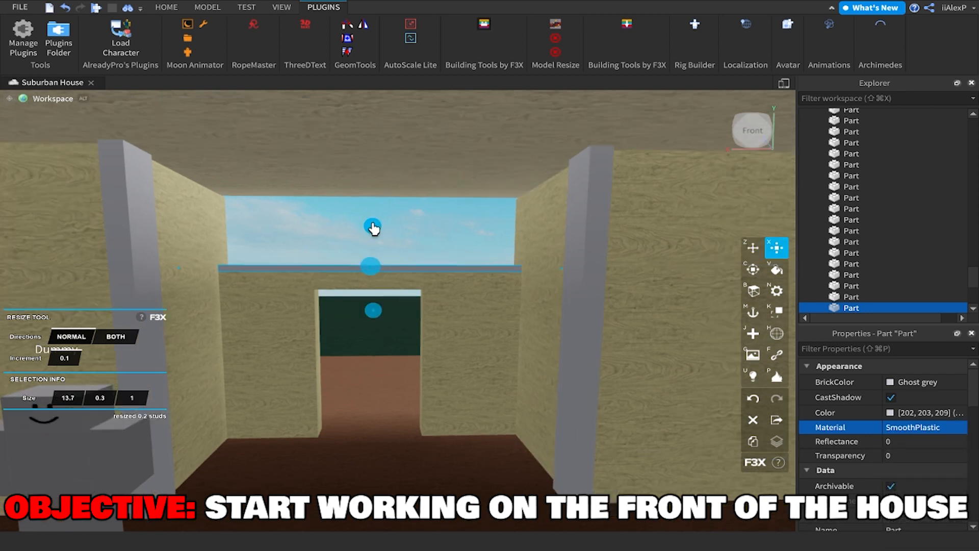
key(z)
drag(373, 227, 369, 183)
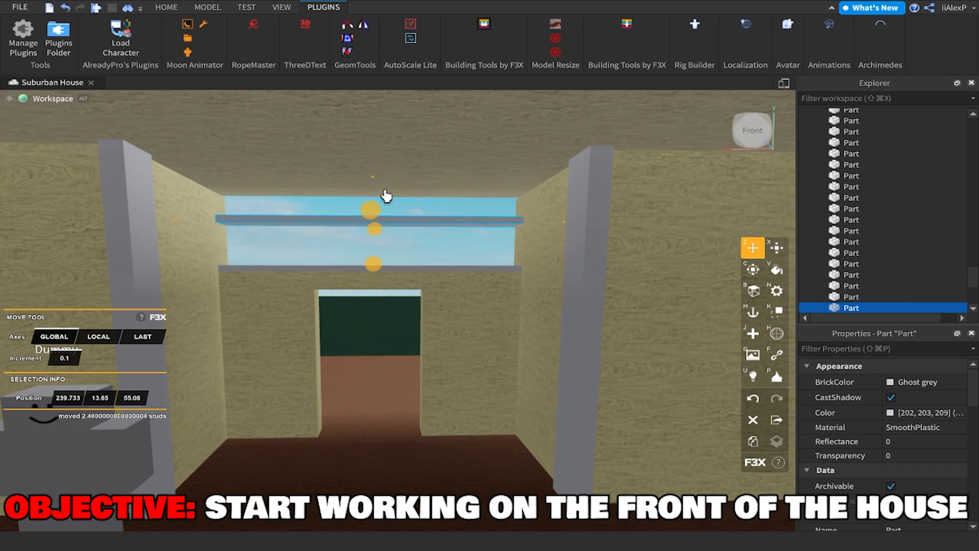
Shorten a copy of the lower grey rail to a 0.4-stud-wide block at the dummy-side end.
click(458, 275)
key(x)
drag(561, 275, 396, 257)
right_drag(282, 259, 280, 240)
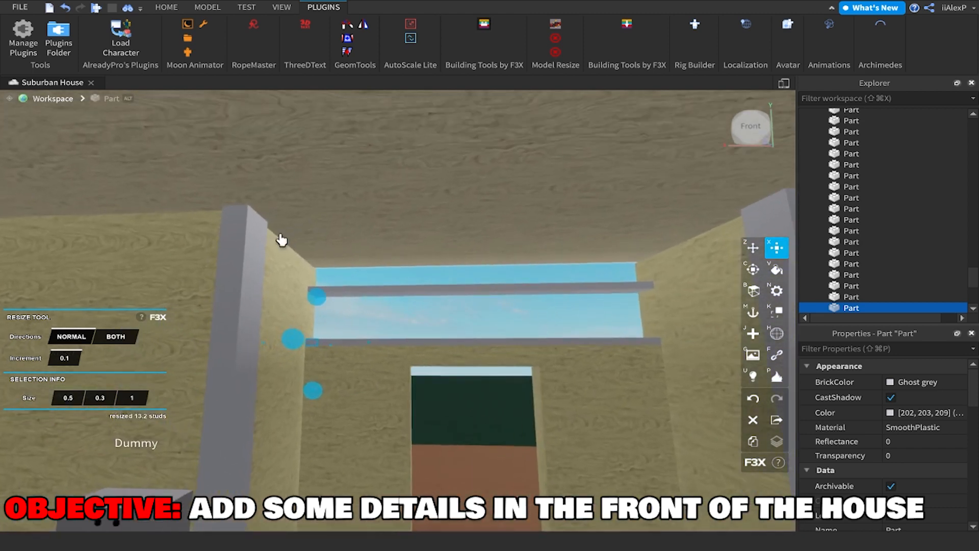
scroll(387, 308, up, 6)
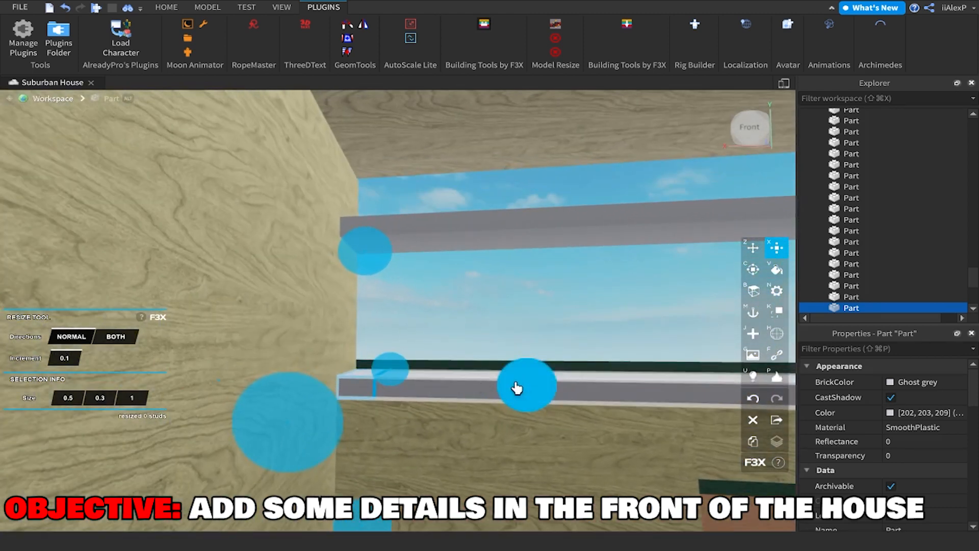
key(z)
key(x)
scroll(366, 275, up, 5)
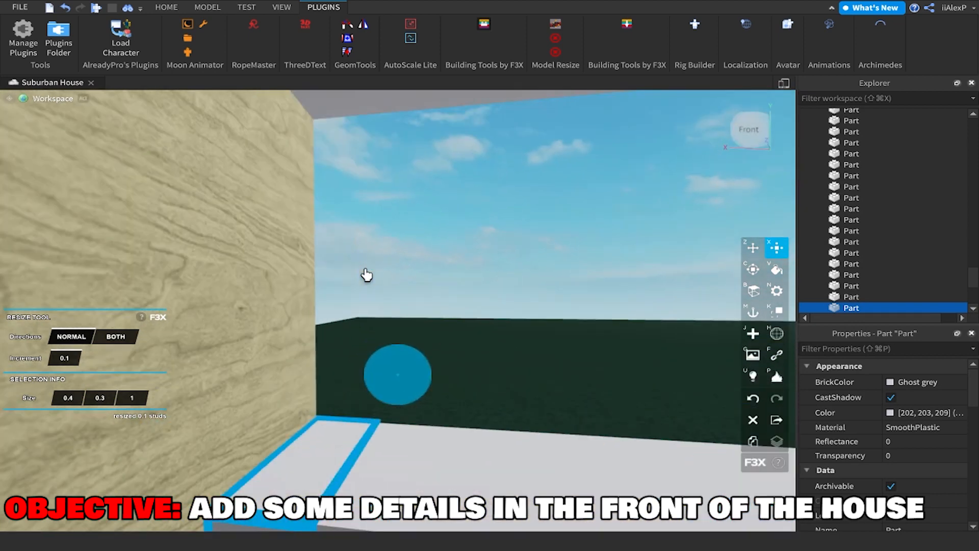
Raise the short block 0.3 studs onto the lower rail and stretch it upward to 2 studs tall.
scroll(367, 274, down, 6)
scroll(372, 284, down, 3)
key(z)
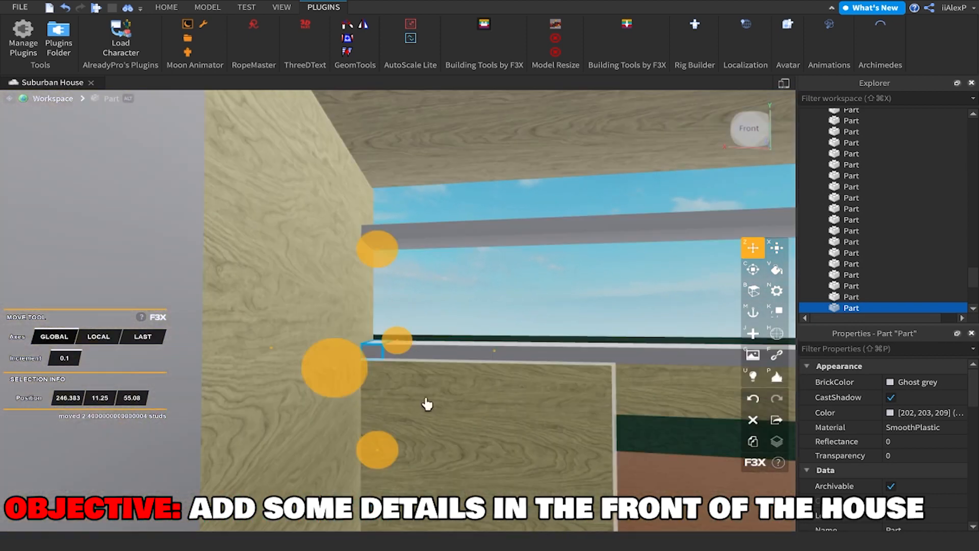
drag(383, 461, 386, 441)
key(x)
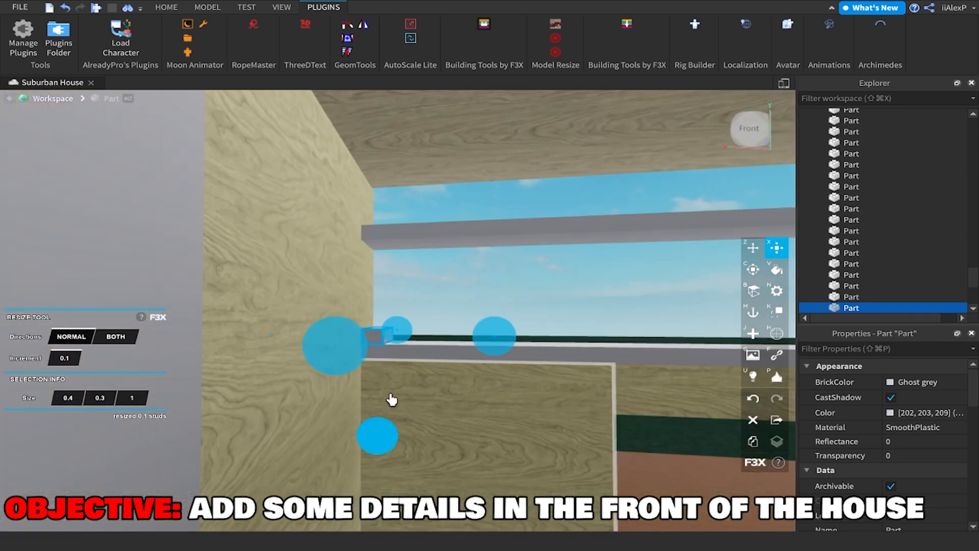
drag(380, 243, 396, 170)
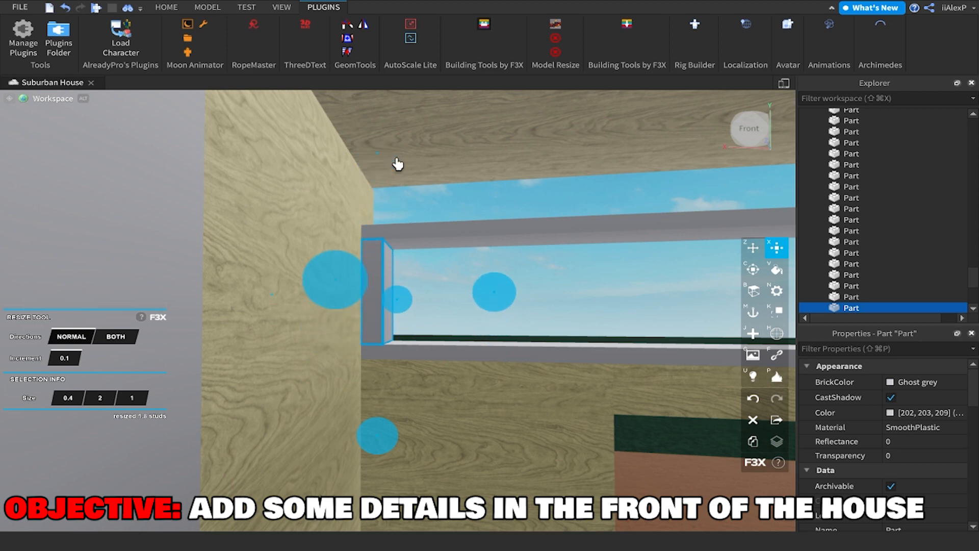
Set the move increment to 5 and place a copy of the end post 5 studs along the rails.
right_drag(477, 287, 479, 288)
key(z)
scroll(479, 288, down, 5)
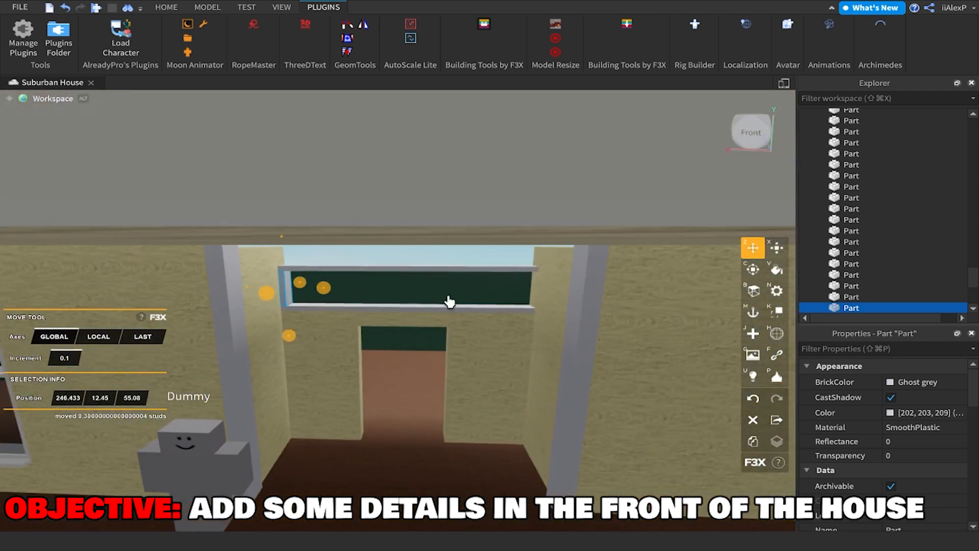
key(a)
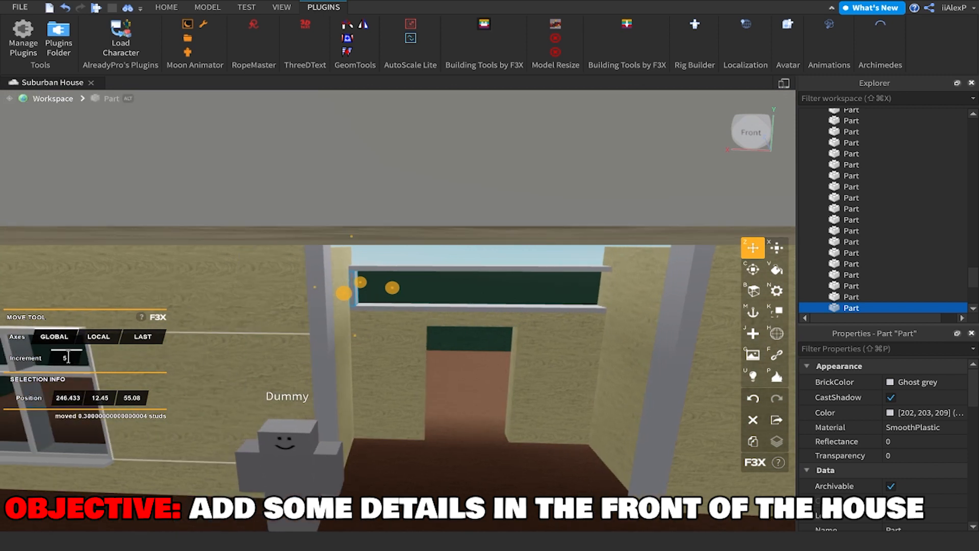
drag(393, 288, 459, 292)
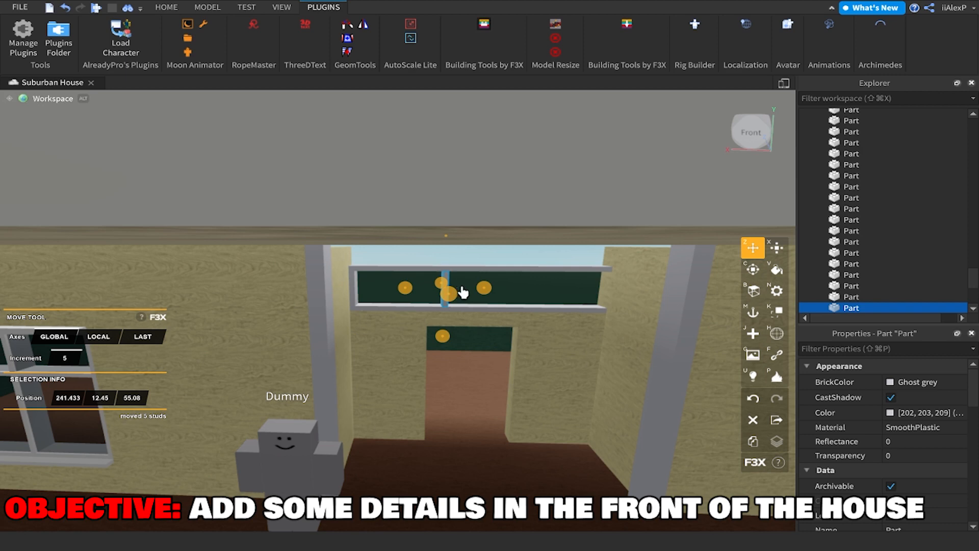
Try placing another post copy 5 studs further along the rails, away from the dummy.
scroll(464, 296, up, 5)
scroll(461, 306, down, 6)
scroll(420, 324, up, 2)
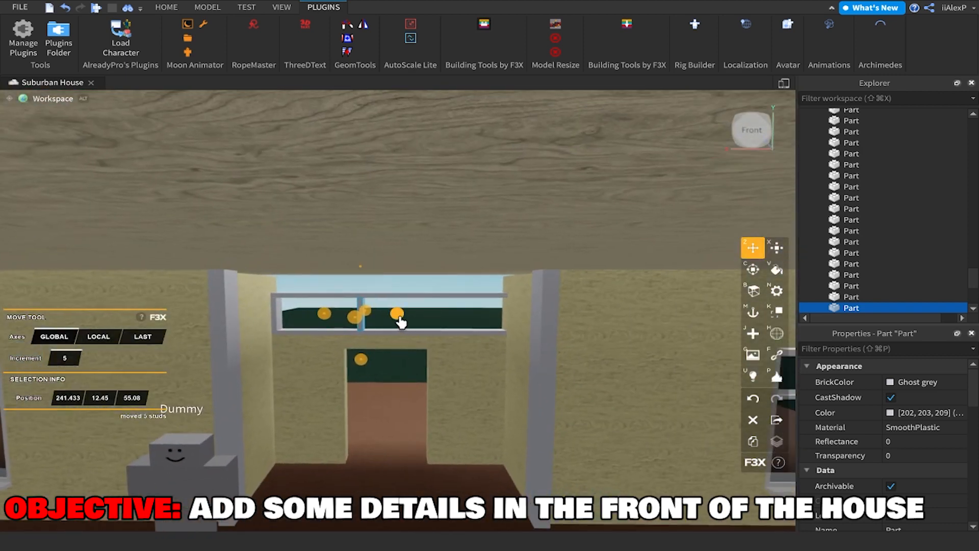
drag(399, 320, 461, 319)
scroll(471, 317, down, 2)
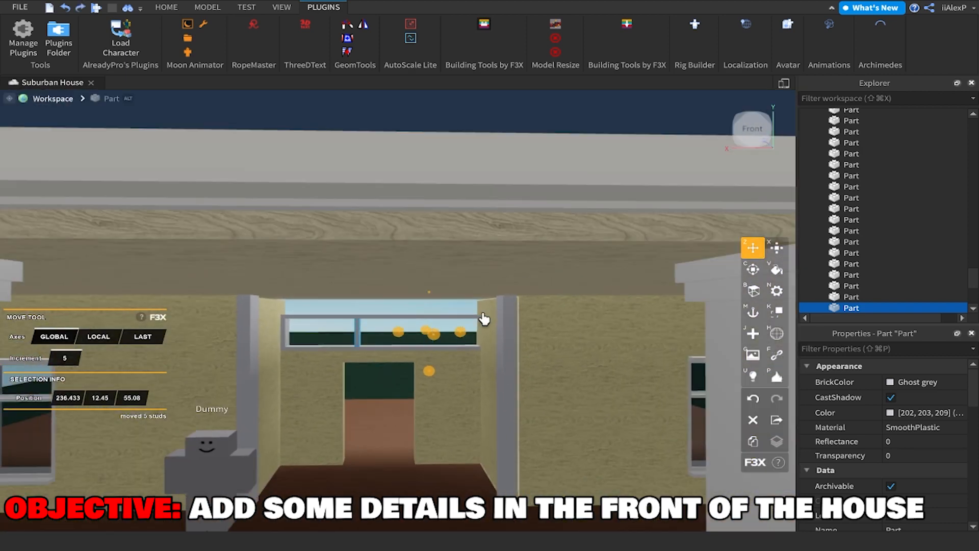
scroll(476, 322, up, 3)
With a move increment of 1, place a copy of the middle post 1 stud toward the dummy and delete the original.
click(65, 357)
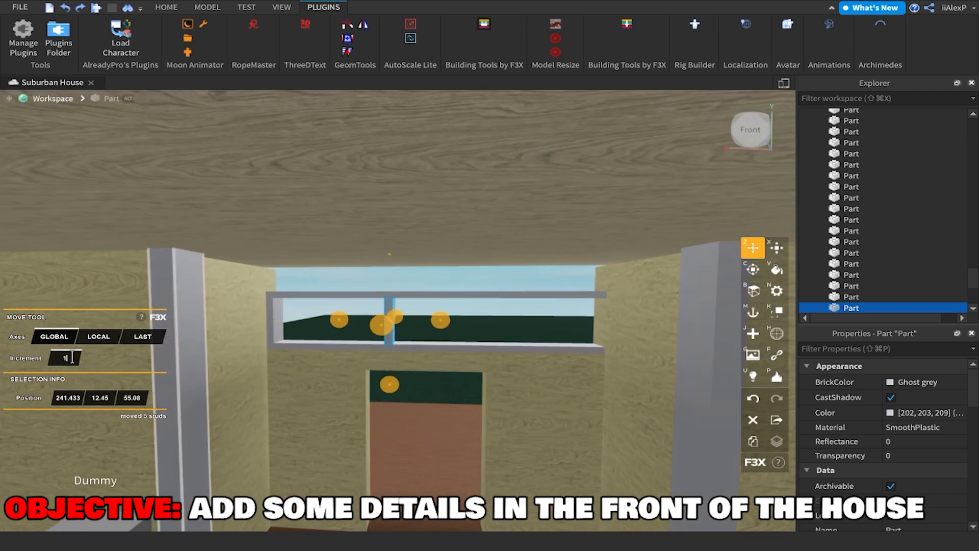
drag(438, 321, 422, 324)
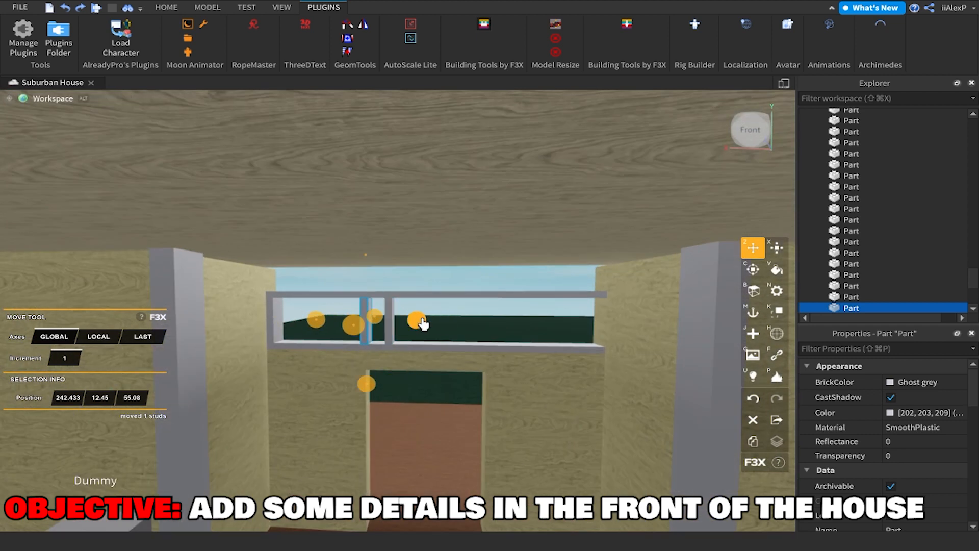
click(389, 332)
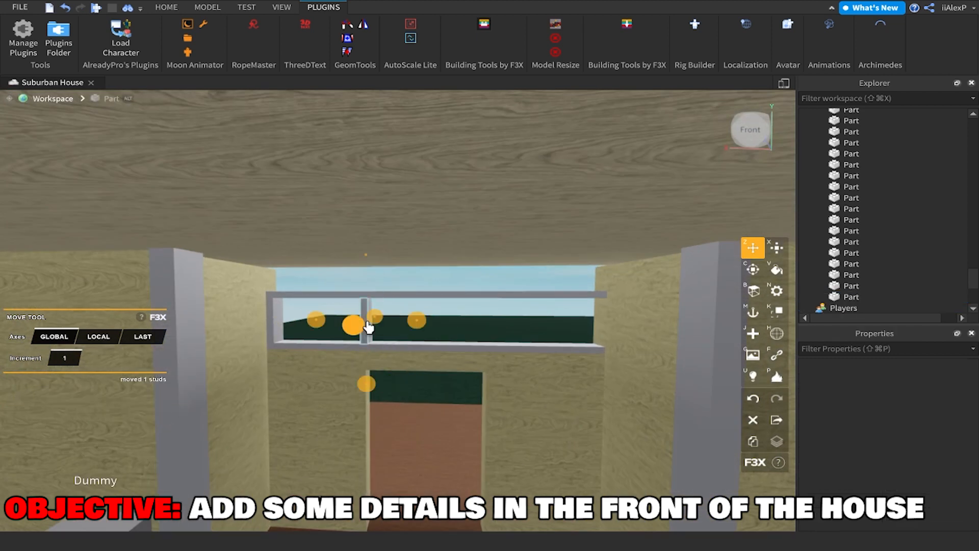
Place a copy of the middle post 5 studs further along the rails as the second divider.
key(d)
drag(383, 324, 494, 309)
scroll(495, 313, down, 3)
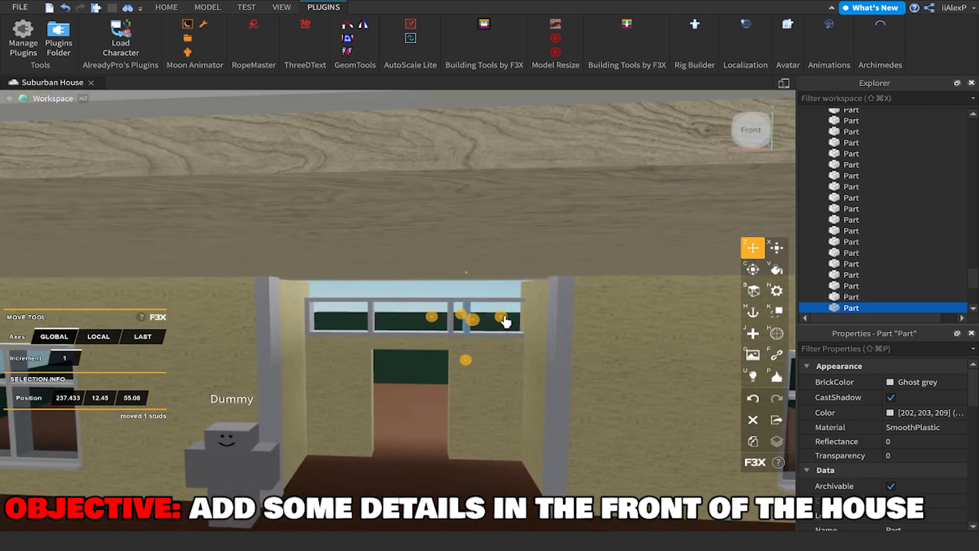
drag(554, 317, 500, 319)
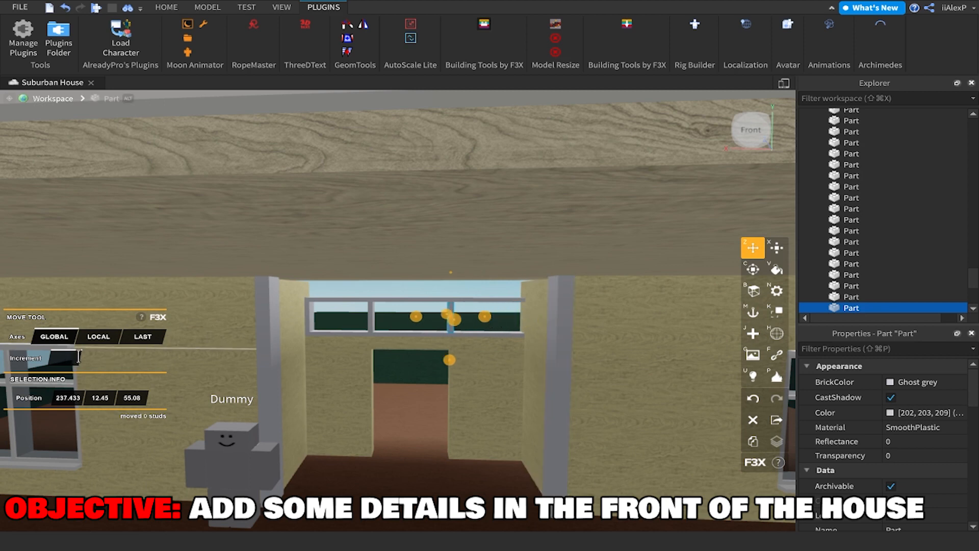
Set the move increment to 0.1 and place a divider copy 4.3 studs further, against the partition away from the dummy.
key(w)
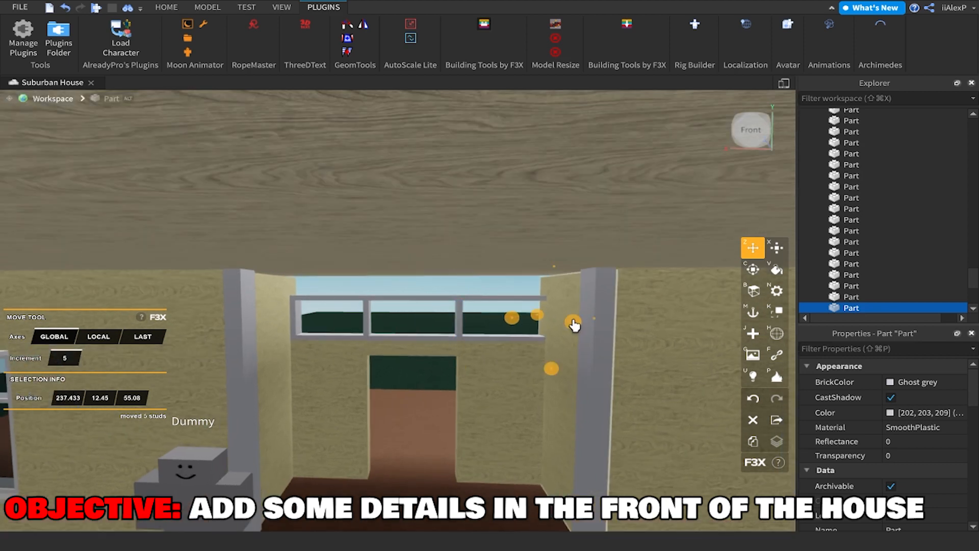
click(63, 362)
text(0.1)
key(Return)
key(w)
key(d)
drag(387, 341, 612, 350)
key(s)
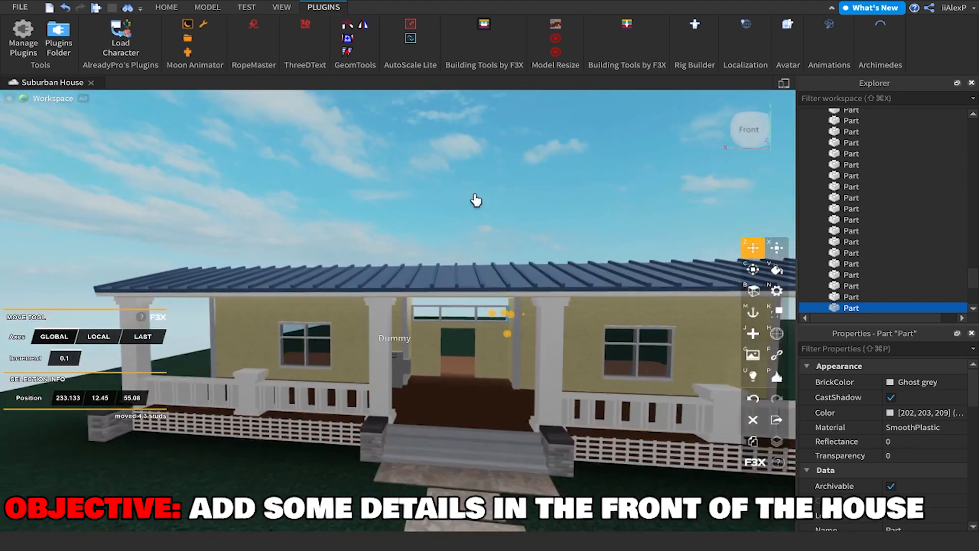
click(477, 199)
Duplicate the lower rail and reduce the copy's depth to 0.8 studs, resizing in both directions.
key(w)
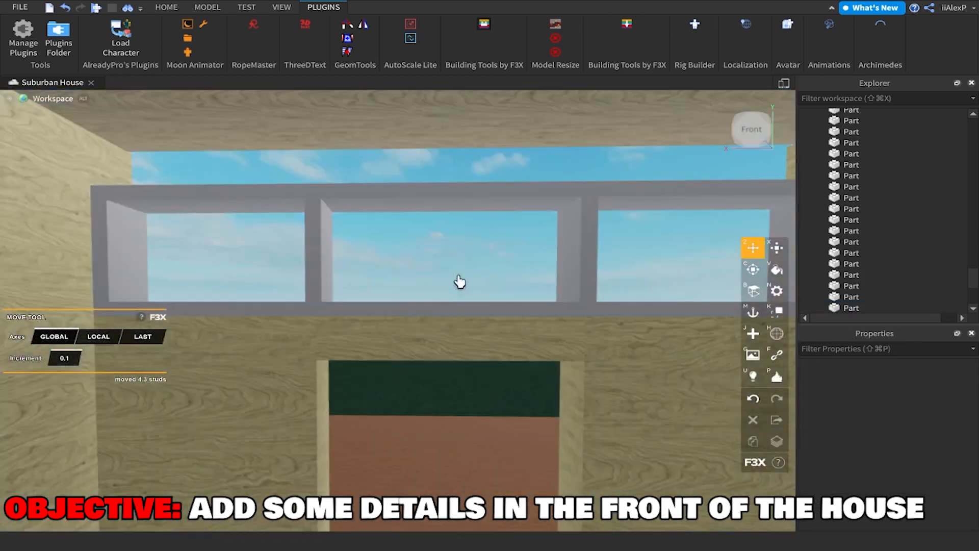
click(442, 312)
key(d)
right_drag(441, 313, 441, 312)
key(x)
key(a)
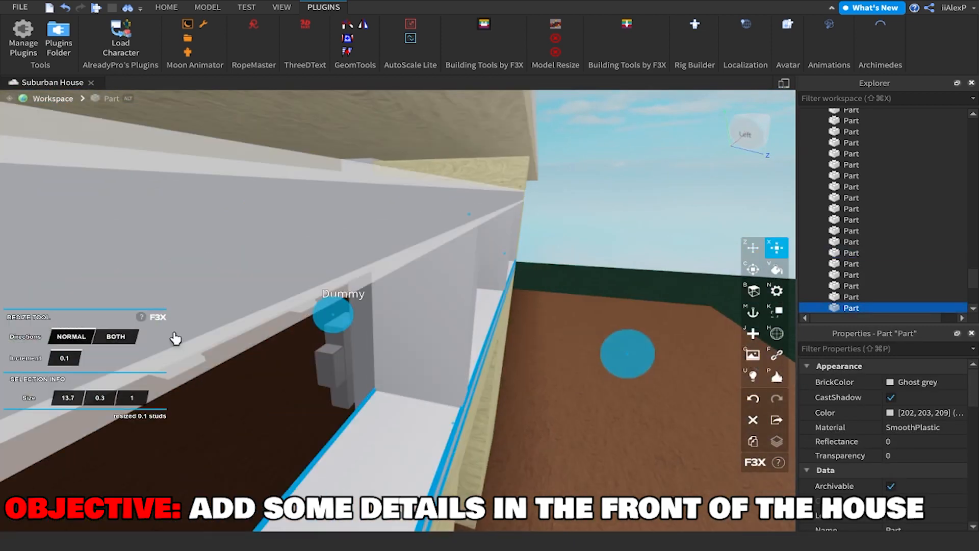
key(d)
click(118, 343)
key(s)
drag(423, 343, 411, 338)
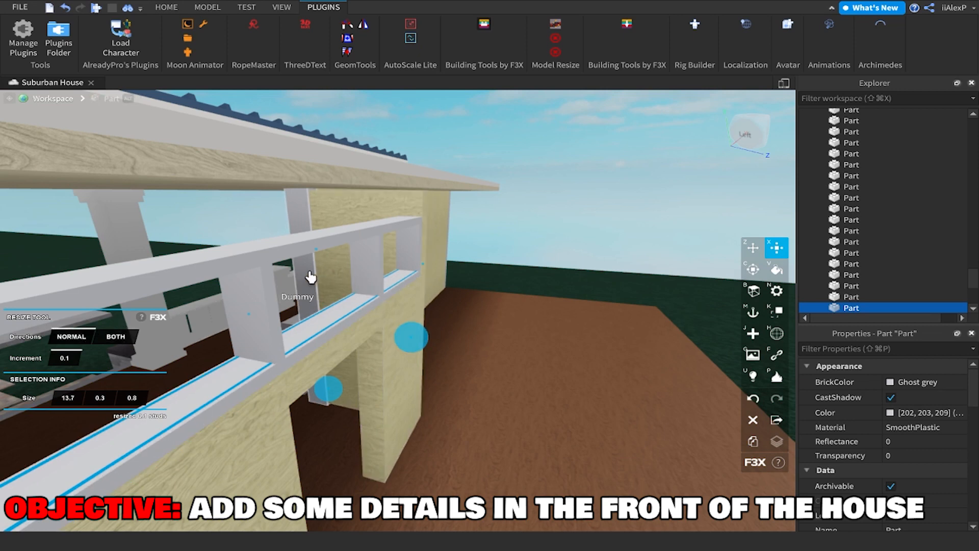
Stretch the thinner rail copy upward to the upper rail so it fills the frame openings as a pane.
drag(317, 252, 328, 159)
key(z)
key(s)
right_drag(393, 230, 433, 271)
key(s)
key(d)
Copy the porch window glass color 27, 42, 53 and apply it to the pane above the doorway.
click(578, 381)
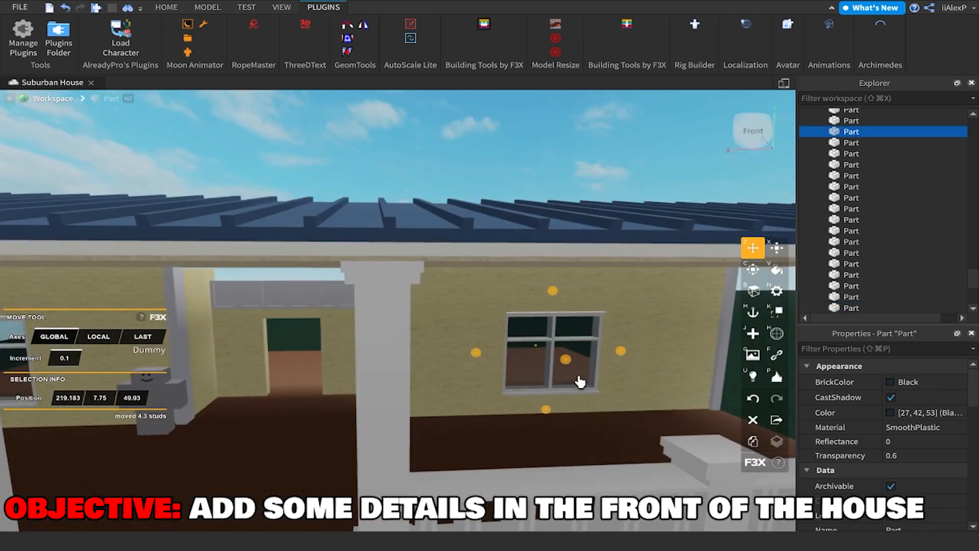
click(920, 417)
click(526, 145)
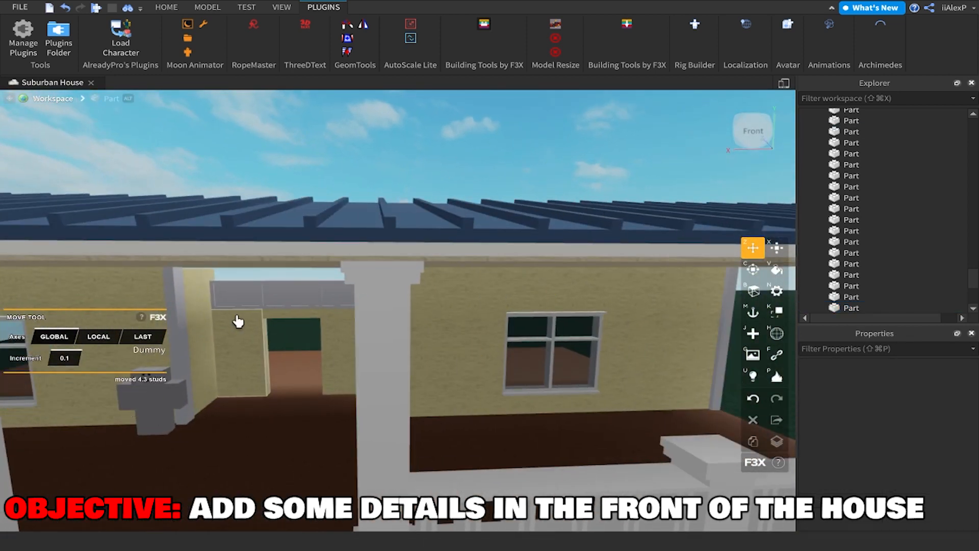
click(306, 302)
click(937, 413)
text(27, 42, 53)
key(Return)
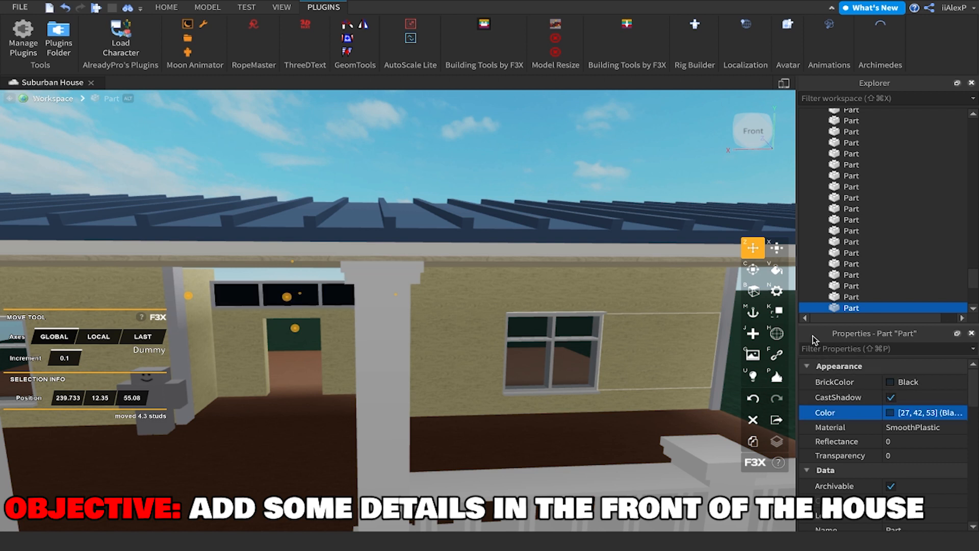
Set the transparency of the pane above the doorway to 0.5.
click(781, 292)
click(115, 291)
click(325, 328)
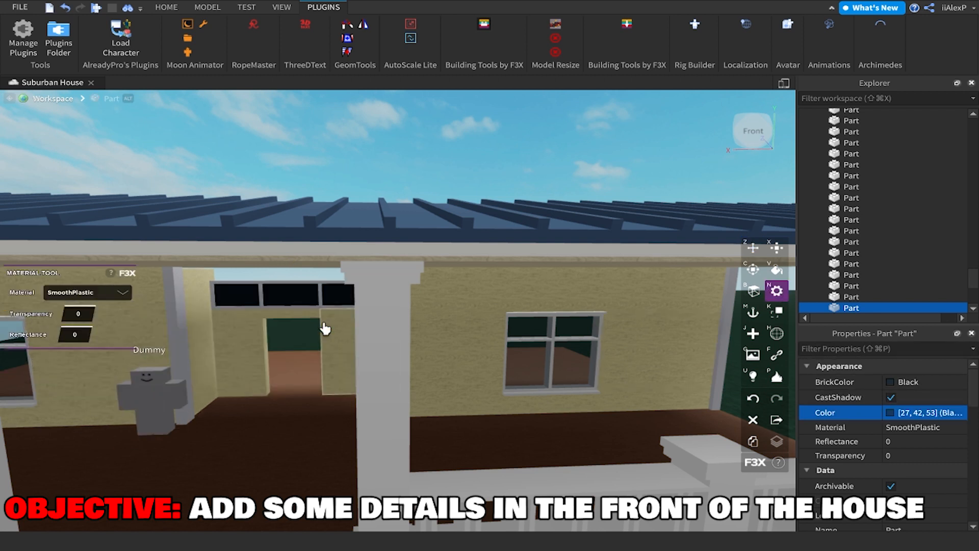
click(87, 313)
text(0.)
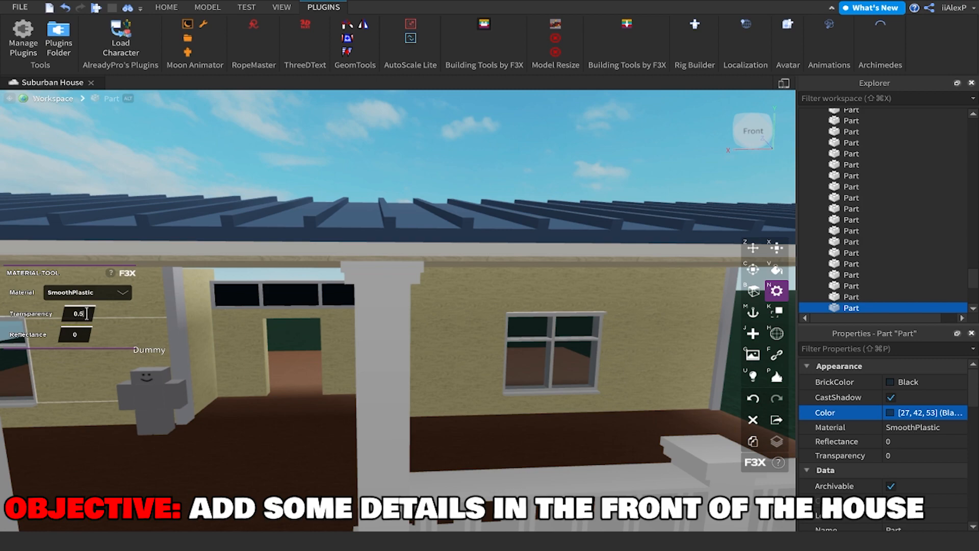
text(5)
key(Return)
key(s)
key(z)
click(262, 150)
Duplicate the wooden door lintel and move the copy up on top of the grey window frame.
key(a)
key(w)
key(d)
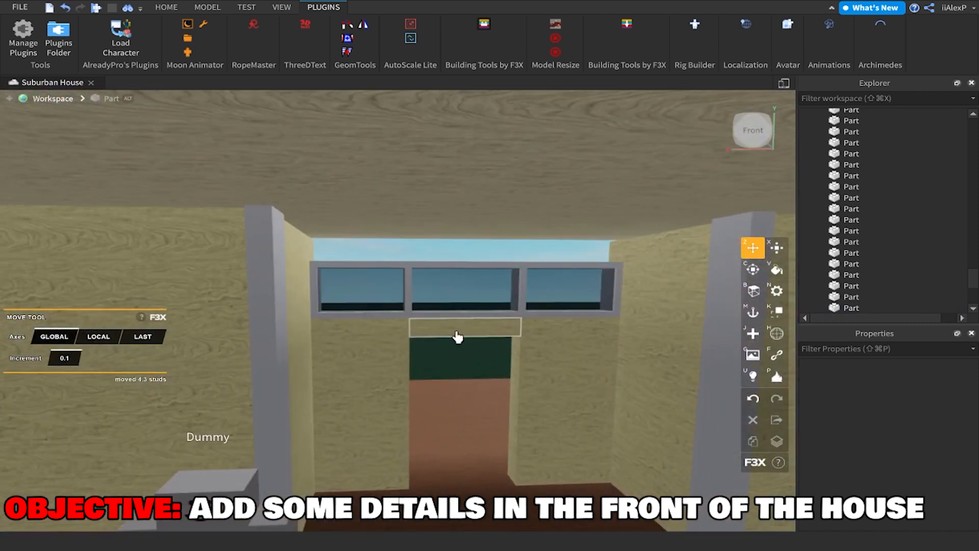
click(455, 333)
key(shift+c)
drag(464, 367, 448, 335)
key(w)
key(w)
key(s)
Widen the raised lintel copy in both directions to 13.8 studs, spanning between the two entrance partitions.
key(x)
drag(262, 243, 155, 246)
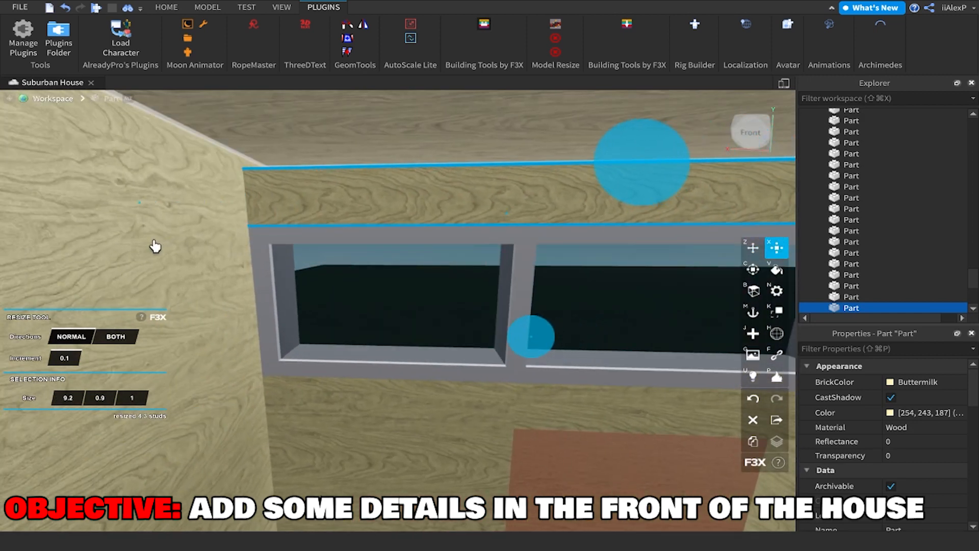
key(s)
right_drag(157, 244, 241, 231)
key(d)
drag(441, 254, 607, 264)
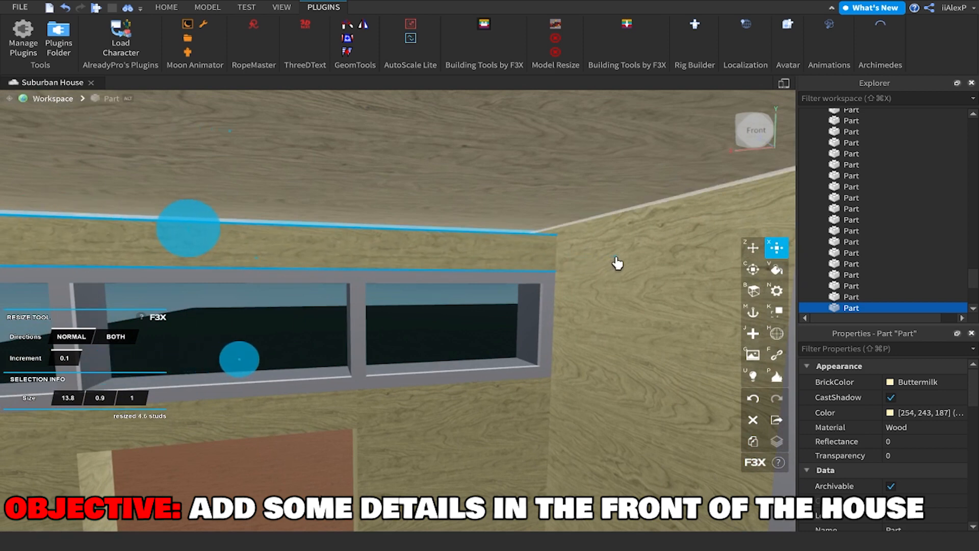
Increase the height of the wooden strip above the window to 1.3 studs so it reaches the ceiling.
right_drag(617, 263, 557, 258)
key(s)
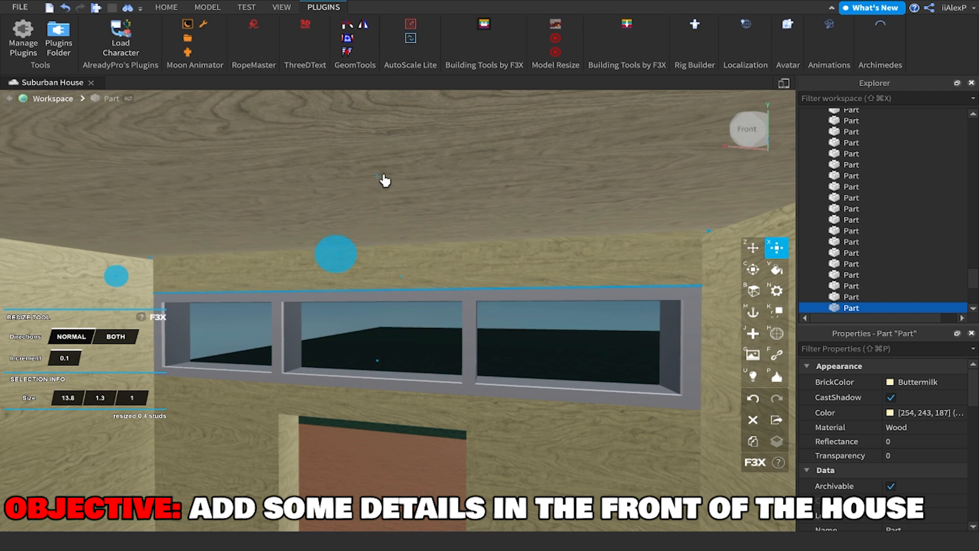
key(s)
key(a)
Examine the entrance partitions and the whole house front from the recess and from the street.
click(327, 303)
right_drag(327, 304, 400, 304)
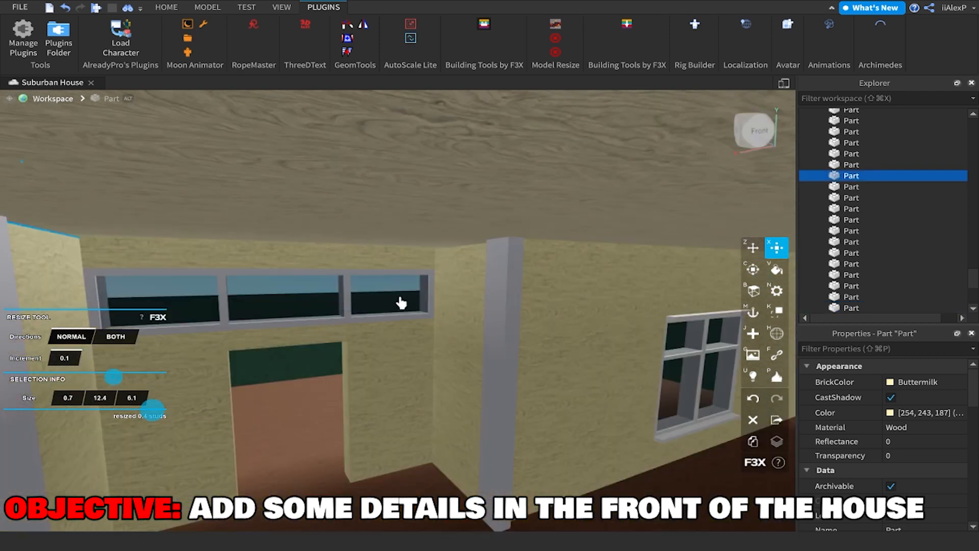
shift+click(463, 297)
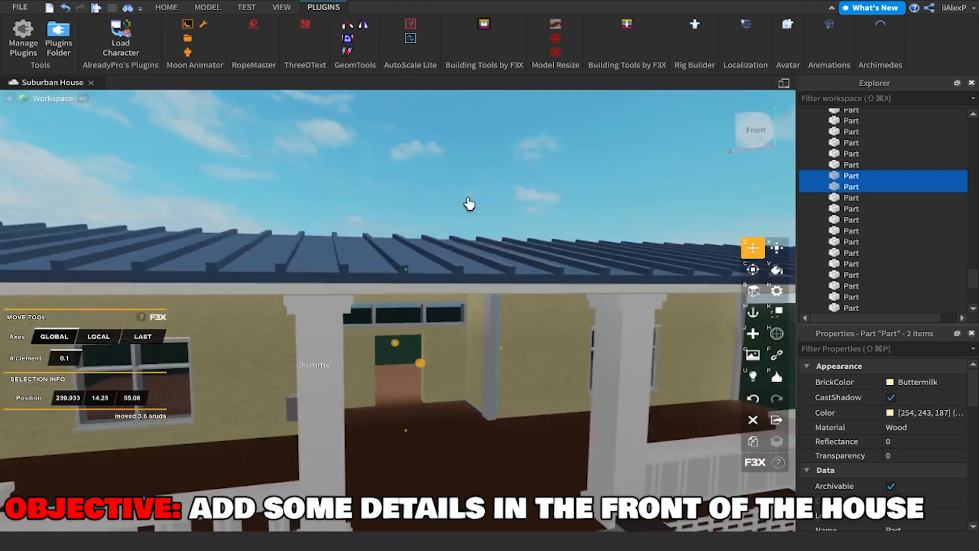
key(s)
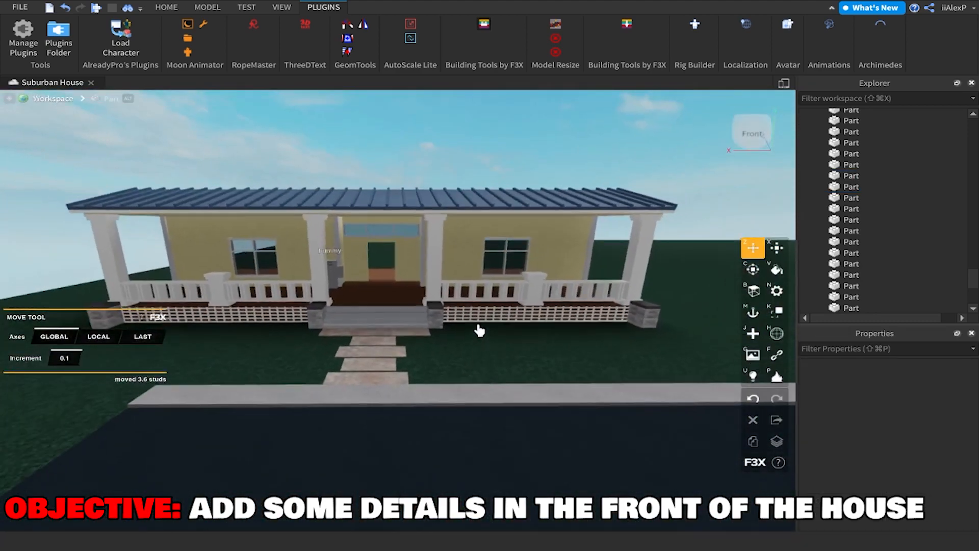
key(s)
key(e)
key(w)
key(a)
right_drag(479, 332, 479, 331)
key(w)
click(428, 349)
key(s)
drag(158, 385, 187, 386)
drag(229, 437, 469, 478)
key(d)
key(a)
drag(560, 404, 347, 402)
Duplicate the wooden wall panel left of the doorway and move the copy sideways across the door opening.
click(354, 367)
key(d)
key(w)
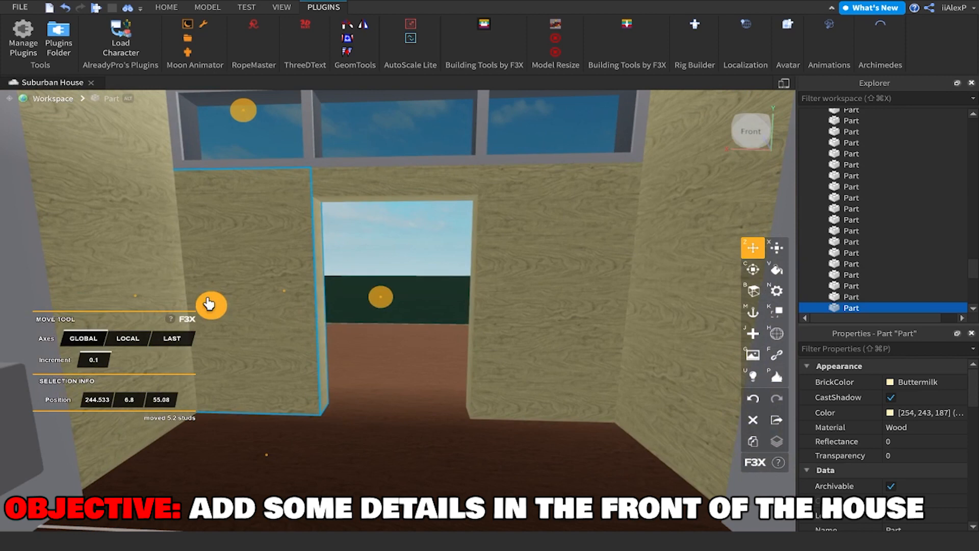
key(s)
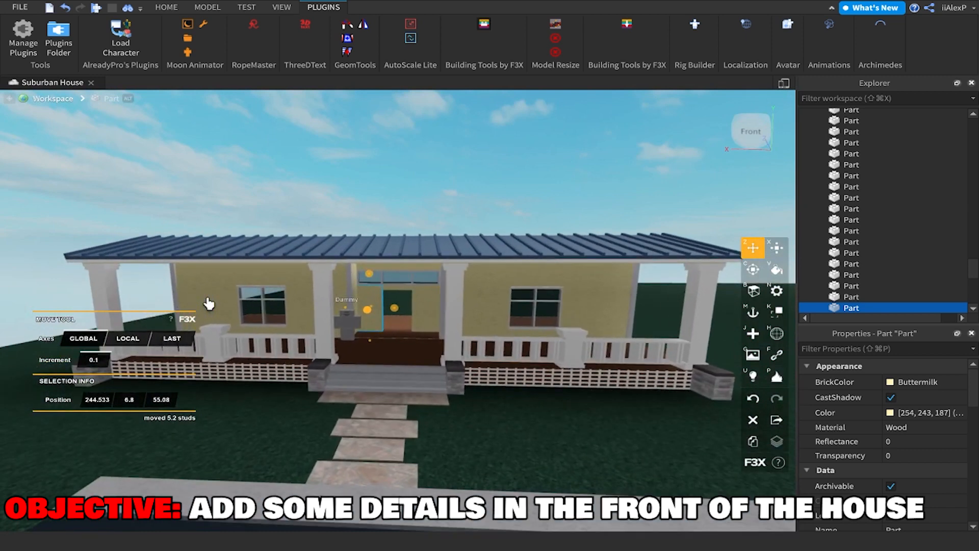
key(w)
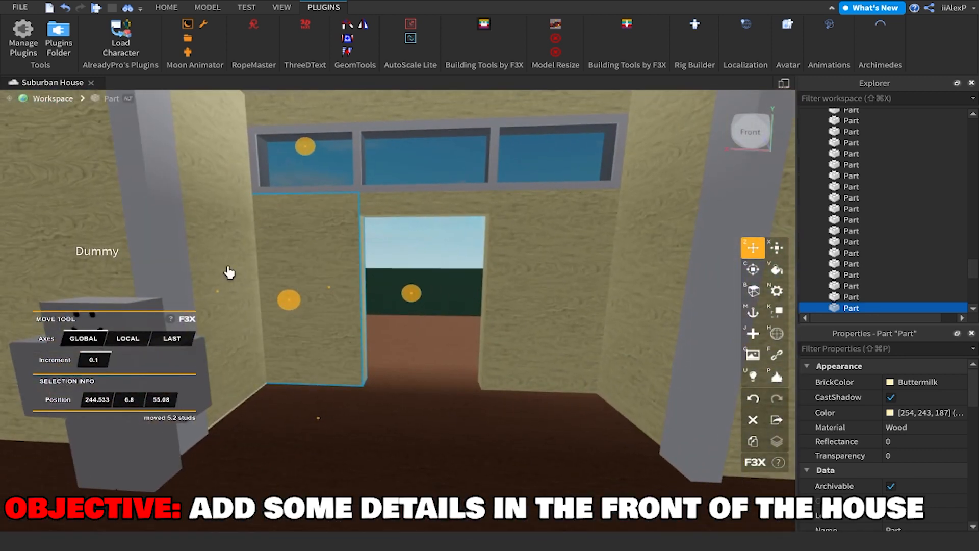
drag(276, 301, 419, 304)
key(w)
drag(269, 292, 266, 291)
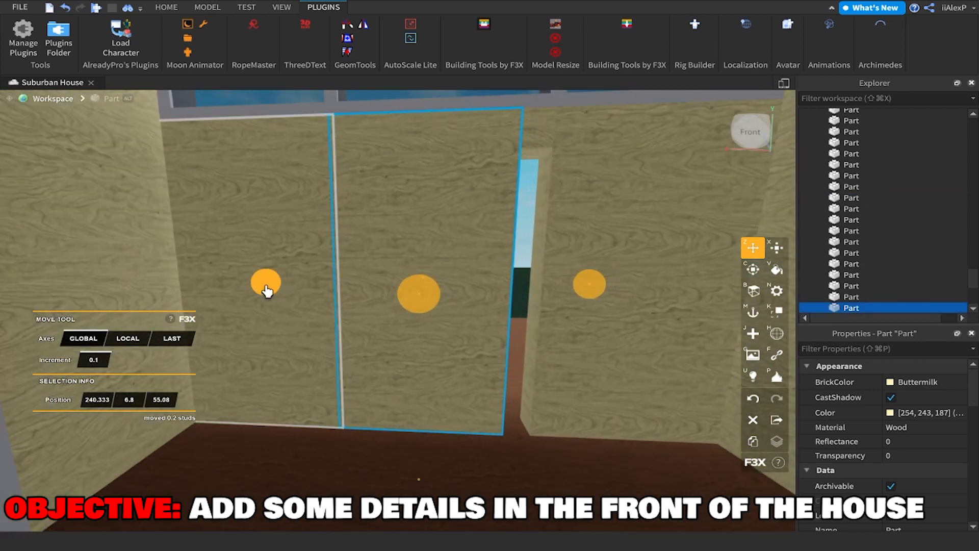
Resize the panel copy into a door jamb 0.4 studs wide and 7.7 studs high at the doorway's left side.
key(x)
scroll(364, 309, down, 5)
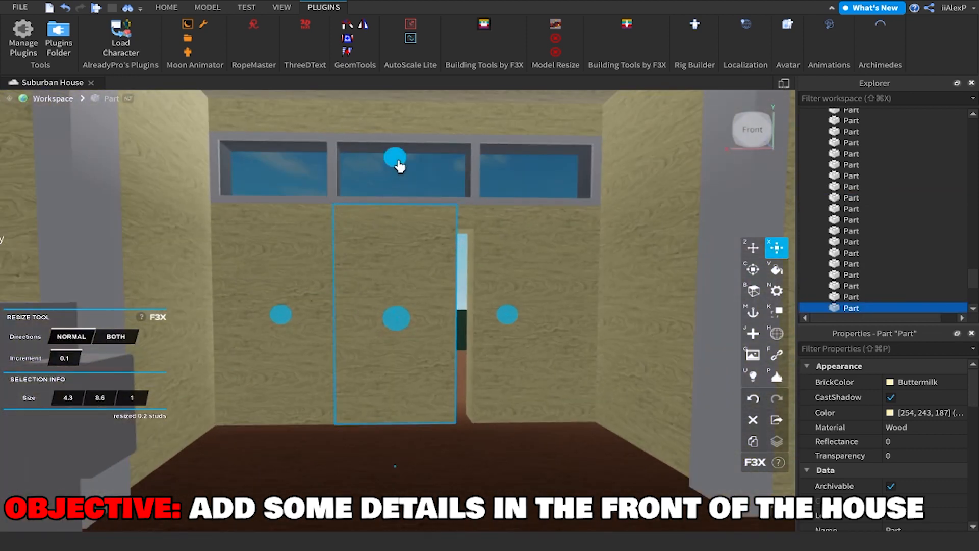
drag(400, 165, 408, 191)
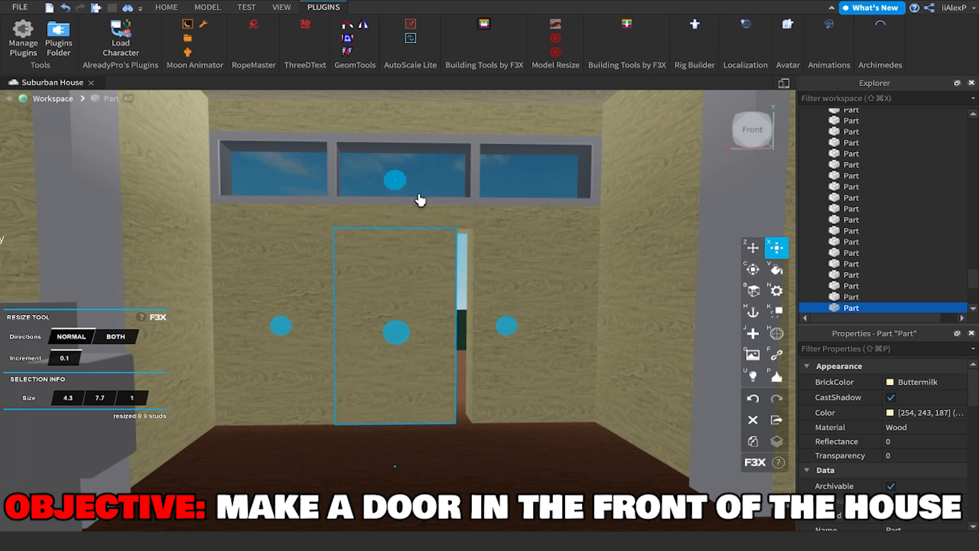
drag(508, 328, 410, 332)
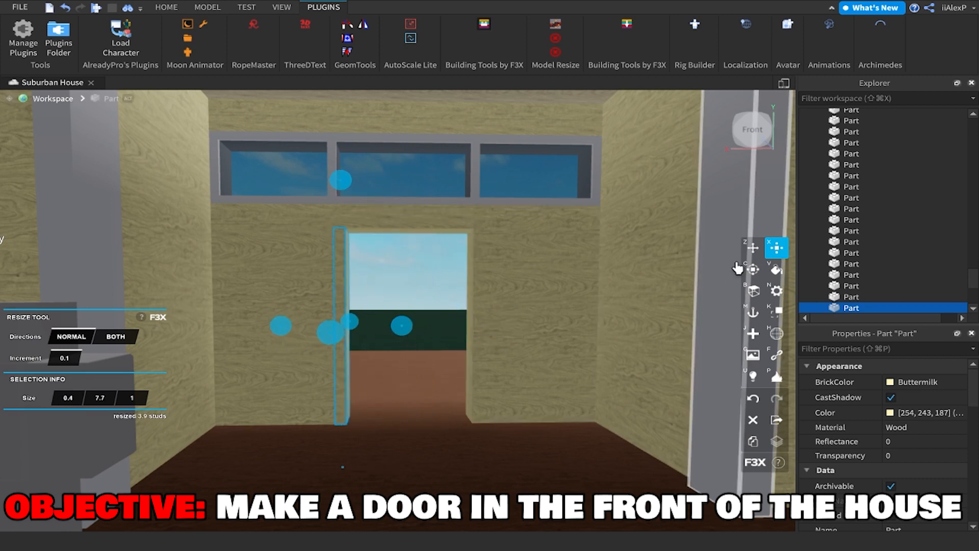
Give the left door jamb the Concrete material and color it Medium stone grey.
click(776, 292)
click(84, 293)
click(66, 339)
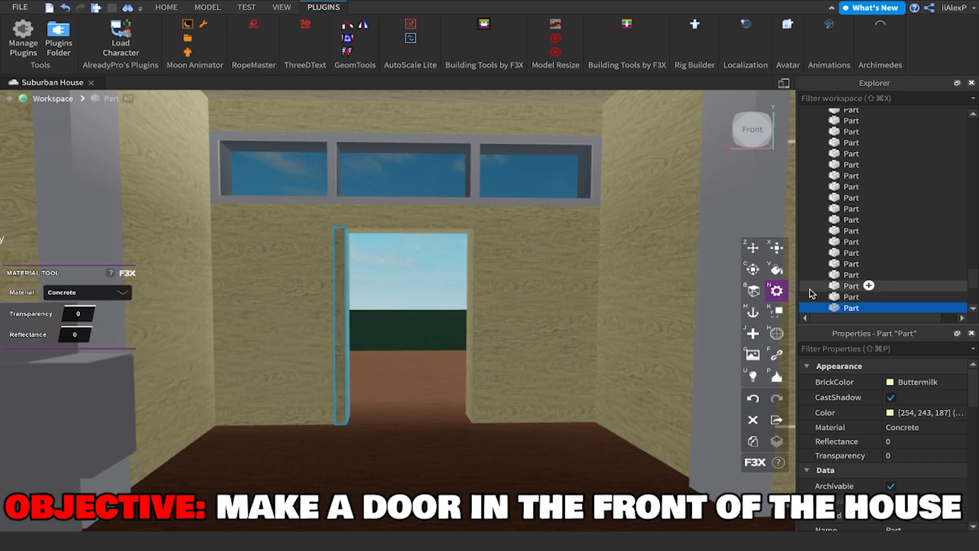
click(776, 270)
click(6, 361)
click(9, 352)
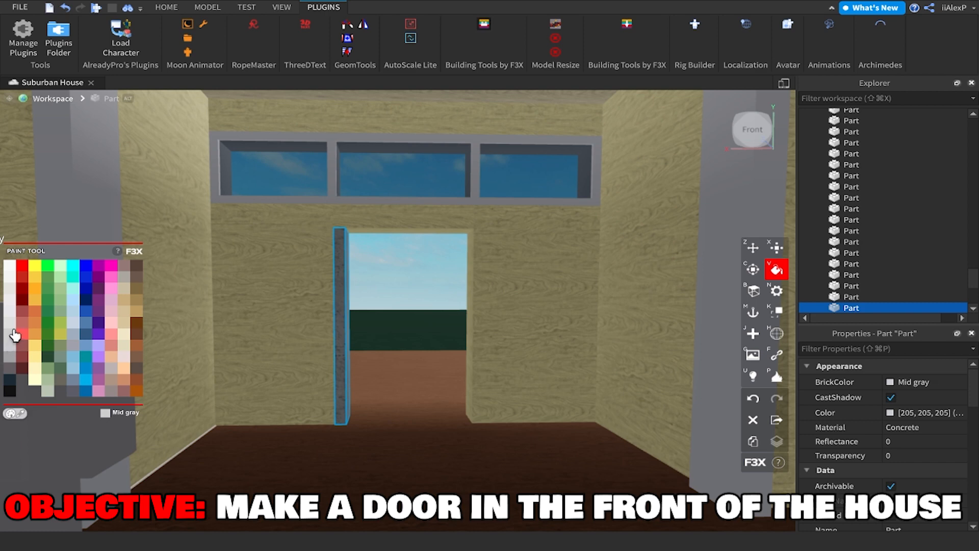
click(10, 378)
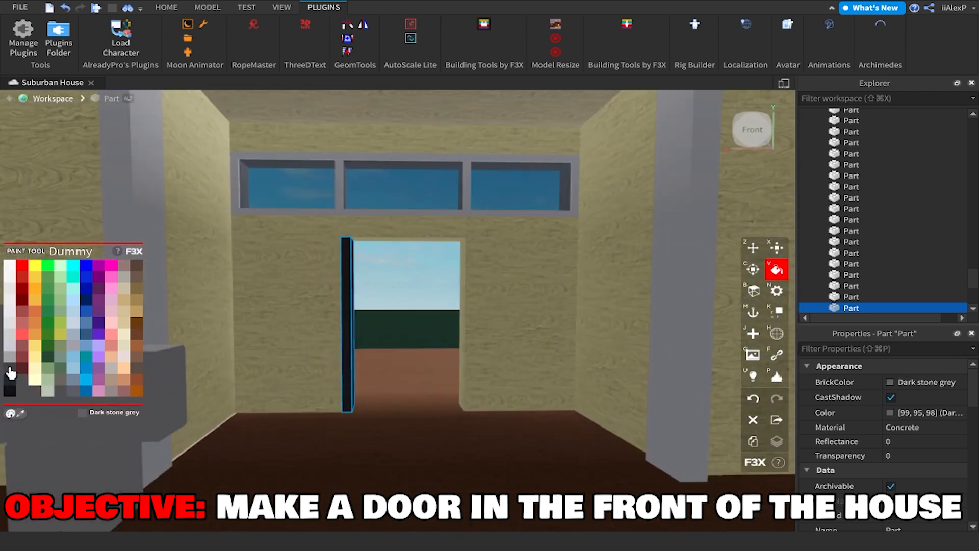
click(10, 367)
Shift the grey door jamb by 0.1 studs and narrow it to 0.2 studs.
scroll(433, 371, up, 4)
key(z)
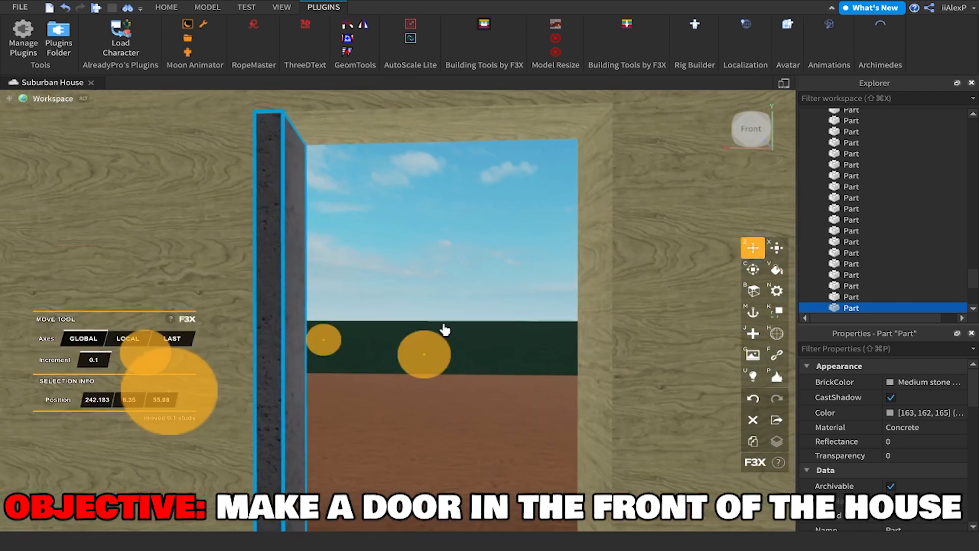
scroll(447, 321, down, 2)
click(362, 317)
click(329, 316)
key(x)
drag(415, 339, 410, 346)
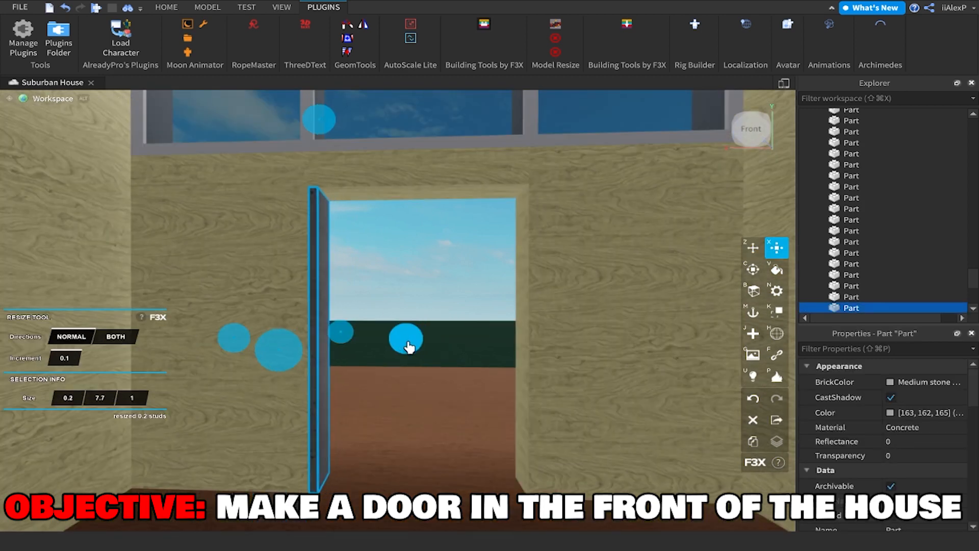
Increase the depth of the grey door jamb to 1.2 studs.
key(z)
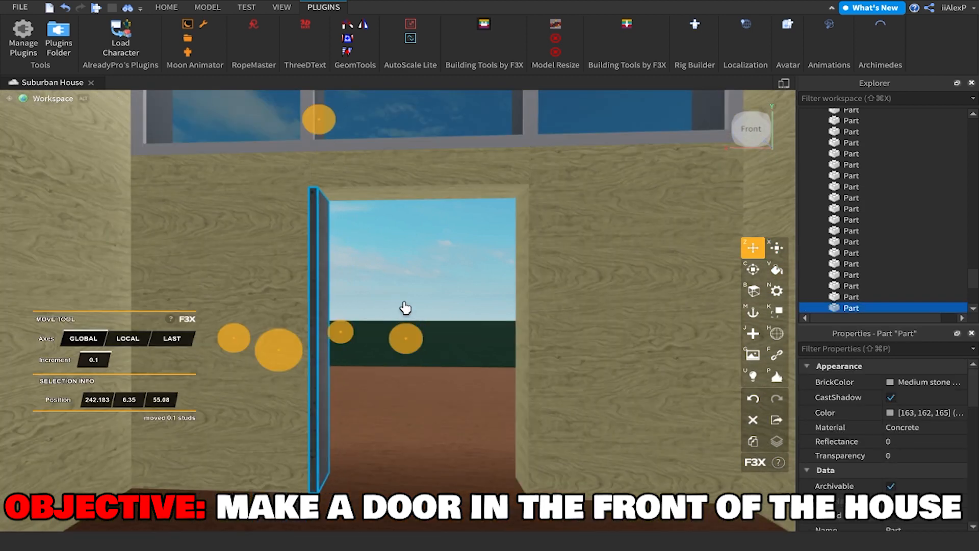
right_drag(401, 340, 402, 341)
key(x)
drag(420, 302, 413, 304)
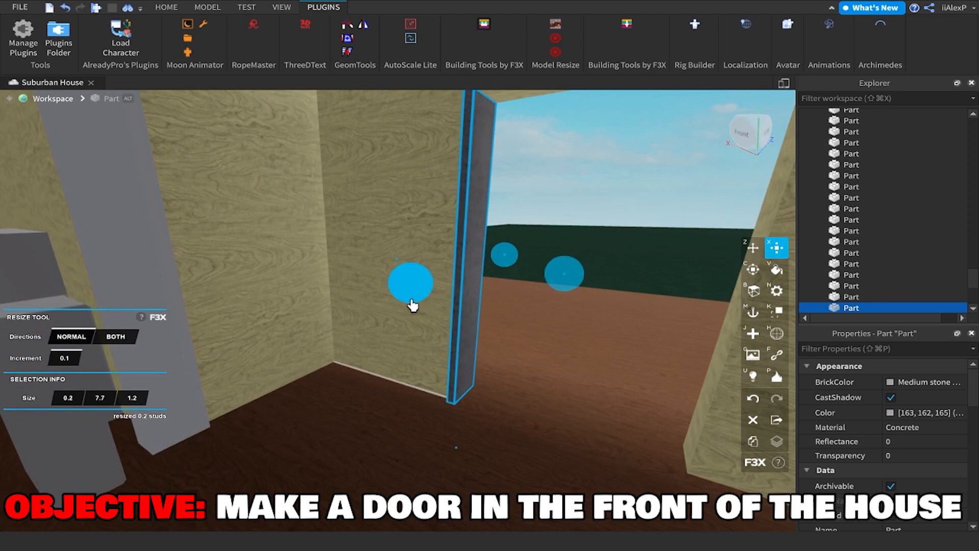
Duplicate the grey jamb and move the copy 4.7 studs to the opposite side of the doorway.
key(z)
right_drag(417, 307, 433, 305)
drag(495, 271, 518, 291)
right_drag(518, 291, 524, 296)
drag(524, 296, 579, 295)
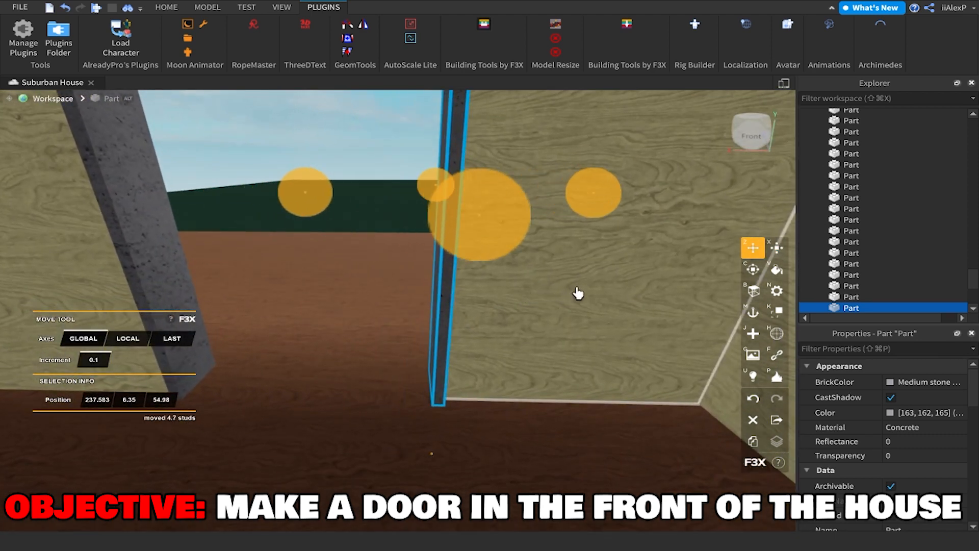
Duplicate the right jamb, shift the copy 0.2 studs into the opening and shorten it to 0.2 studs high at the top.
scroll(578, 295, down, 3)
scroll(579, 295, down, 1)
right_drag(561, 295, 553, 292)
drag(472, 321, 452, 317)
key(x)
drag(400, 450, 451, 270)
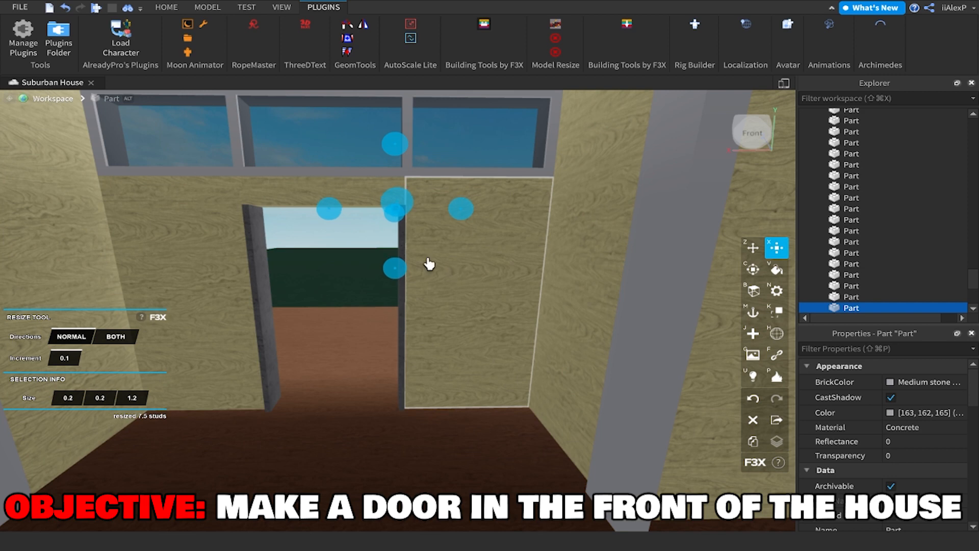
Extend the short top piece to 4.5 studs wide so it spans between both door jambs.
drag(328, 211, 280, 220)
scroll(278, 227, up, 5)
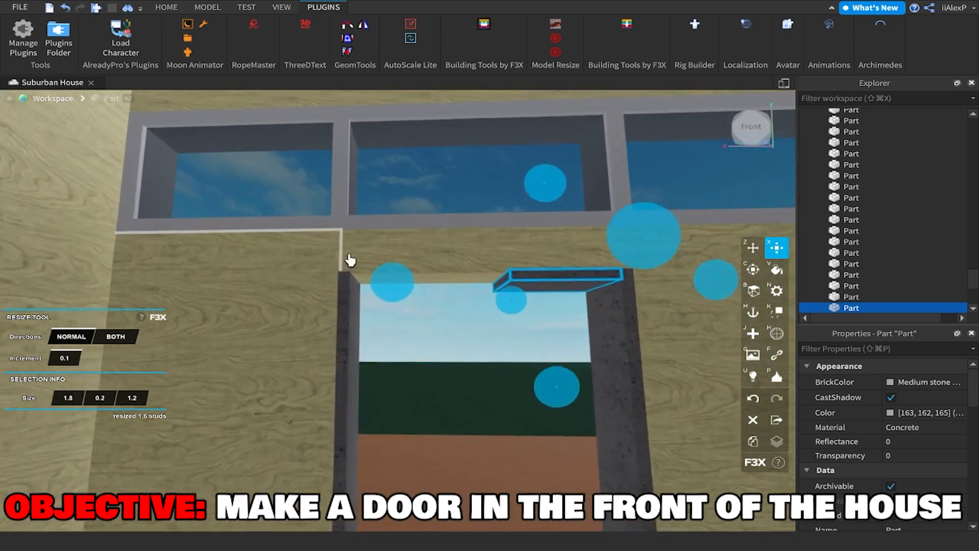
scroll(350, 260, up, 2)
drag(352, 295, 207, 296)
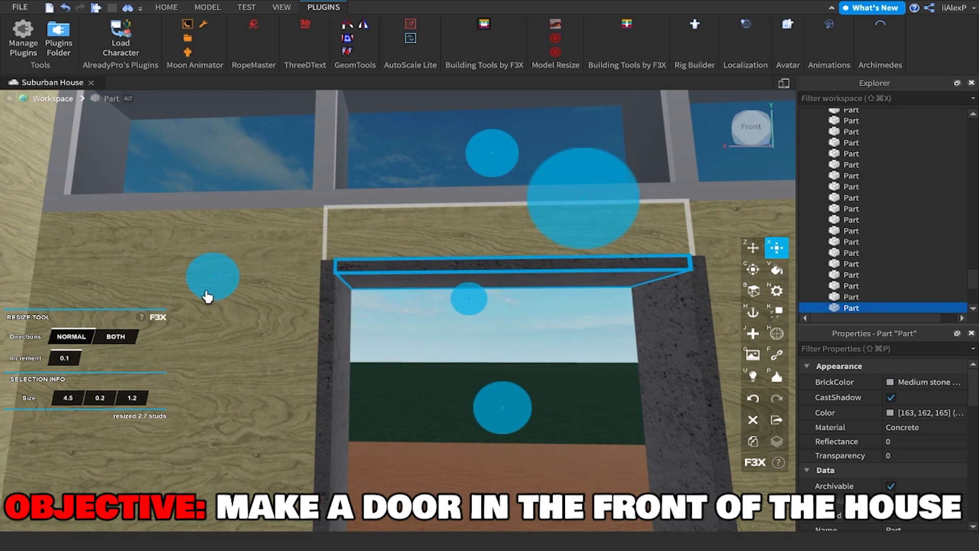
Duplicate the top frame piece, narrow the copy from both sides to 3.9 studs and extend it downward to 2.2 studs high.
scroll(343, 328, down, 5)
key(z)
scroll(422, 343, up, 3)
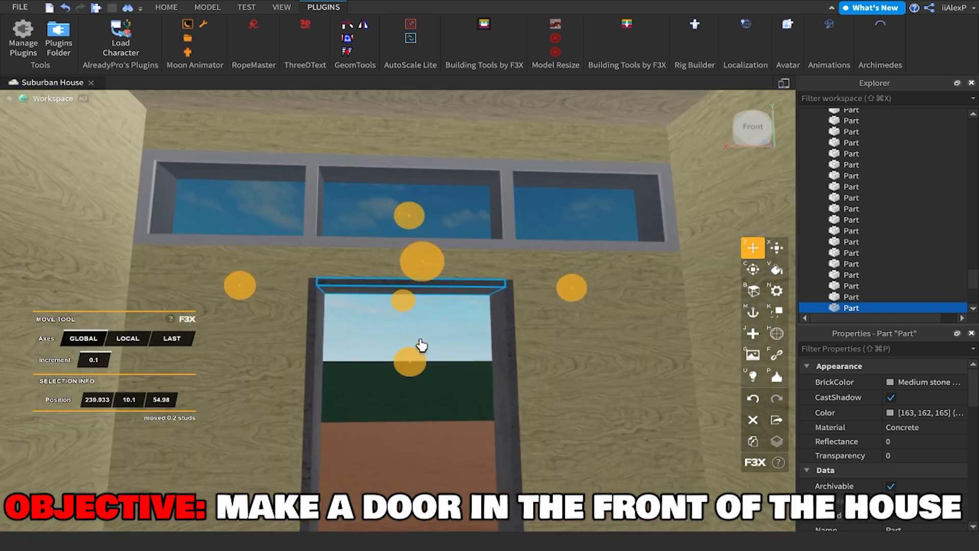
scroll(420, 344, up, 2)
scroll(419, 343, down, 1)
key(x)
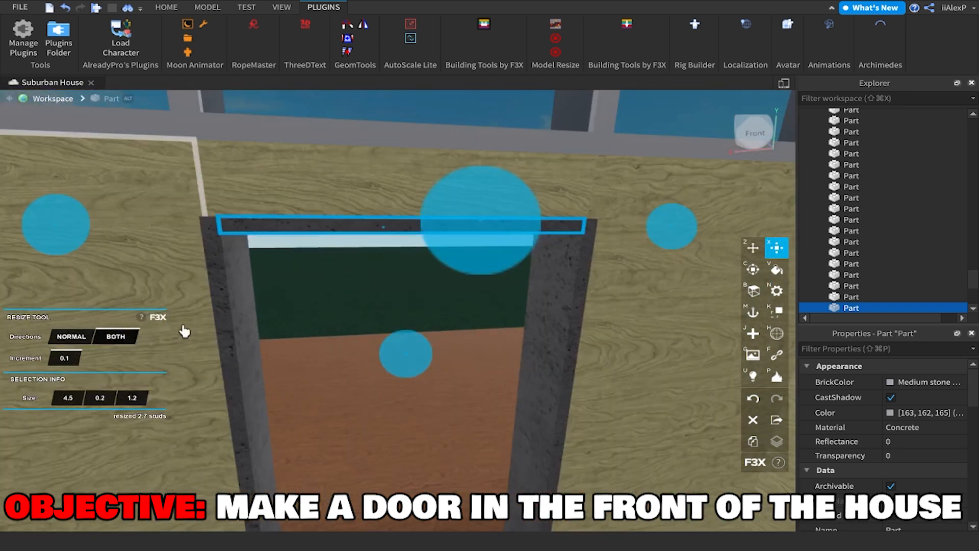
right_drag(184, 332, 328, 289)
drag(421, 223, 416, 225)
right_drag(411, 227, 148, 329)
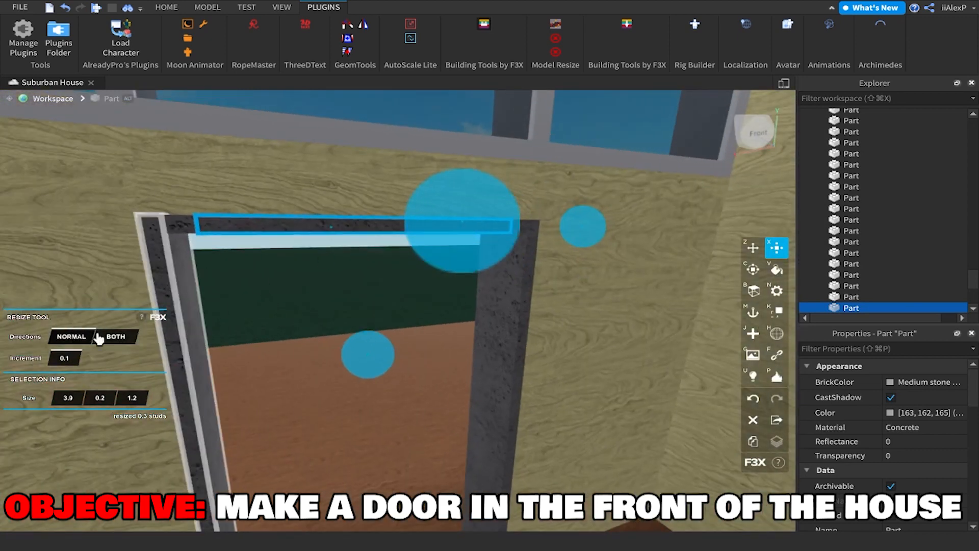
drag(371, 361, 451, 437)
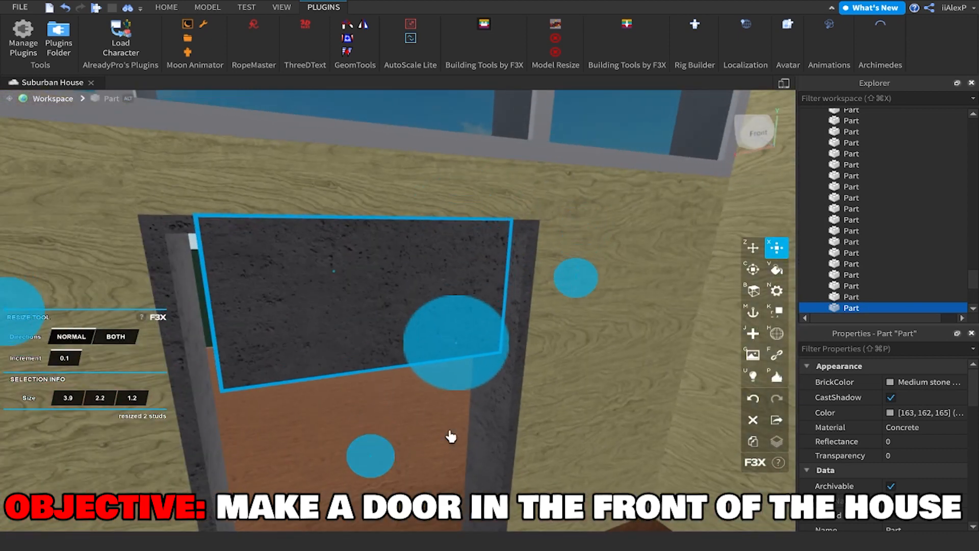
Color the new door panel Dark orange.
click(775, 272)
click(139, 352)
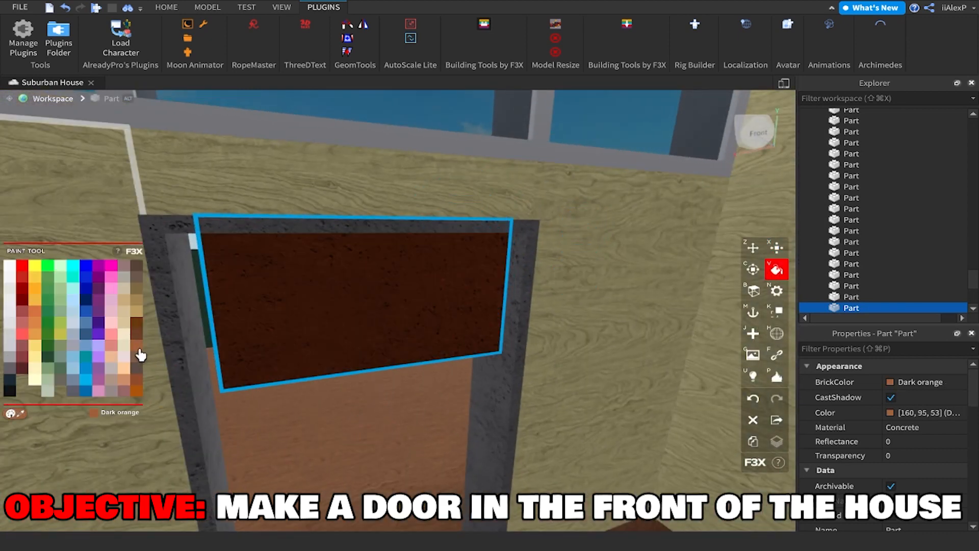
click(137, 348)
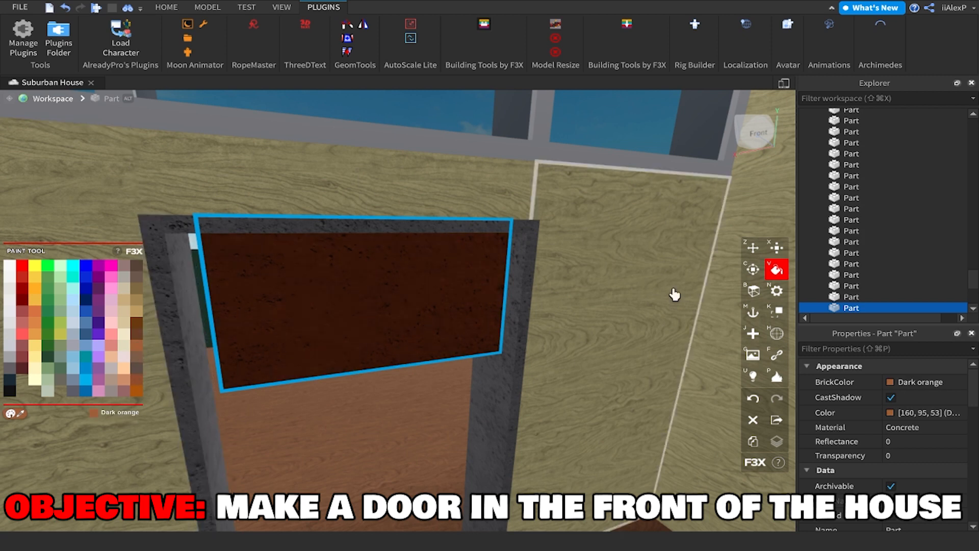
Change the door panel's material to Wood.
click(776, 291)
click(113, 297)
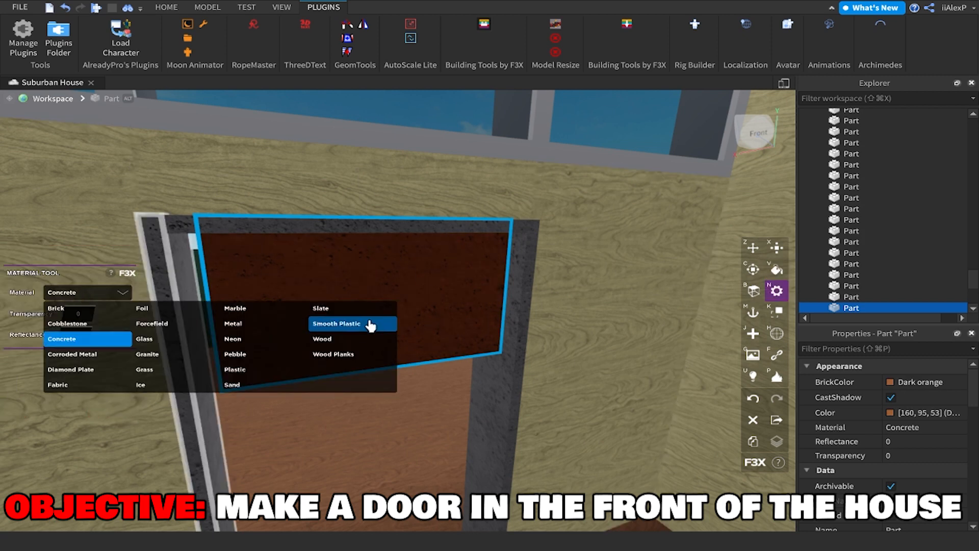
click(352, 339)
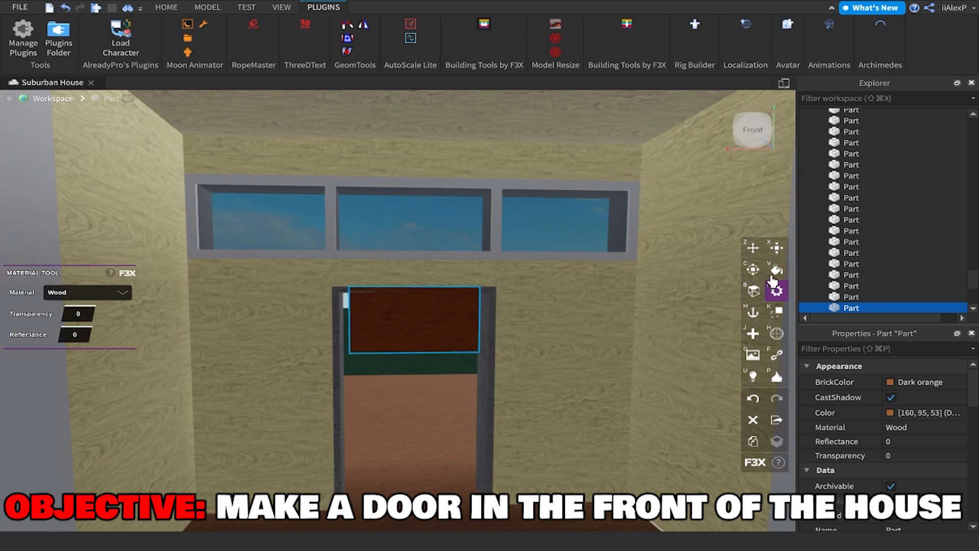
Recolor the wooden door panel Pine Cone.
click(775, 270)
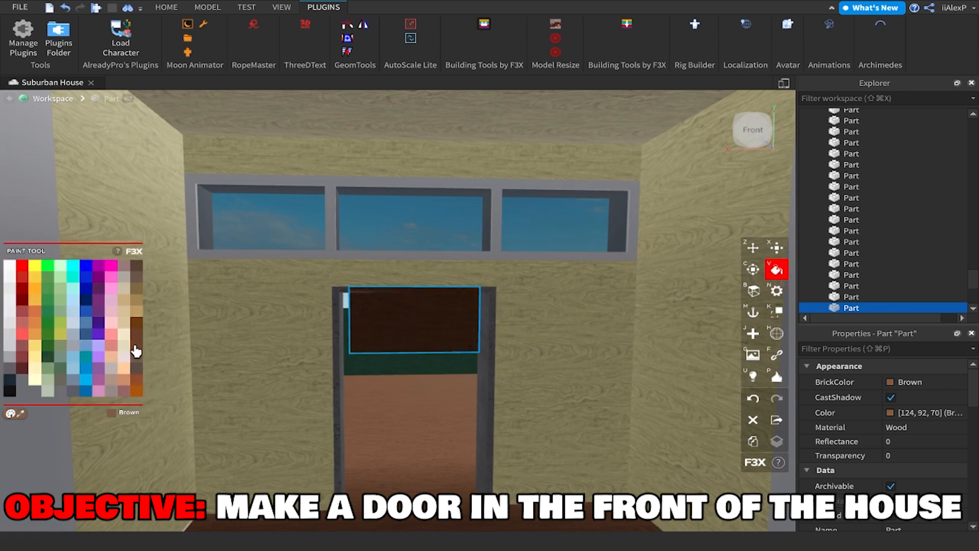
click(136, 287)
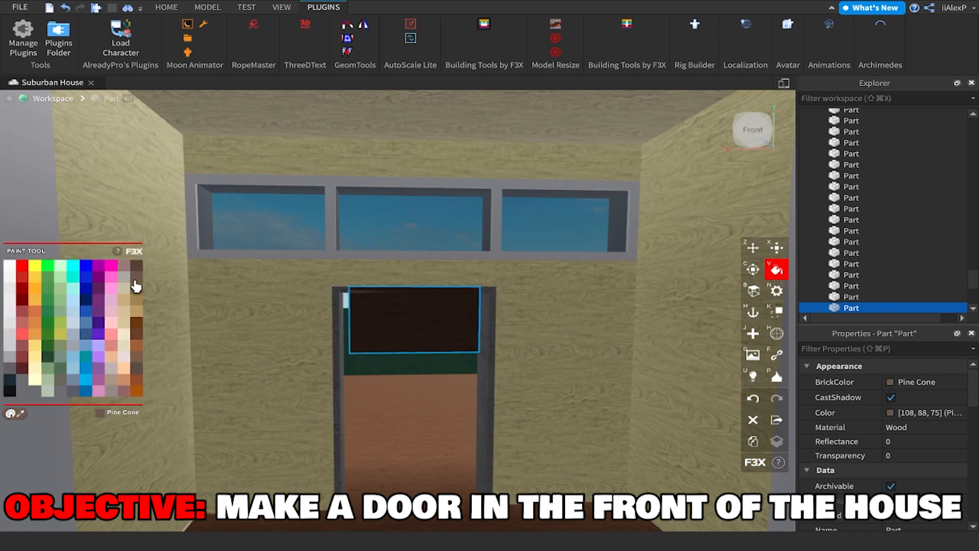
Copy the porch floor color 124, 92, 70 and apply it to the wooden door panel.
key(z)
scroll(466, 414, down, 3)
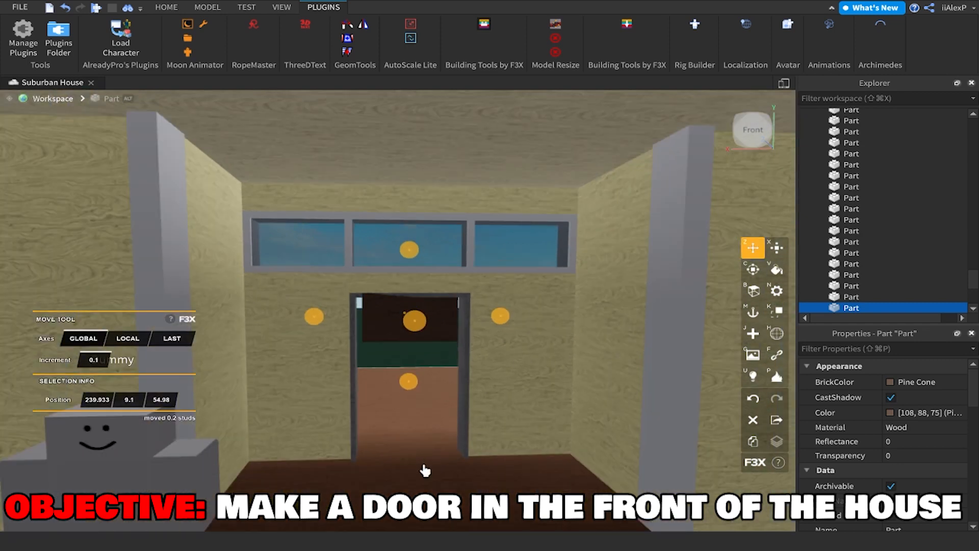
click(426, 468)
click(926, 414)
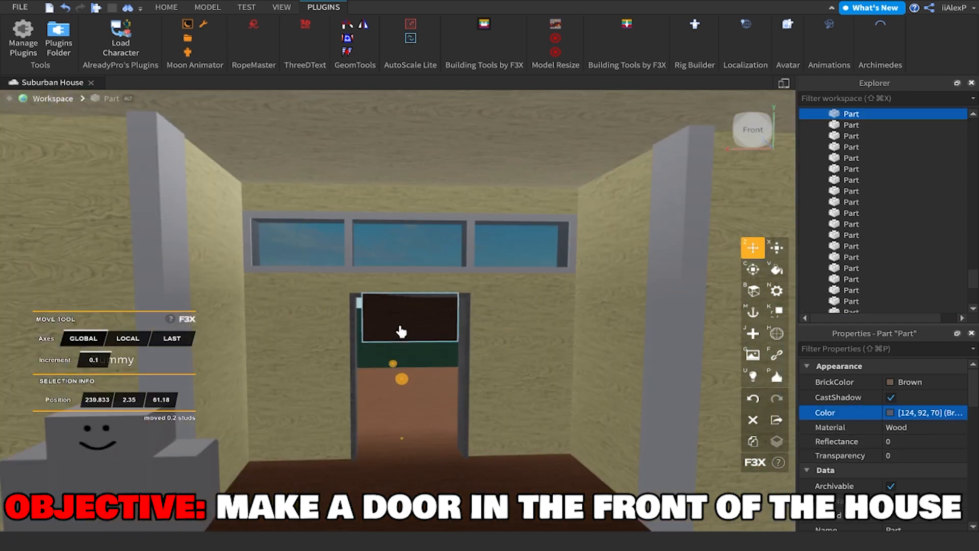
click(400, 329)
click(908, 414)
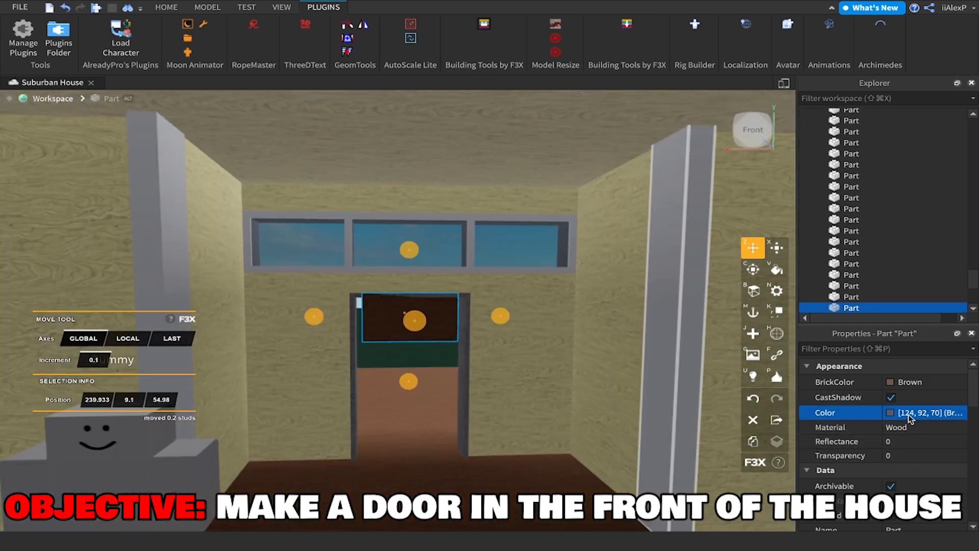
Reduce the wooden door panel's thickness to 1.1 studs.
click(424, 449)
scroll(424, 449, down, 5)
scroll(423, 449, up, 6)
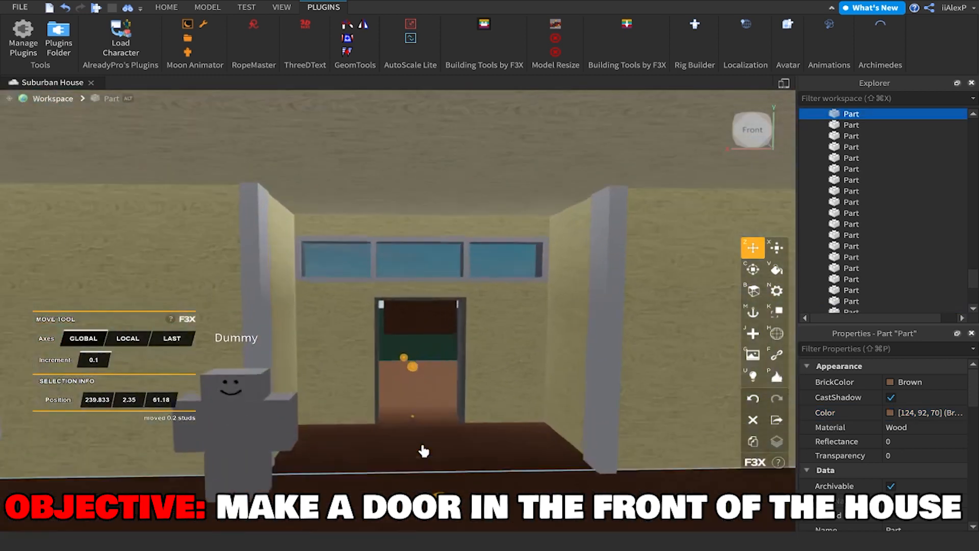
click(480, 360)
key(x)
scroll(476, 313, up, 3)
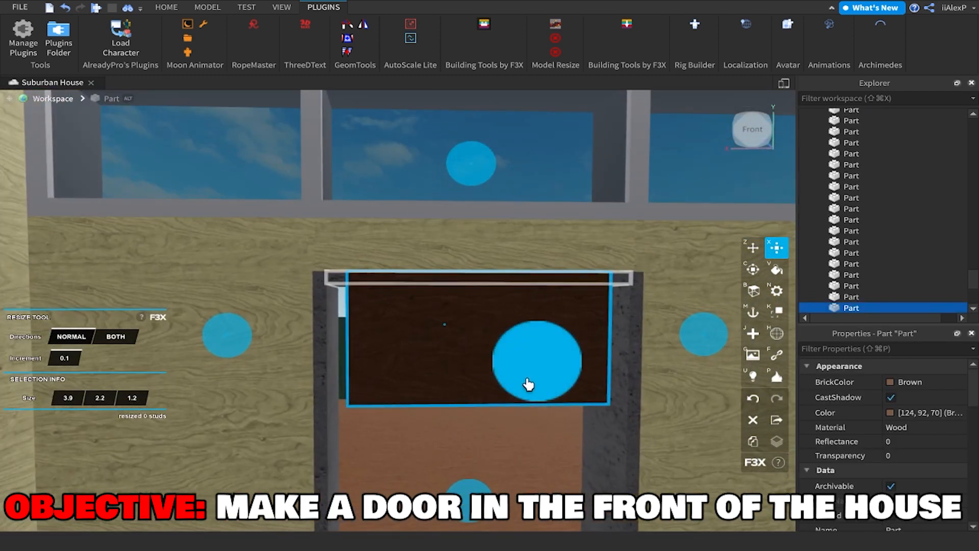
drag(528, 384, 525, 386)
right_drag(525, 386, 526, 386)
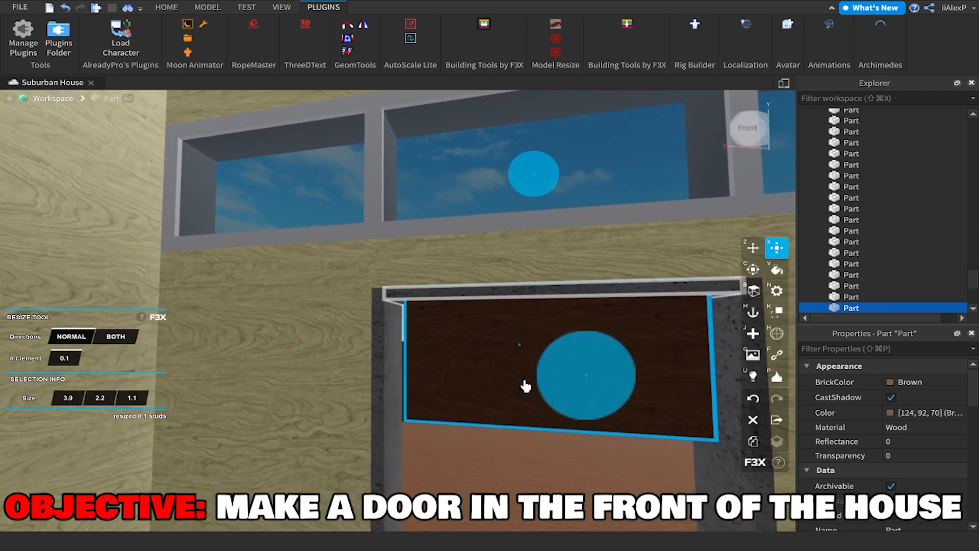
Extend the door panel down to the floor at 7.6 studs tall and widen it to fill the grey frame.
scroll(544, 365, down, 3)
drag(468, 421, 470, 392)
drag(469, 392, 466, 502)
scroll(469, 426, down, 3)
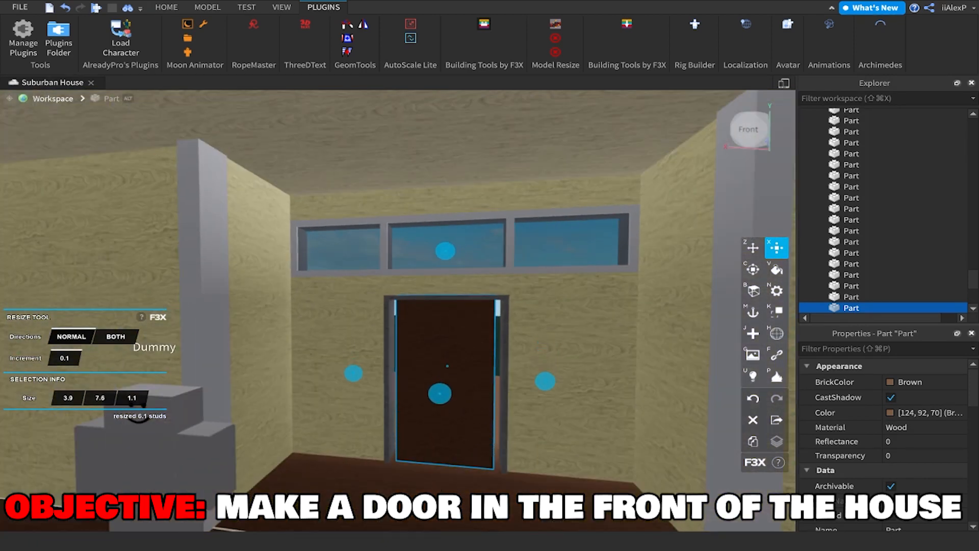
drag(359, 382, 348, 377)
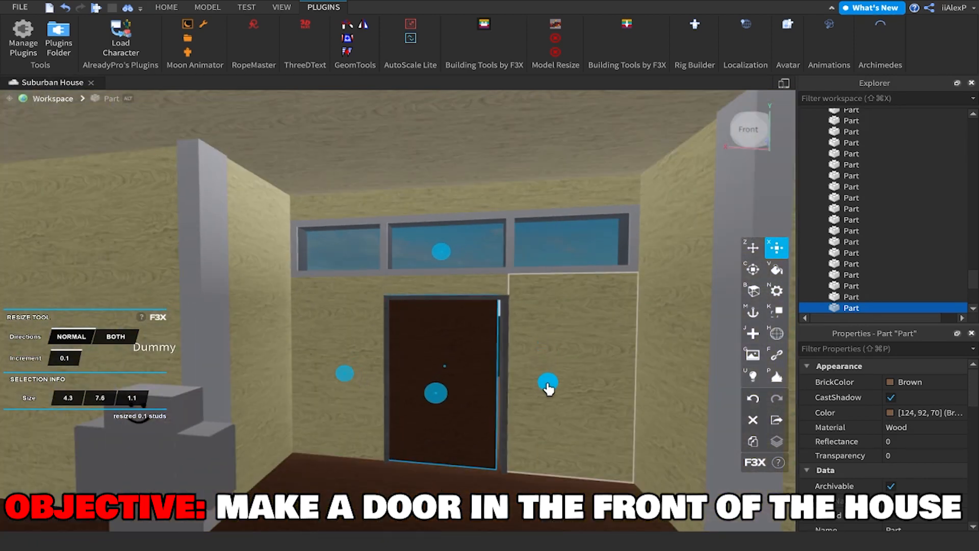
key(z)
scroll(562, 388, down, 10)
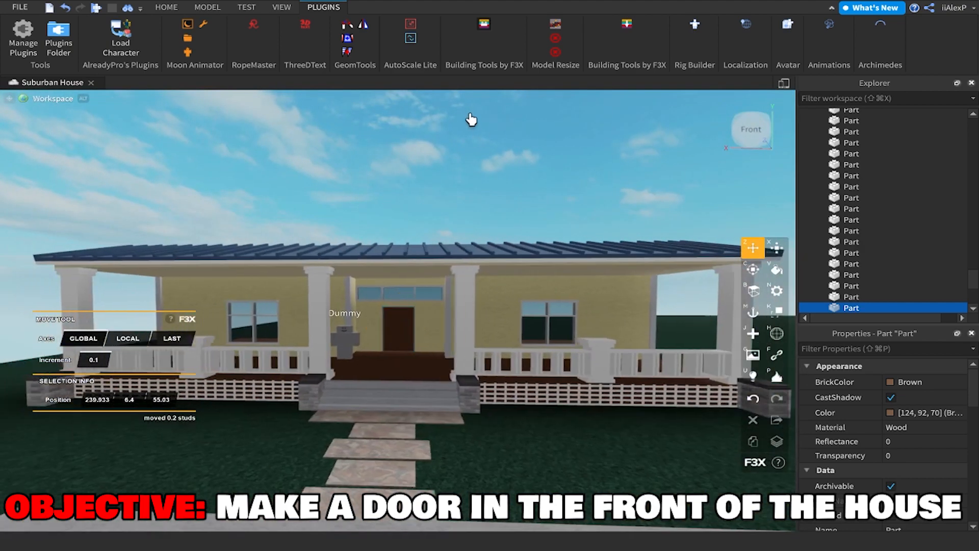
click(470, 117)
scroll(516, 223, up, 10)
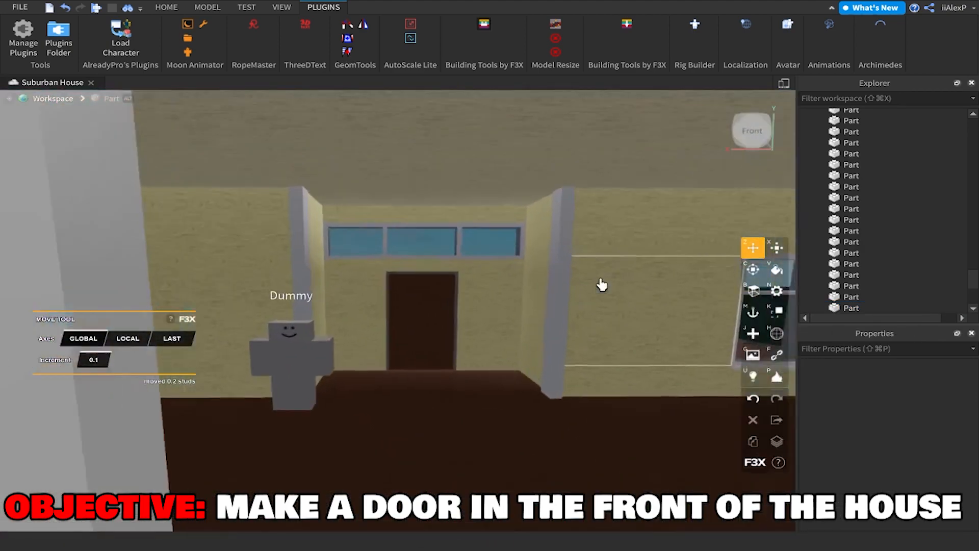
Insert a Ball part beside the door's right edge.
scroll(602, 285, up, 5)
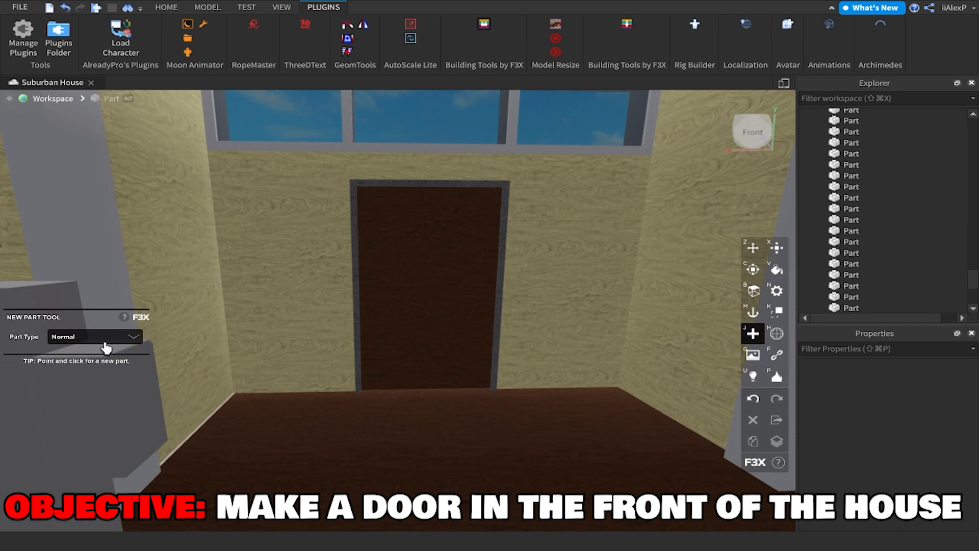
click(107, 341)
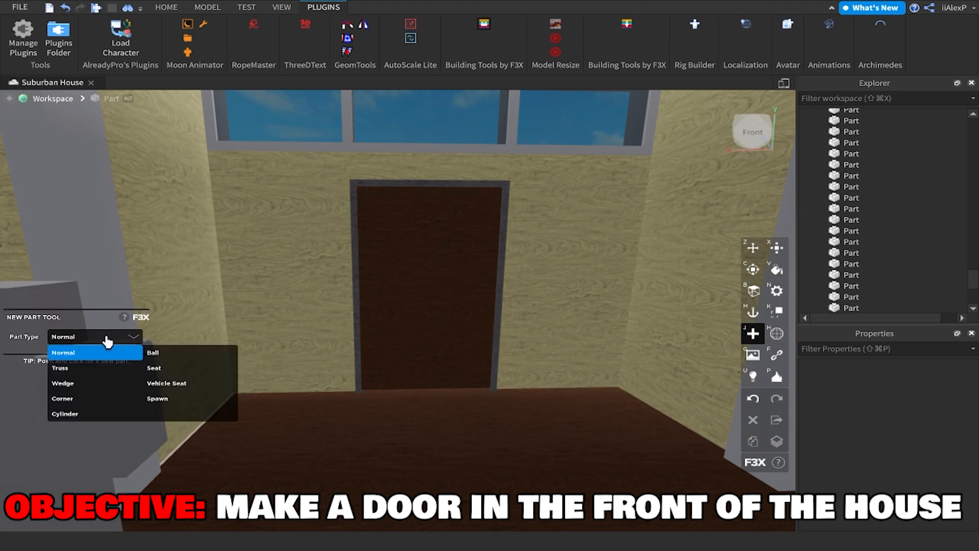
click(153, 352)
click(486, 313)
Shrink the ball to a 0.8-stud doorknob and place it near the door's right edge at height 5.8.
key(x)
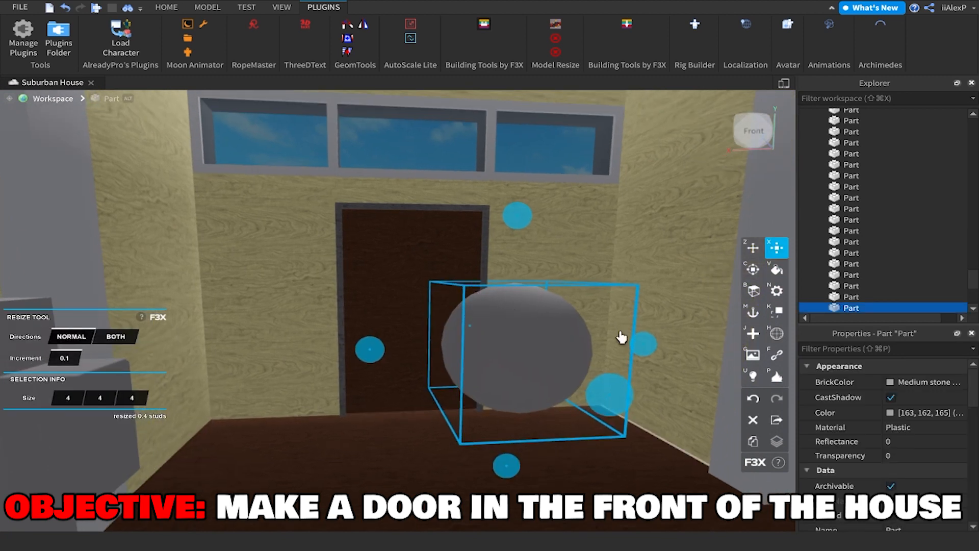
drag(647, 351, 573, 354)
key(z)
key(x)
key(z)
drag(518, 367, 495, 355)
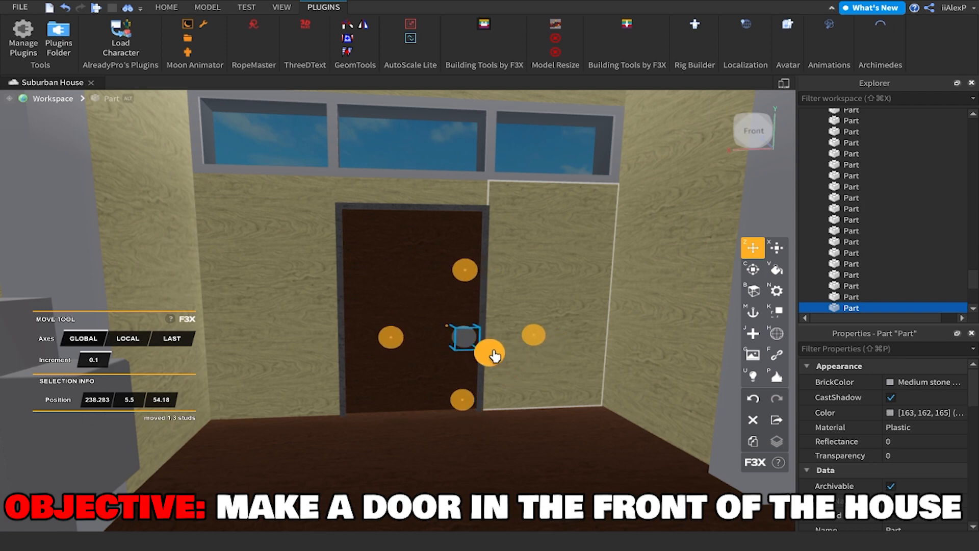
key(x)
scroll(538, 336, up, 5)
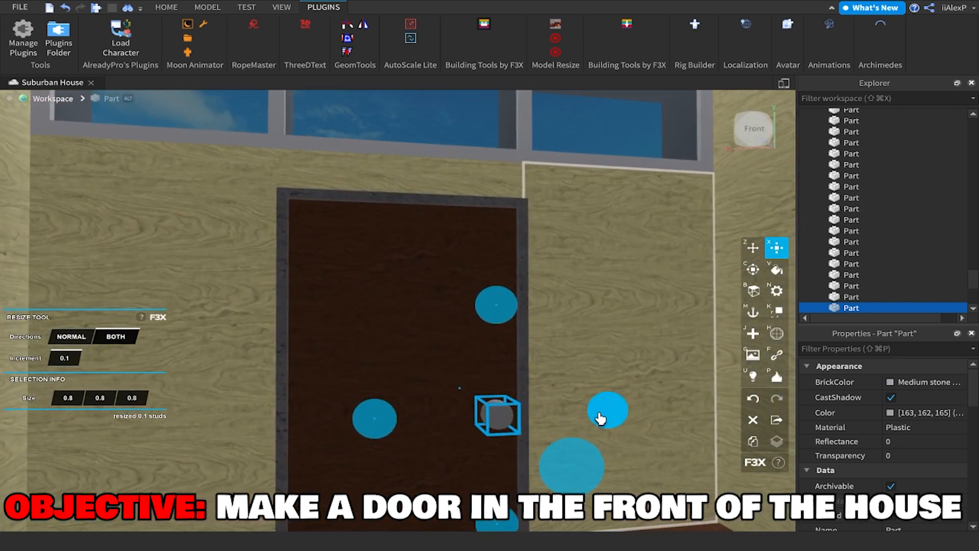
key(z)
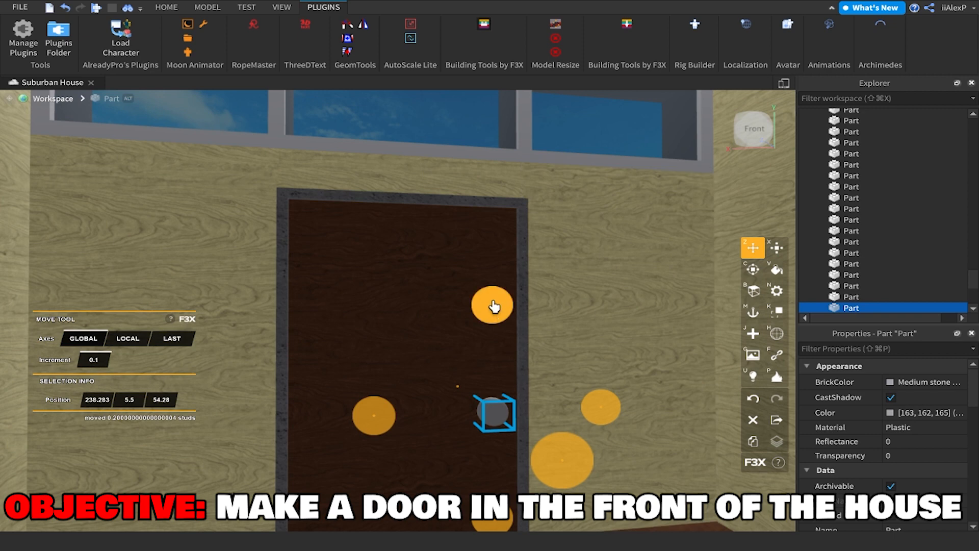
drag(494, 306, 494, 298)
Paint the doorknob Cool yellow.
scroll(544, 301, down, 8)
key(v)
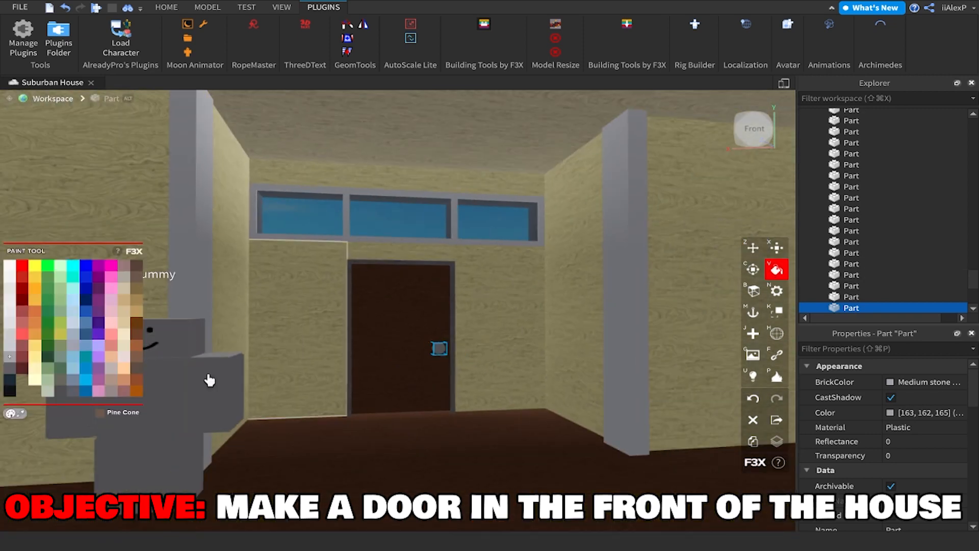
click(35, 348)
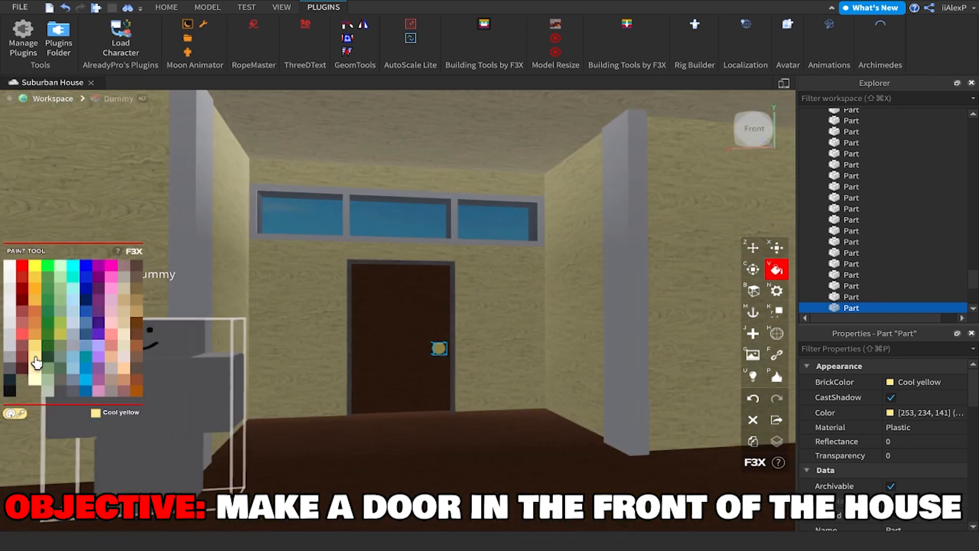
scroll(422, 317, down, 10)
key(z)
click(478, 129)
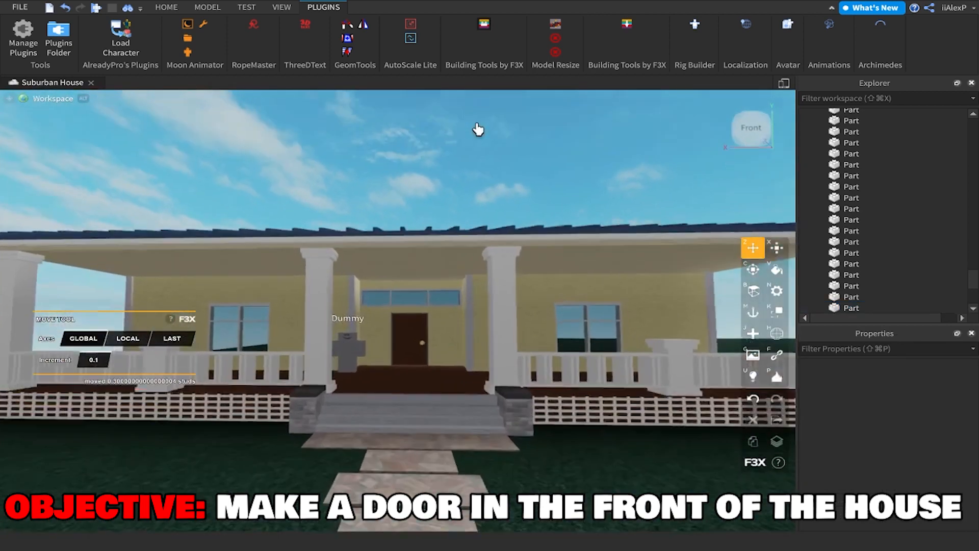
Duplicate the door panel and shrink the copy from both sides to a small pane 0.5 studs wide.
scroll(478, 129, up, 10)
scroll(485, 131, up, 4)
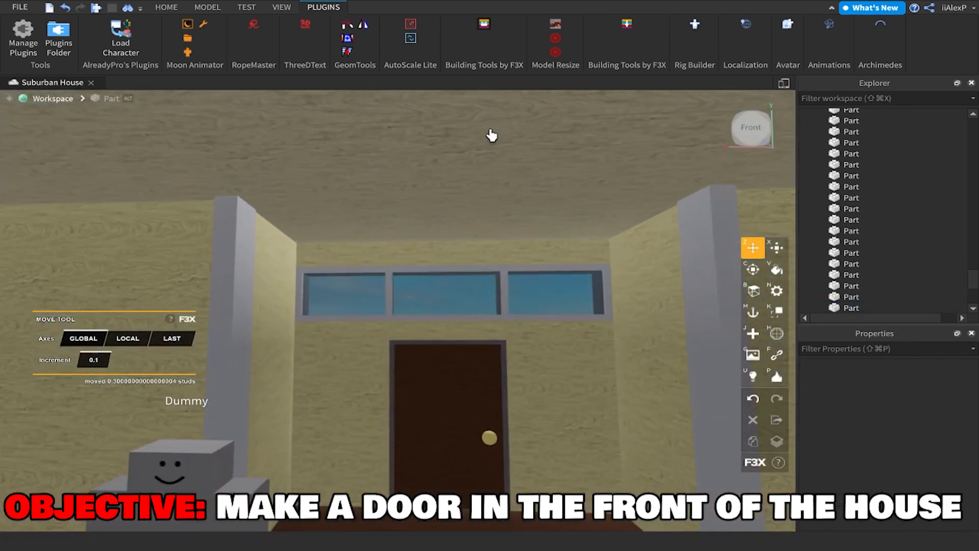
scroll(535, 133, down, 3)
scroll(536, 133, up, 5)
right_drag(536, 133, 520, 263)
scroll(510, 270, up, 3)
click(466, 308)
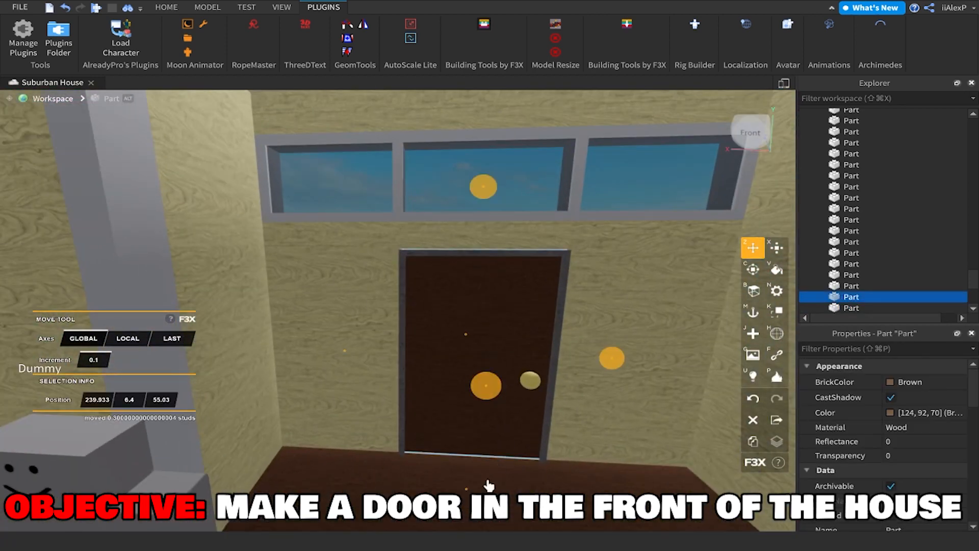
key(x)
drag(487, 477, 493, 423)
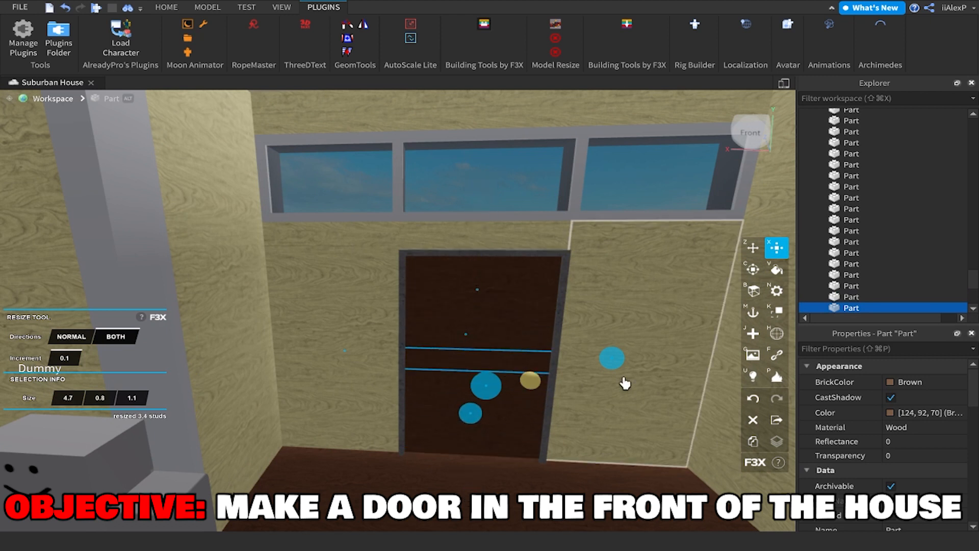
drag(621, 368, 556, 371)
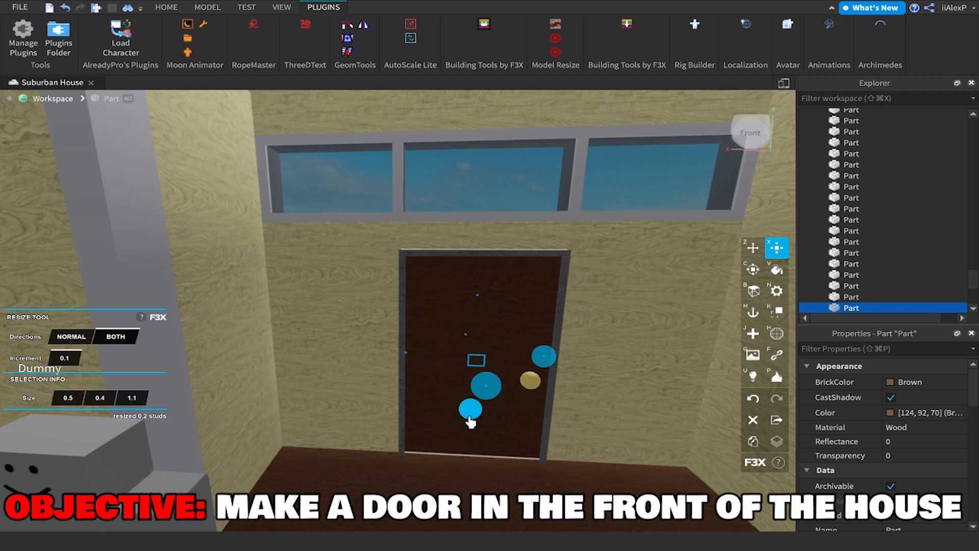
Move the small pane to the door's upper left at position 240.833, 8, 55.03 and make it square.
key(z)
drag(480, 303, 483, 259)
drag(549, 313, 510, 314)
right_drag(514, 312, 511, 315)
key(x)
drag(377, 339, 378, 340)
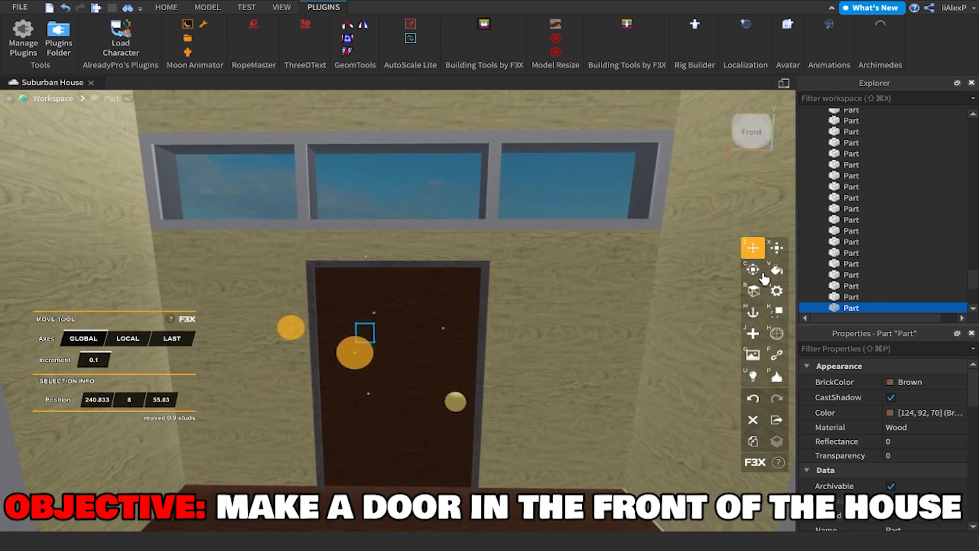
Paint the small square pane Institutional white.
click(776, 270)
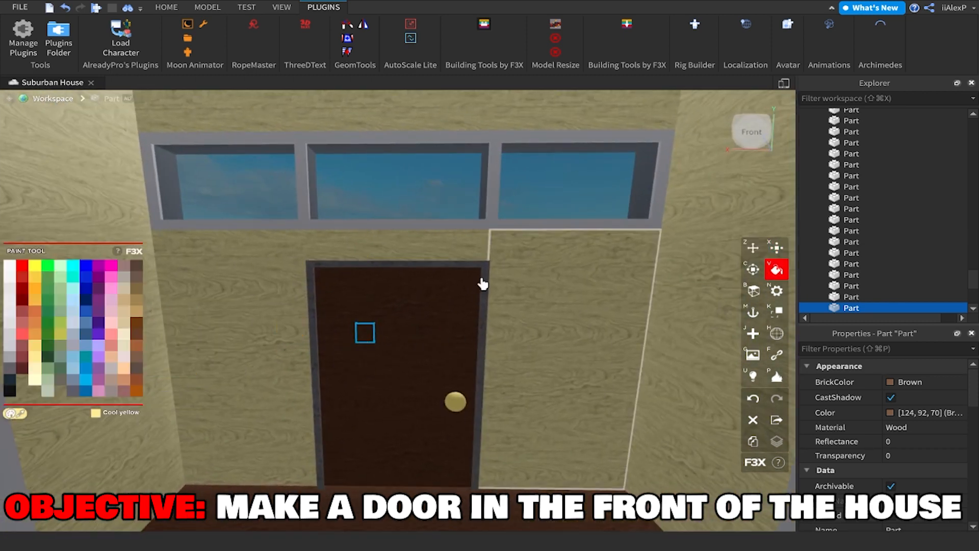
click(10, 276)
key(z)
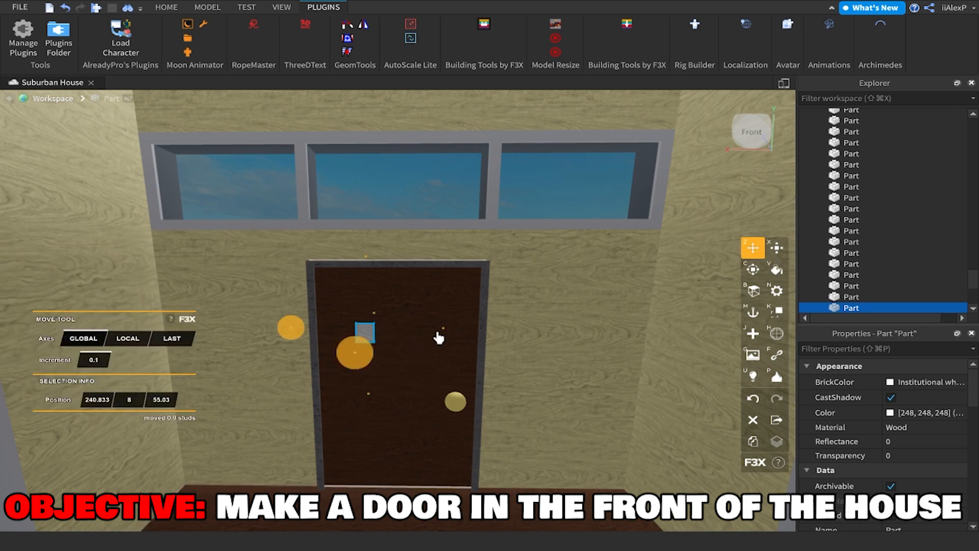
drag(445, 330, 457, 329)
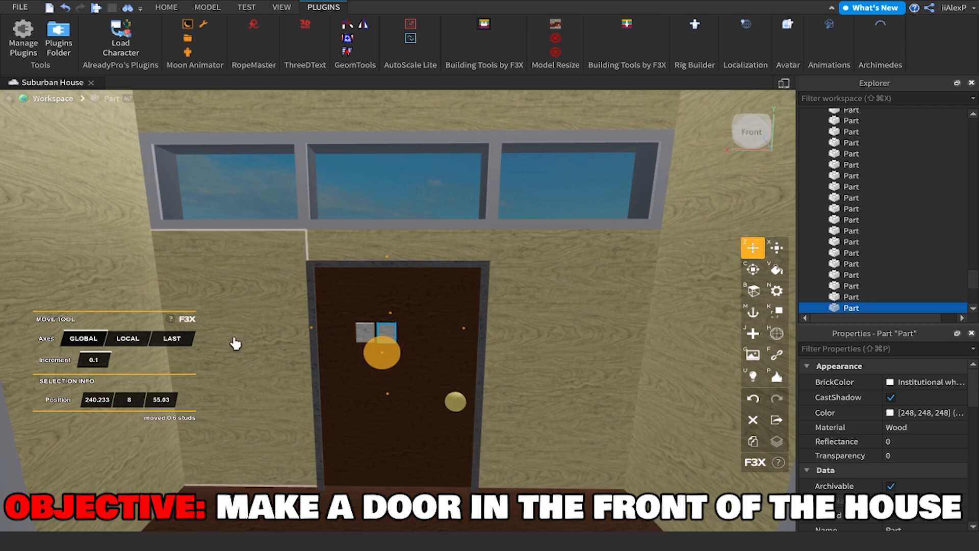
key(Delete)
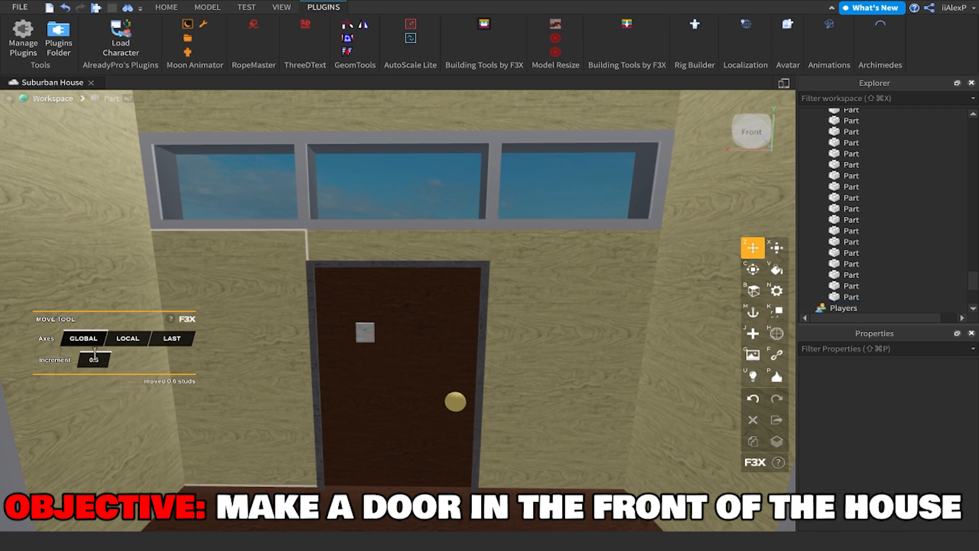
scroll(313, 395, up, 5)
click(336, 351)
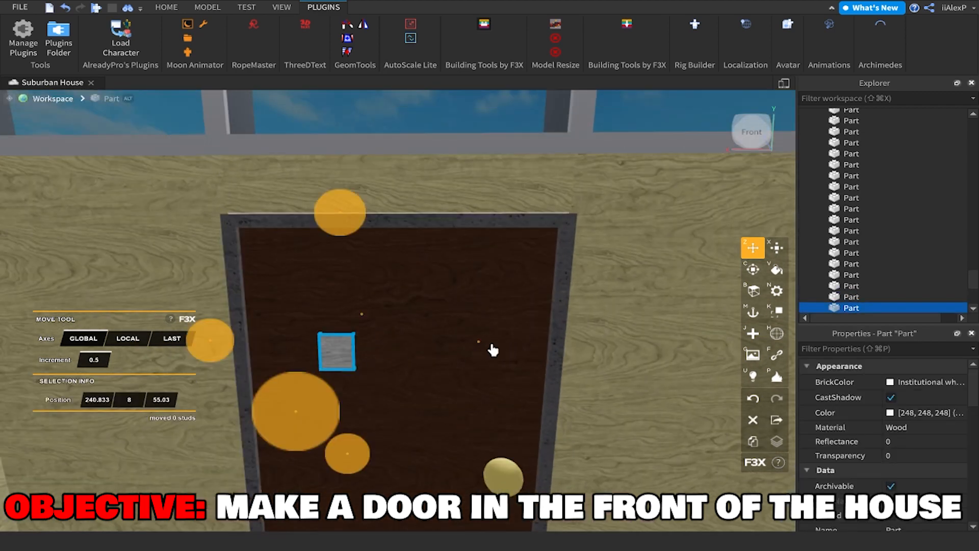
drag(492, 348, 505, 348)
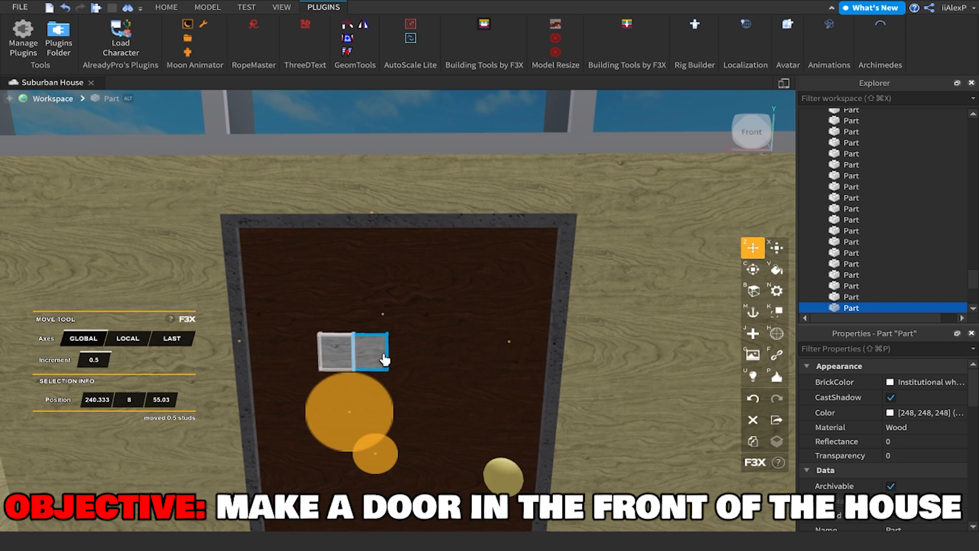
key(Delete)
Set the move increment to 0.9 and duplicate the white pane sideways to form a row of three across the door.
click(332, 356)
click(106, 361)
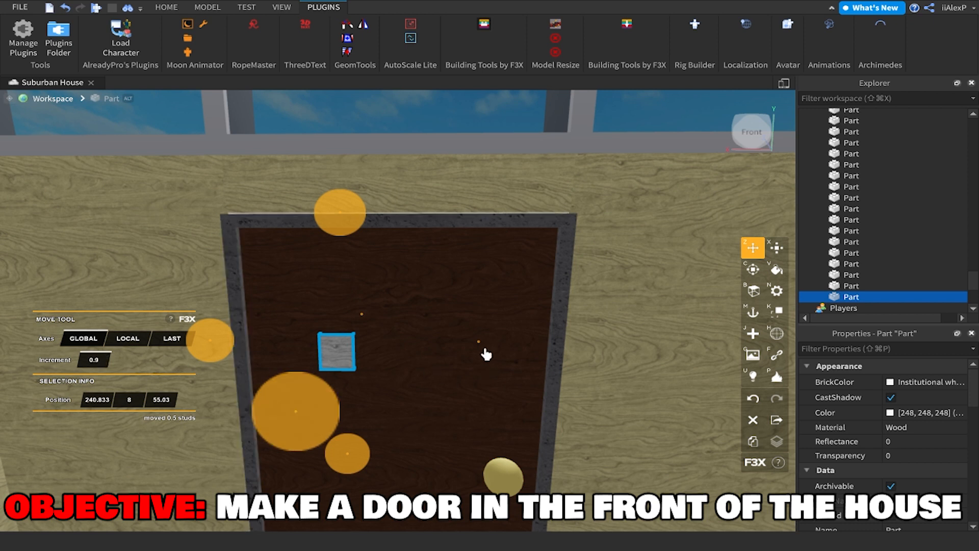
drag(508, 348, 518, 345)
key(super+z)
key(super+z)
key(super+d)
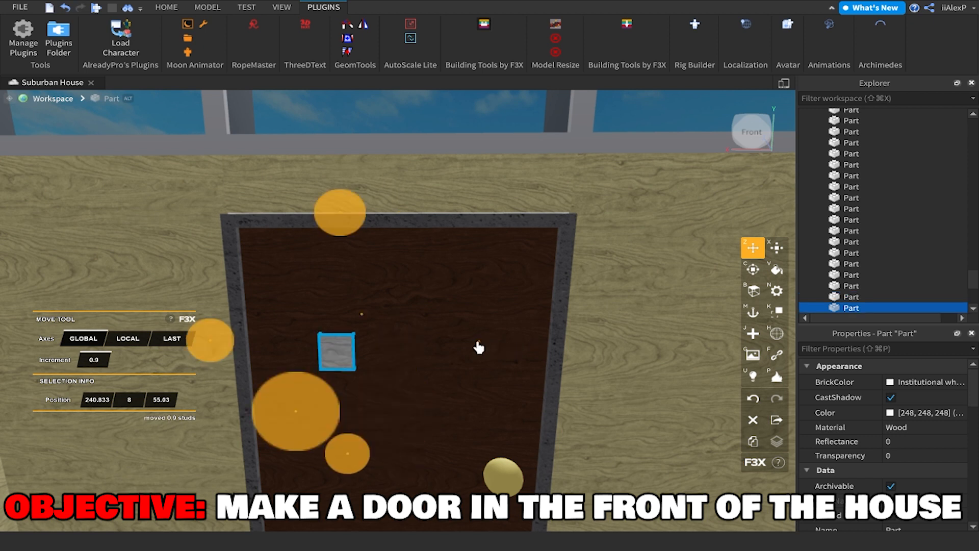
drag(497, 347, 557, 345)
Duplicate the row of three panes vertically at 0.9-stud spacing to build a grid of four rows.
scroll(392, 385, down, 5)
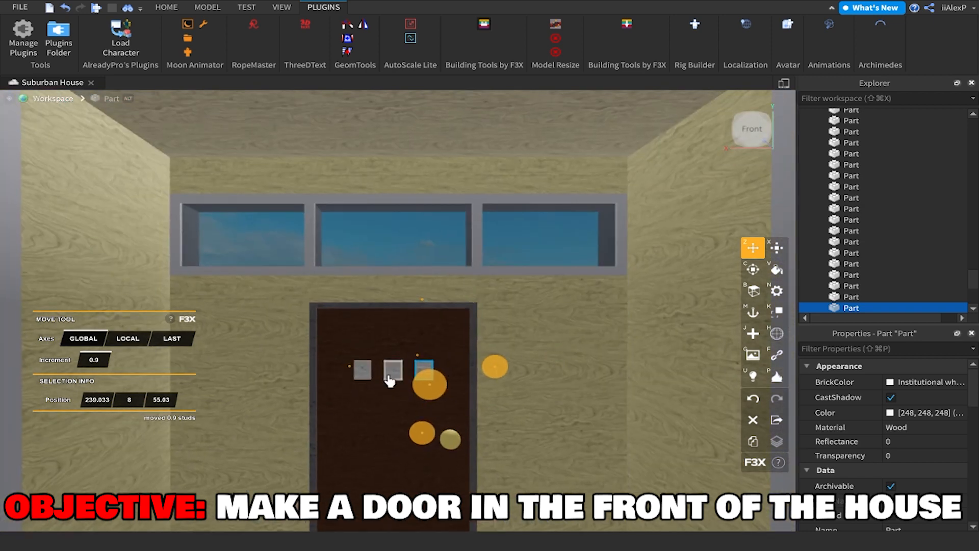
shift+click(389, 380)
shift+click(362, 370)
mouse_move(393, 302)
mouse_down()
mouse_move(394, 320)
mouse_move(402, 286)
mouse_up()
scroll(403, 286, down, 5)
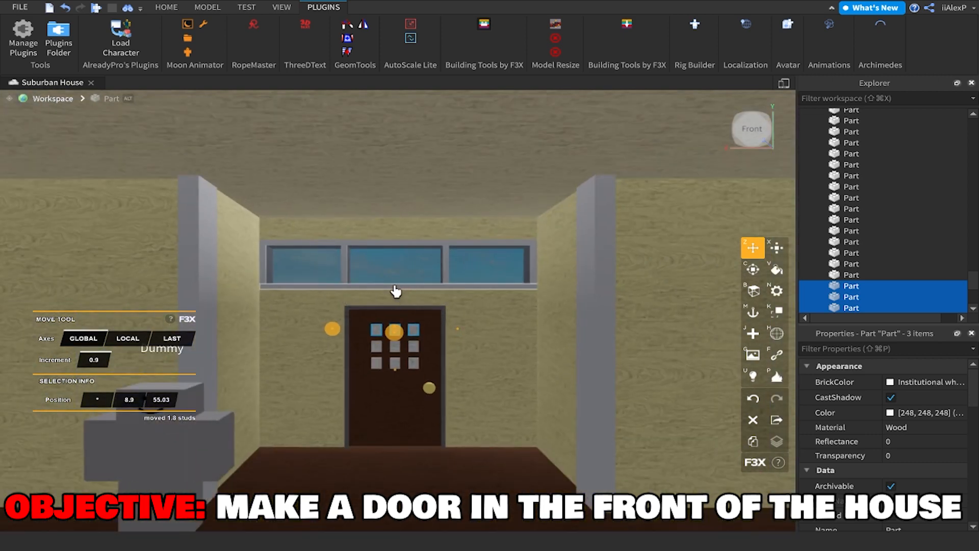
drag(396, 296, 391, 337)
Set the move increment to 0.1 and lower the yellow doorknob to height 5.5.
click(430, 390)
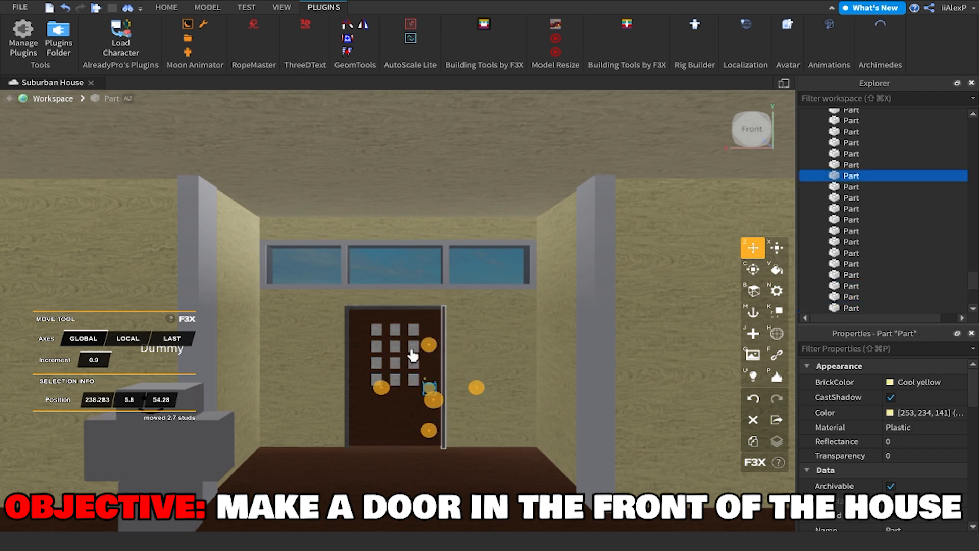
click(106, 363)
text(0.)
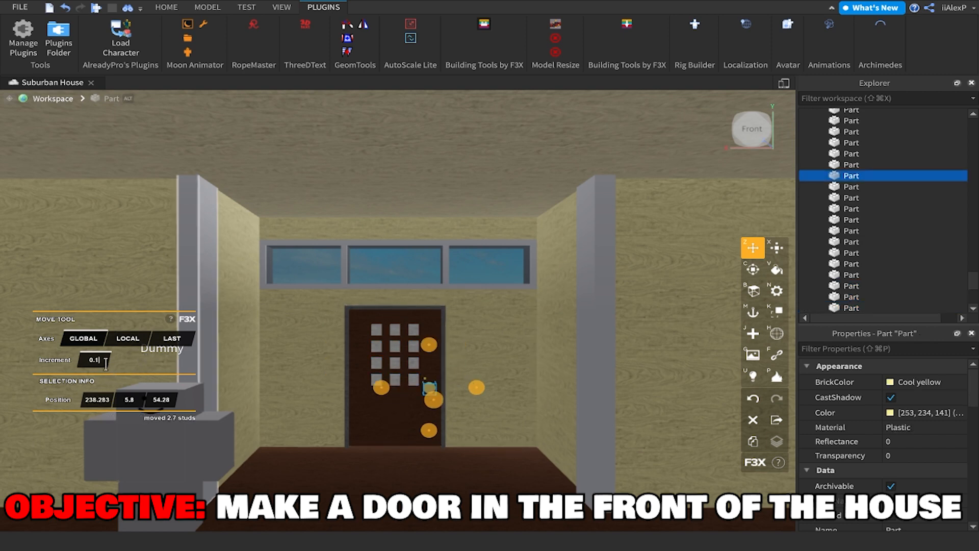
text(1)
key(Return)
scroll(113, 371, up, 2)
drag(442, 360, 438, 363)
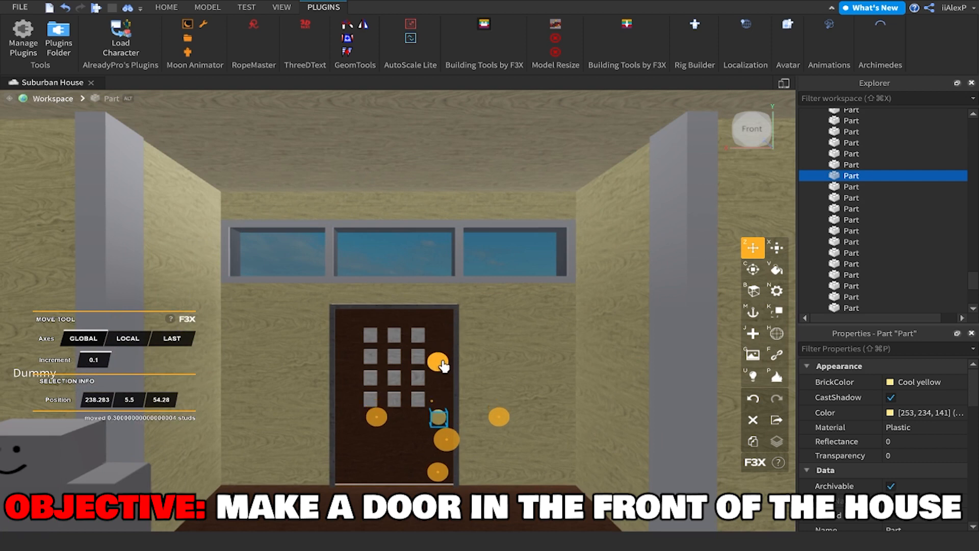
scroll(439, 363, up, 5)
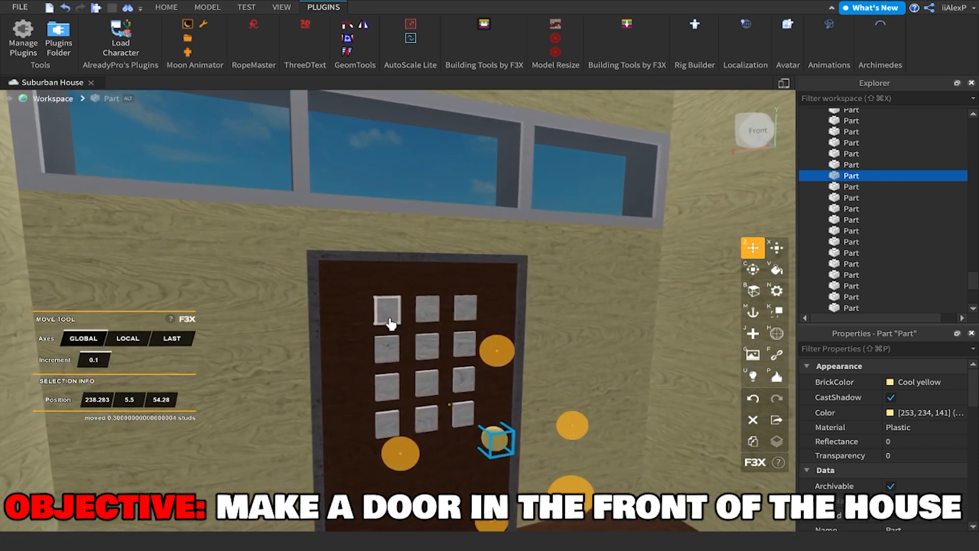
Duplicate the brown door slab and thicken the copy to 1.2 studs deep.
scroll(391, 323, down, 5)
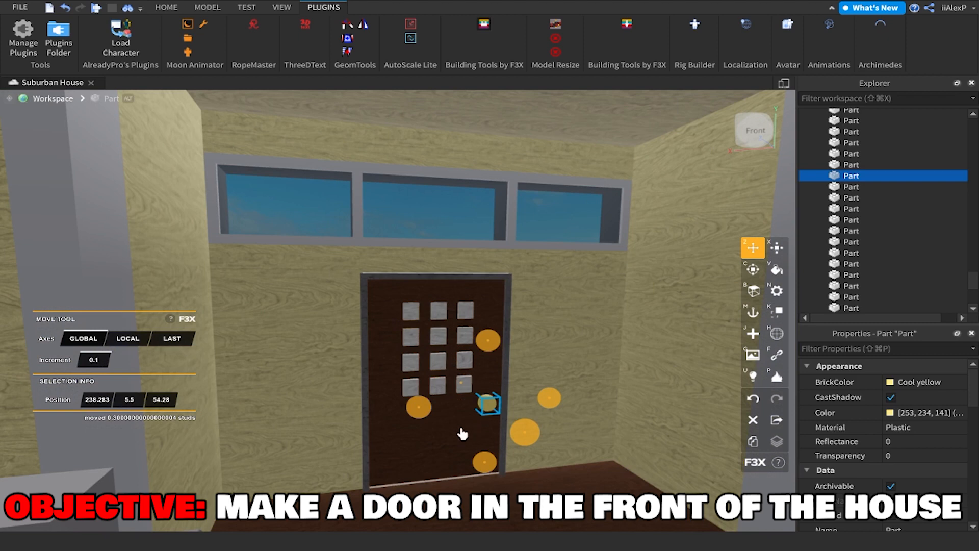
click(461, 432)
click(460, 402)
key(x)
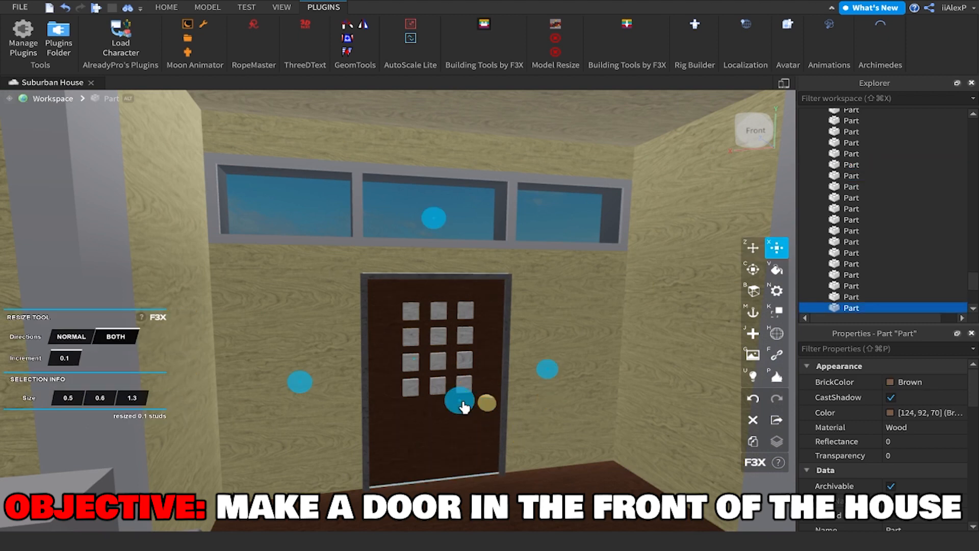
click(64, 341)
right_drag(239, 349, 360, 367)
scroll(306, 360, up, 2)
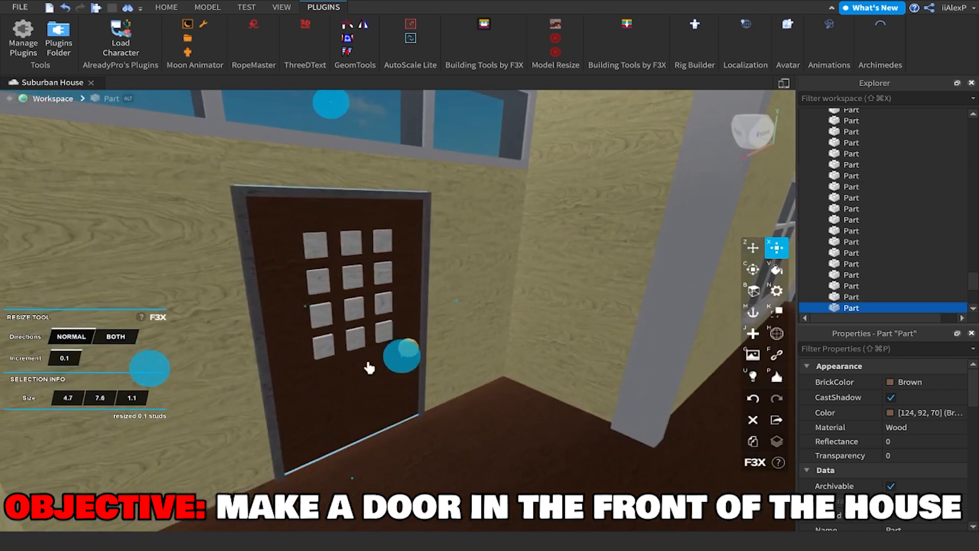
drag(387, 366, 394, 362)
key(f)
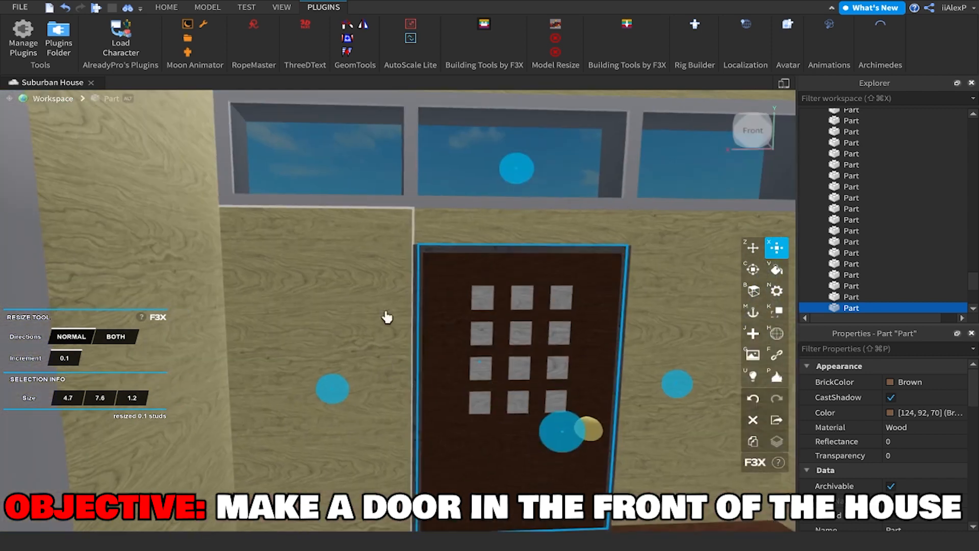
Shrink the duplicated slab to a block 2.4 studs wide and 3 studs high in the door's lower half.
drag(381, 183, 376, 338)
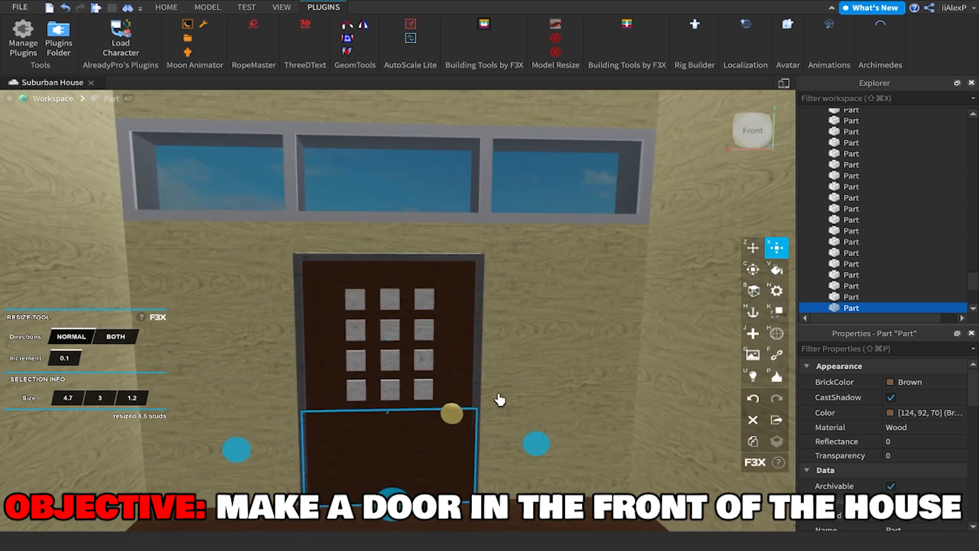
drag(499, 448, 492, 449)
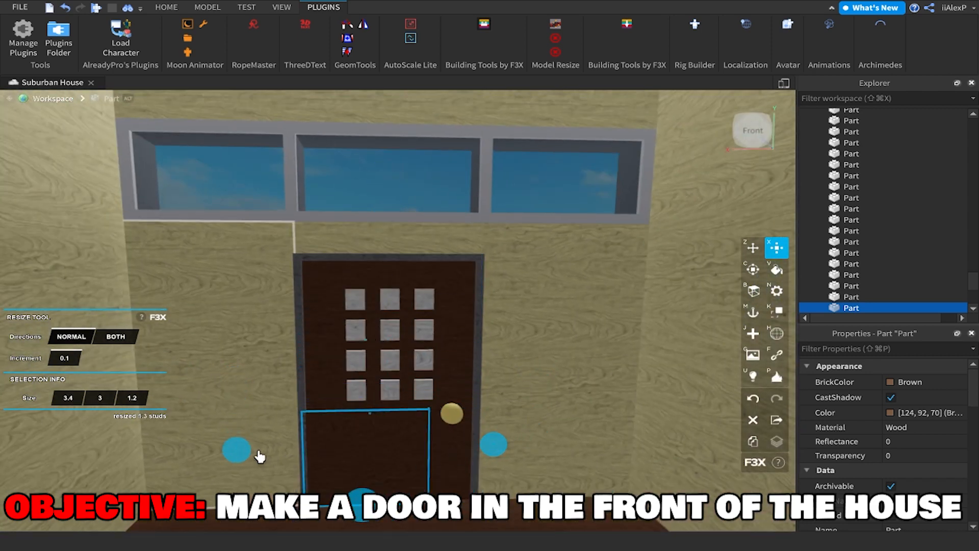
drag(254, 453, 277, 451)
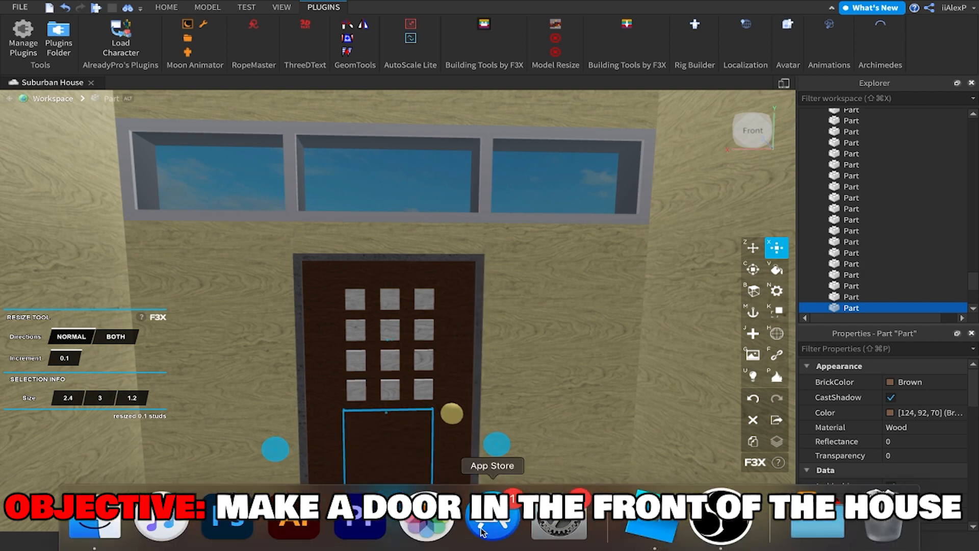
Resize the lower block to 2.6 studs high and 1.3 studs deep, centred at height 4.3.
right_drag(448, 354, 448, 352)
drag(437, 392, 433, 380)
right_drag(453, 378, 449, 378)
drag(318, 356, 311, 357)
right_drag(306, 355, 286, 346)
key(z)
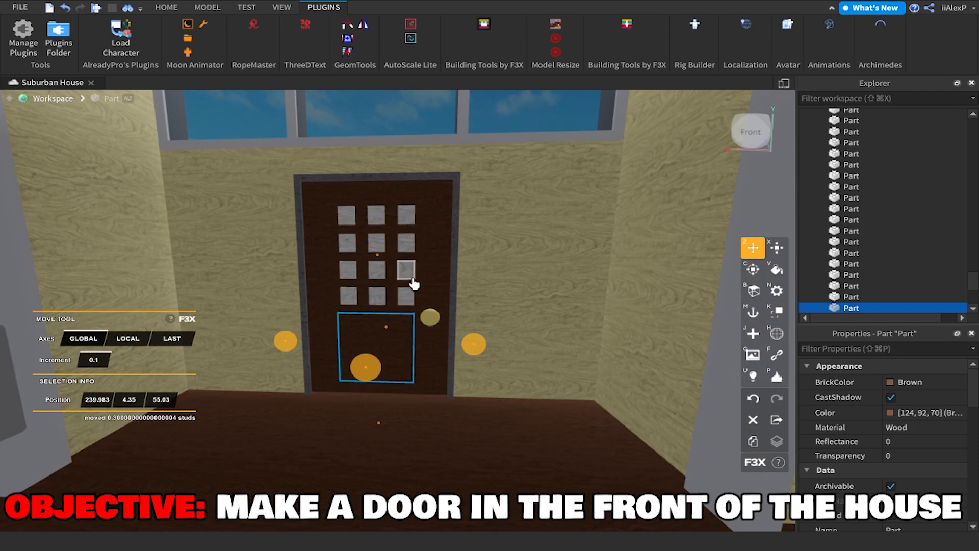
key(x)
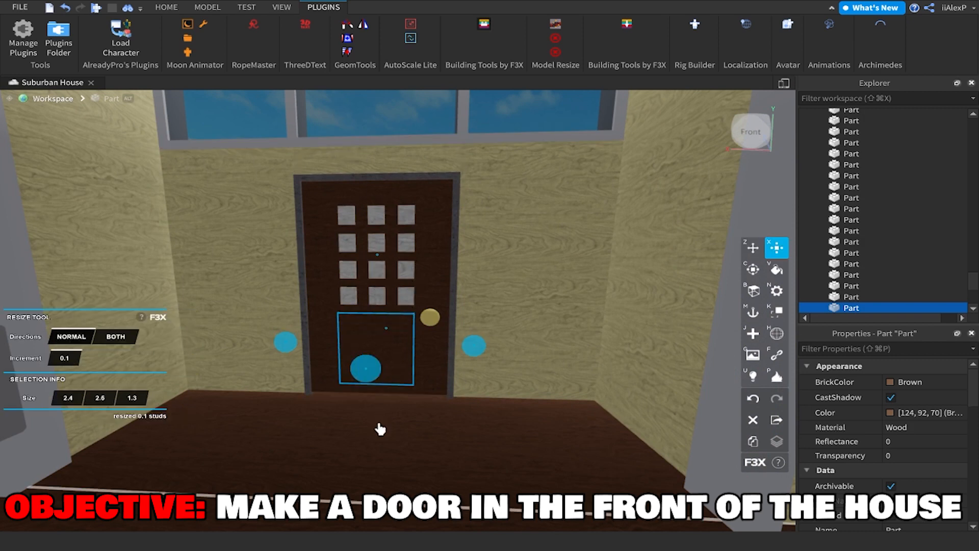
key(z)
right_drag(381, 430, 391, 404)
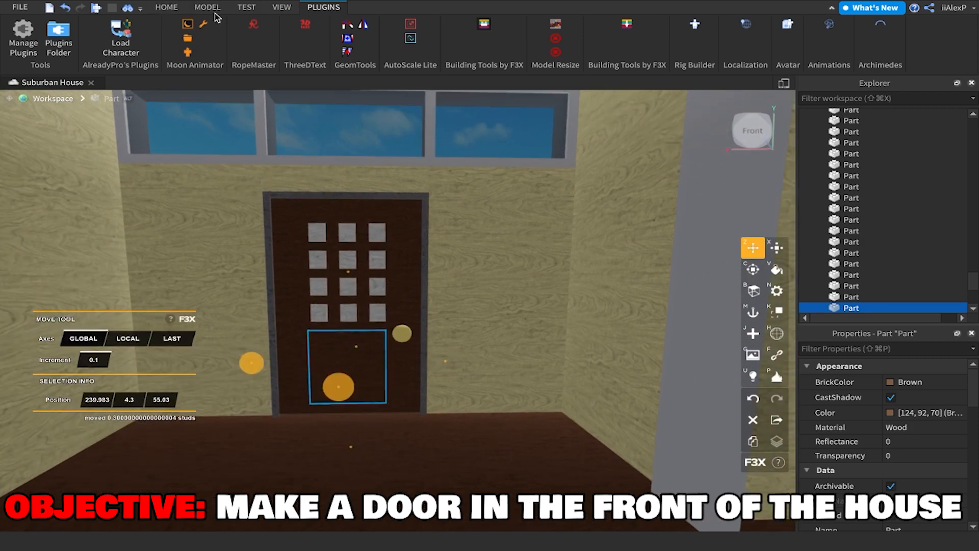
Negate the lower block and union it with the door slab to cut a rectangular opening.
click(208, 7)
key(ctrl+shift+n)
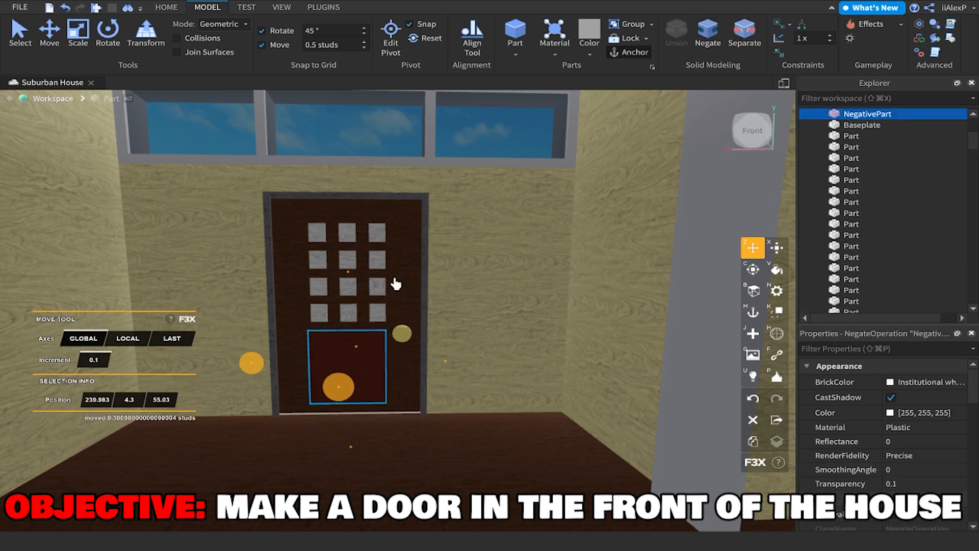
shift+click(403, 280)
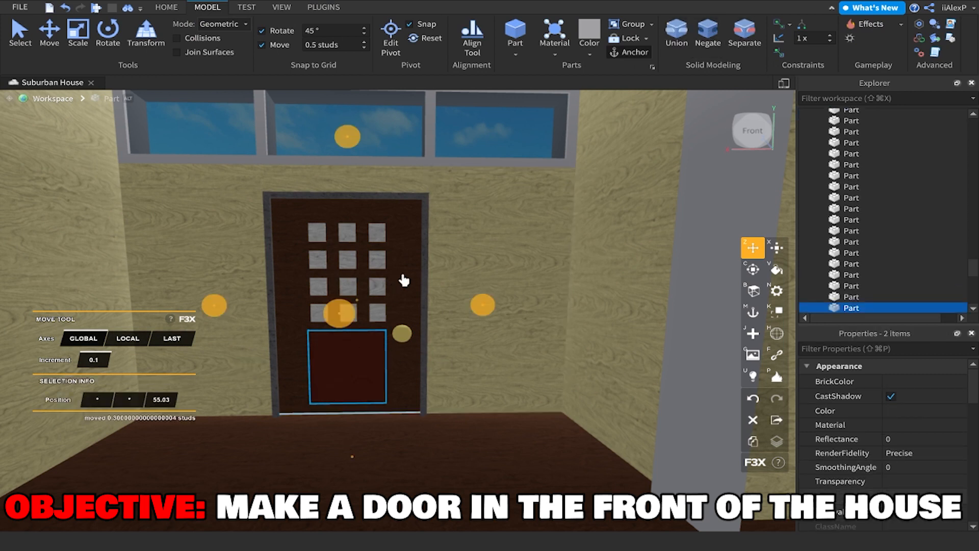
click(683, 26)
Negate all twelve white panes together and union them with the door to cut a grid of square openings.
click(380, 290)
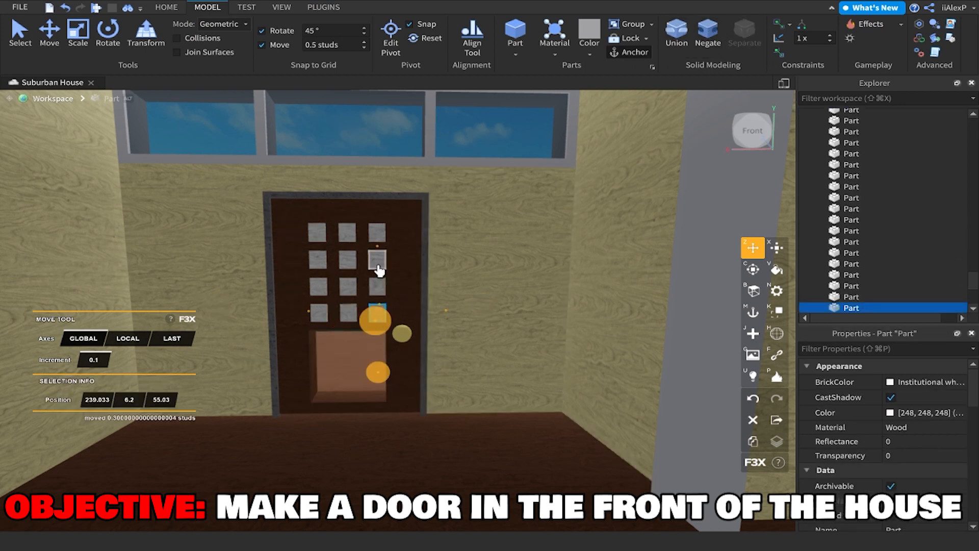
shift+click(378, 267)
shift+click(378, 238)
right_drag(394, 284, 404, 292)
key(a)
key(w)
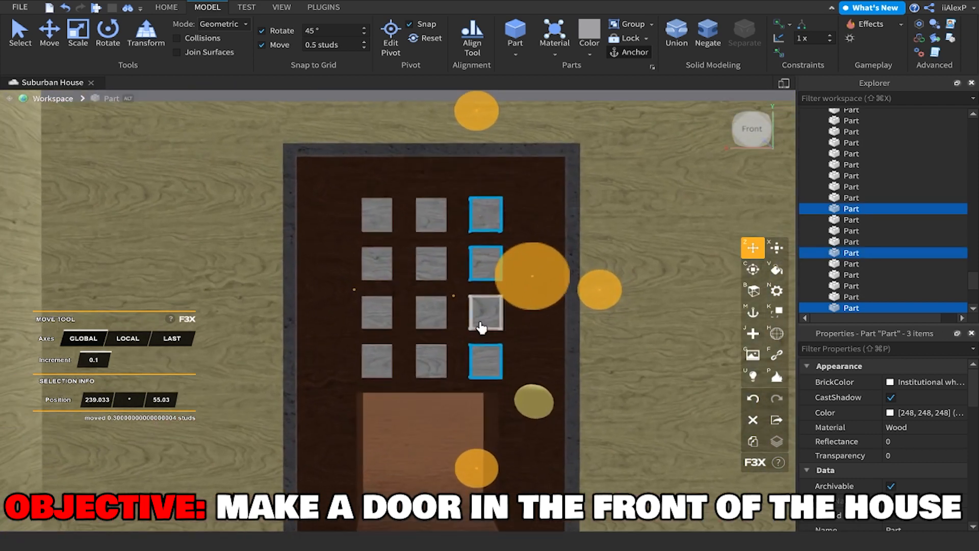
shift+click(481, 326)
shift+click(431, 321)
shift+click(433, 360)
shift+click(383, 361)
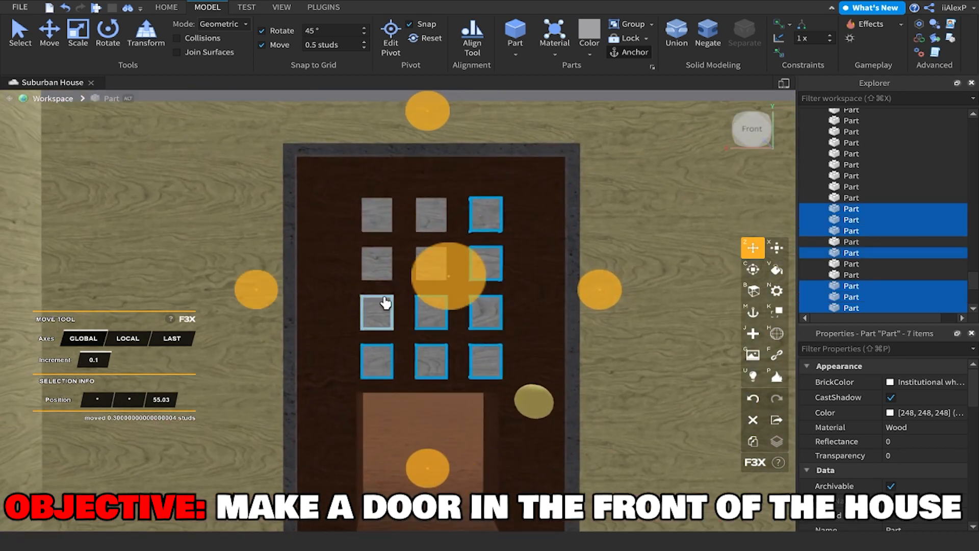
shift+click(384, 312)
shift+click(382, 258)
shift+click(382, 216)
shift+click(431, 216)
right_drag(434, 234, 404, 257)
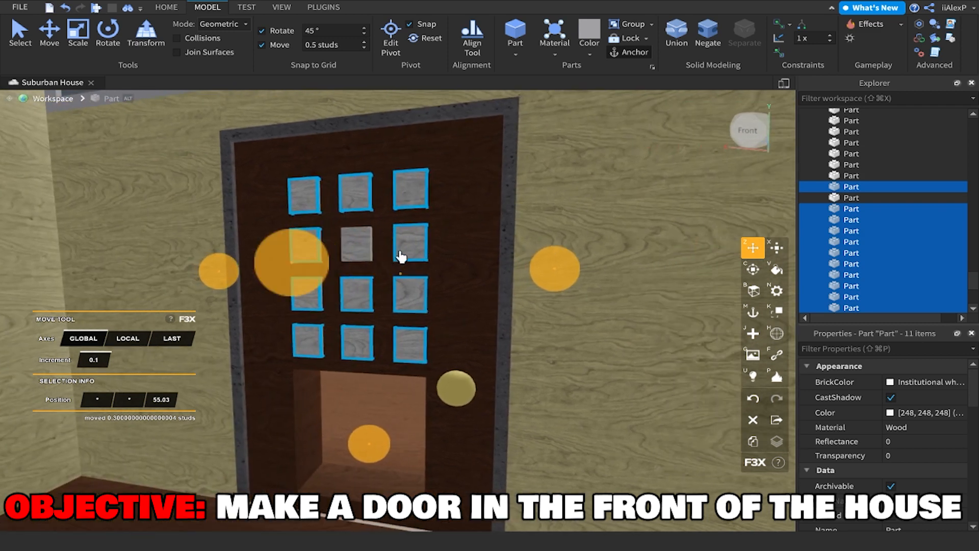
shift+click(371, 251)
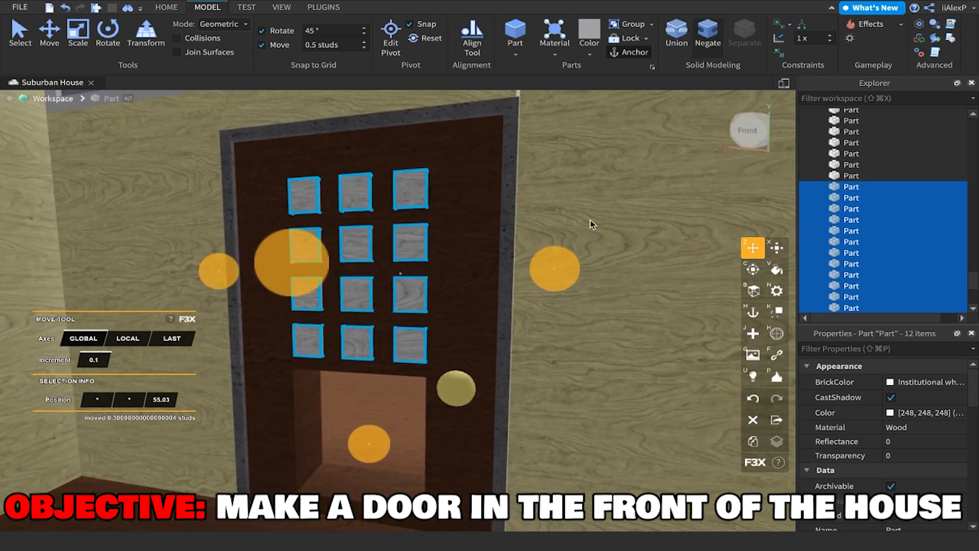
shift+click(485, 211)
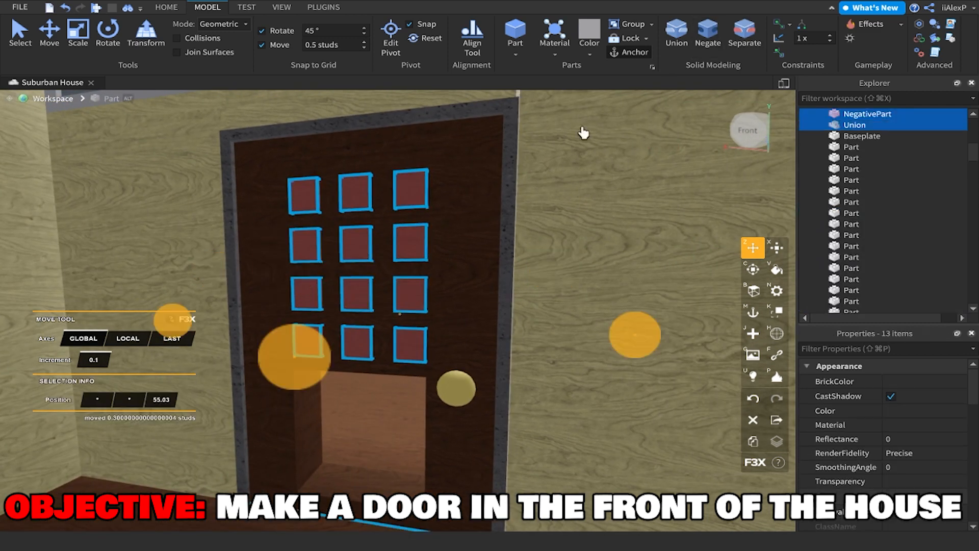
click(684, 40)
right_drag(576, 188, 586, 188)
key(s)
click(576, 171)
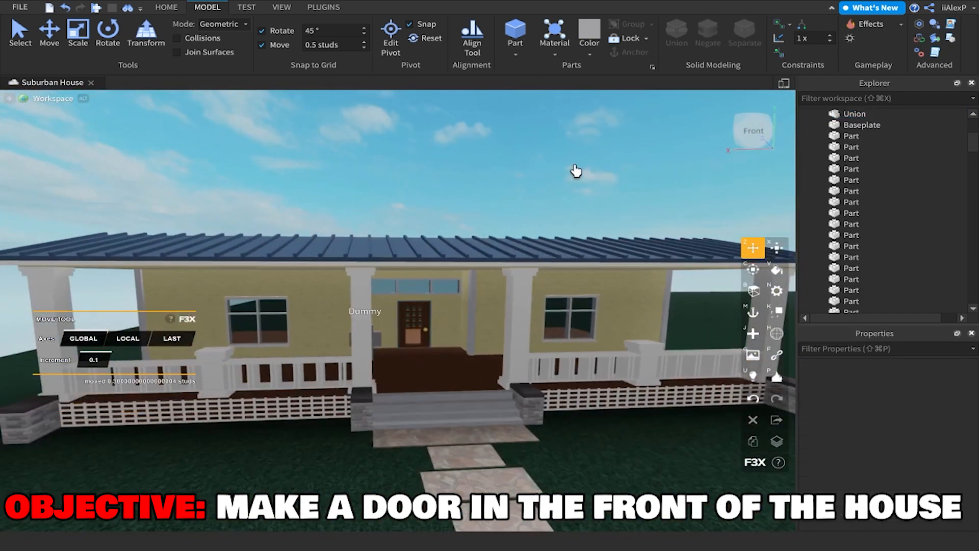
Duplicate the Buttermilk wall panel beside the door, place it behind the lower door opening and resize it to 3.1 × 2.8 × 1 studs.
key(w)
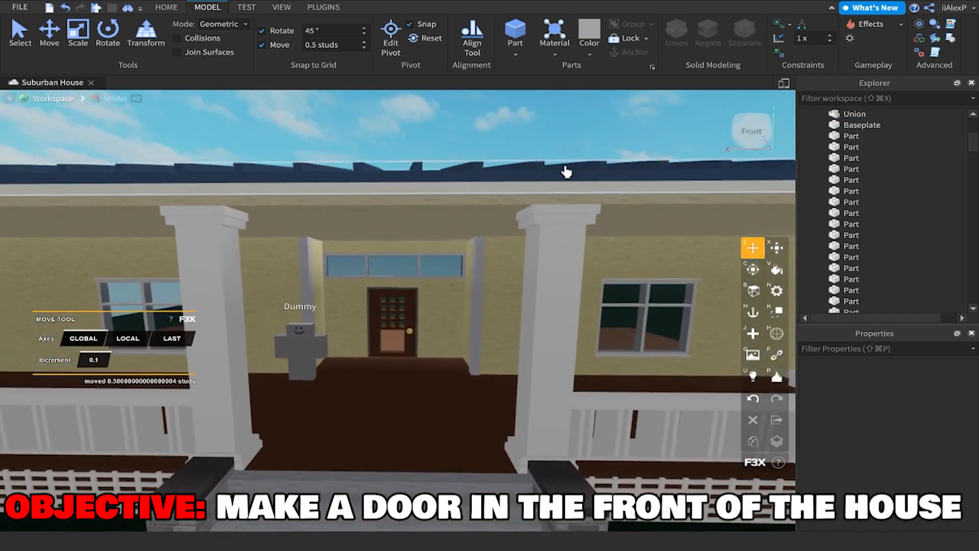
key(w)
click(452, 323)
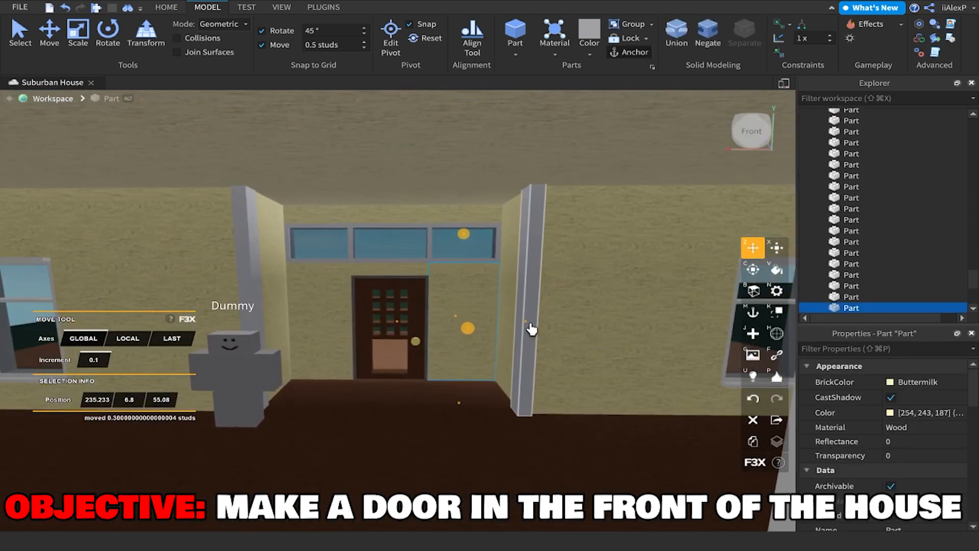
drag(510, 326, 462, 334)
key(x)
key(w)
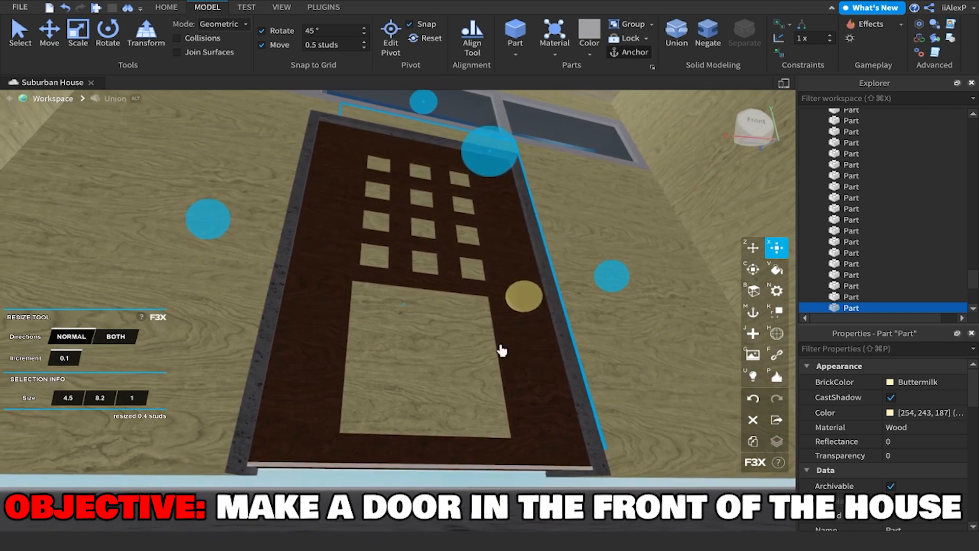
drag(488, 148, 458, 225)
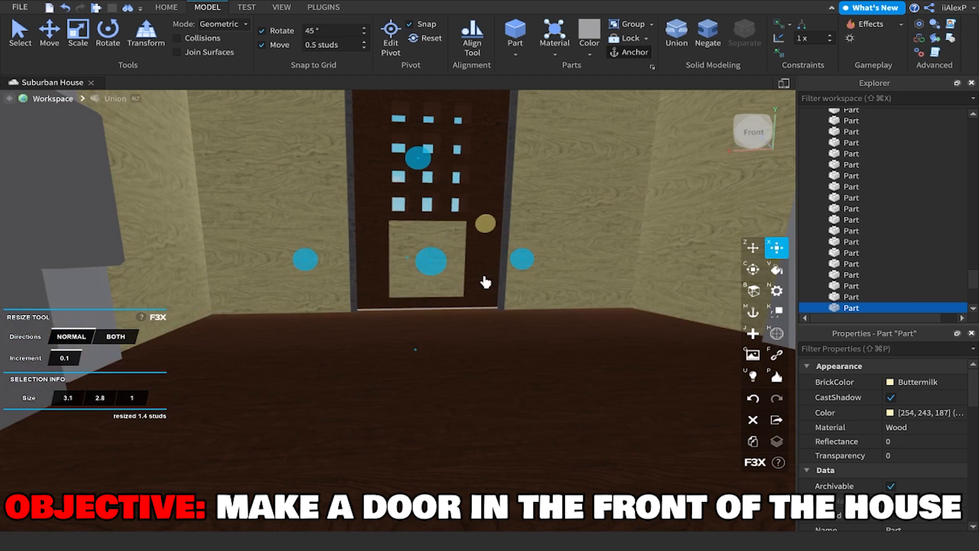
Apply the door's brown 124, 92, 70 to the panel behind the lower opening and lighten it to 148, 109, 83.
click(485, 282)
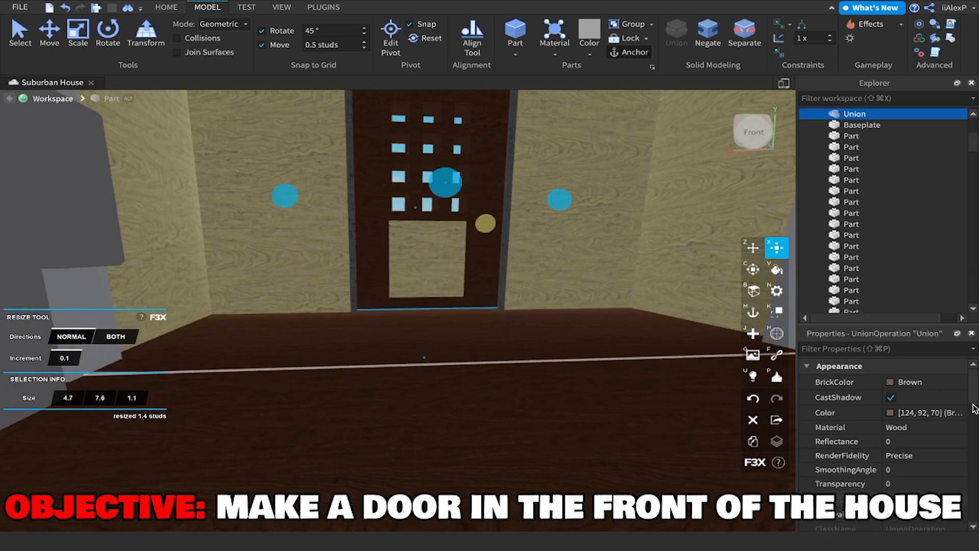
click(933, 413)
text(124, 92, 70)
key(Return)
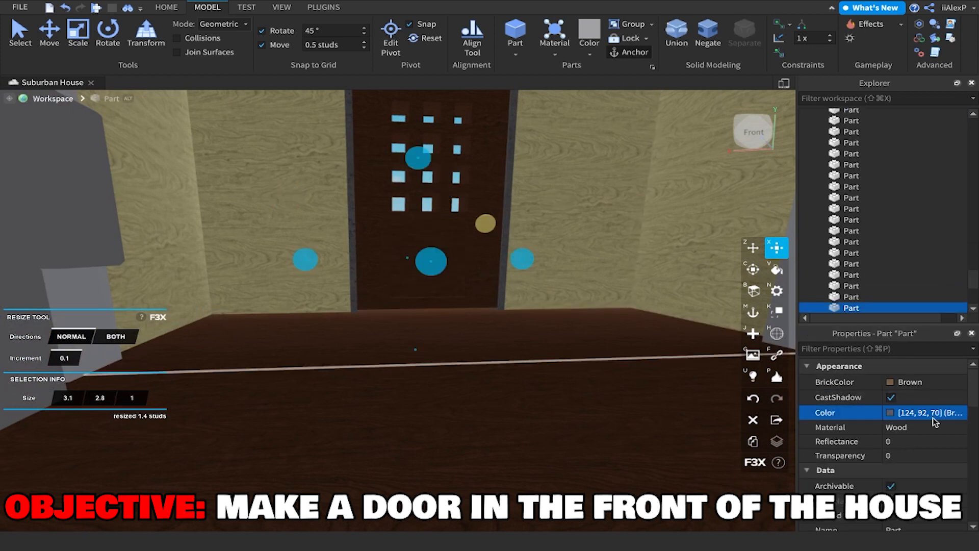
click(889, 413)
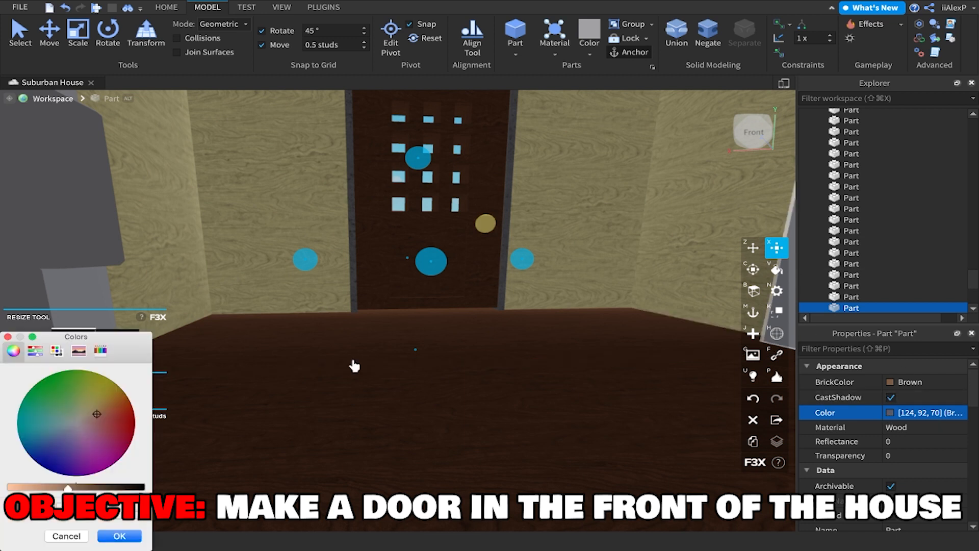
drag(68, 488, 58, 494)
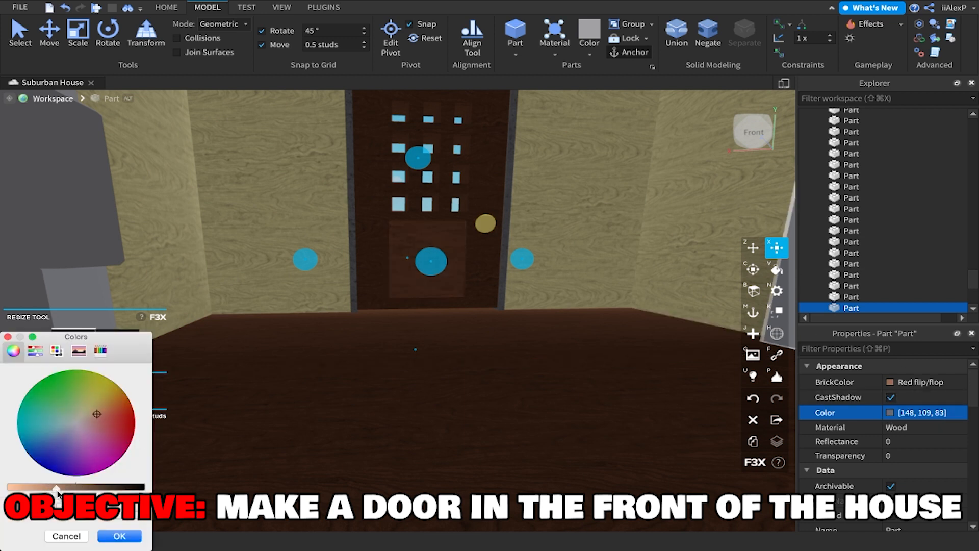
click(113, 541)
Duplicate the lighter brown panel 2.9 studs upward behind the square openings and stretch the copy to 3.5 studs high.
scroll(212, 500, down, 10)
key(z)
right_drag(297, 457, 426, 487)
scroll(341, 382, up, 8)
scroll(372, 419, up, 3)
scroll(426, 487, down, 3)
drag(426, 488, 416, 402)
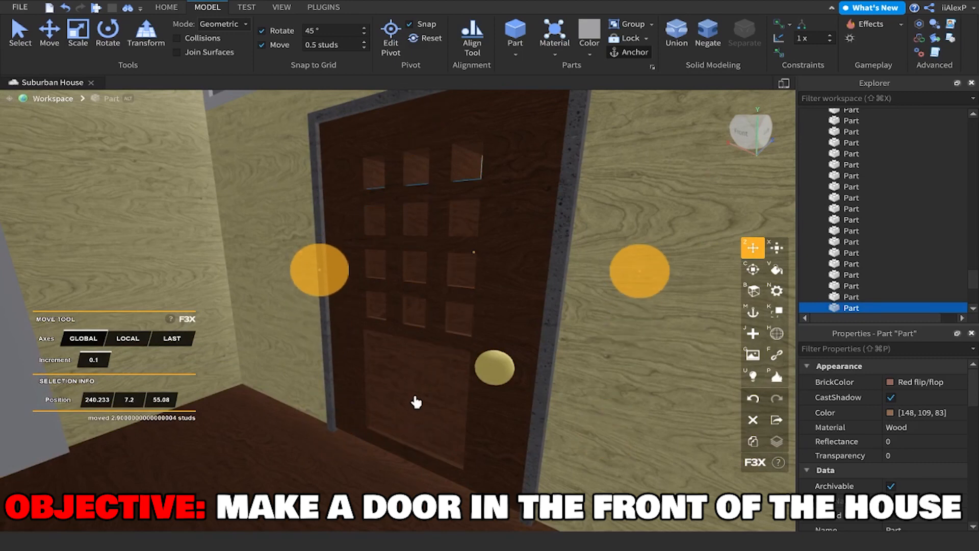
right_drag(417, 402, 435, 269)
scroll(435, 269, down, 4)
key(x)
drag(370, 185, 377, 164)
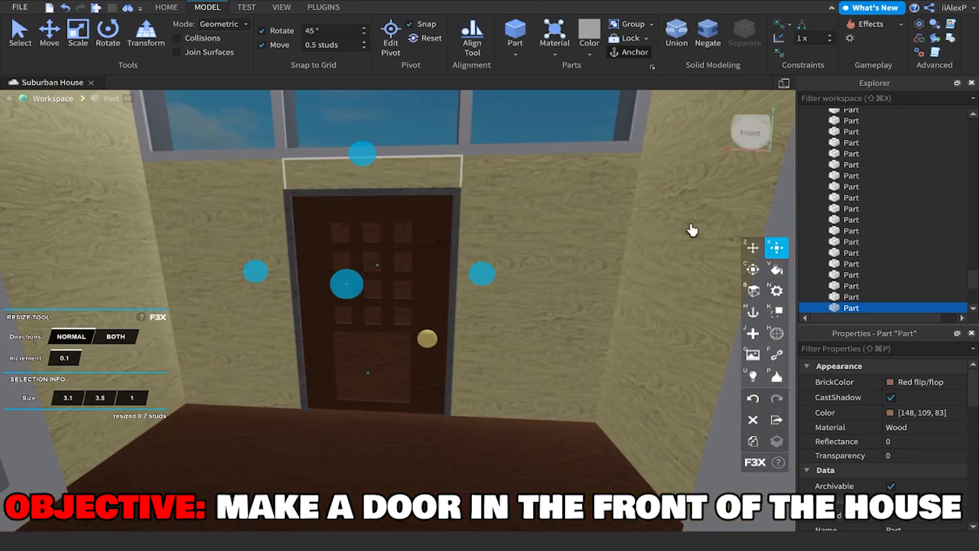
Paint the panel behind the square openings Black and give it Smooth Plastic material with 0.5 transparency.
click(777, 272)
click(9, 379)
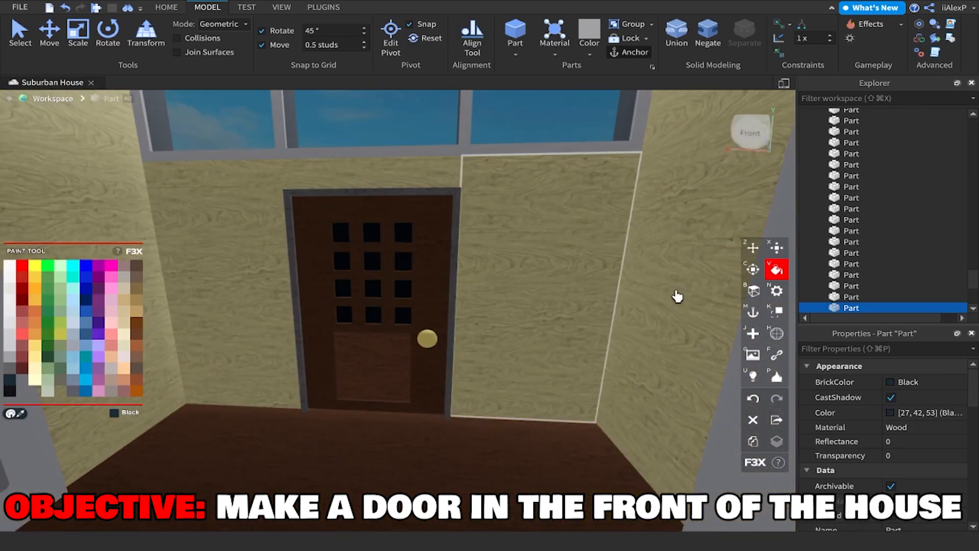
click(774, 292)
click(92, 292)
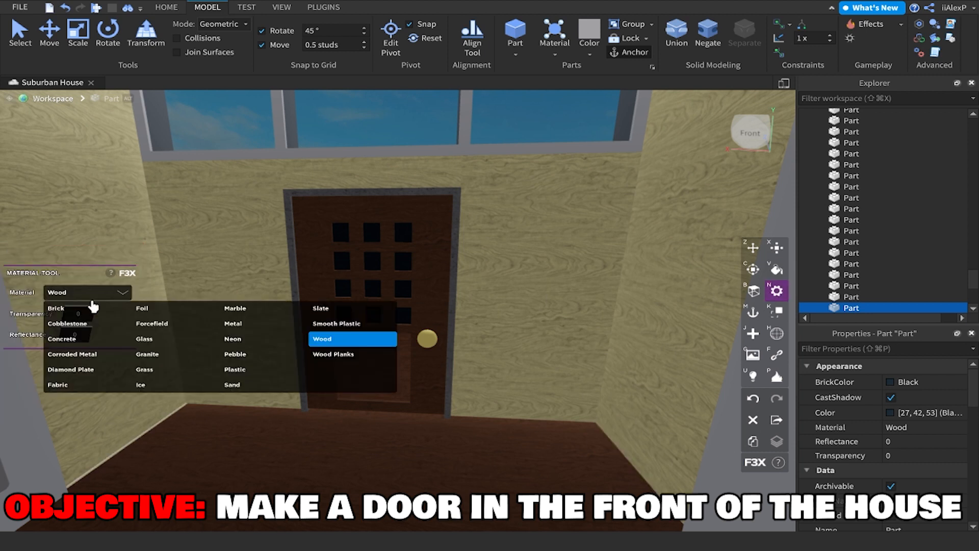
click(326, 325)
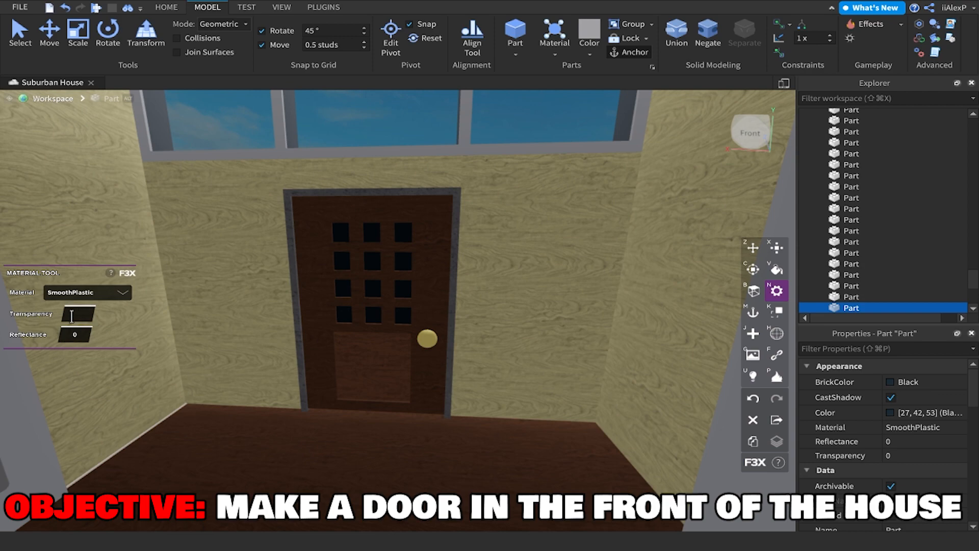
text(0.5)
key(Return)
Group the door union with its two yellow doorknob parts into one model and lower the model by 0.3 studs.
key(s)
key(z)
right_drag(430, 288, 415, 193)
click(415, 192)
key(w)
key(w)
key(s)
click(505, 388)
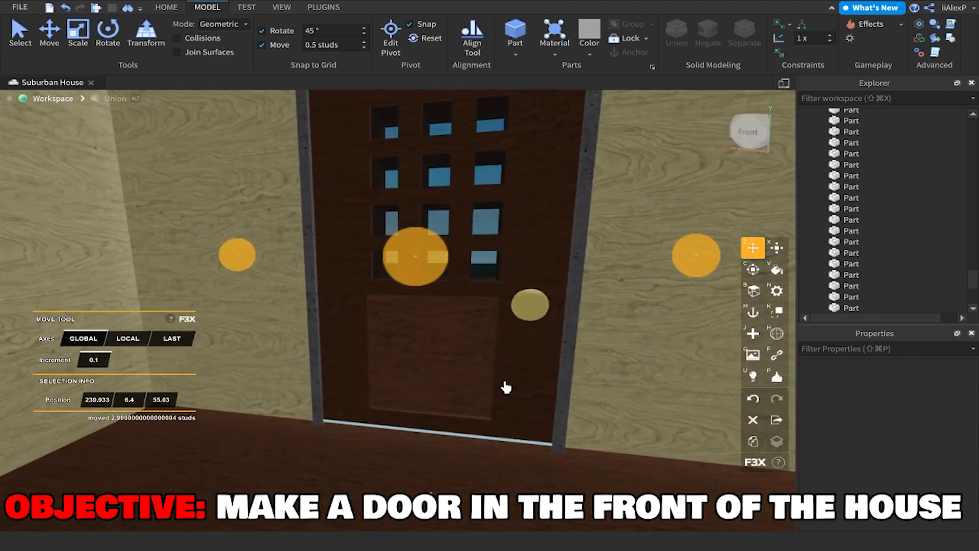
shift+click(528, 309)
shift+click(543, 306)
key(s)
right_drag(544, 307, 408, 267)
drag(343, 124, 353, 263)
key(super+z)
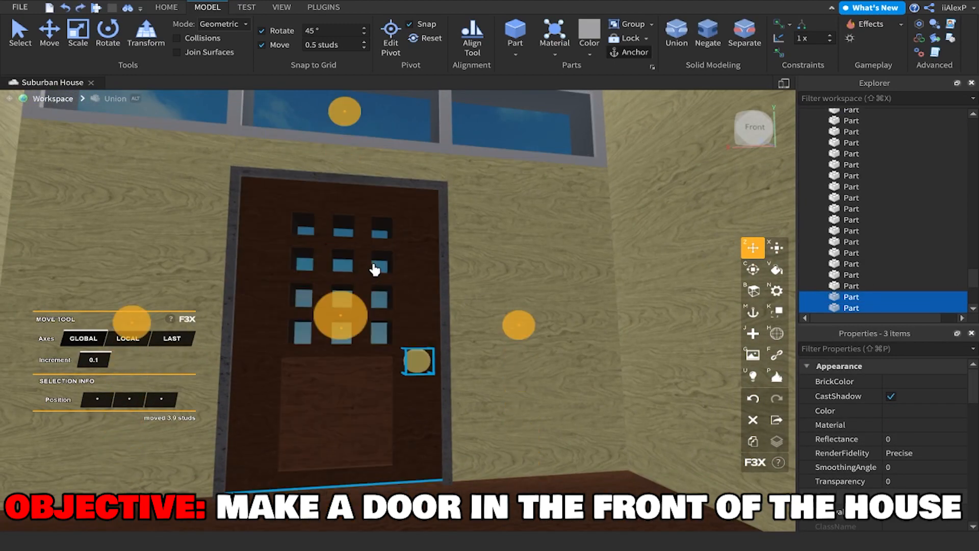
key(super+g)
drag(343, 110, 350, 123)
Examine the fit of the grouped door in its frame and against the floor from several distances.
key(s)
click(534, 451)
right_drag(534, 451, 540, 536)
key(w)
key(s)
key(w)
right_drag(511, 326, 511, 320)
key(s)
key(s)
right_drag(724, 521, 724, 522)
key(w)
key(s)
click(593, 399)
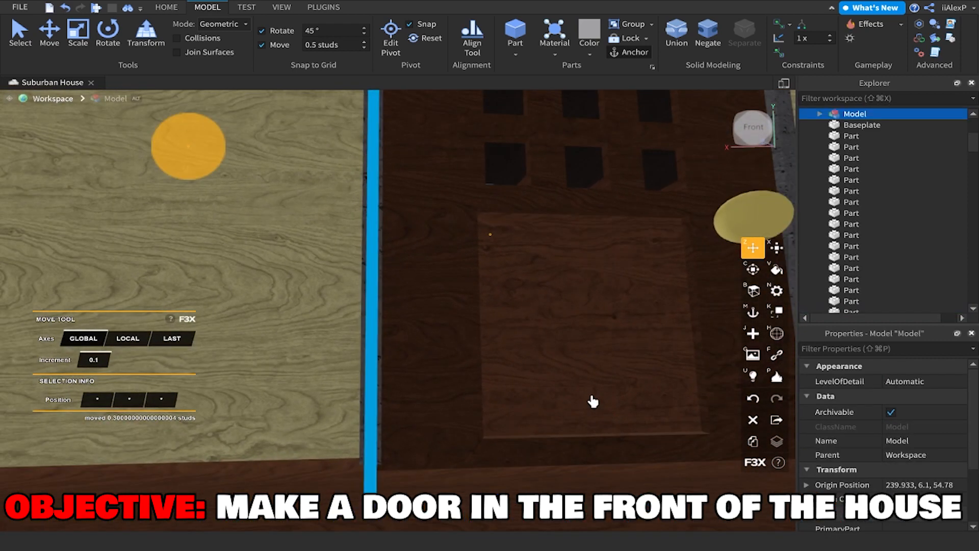
Ungroup the door model and resize the two concrete side strips of the door frame to 7.9 studs high.
key(super+u)
key(s)
right_drag(588, 435, 574, 448)
click(573, 448)
click(376, 326)
click(385, 325)
key(x)
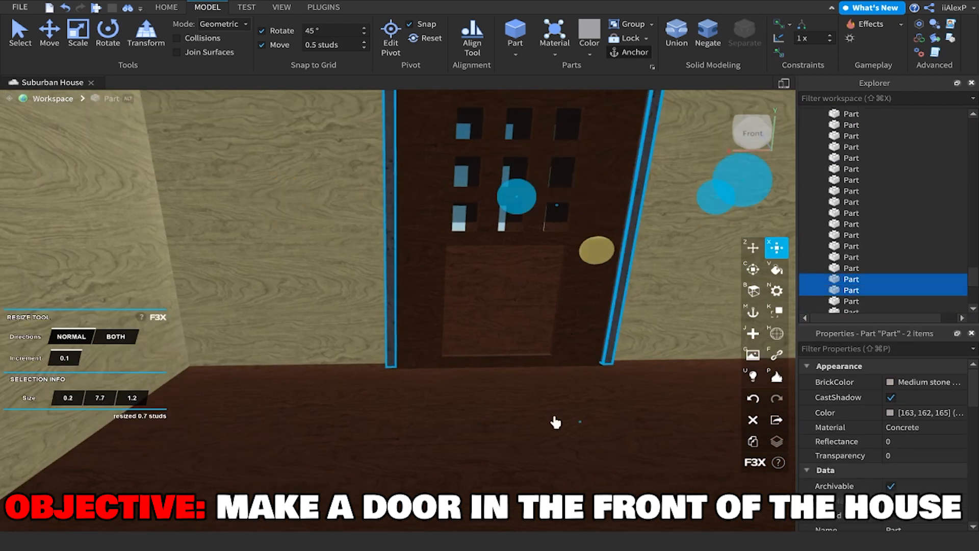
click(638, 437)
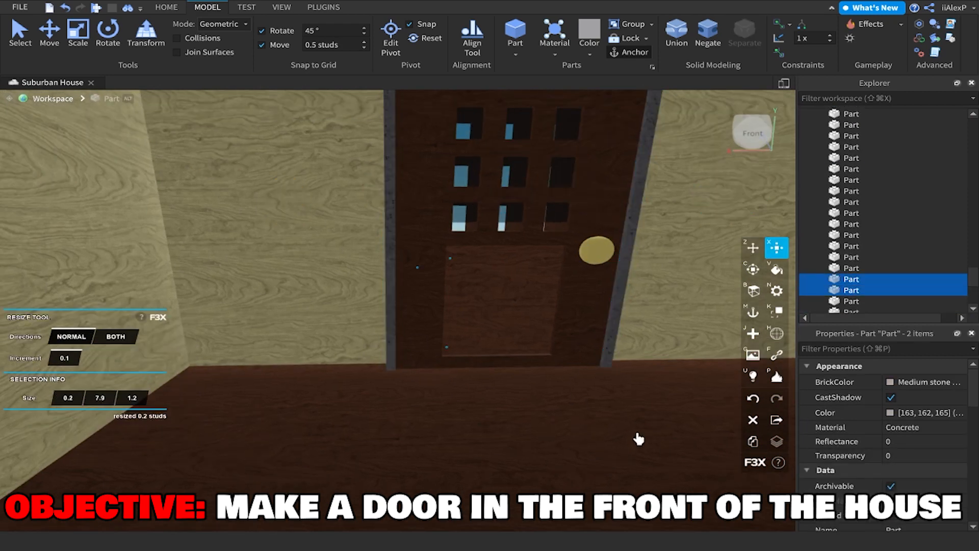
Stretch the transparent black panel to 3.8 studs high and lower the top strip of the door frame by 0.1 studs.
right_drag(638, 437, 525, 269)
click(525, 268)
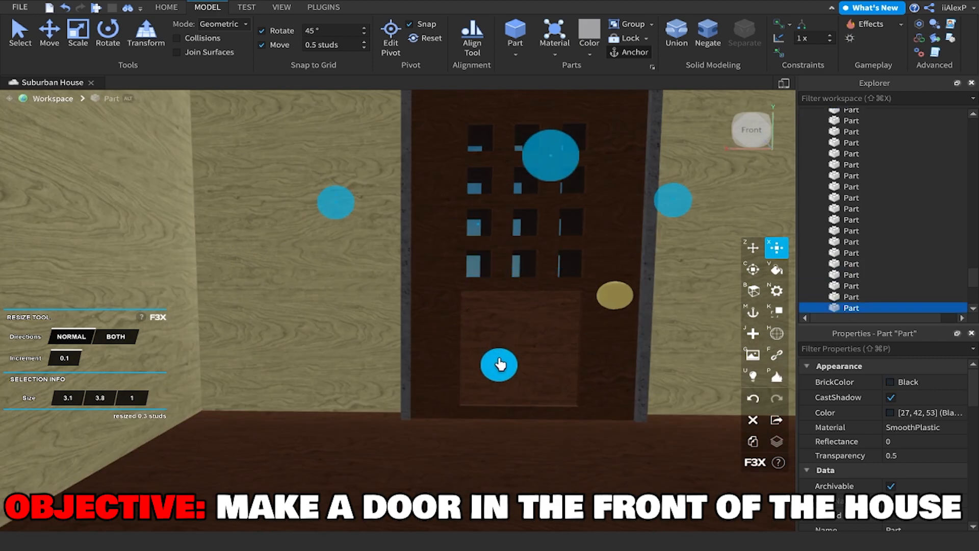
key(z)
scroll(499, 364, down, 3)
scroll(501, 360, up, 8)
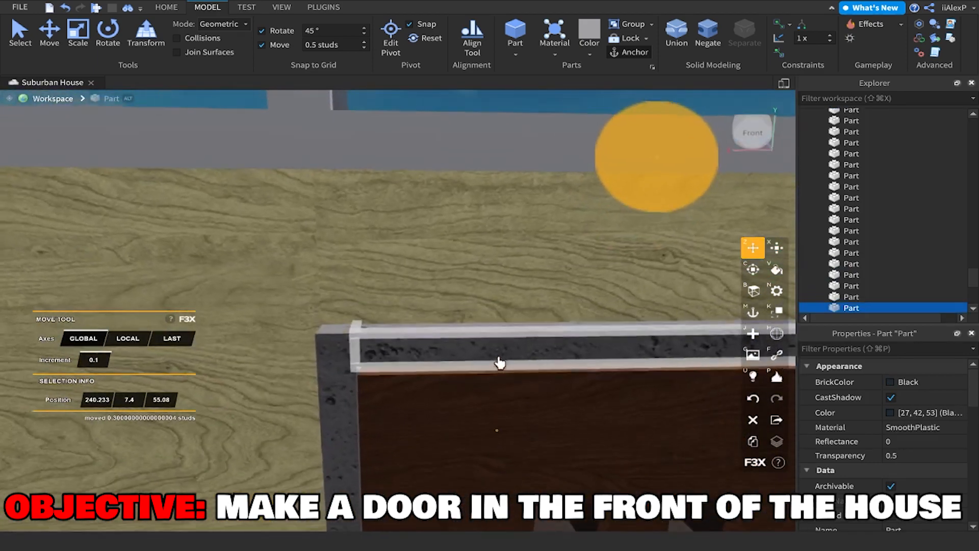
scroll(499, 360, down, 2)
click(500, 354)
scroll(500, 352, down, 4)
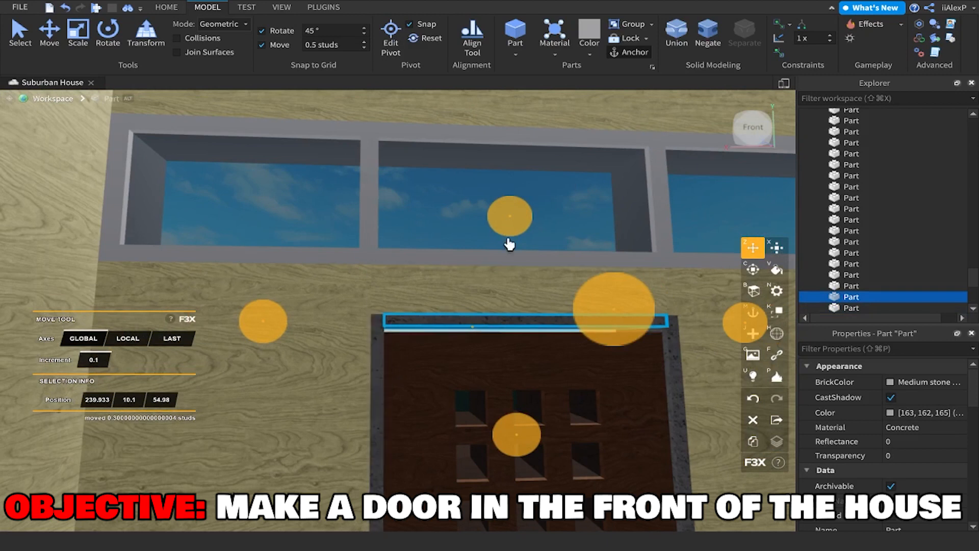
drag(509, 236, 510, 241)
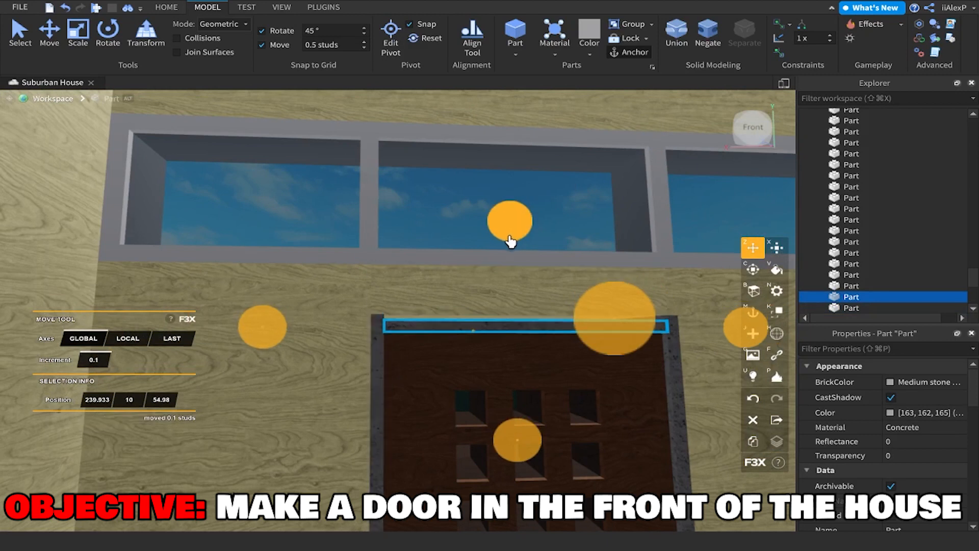
Shorten the two side frame strips by 0.1 studs at their upper ends and extend the wall piece above down to the frame.
click(382, 363)
shift+click(663, 385)
key(x)
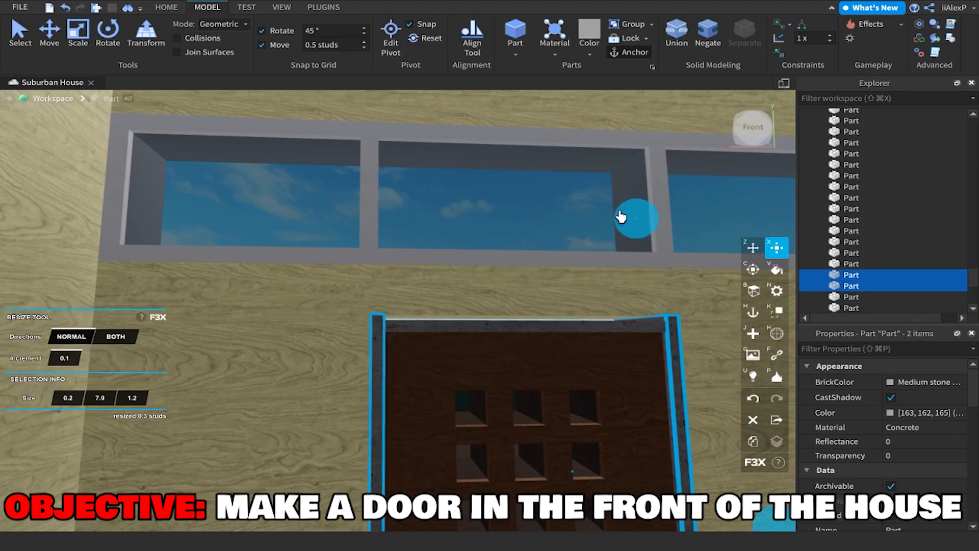
click(599, 273)
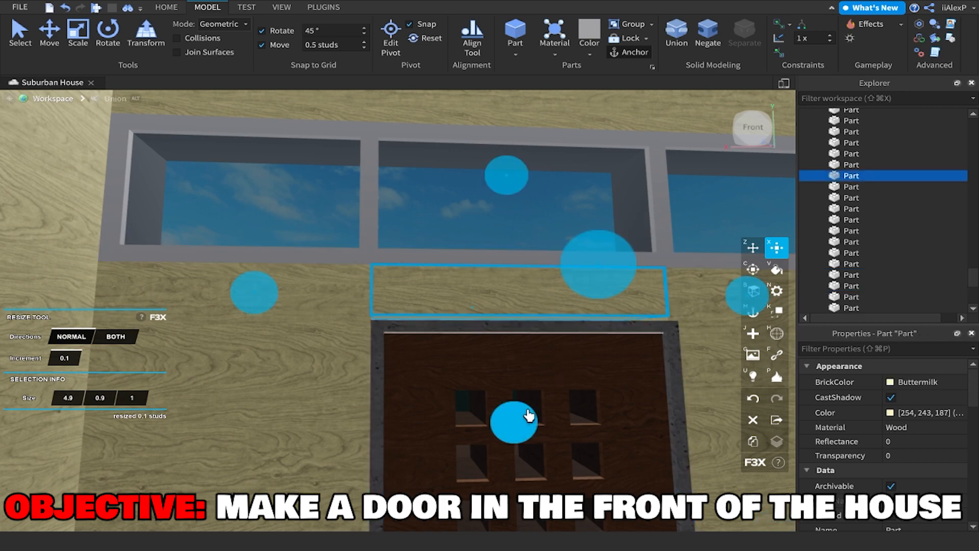
Select the whole door with its panels, knob and frame strips at once.
key(s)
key(z)
click(468, 120)
right_drag(468, 120, 475, 138)
key(s)
key(w)
key(w)
drag(323, 188, 512, 409)
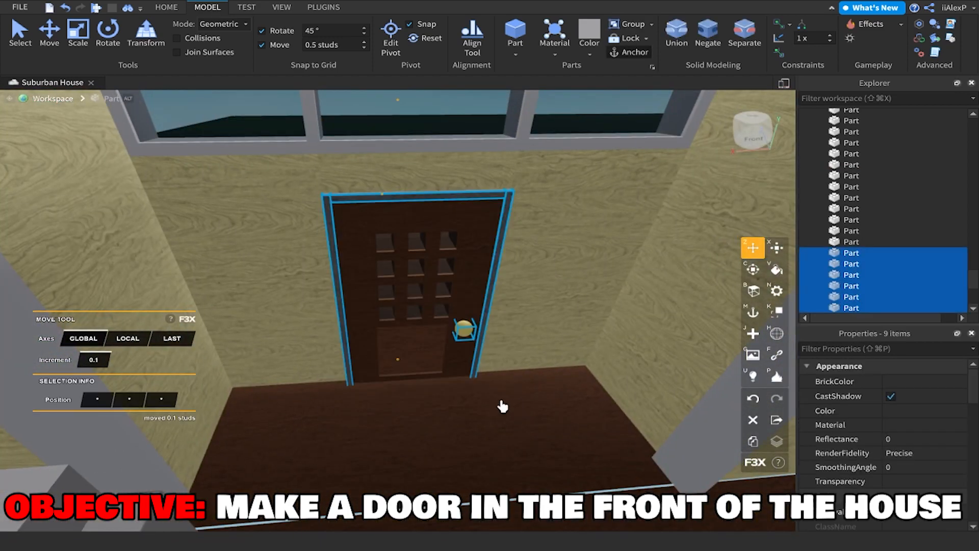
Leave the floor out of the selection and try moving the door and frame together by 1 stud.
key(s)
right_drag(501, 365, 449, 394)
key(w)
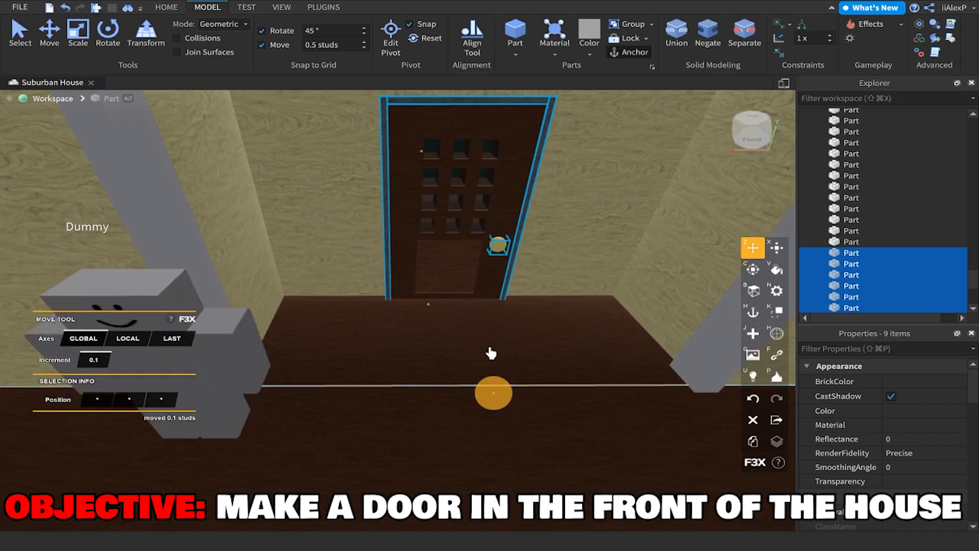
key(s)
right_drag(504, 294, 526, 286)
key(w)
key(w)
key(w)
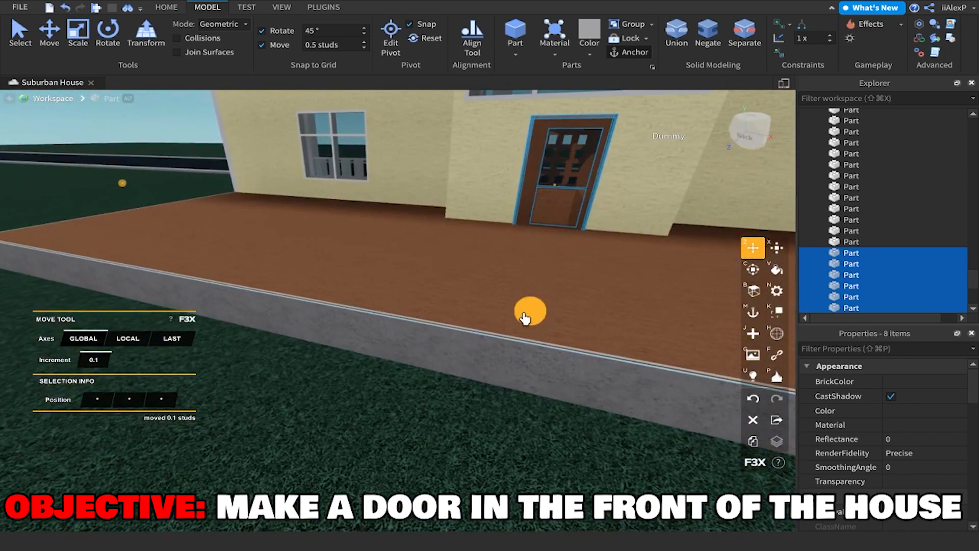
drag(526, 315, 515, 331)
key(super+z)
Reduce the thickness of the lighter brown lower door panel to 0.9 studs.
right_drag(534, 376, 550, 351)
key(w)
key(s)
click(461, 422)
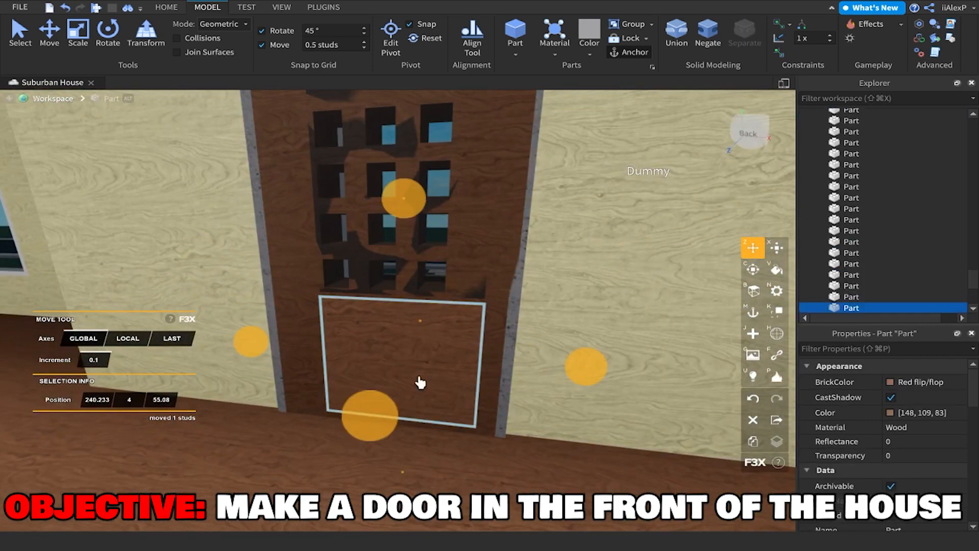
key(x)
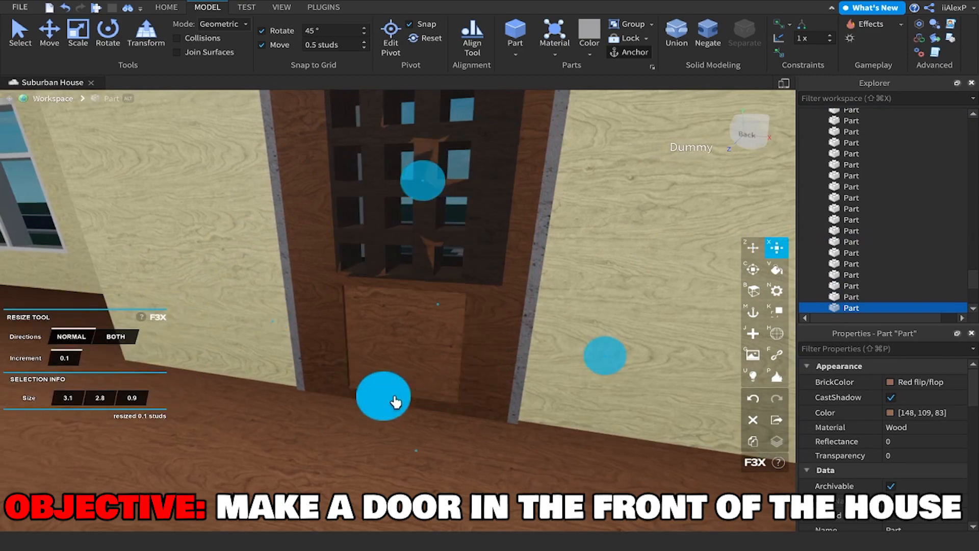
Reduce the thickness of the transparent black panel behind the square openings to 0.9 studs.
key(d)
right_drag(396, 402, 400, 402)
key(a)
key(w)
key(s)
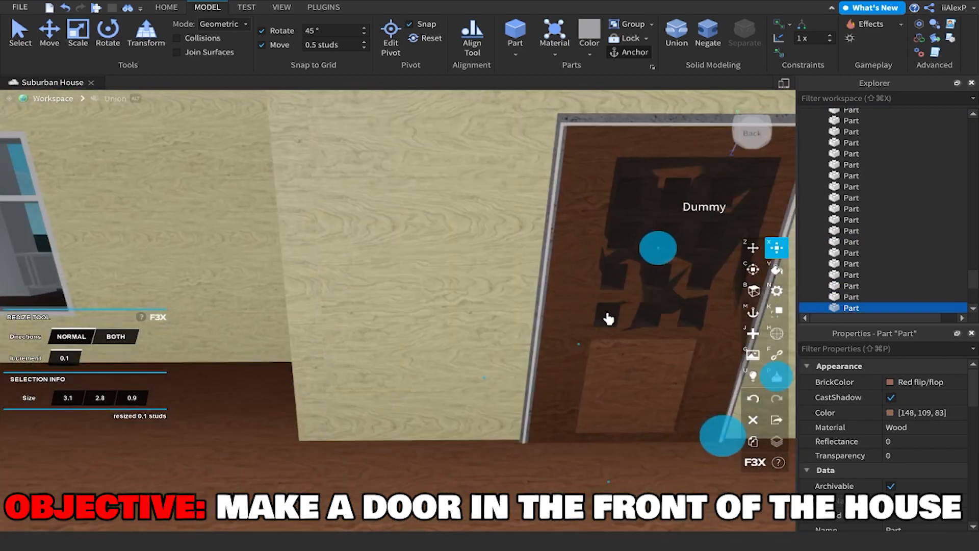
key(a)
click(613, 319)
right_drag(614, 320, 612, 285)
key(d)
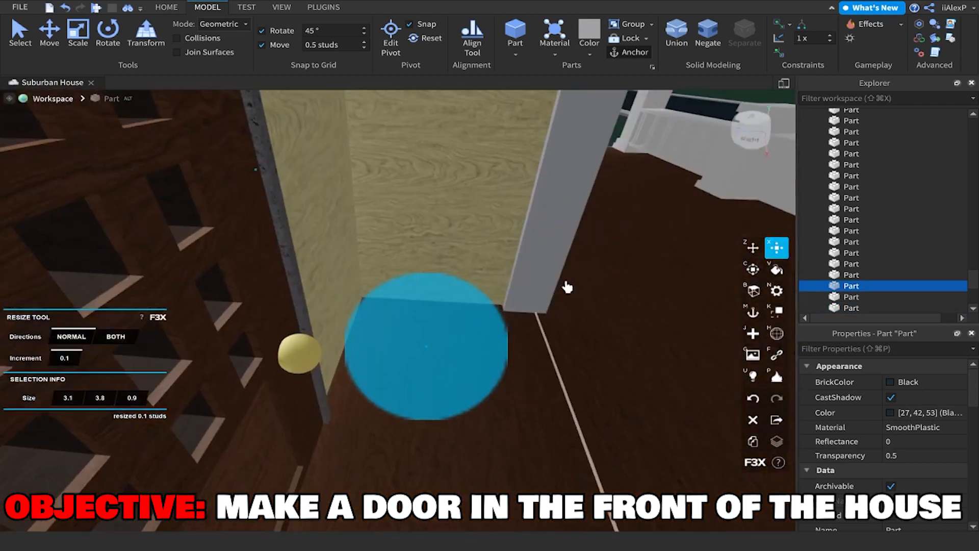
Select the yellow doorknob part for moving.
key(z)
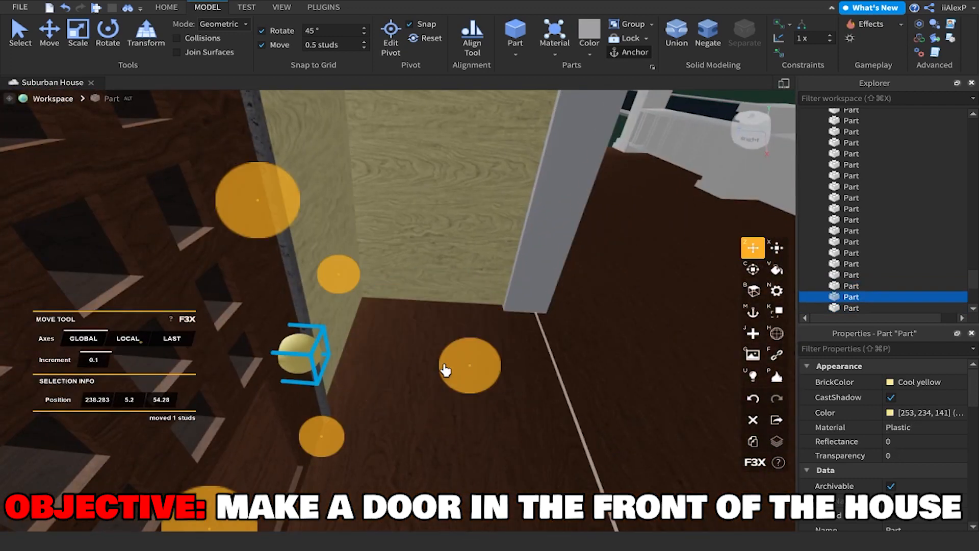
Move the yellow doorknob about 1.3 studs into place on the front door and clear the selection.
right_drag(467, 375, 461, 382)
drag(461, 382, 594, 372)
mouse_move(594, 372)
right_down()
mouse_move(581, 353)
mouse_move(601, 365)
right_up()
key(s)
click(500, 133)
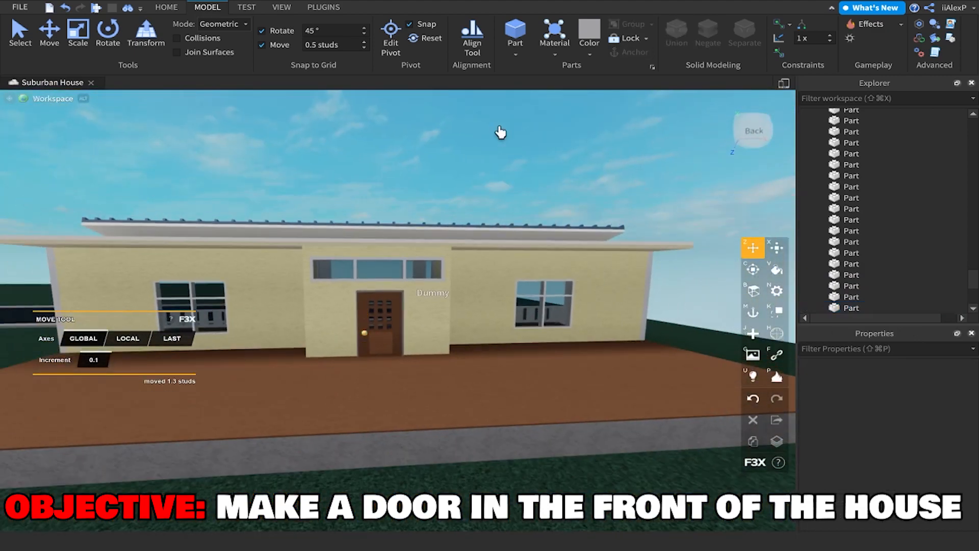
Nudge the brown wooden door about 0.043 studs within its frame, using a move increment of 0.001.
key(w)
key(w)
right_drag(498, 137, 497, 137)
key(s)
key(w)
key(w)
click(447, 277)
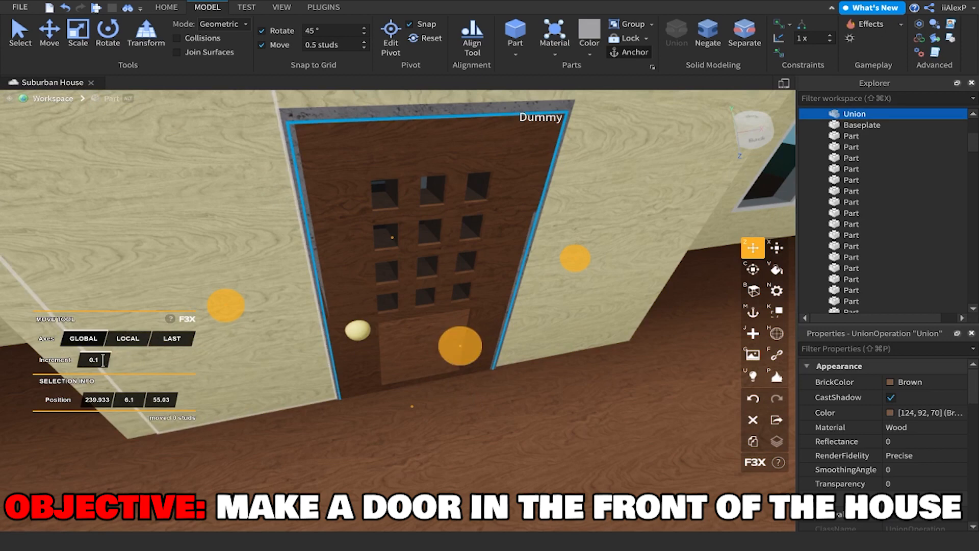
key(w)
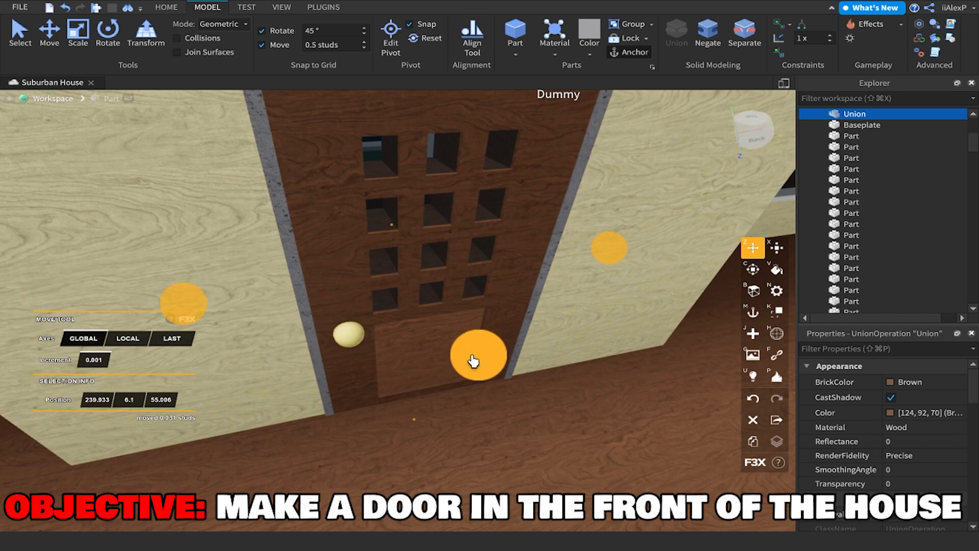
key(w)
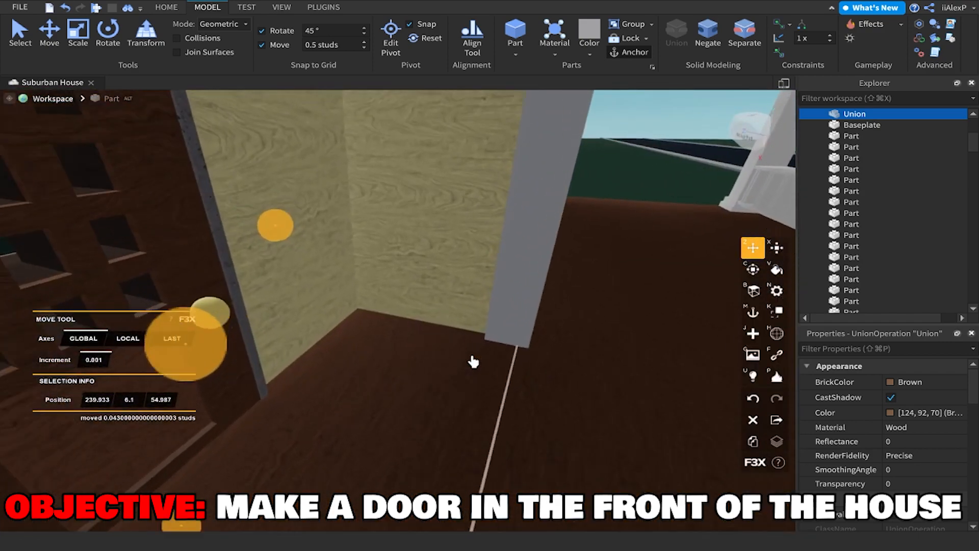
key(s)
right_drag(475, 362, 476, 347)
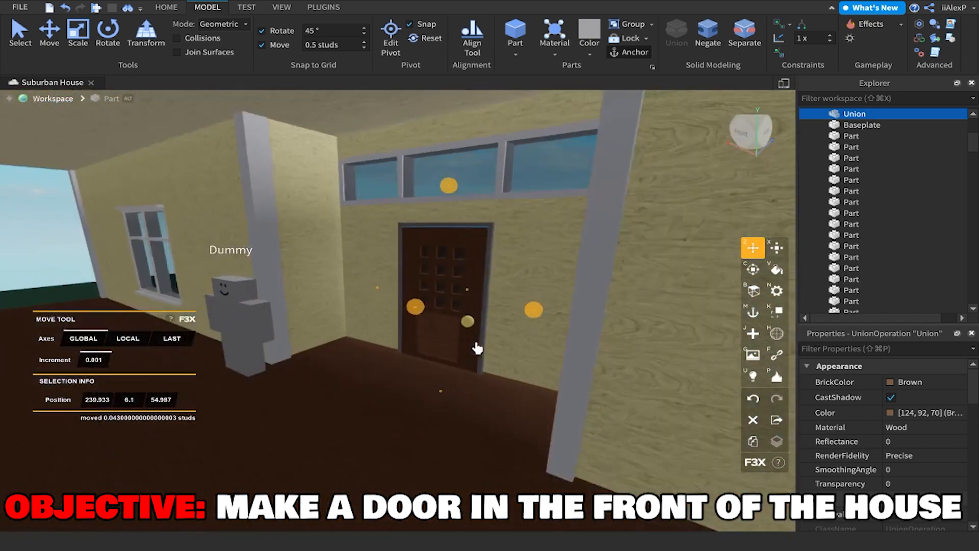
Set the move increment to 0.1 studs.
click(86, 358)
text(0.1)
key(Return)
Clear the selection and examine the front door's fit and appearance from the yard and from up close.
key(w)
right_drag(352, 271, 365, 269)
key(s)
click(415, 155)
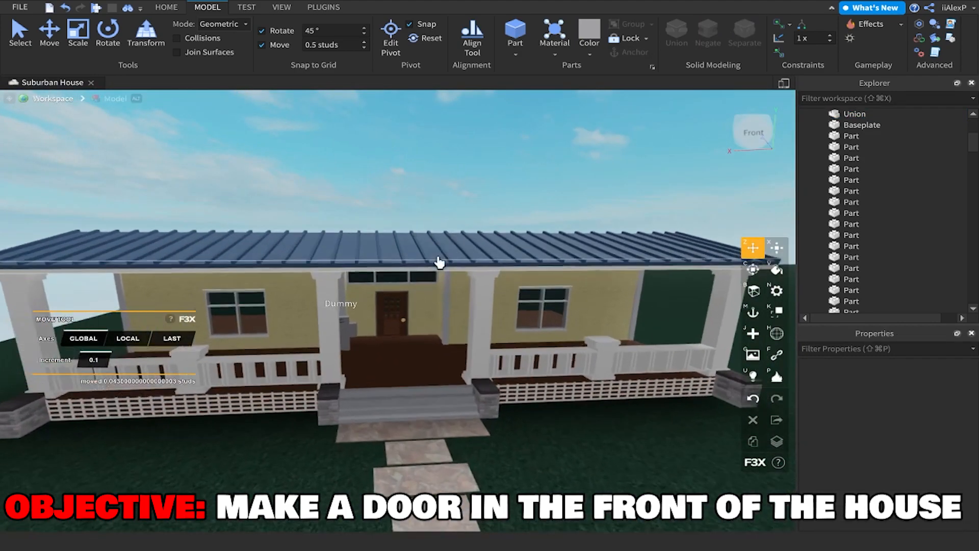
key(w)
right_drag(439, 264, 438, 255)
key(s)
key(w)
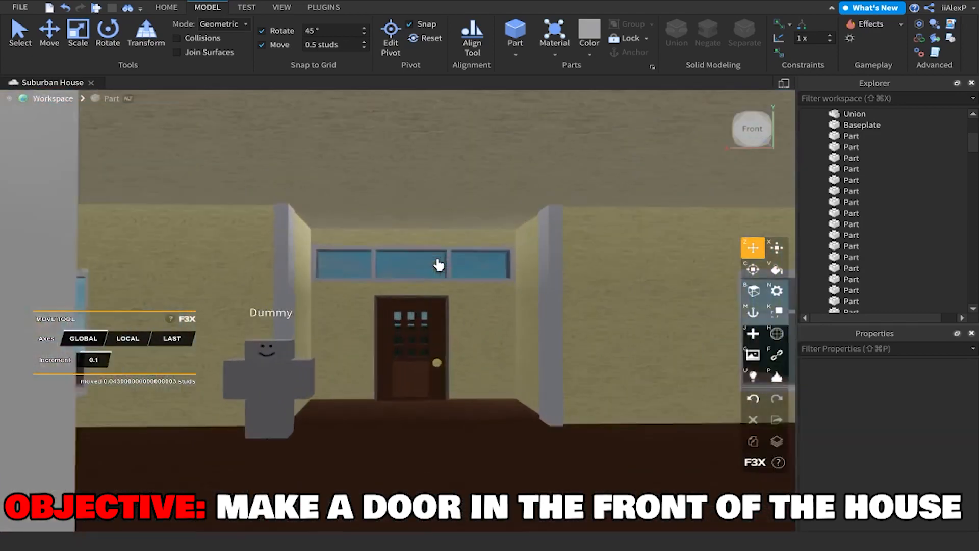
key(w)
right_drag(439, 265, 438, 263)
key(s)
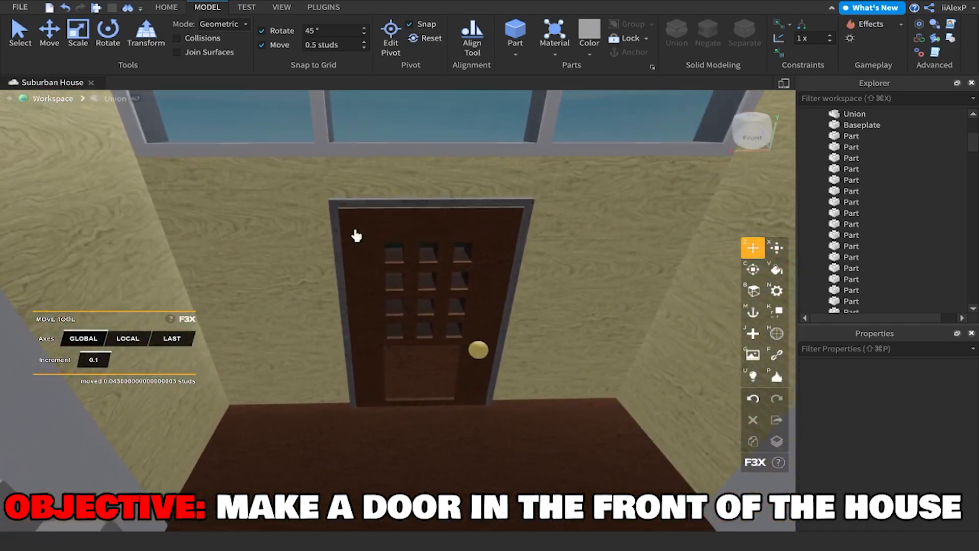
Group the door, its frame parts and the knobs into one model, then turn collision off for it.
key(w)
right_drag(543, 458, 516, 424)
key(s)
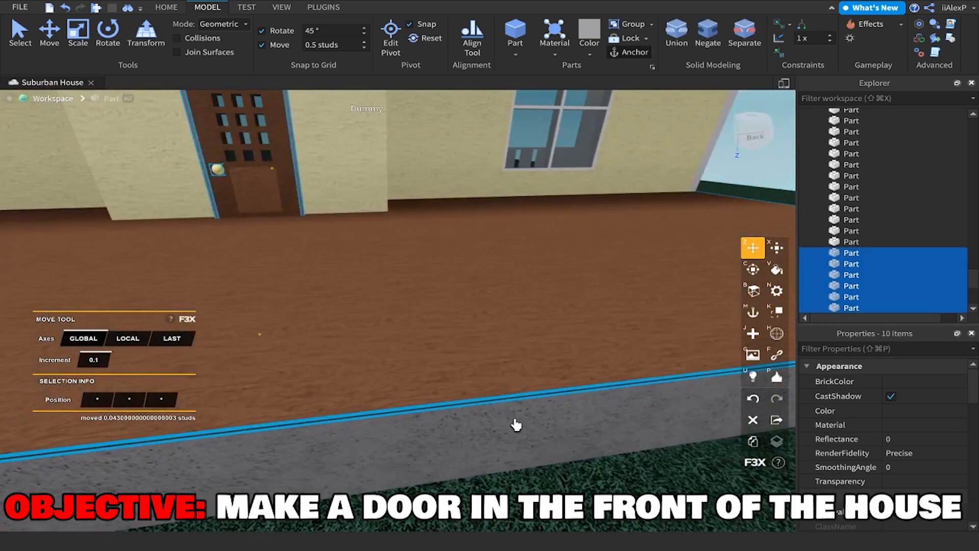
right_drag(515, 371, 511, 366)
key(w)
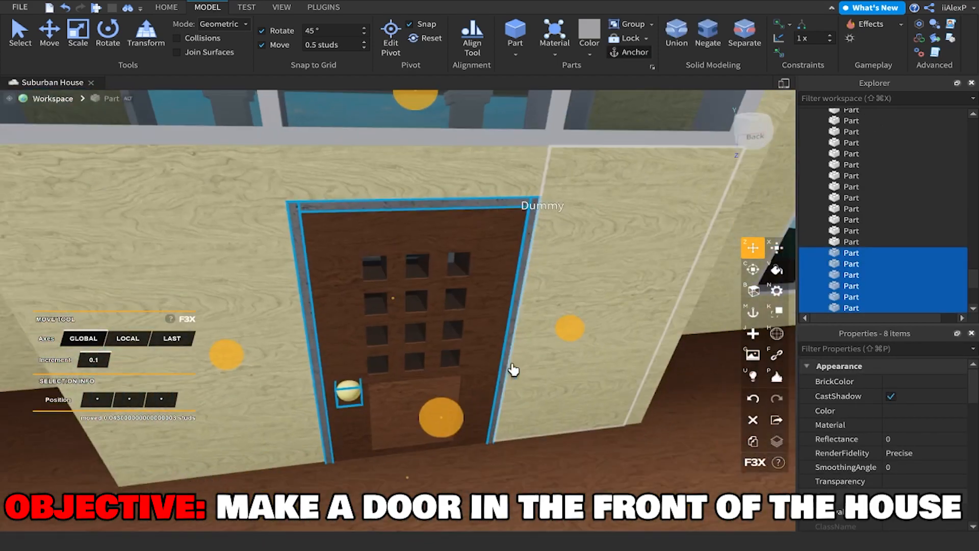
key(super+g)
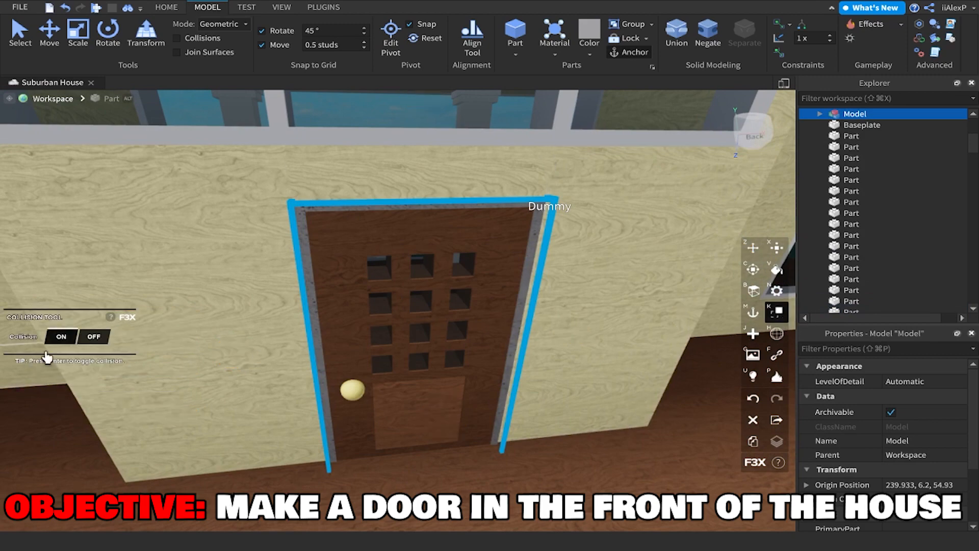
click(94, 342)
right_drag(283, 368, 282, 365)
key(s)
key(z)
click(431, 168)
Insert a new part on the porch floor in front of the door as the base of a doormat.
key(w)
right_drag(430, 167, 430, 166)
key(w)
right_drag(492, 254, 526, 256)
key(s)
key(w)
click(749, 334)
click(120, 338)
click(63, 351)
click(330, 347)
Resize the new doormat part to 5.2 × 0.1 × 2 studs in front of the door.
key(x)
right_drag(330, 347, 343, 294)
key(w)
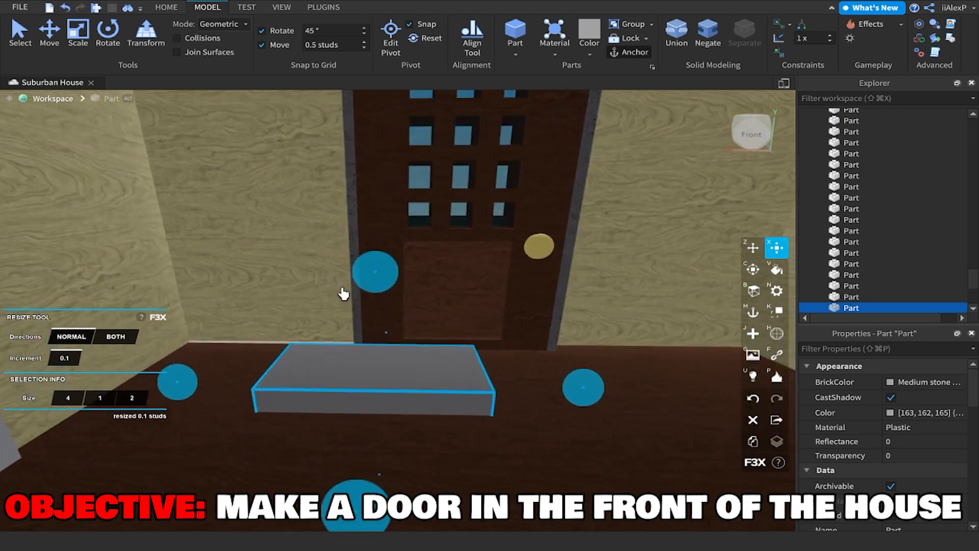
drag(376, 284, 375, 301)
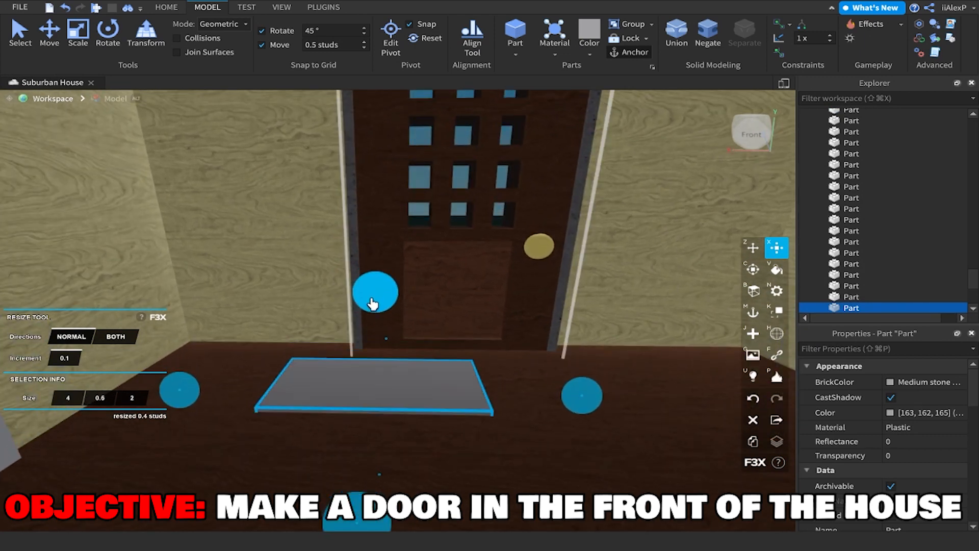
drag(186, 395, 224, 396)
click(590, 401)
click(442, 402)
key(s)
drag(539, 384, 634, 384)
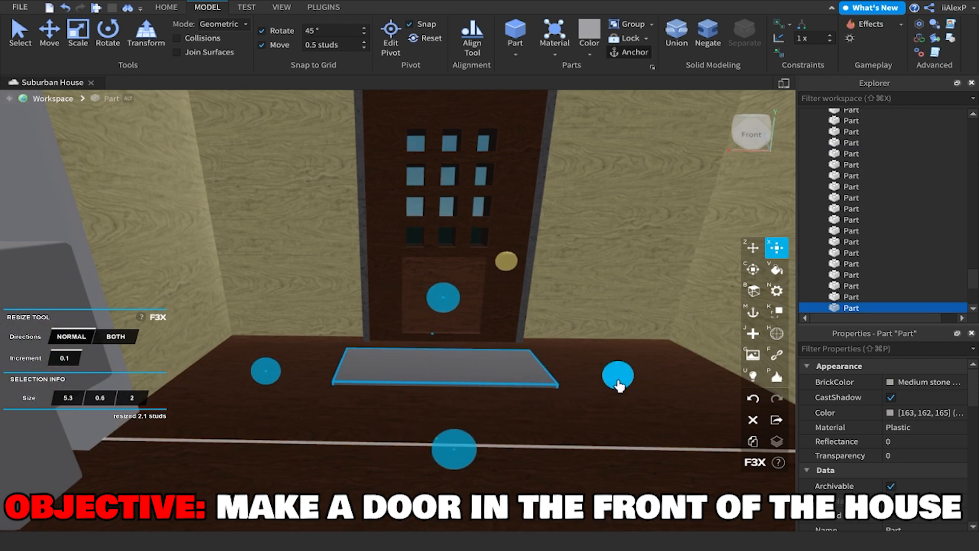
key(a)
key(w)
right_drag(614, 385, 585, 383)
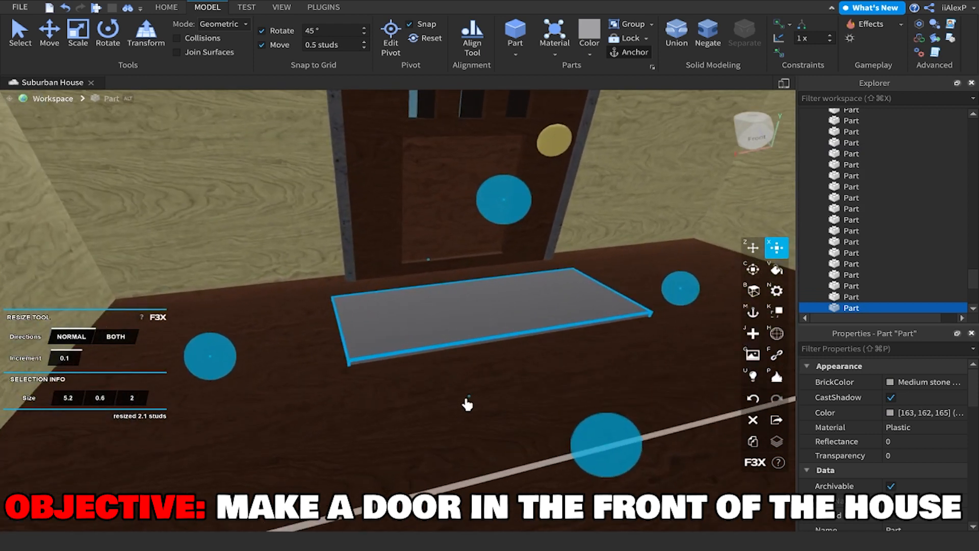
drag(467, 403, 469, 387)
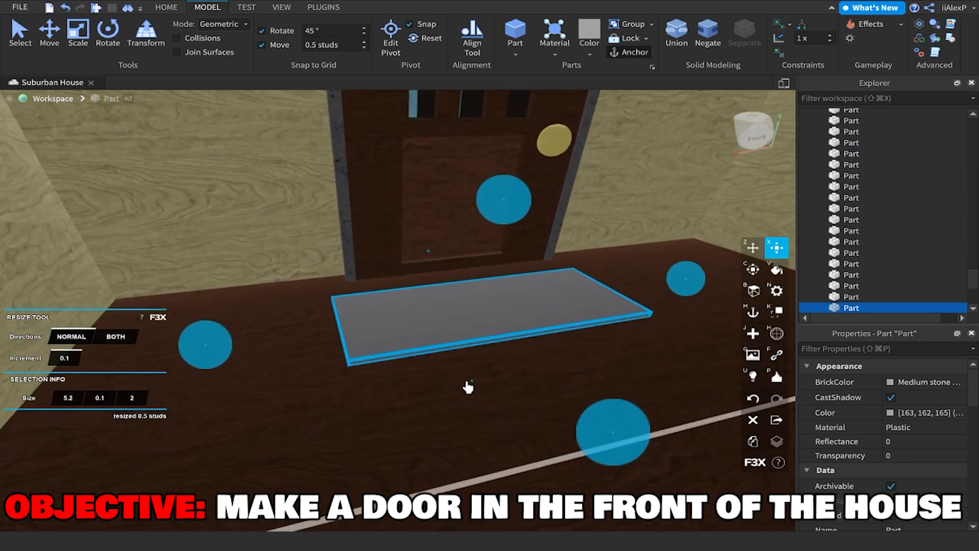
Paint the doormat part black and resize it to 5.2 × 0.2 × 2.2 studs.
click(776, 273)
click(448, 328)
key(z)
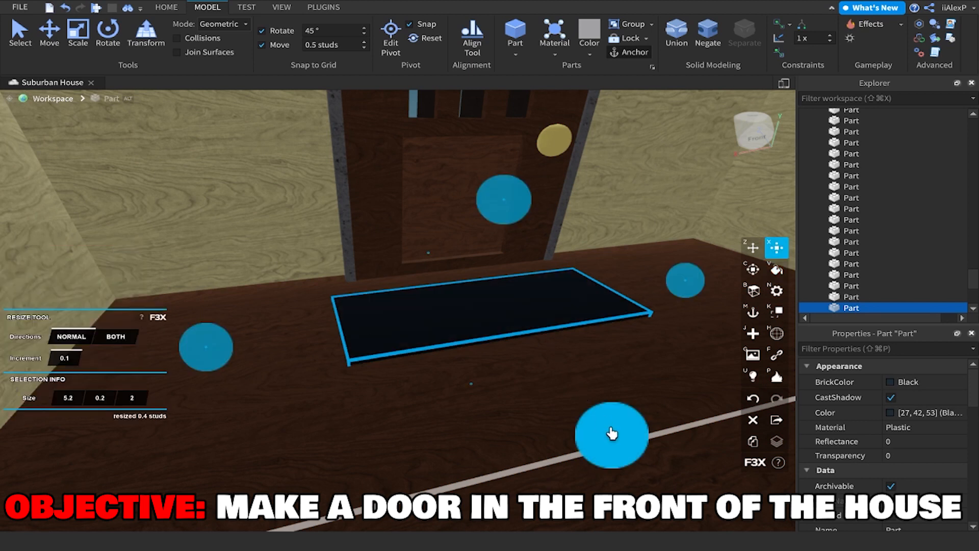
drag(612, 433, 634, 448)
mouse_move(473, 392)
mouse_down()
mouse_move(479, 367)
mouse_move(477, 385)
mouse_up()
key(x)
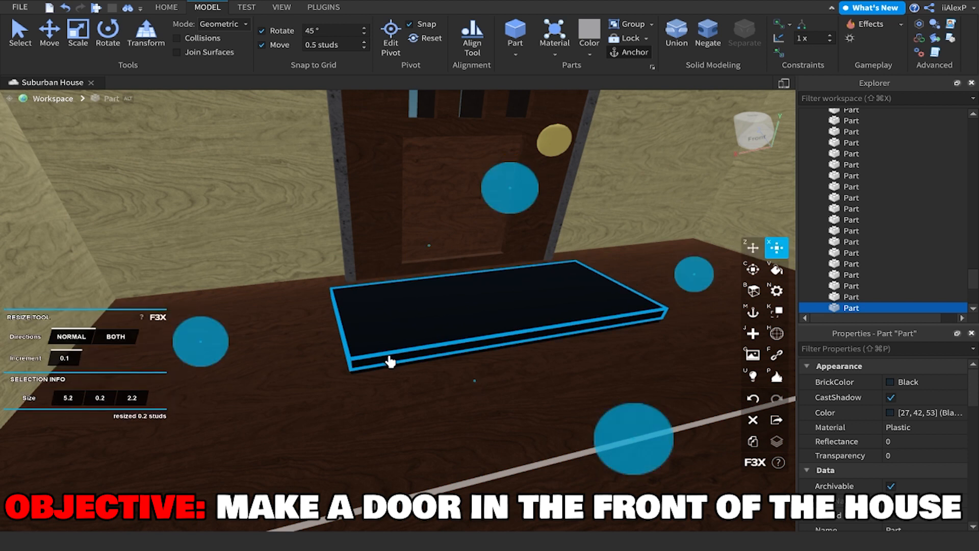
Shrink the copy on top of the black doormat to 4.8 × 0.1 × 2 studs, resizing the sides in both directions.
drag(507, 212, 506, 227)
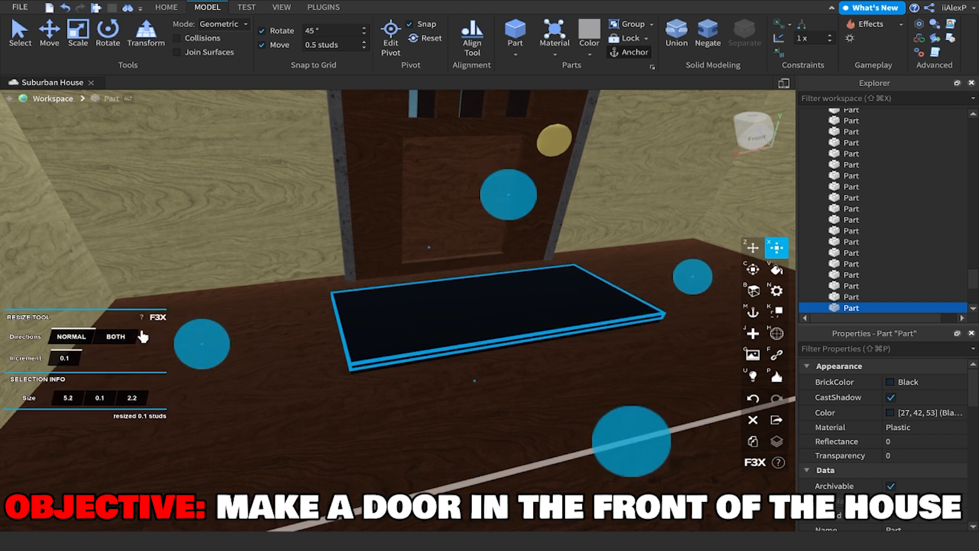
drag(219, 356, 226, 357)
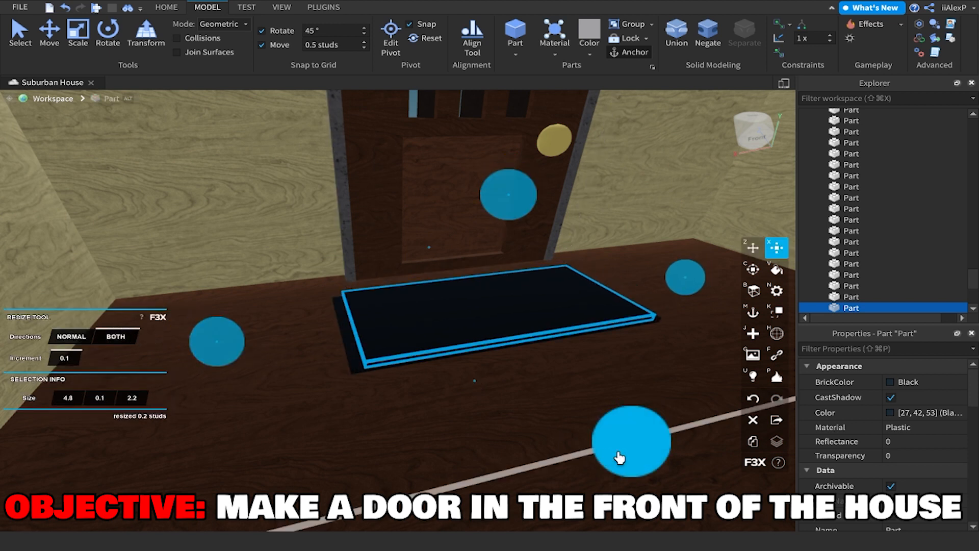
drag(643, 456, 640, 454)
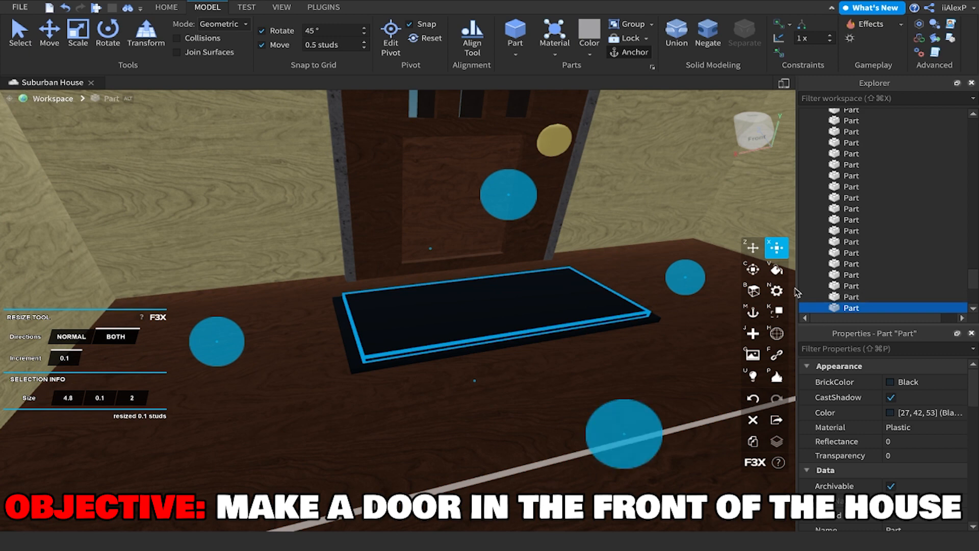
Paint the doormat's inner part Terra Cotta and set its material to Fabric.
click(779, 275)
click(28, 331)
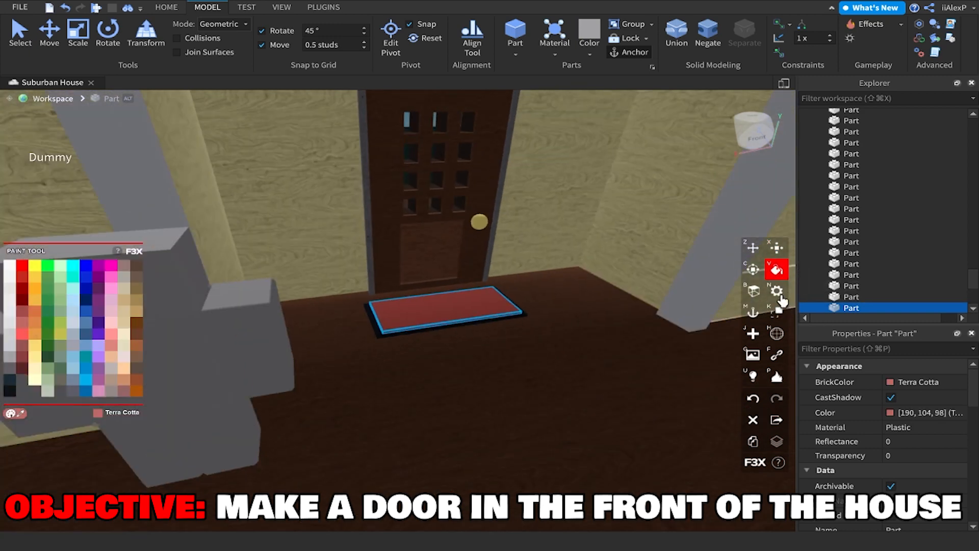
click(779, 294)
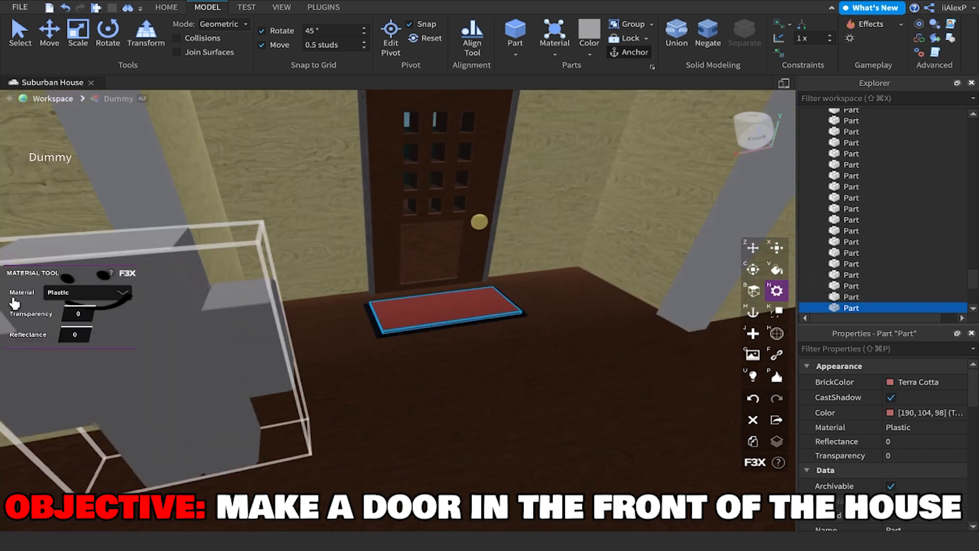
click(65, 296)
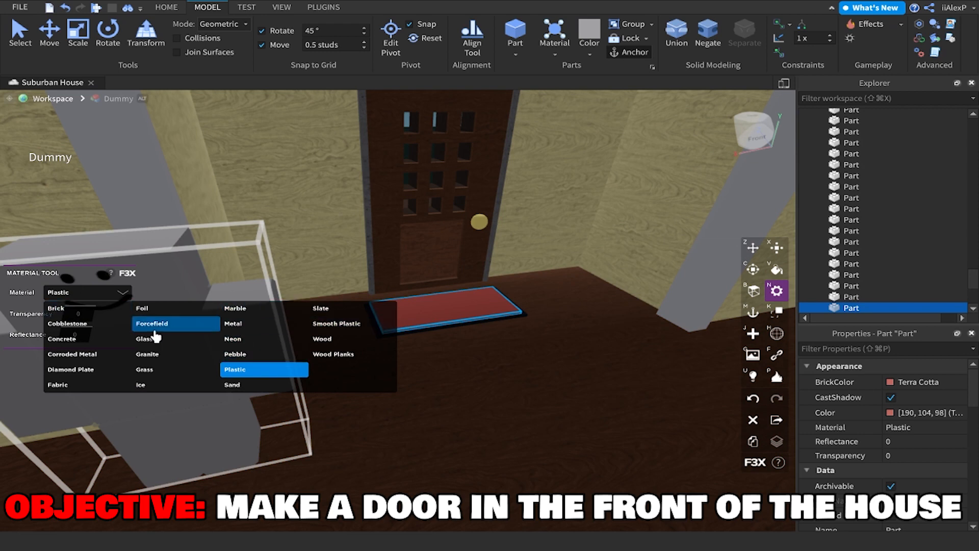
click(94, 383)
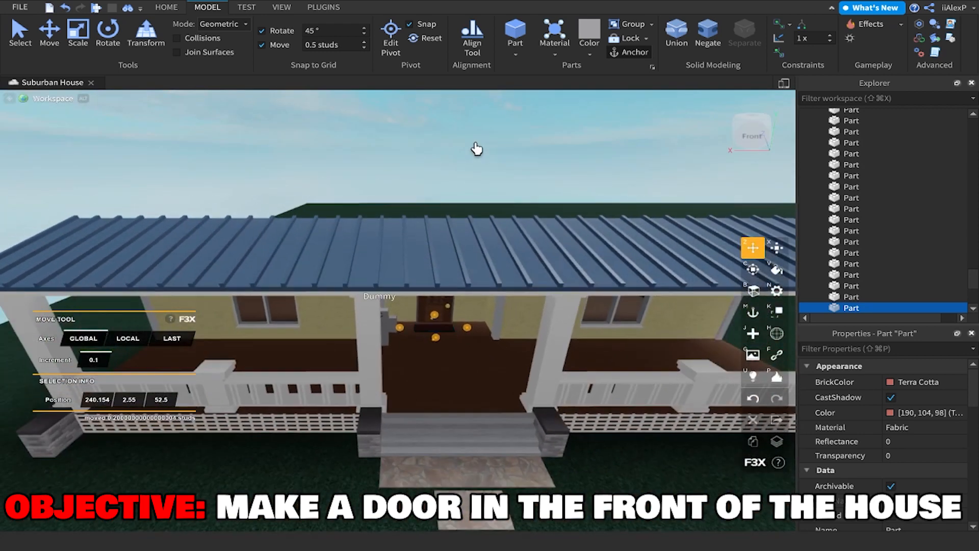
Clear the doormat selection and save the place to Roblox.
click(476, 149)
key(s)
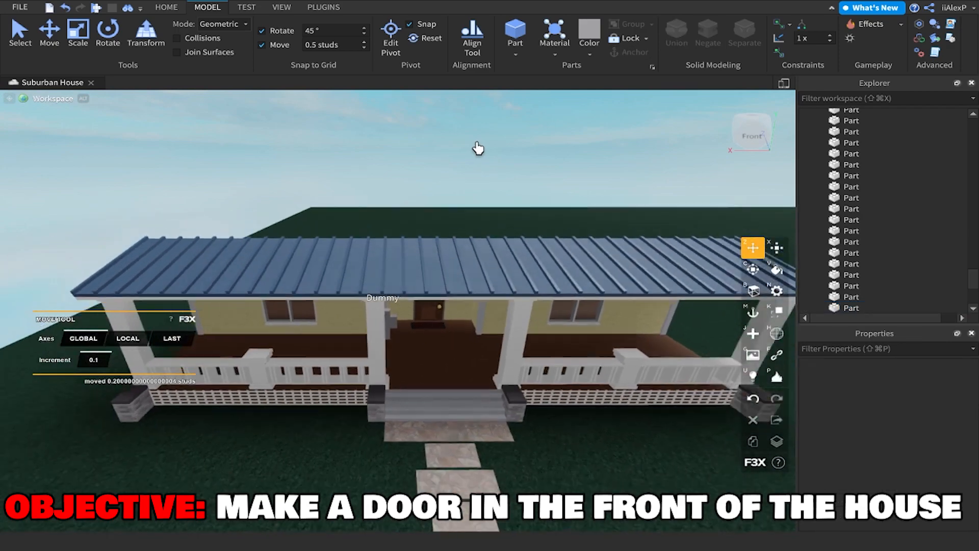
key(d)
key(w)
right_drag(482, 183, 483, 202)
key(w)
key(s)
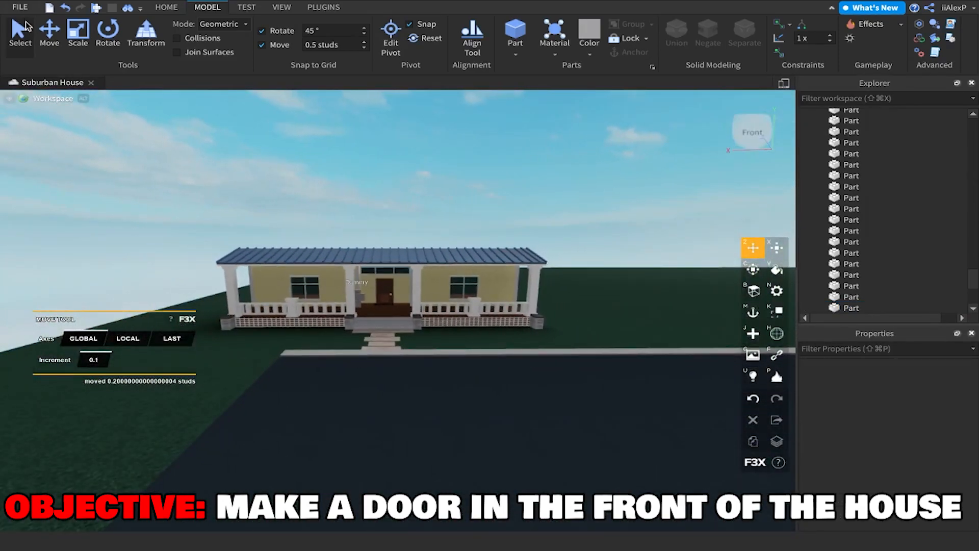
click(20, 8)
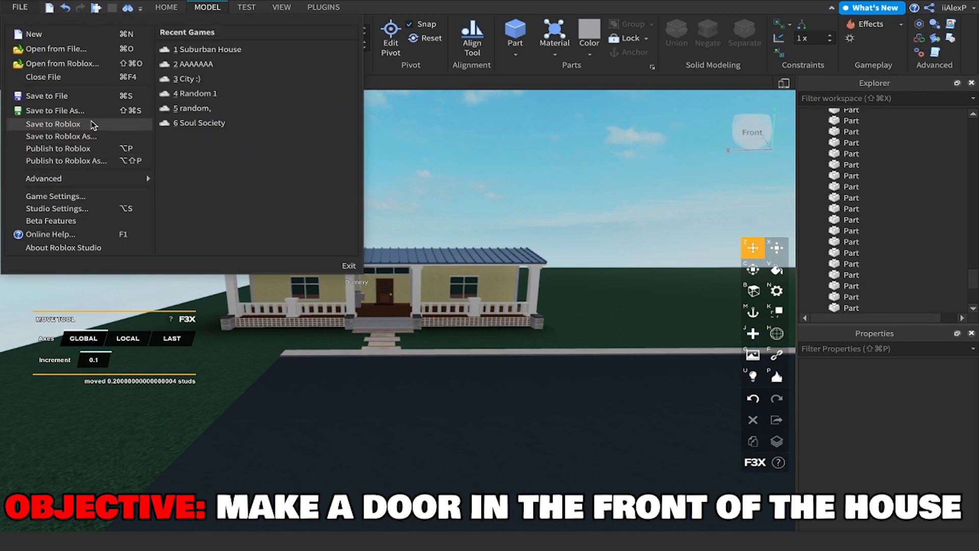
click(392, 147)
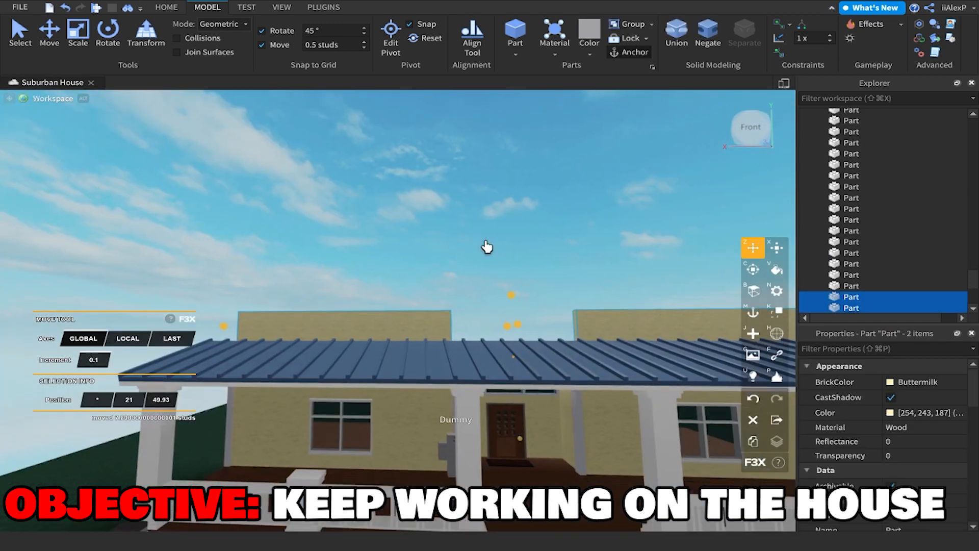
Group the wall panels, corner trims and window parts left of the front door into one model.
click(487, 247)
right_drag(487, 246, 485, 248)
scroll(485, 248, up, 5)
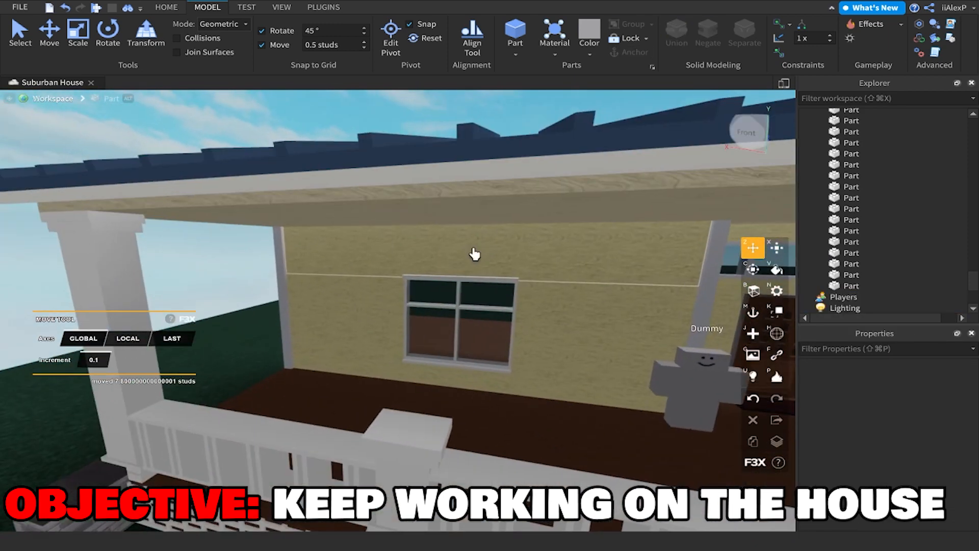
click(475, 254)
shift+click(279, 294)
scroll(484, 377, down, 5)
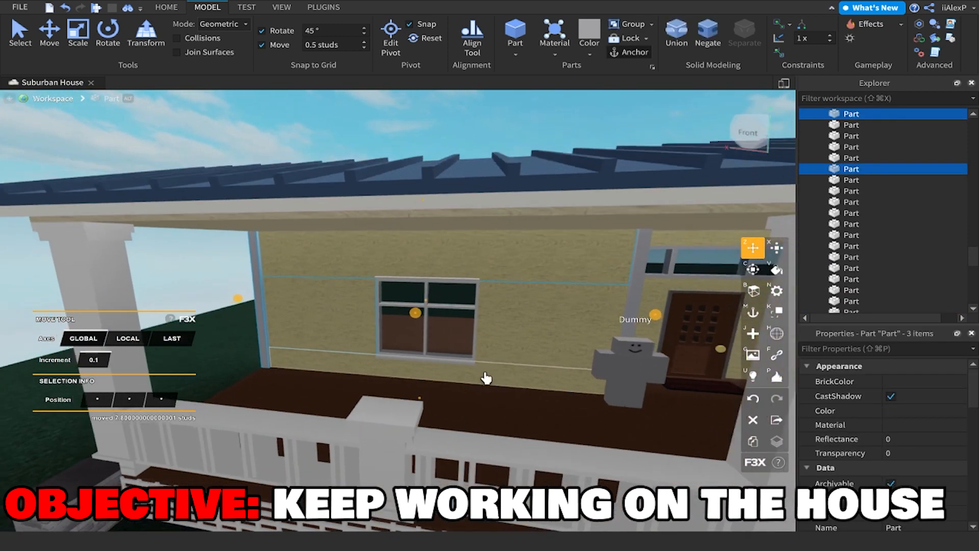
shift+drag(497, 382, 497, 382)
right_drag(497, 383, 500, 382)
scroll(517, 294, up, 2)
drag(539, 308, 408, 319)
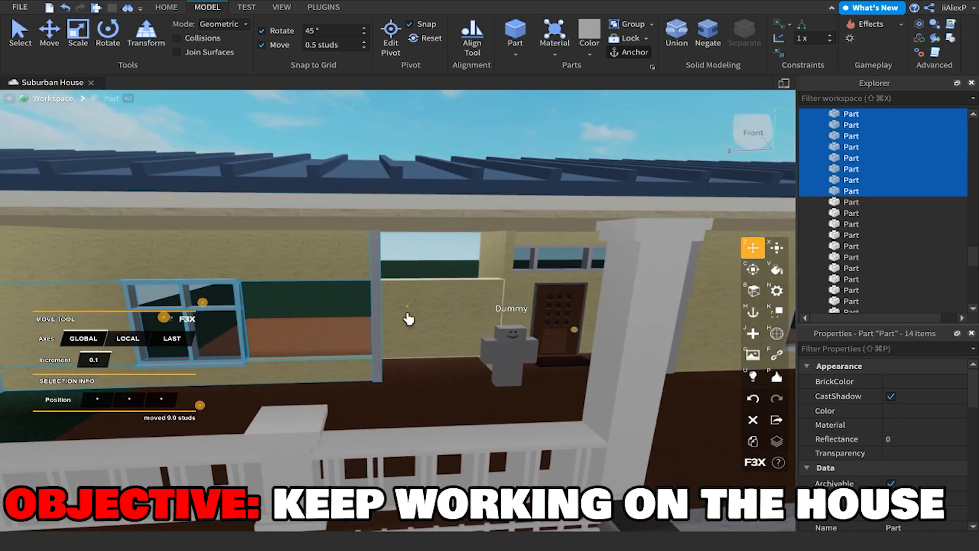
key(super+z)
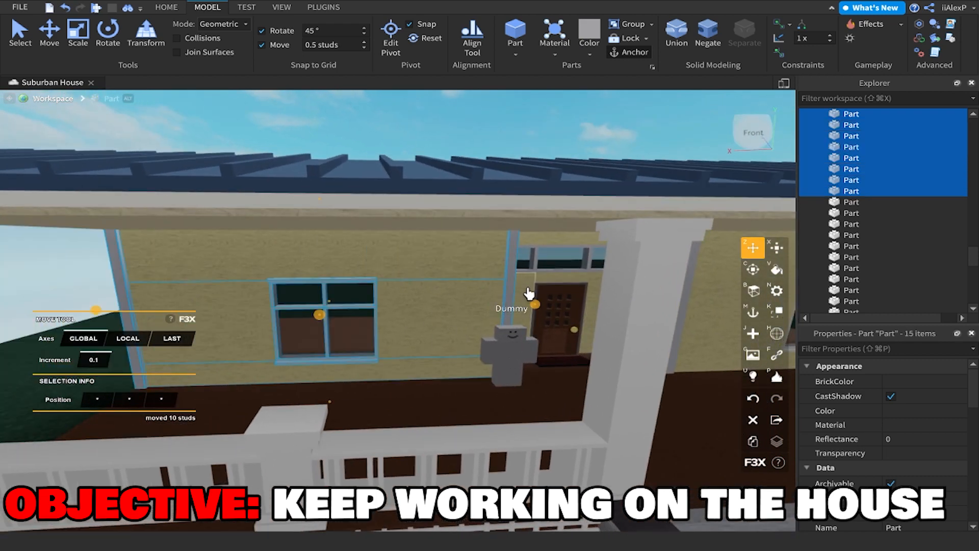
key(super+g)
Group the wall panels, corner trims and window parts right of the front door into one model.
key(s)
key(d)
key(w)
click(555, 312)
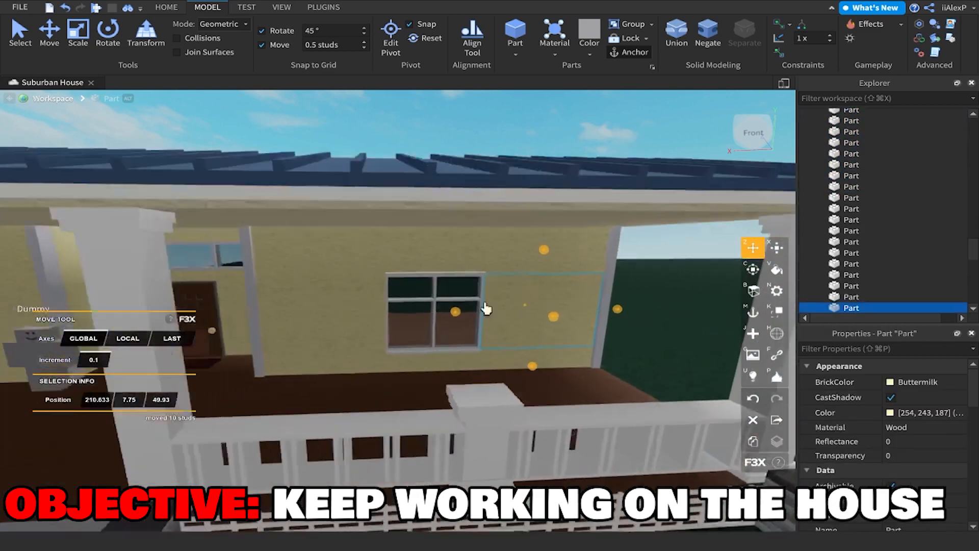
key(s)
right_drag(491, 302, 491, 302)
key(w)
shift+drag(293, 249, 553, 341)
key(a)
key(w)
key(super+g)
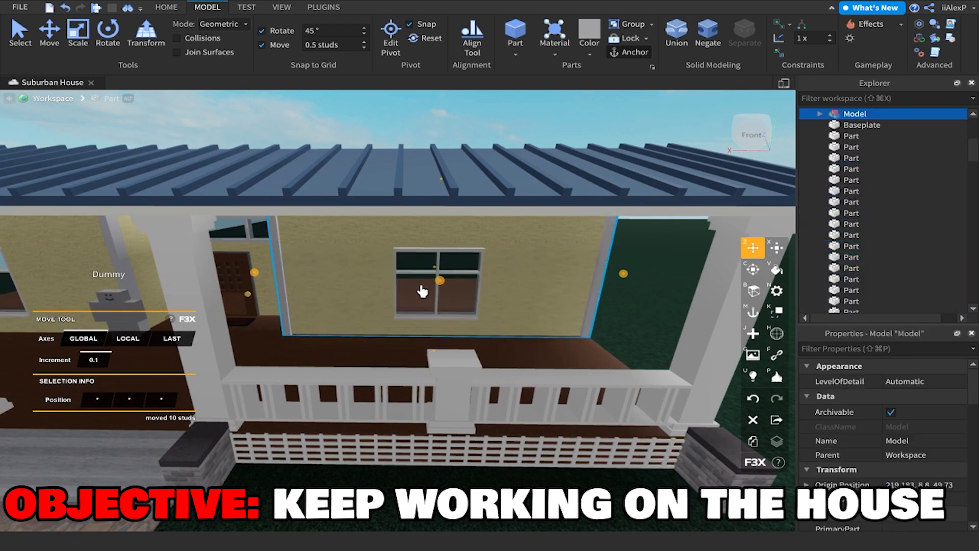
Undo a trial move of the wall section right of the front door, then ungroup it and regroup its parts into one model.
drag(437, 288, 455, 349)
key(super+z)
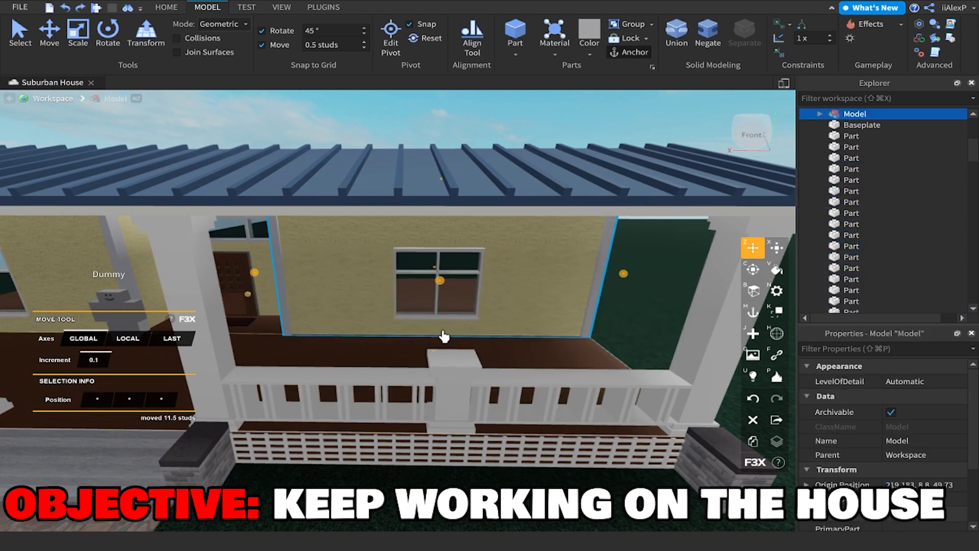
key(super+u)
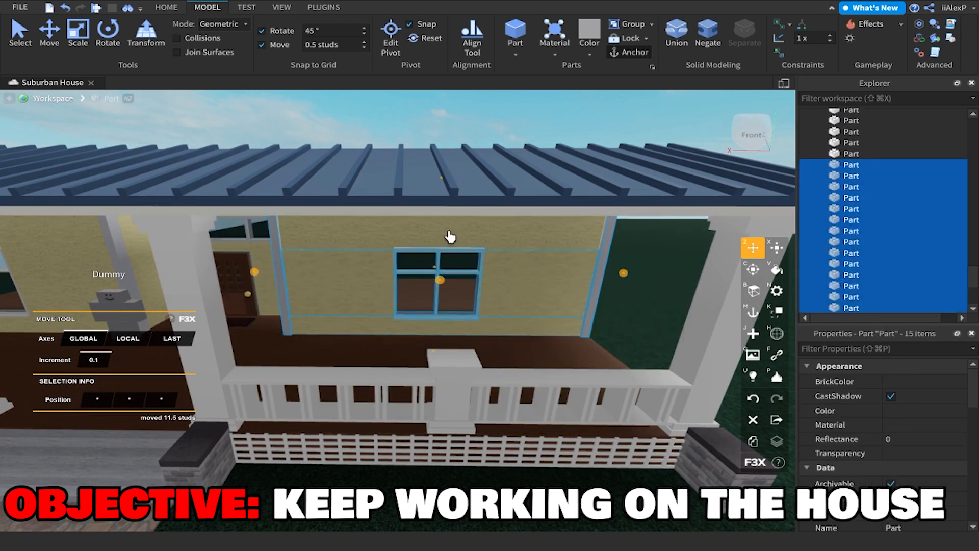
key(super+g)
Duplicate both front wall models and raise the copies 15.9 studs above the porch roof as upper-storey walls.
key(s)
key(a)
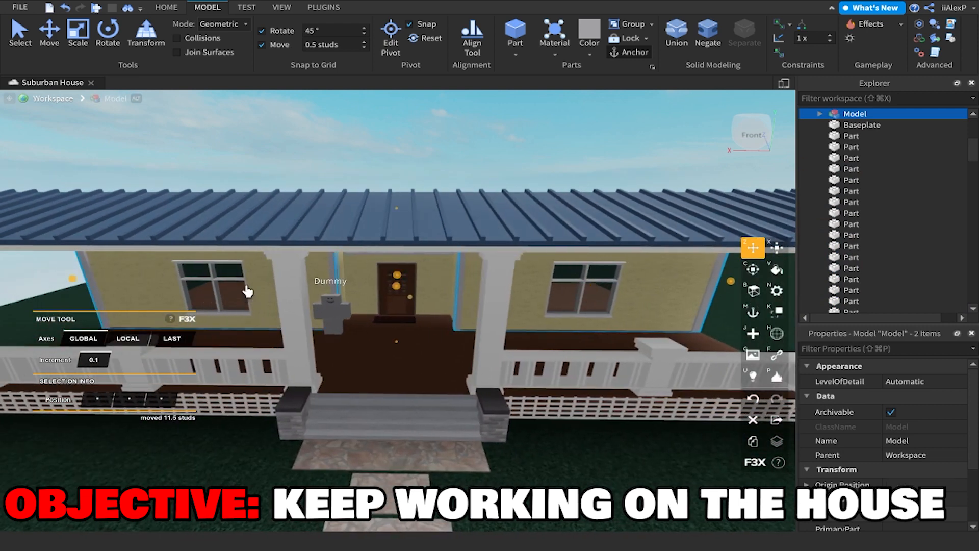
key(super+d)
key(s)
drag(394, 342, 403, 250)
key(s)
right_drag(402, 260, 456, 280)
click(422, 189)
Examine the raised wall sections and how the porch roof meets them, from the front and the side.
key(s)
key(a)
key(w)
key(w)
key(a)
key(a)
key(d)
click(447, 235)
key(d)
key(s)
key(w)
key(a)
key(a)
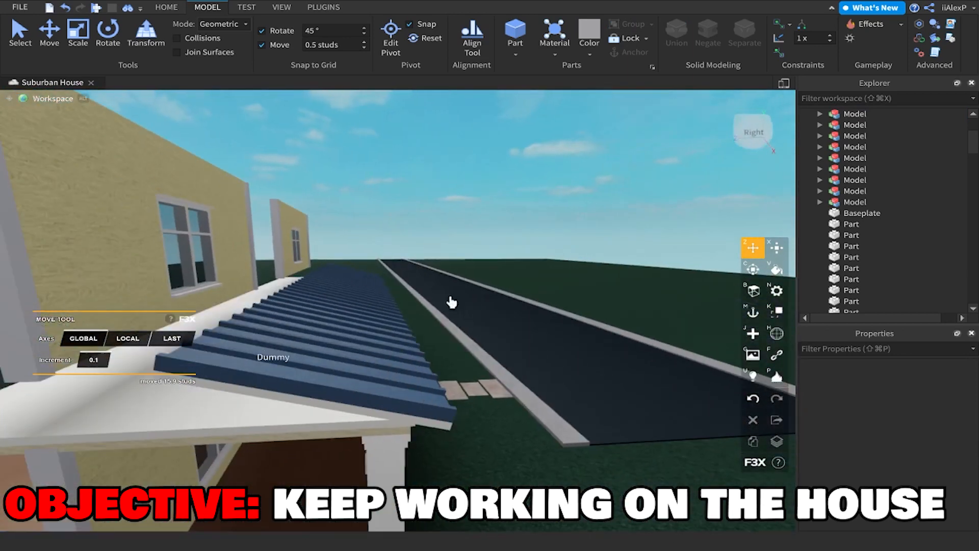
Ungroup the blue porch roof model into separate parts.
click(321, 344)
shift+click(321, 343)
right_drag(527, 241, 527, 241)
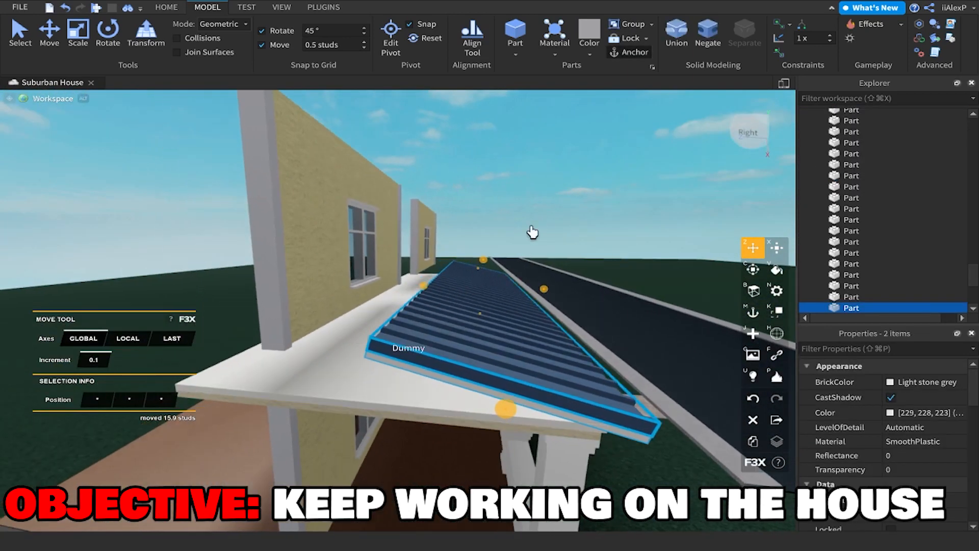
click(468, 357)
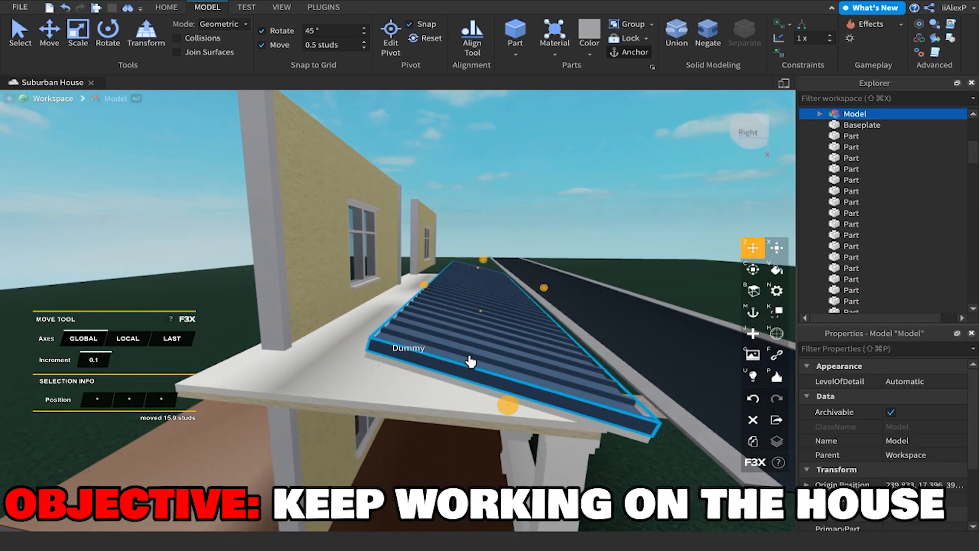
key(a)
click(550, 215)
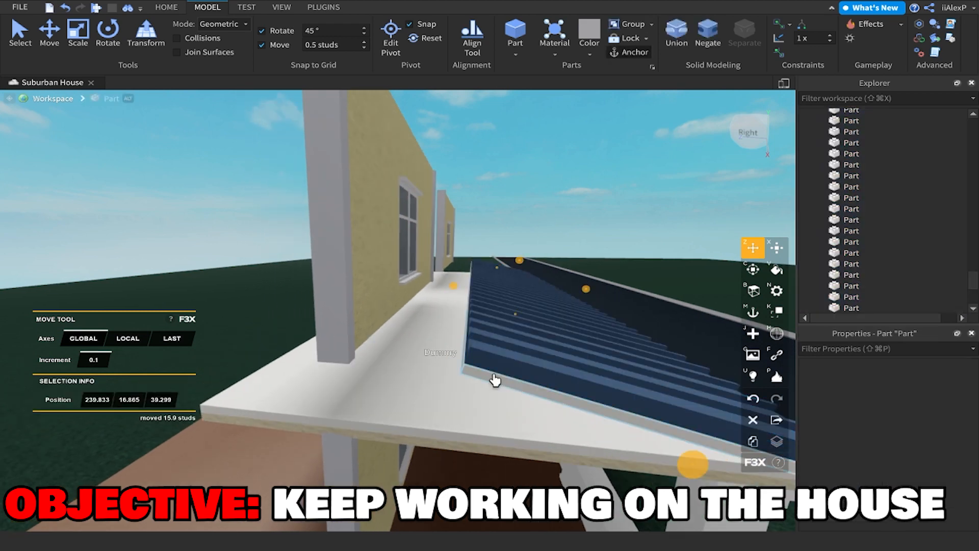
Extend the light grey panel under the porch roof up to the wall, making it 16.6 studs long.
key(x)
drag(458, 279, 423, 269)
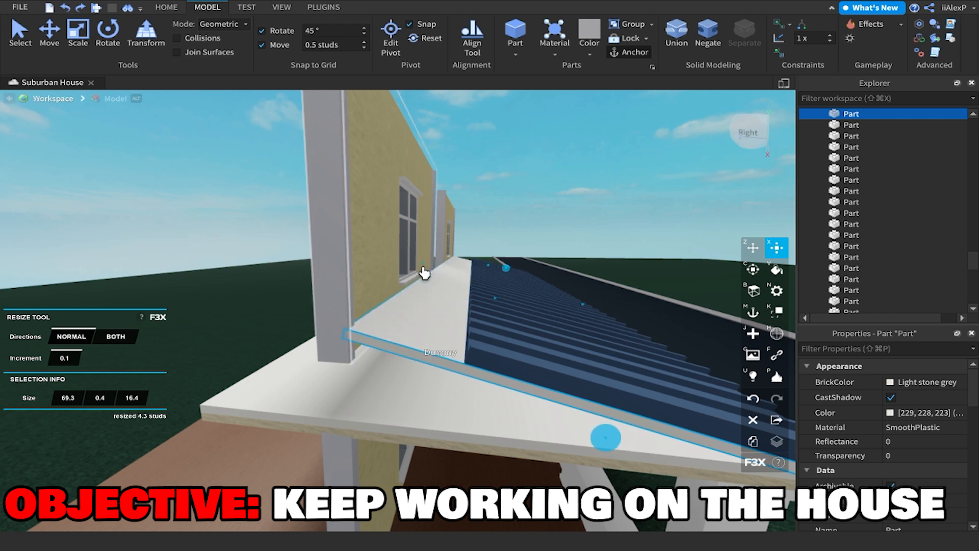
scroll(508, 197, down, 5)
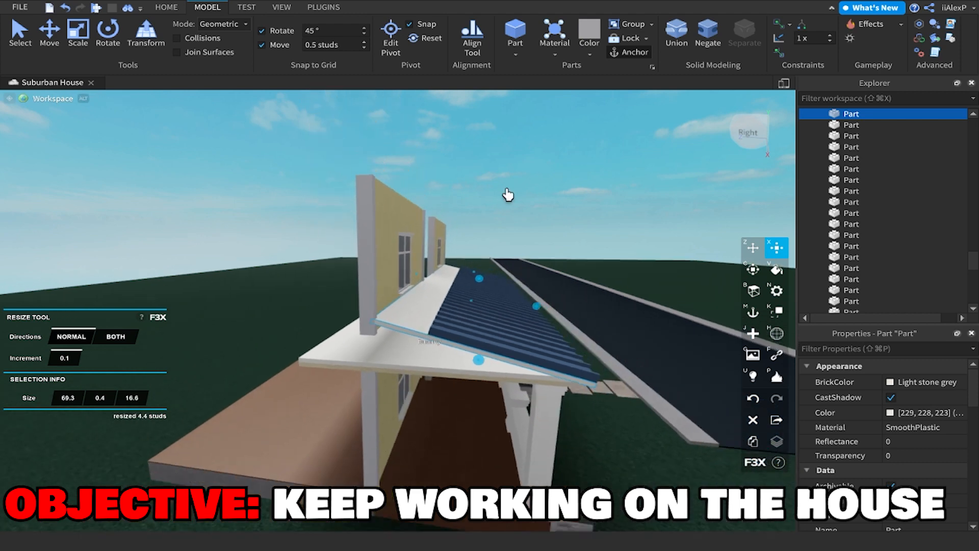
click(509, 196)
Extend the blue porch roof panel up to the wall, making it about 16.5 studs long.
right_drag(509, 196, 500, 245)
scroll(500, 244, up, 5)
scroll(455, 267, up, 1)
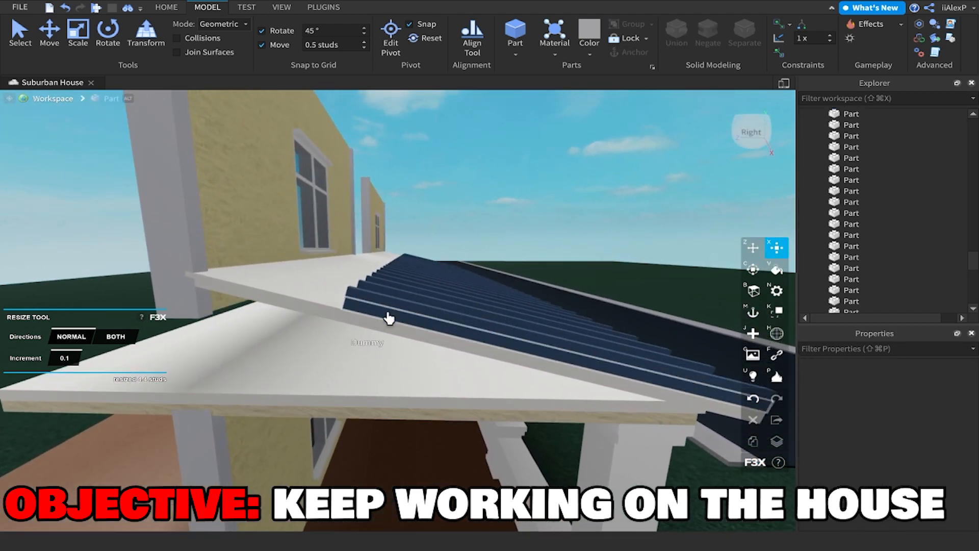
click(390, 316)
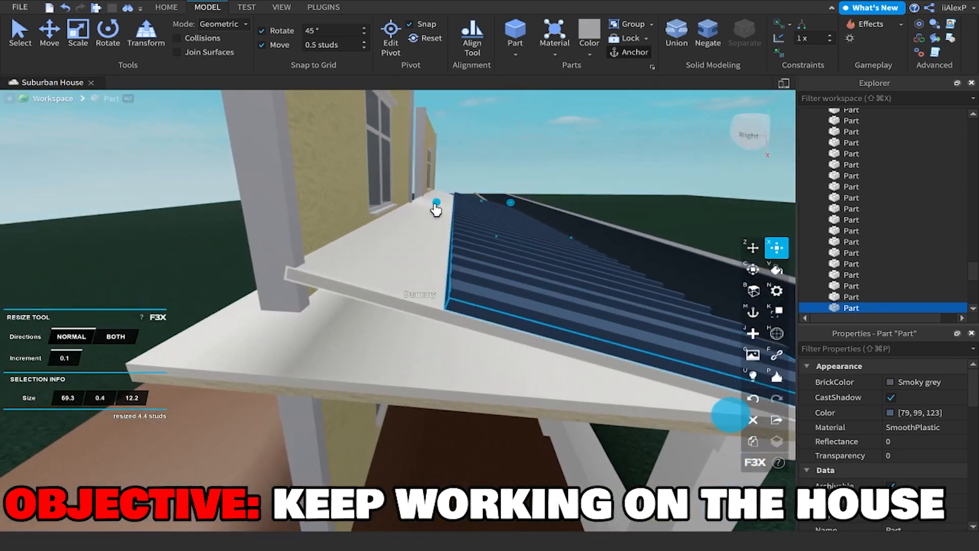
drag(406, 209, 397, 209)
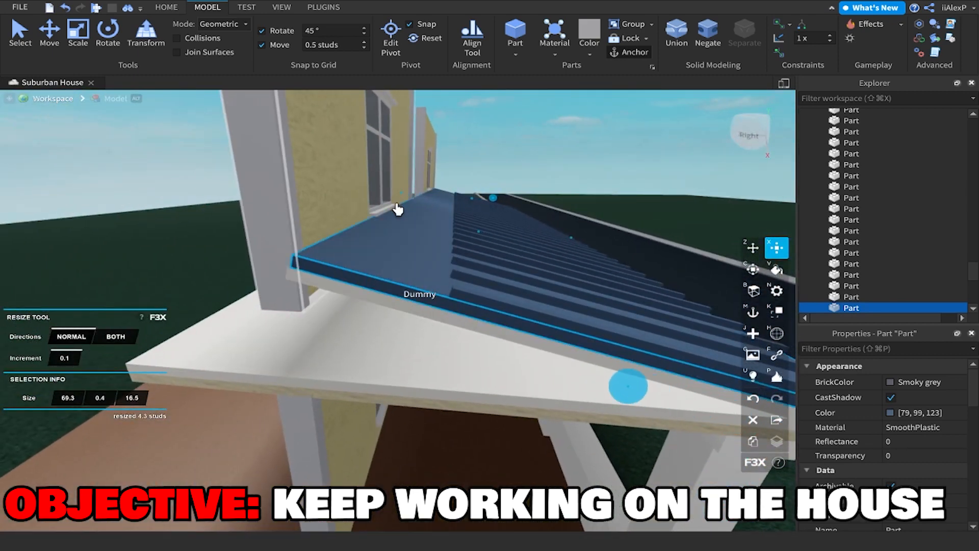
click(469, 166)
Select all the raised ribs across the porch roof and extend them together up to the wall.
click(462, 302)
right_drag(461, 302, 530, 301)
shift+click(529, 300)
shift+click(352, 313)
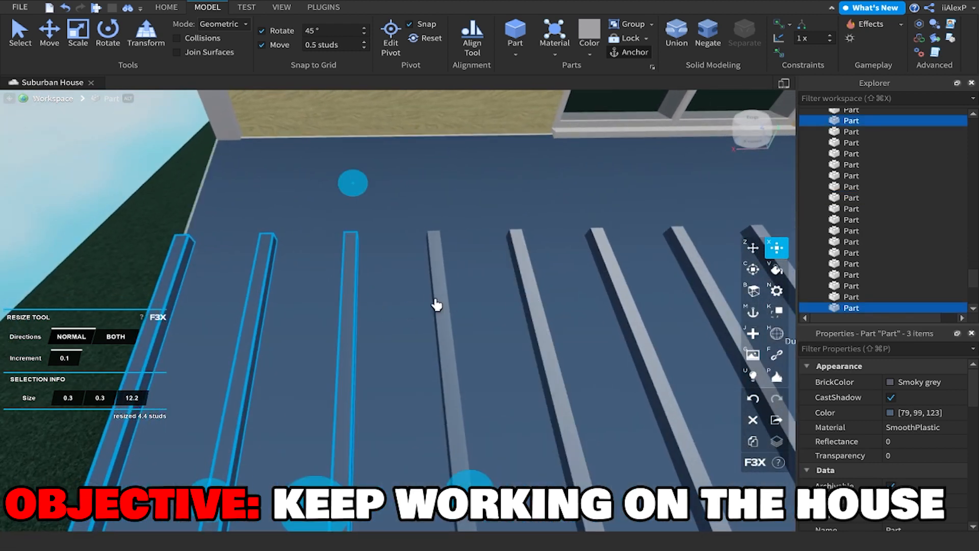
shift+click(448, 304)
shift+click(540, 294)
key(d)
key(s)
right_drag(371, 133, 365, 154)
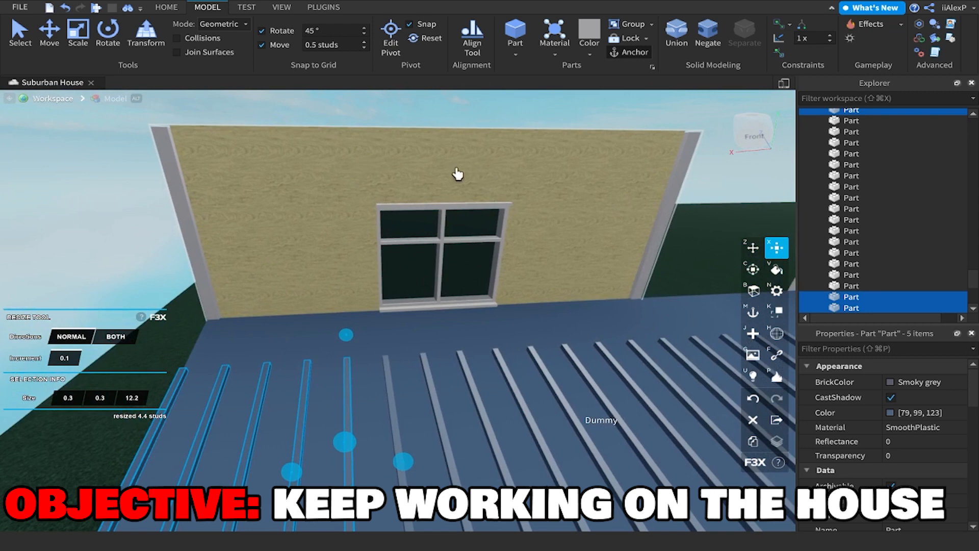
right_drag(387, 333, 392, 360)
key(w)
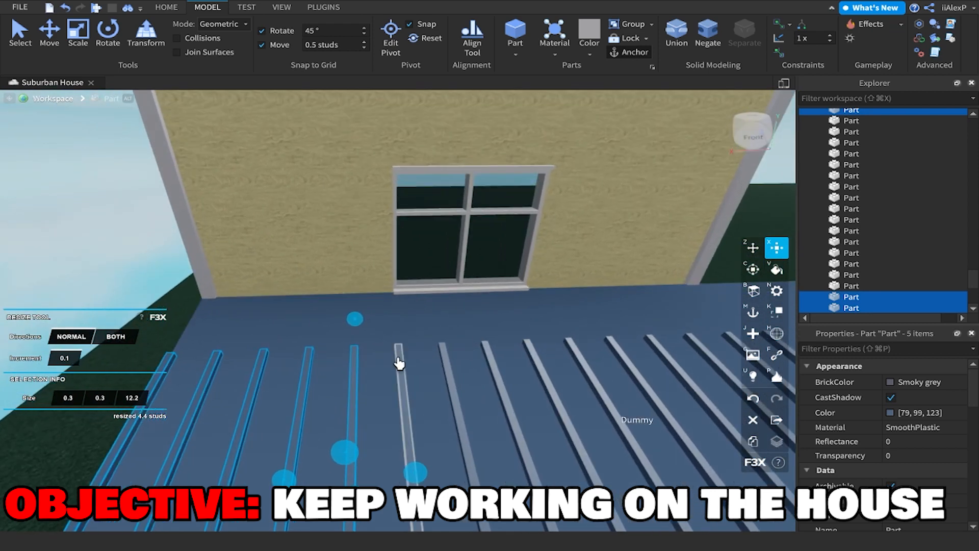
shift+click(399, 363)
shift+click(448, 365)
shift+click(491, 373)
right_drag(491, 373, 491, 371)
key(w)
shift+click(424, 446)
shift+click(464, 407)
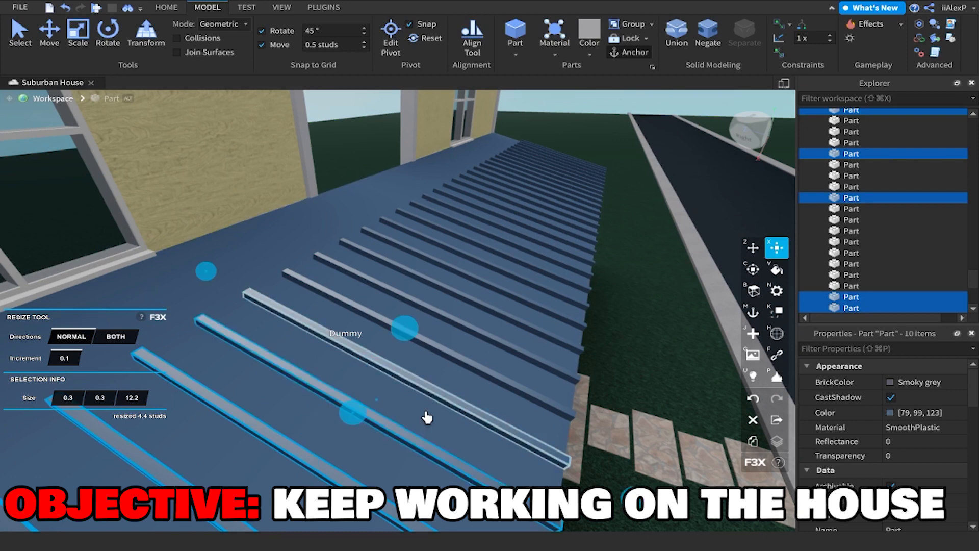
right_drag(463, 405, 461, 404)
shift+click(413, 418)
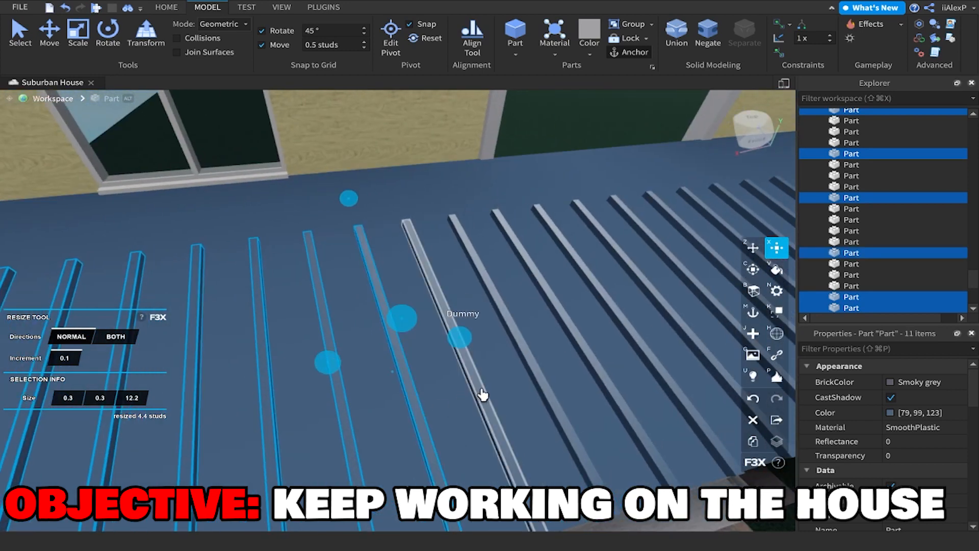
shift+click(486, 393)
shift+click(540, 389)
key(d)
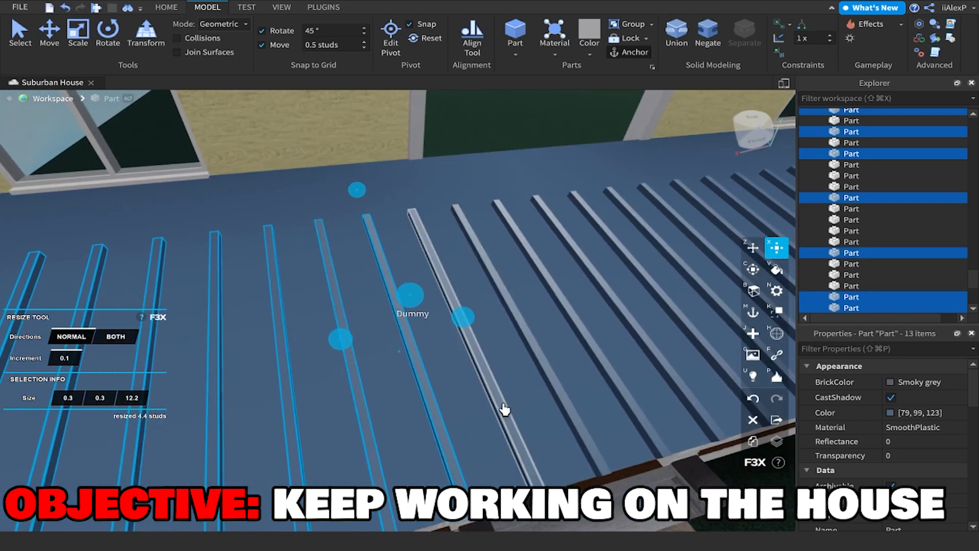
shift+click(503, 409)
shift+click(562, 393)
key(d)
shift+click(564, 392)
right_drag(564, 391, 562, 391)
key(d)
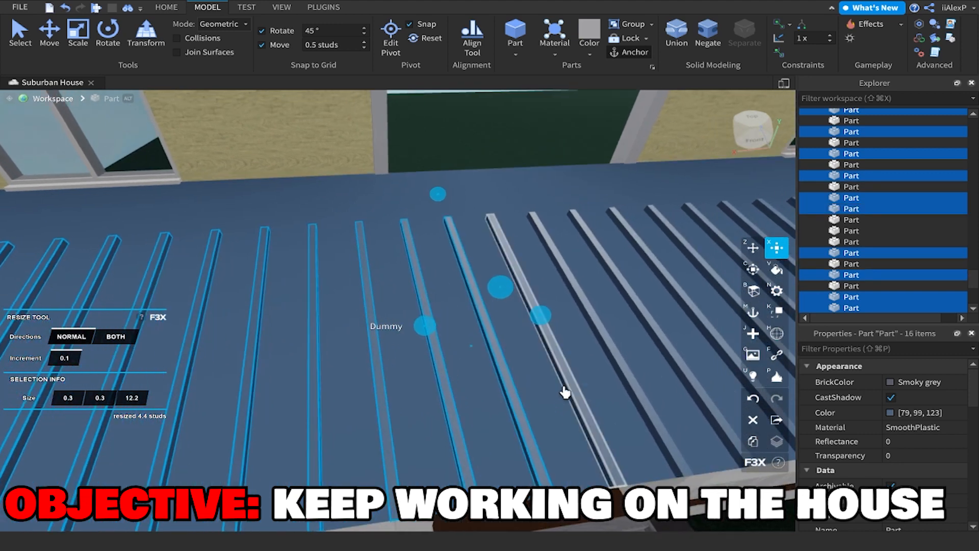
shift+click(572, 390)
key(d)
shift+click(577, 391)
key(d)
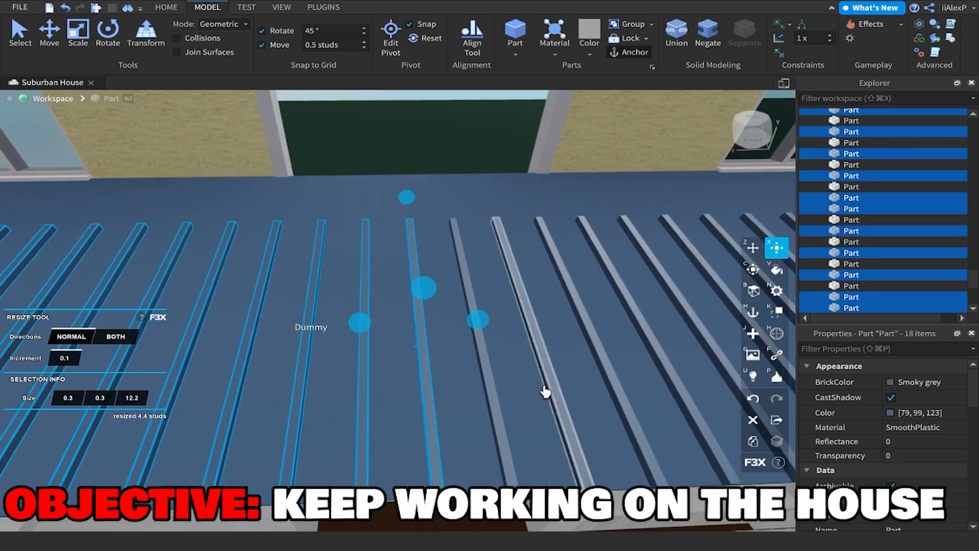
shift+click(498, 399)
shift+click(559, 396)
key(d)
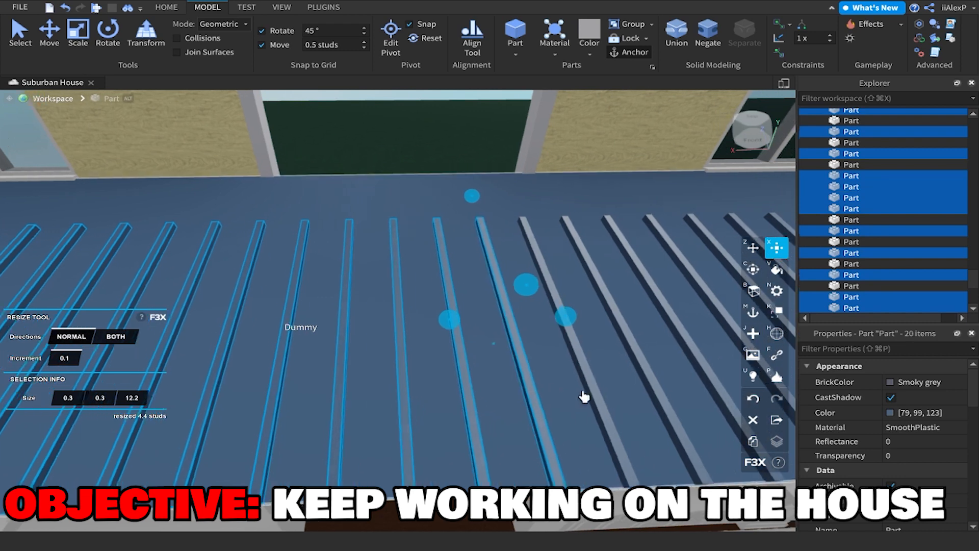
shift+click(586, 398)
key(d)
key(d)
shift+click(570, 404)
key(d)
shift+click(579, 403)
key(d)
key(d)
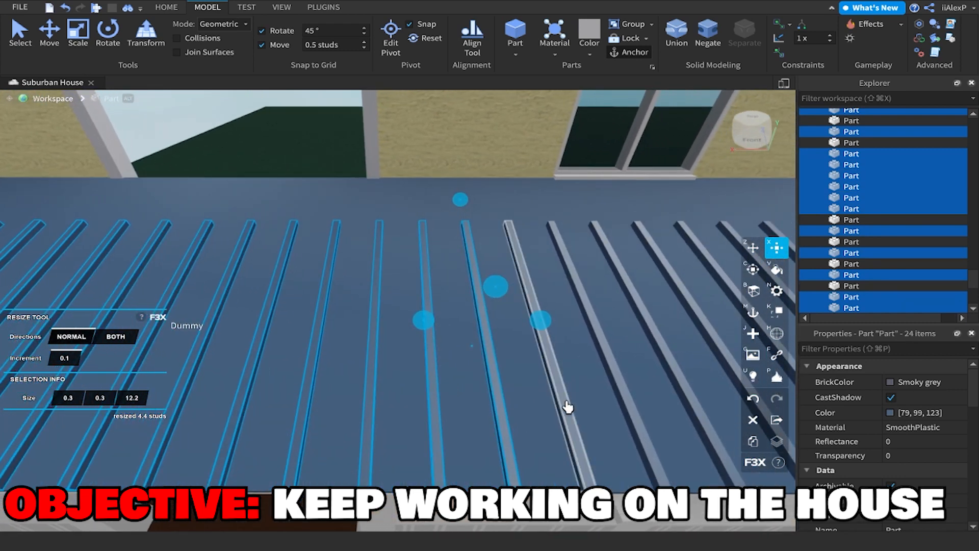
shift+click(566, 404)
key(d)
shift+click(620, 401)
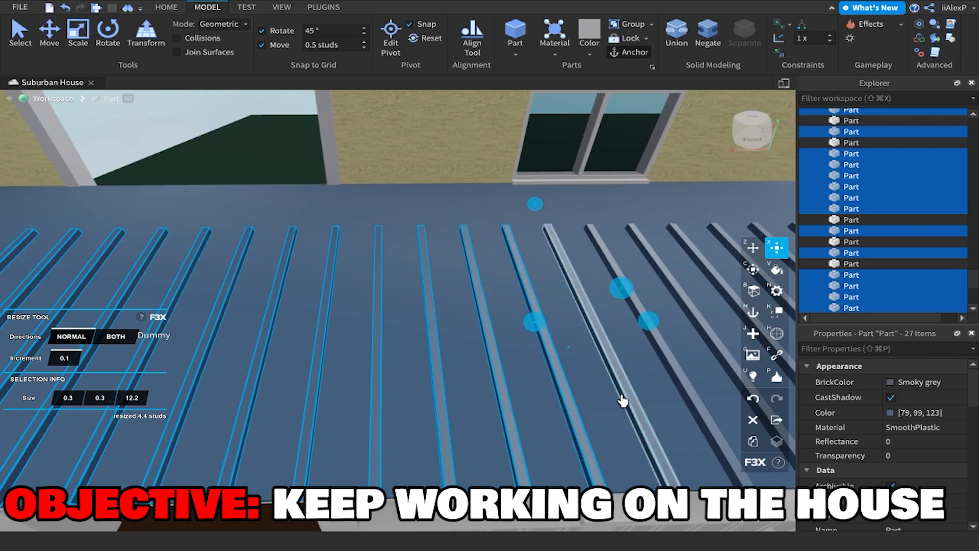
key(d)
shift+click(467, 411)
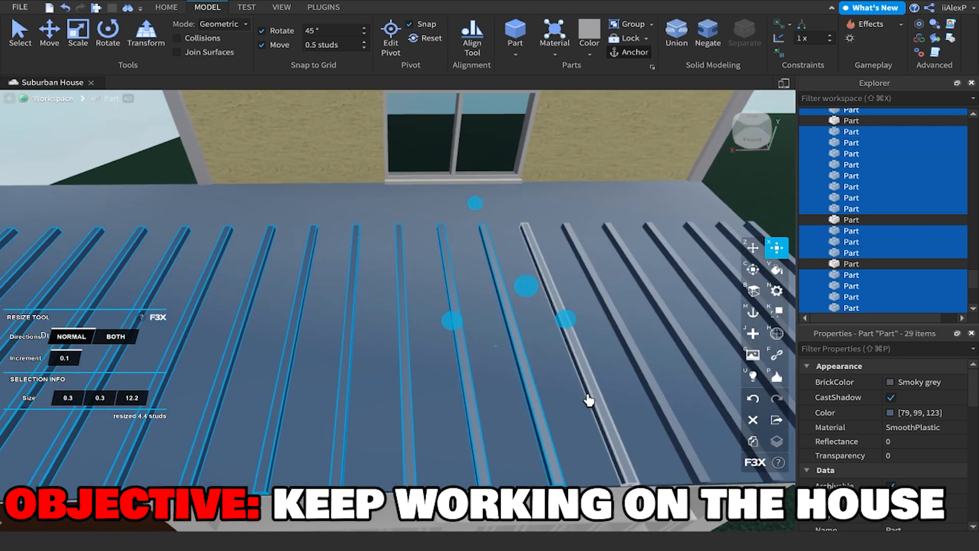
shift+click(590, 401)
key(d)
shift+click(548, 408)
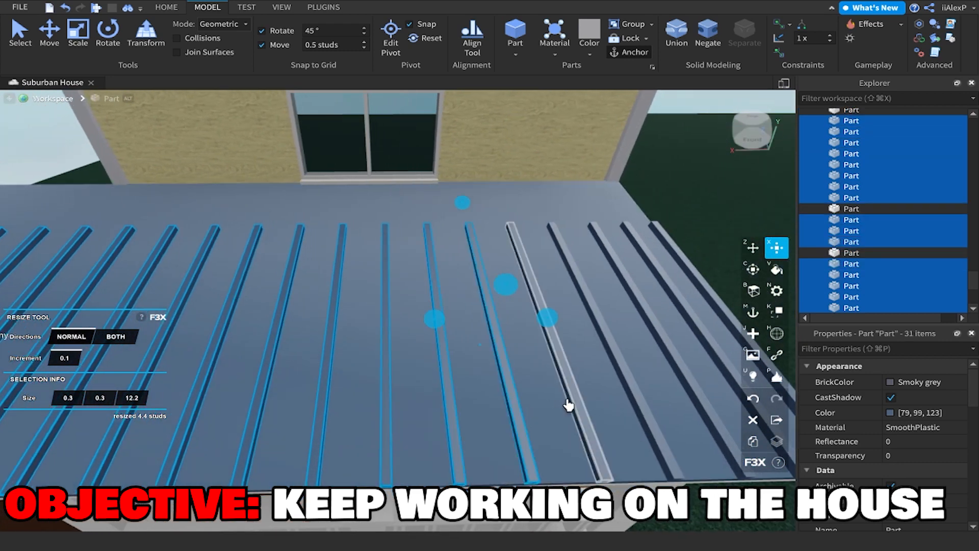
shift+click(569, 403)
shift+click(633, 396)
key(d)
shift+click(640, 396)
shift+click(678, 393)
key(d)
shift+click(701, 366)
right_drag(702, 366, 695, 368)
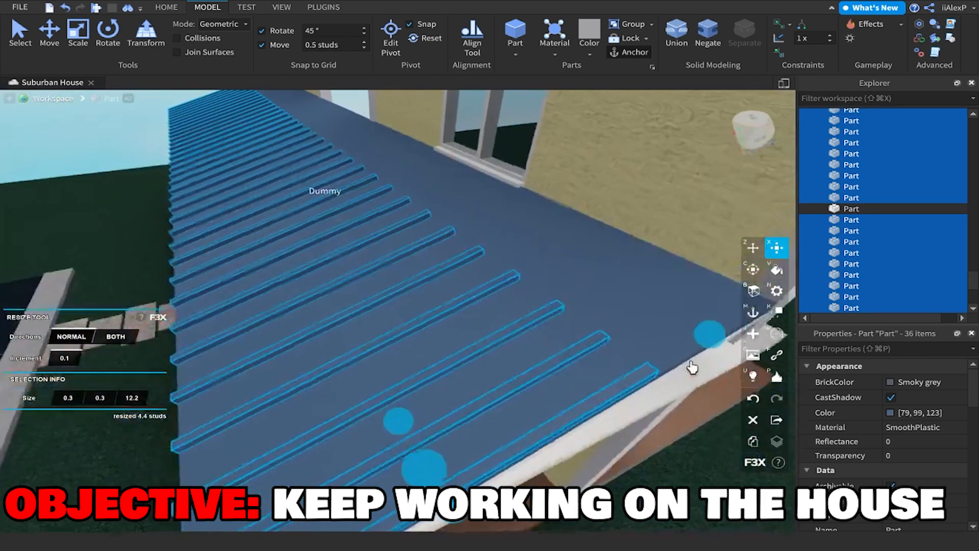
key(d)
drag(579, 344, 709, 273)
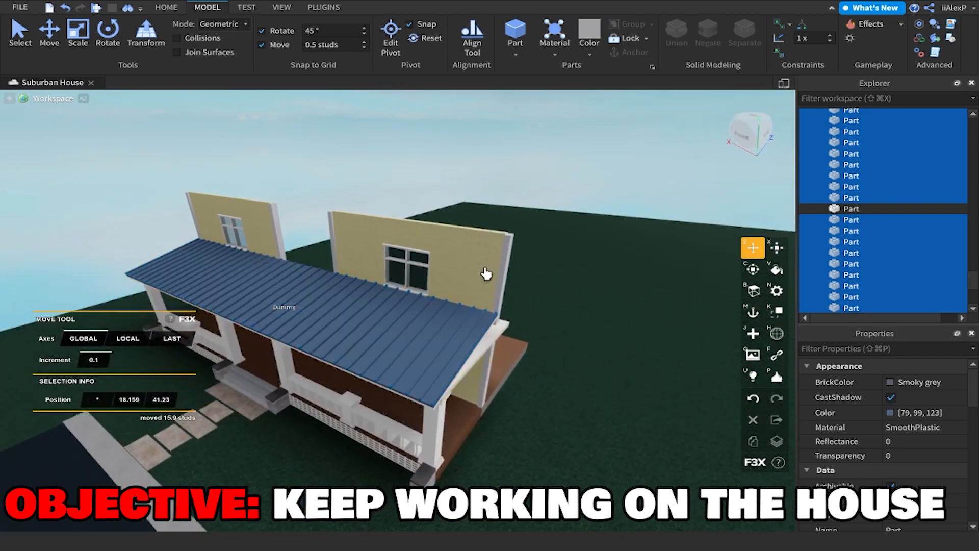
Raise both upper wall sections together by 1.2 studs.
click(486, 274)
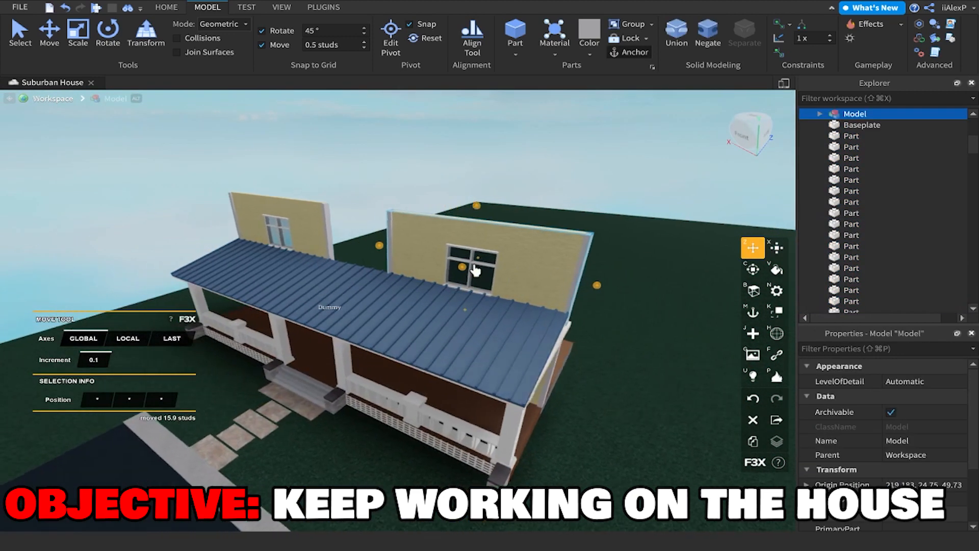
right_drag(486, 274, 485, 274)
shift+click(378, 219)
right_drag(380, 222, 382, 224)
key(s)
key(a)
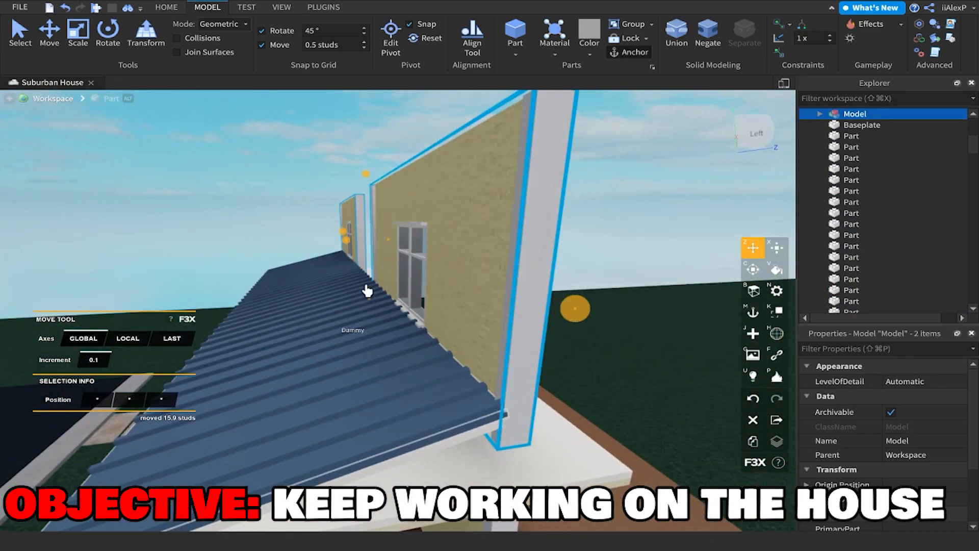
drag(371, 305, 375, 301)
key(a)
right_drag(377, 301, 378, 301)
key(s)
click(416, 189)
Inspect the two upper wall sections and where they meet the porch roof, from close up at the front.
key(a)
key(s)
key(a)
key(w)
key(w)
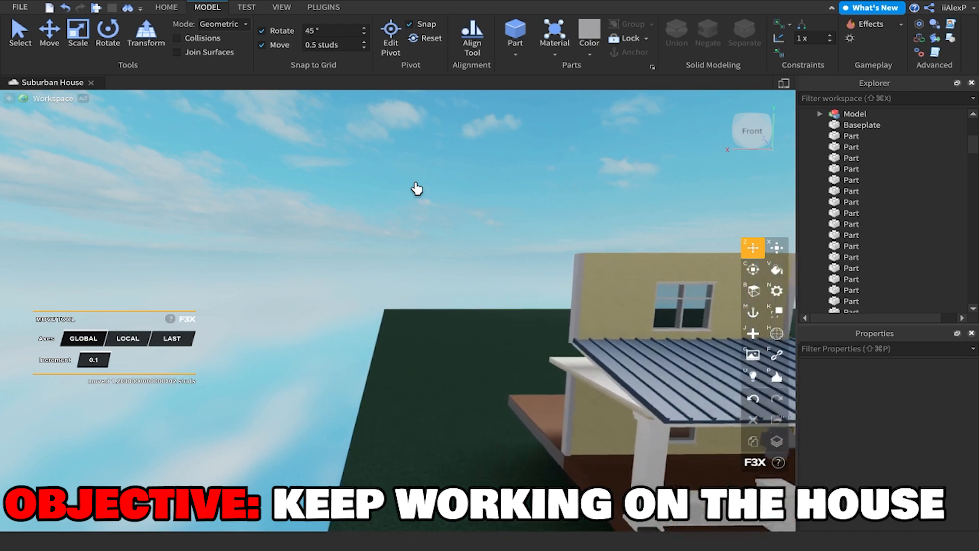
key(d)
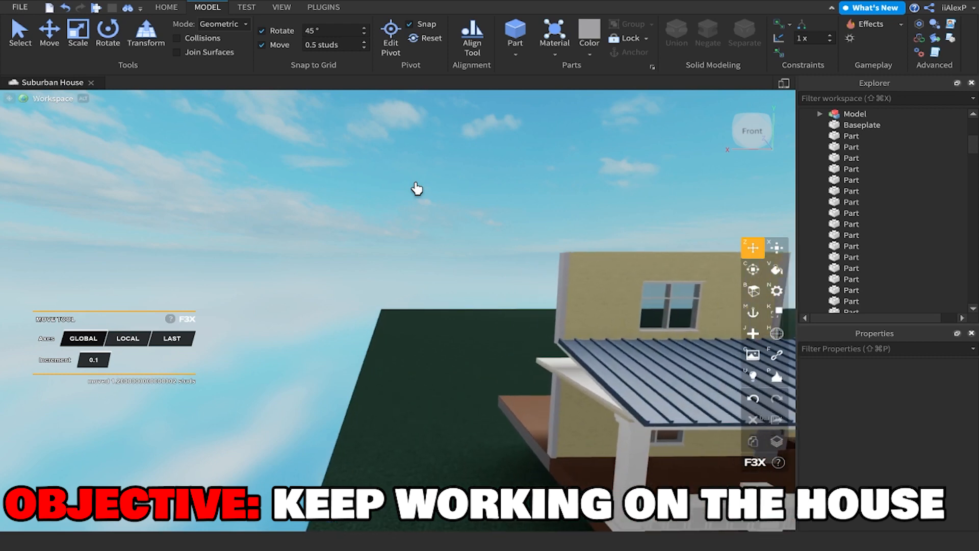
key(a)
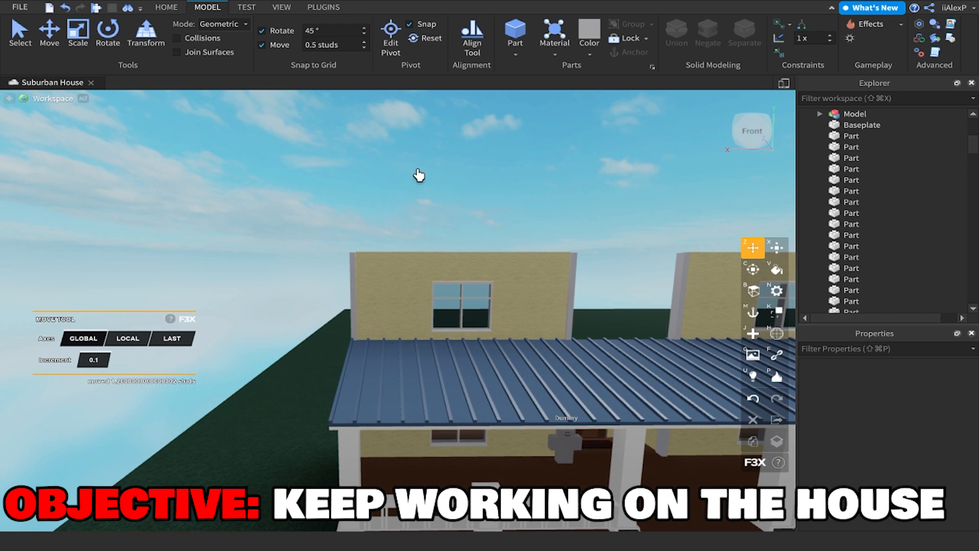
key(w)
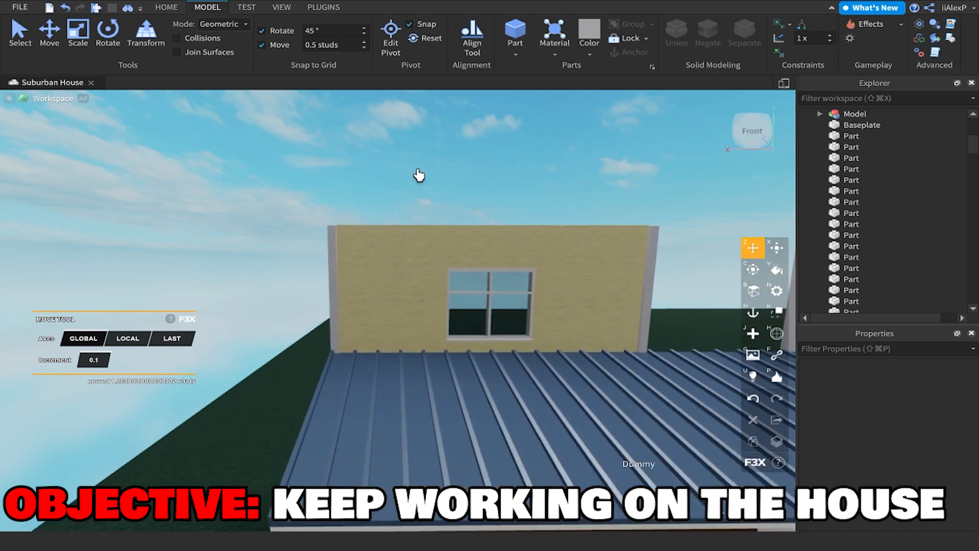
key(w)
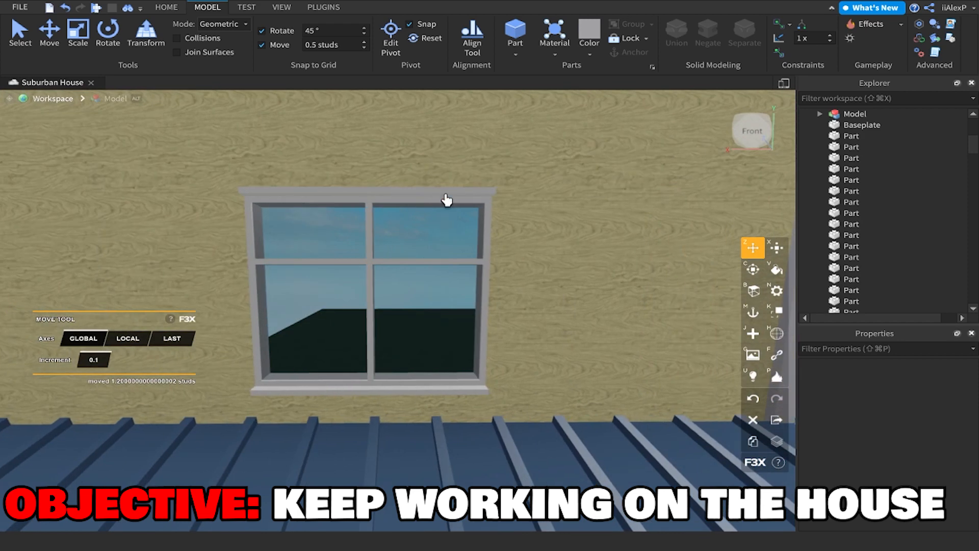
click(446, 200)
key(s)
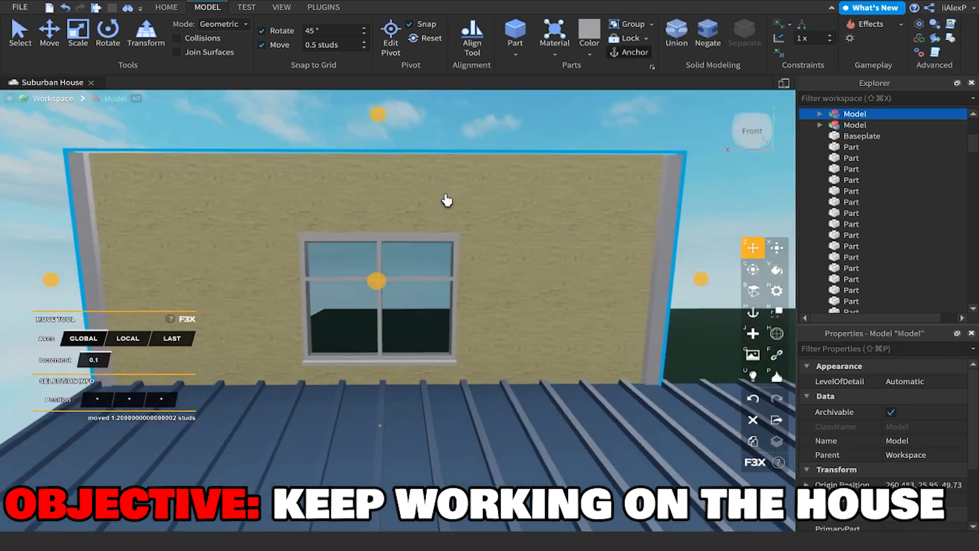
key(d)
click(580, 263)
click(479, 187)
key(a)
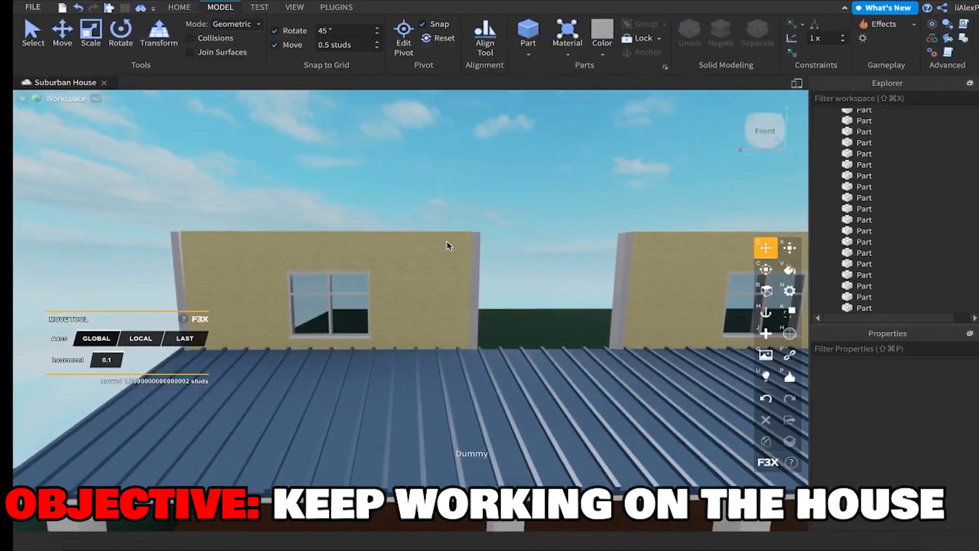
View the whole house front from the street to judge the upper walls and extended porch roof.
key(s)
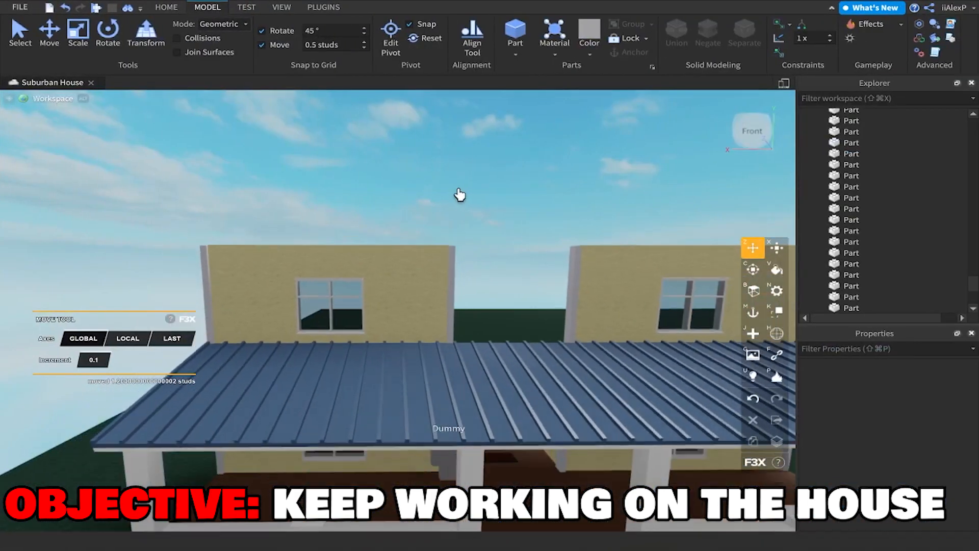
key(s)
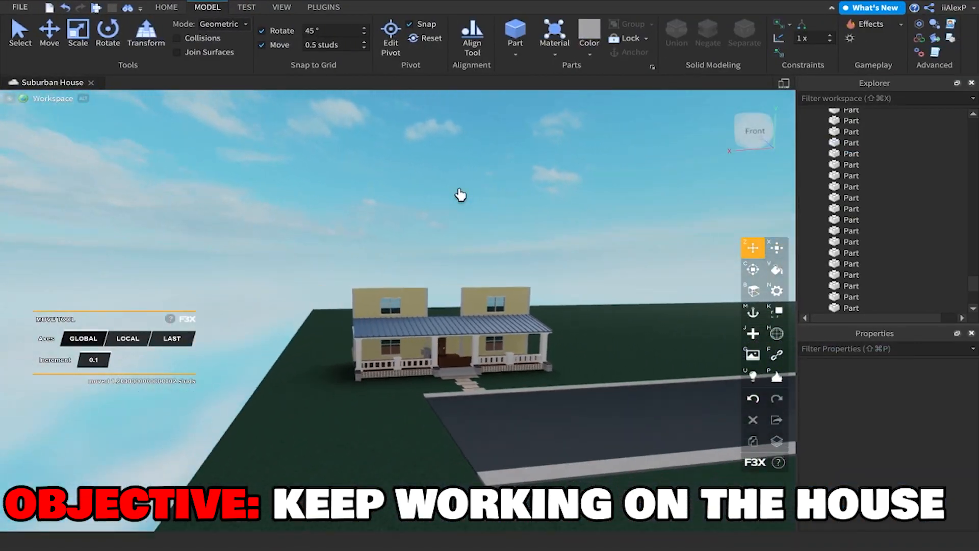
key(a)
right_drag(428, 197, 427, 197)
key(w)
key(d)
key(s)
key(s)
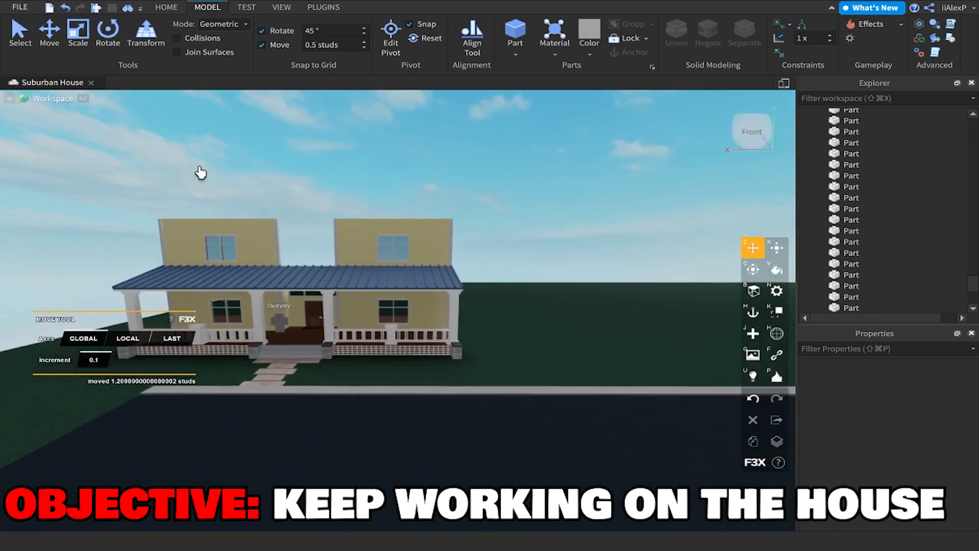
key(d)
right_drag(202, 162, 202, 162)
Start a playtest and run the character along the road to the house and around its porch and walls.
click(163, 7)
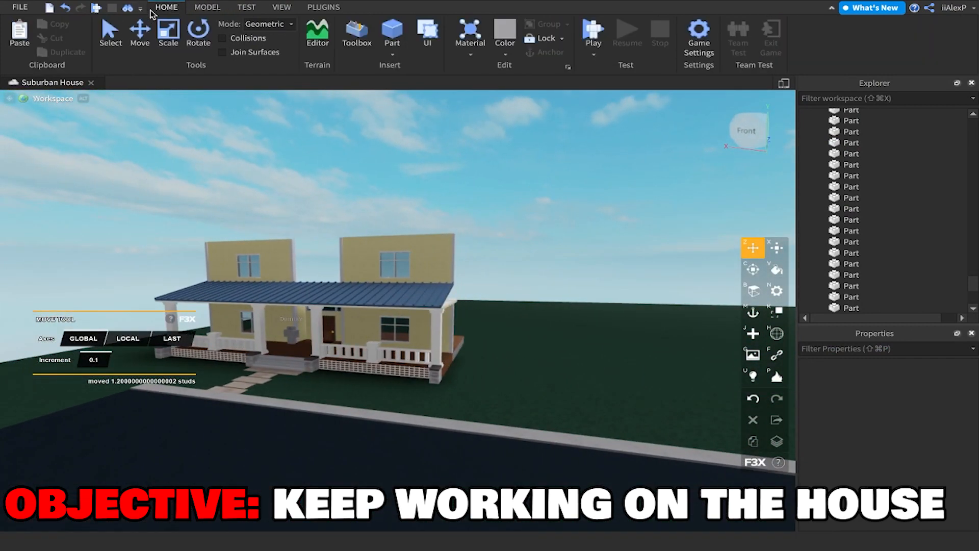
click(599, 39)
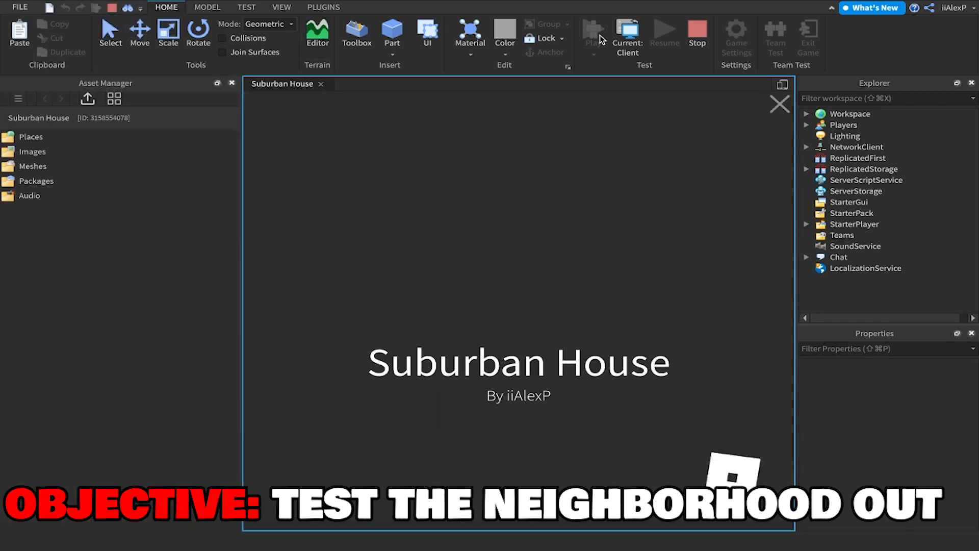
key(w)
right_drag(611, 312, 610, 312)
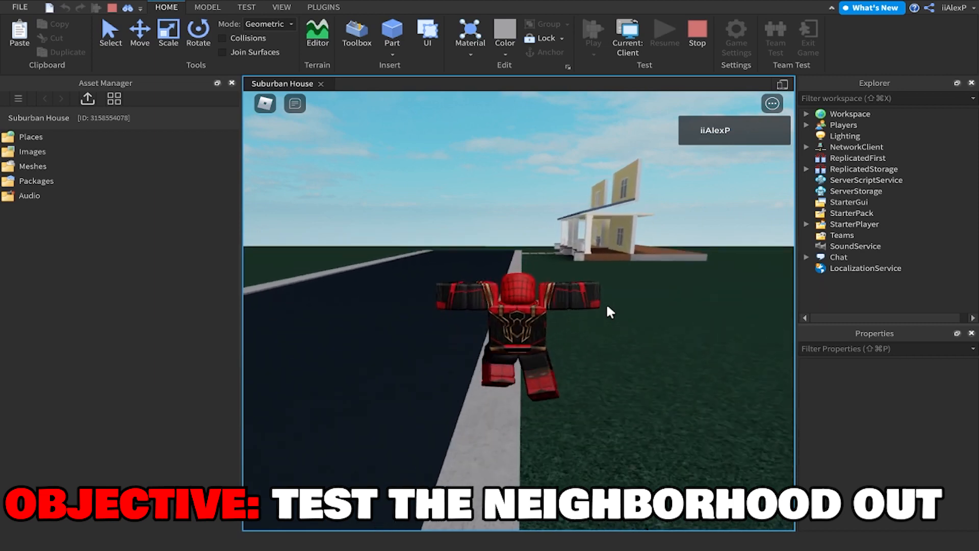
right_drag(599, 309, 599, 309)
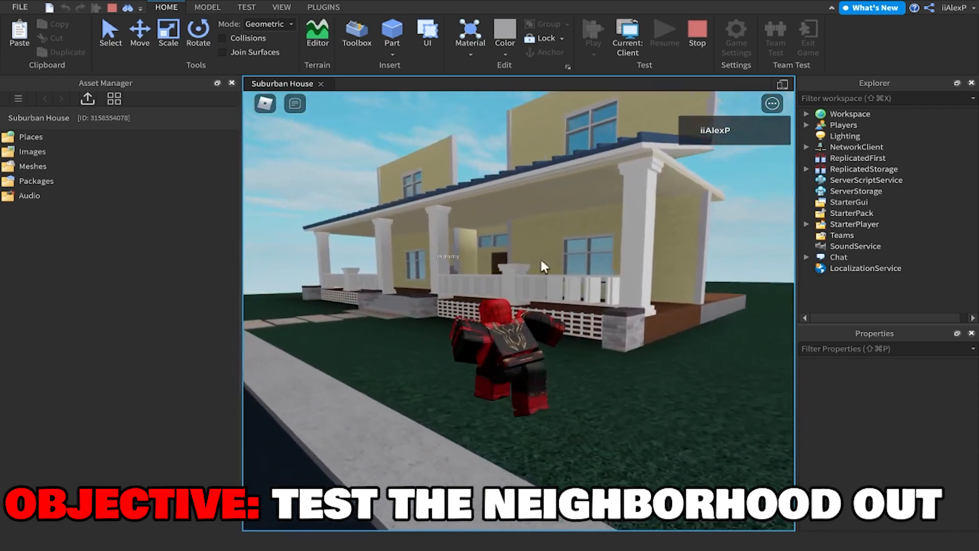
key(a)
right_drag(483, 305, 484, 305)
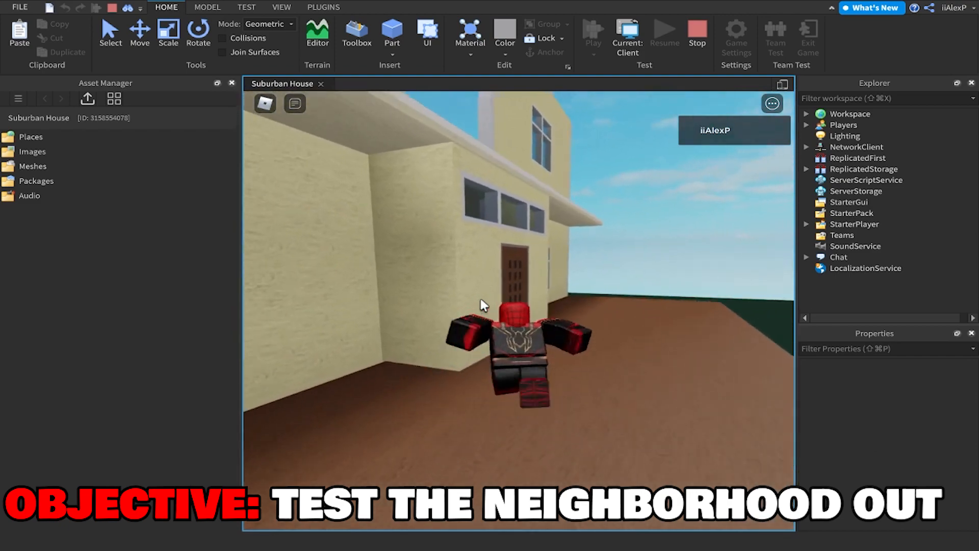
key(w)
right_drag(483, 305, 483, 305)
key(s)
key(space)
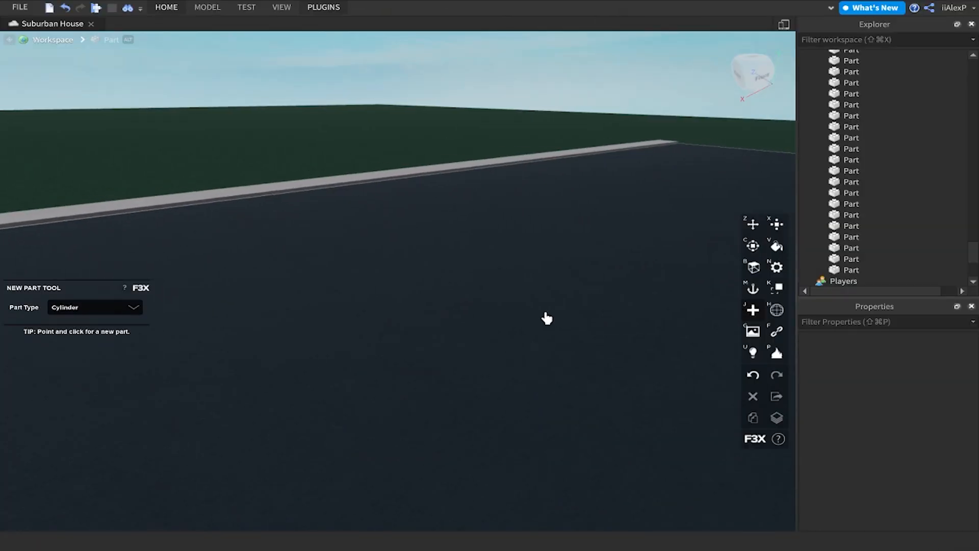
Insert a cylinder part on the road and rotate it 90 degrees so it stands upright.
right_drag(547, 318, 553, 293)
click(354, 295)
key(c)
right_drag(354, 295, 362, 291)
key(w)
key(a)
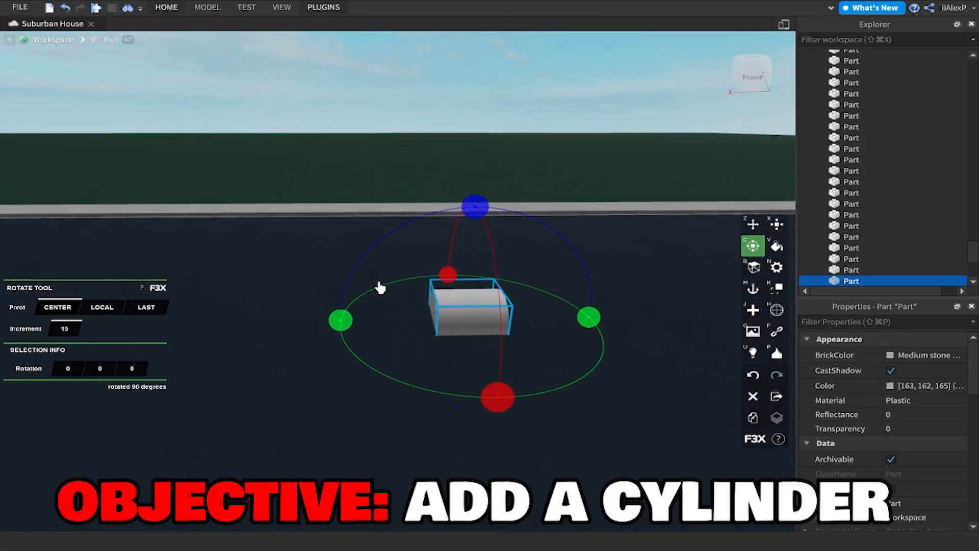
drag(465, 211, 365, 306)
Flatten the upright cylinder into a thin disc, resizing in 0.1-stud increments.
key(z)
click(484, 252)
click(476, 283)
key(w)
right_drag(476, 282, 494, 237)
key(a)
key(w)
key(a)
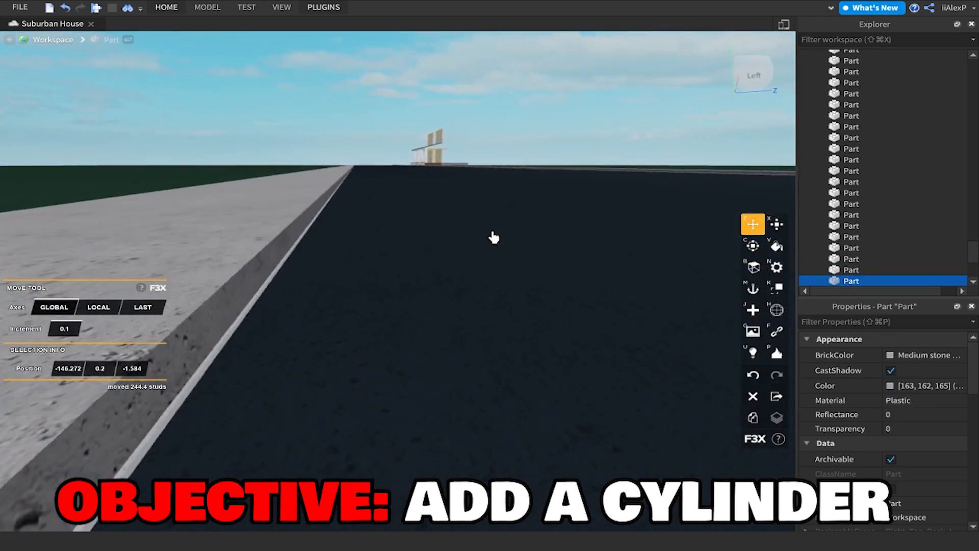
key(a)
right_drag(634, 108, 633, 109)
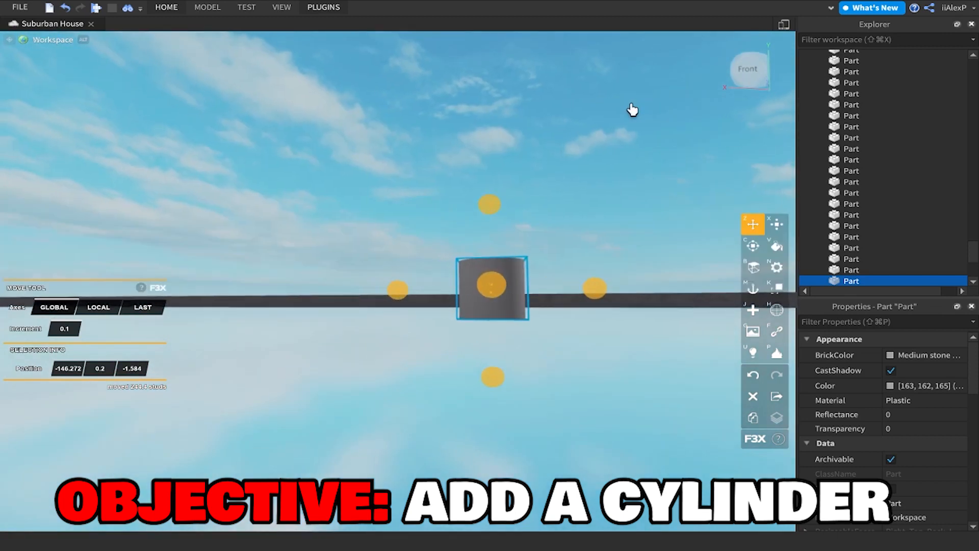
key(w)
right_drag(649, 151, 650, 151)
key(s)
key(x)
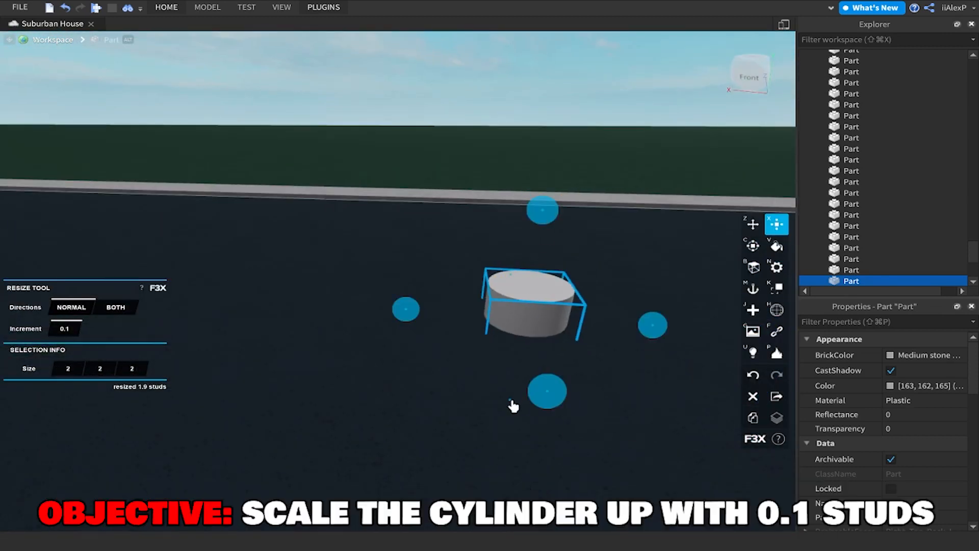
drag(511, 401, 545, 302)
Copy the dark concrete road's position and apply it to the disc: 0.033, -0.15, -5.62.
key(z)
click(614, 144)
key(s)
click(601, 288)
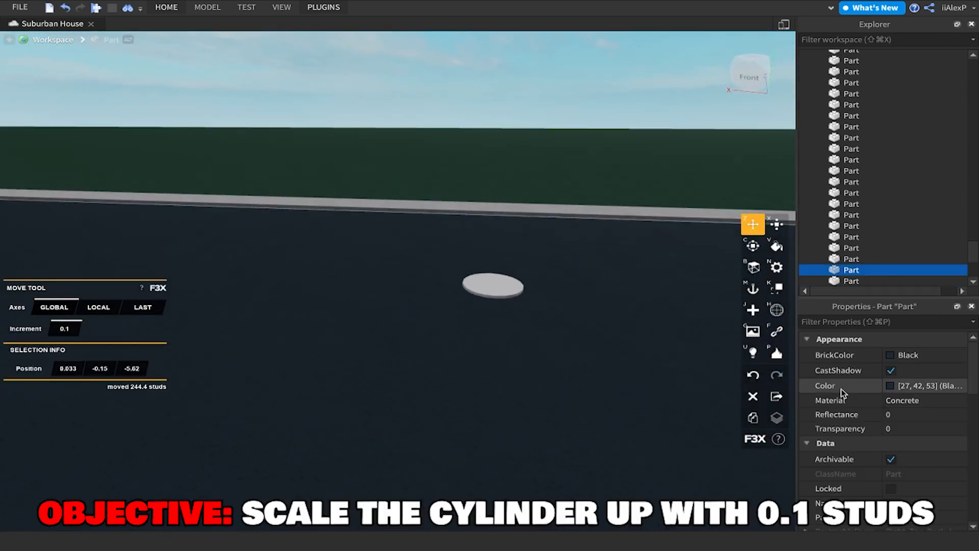
scroll(874, 437, down, 8)
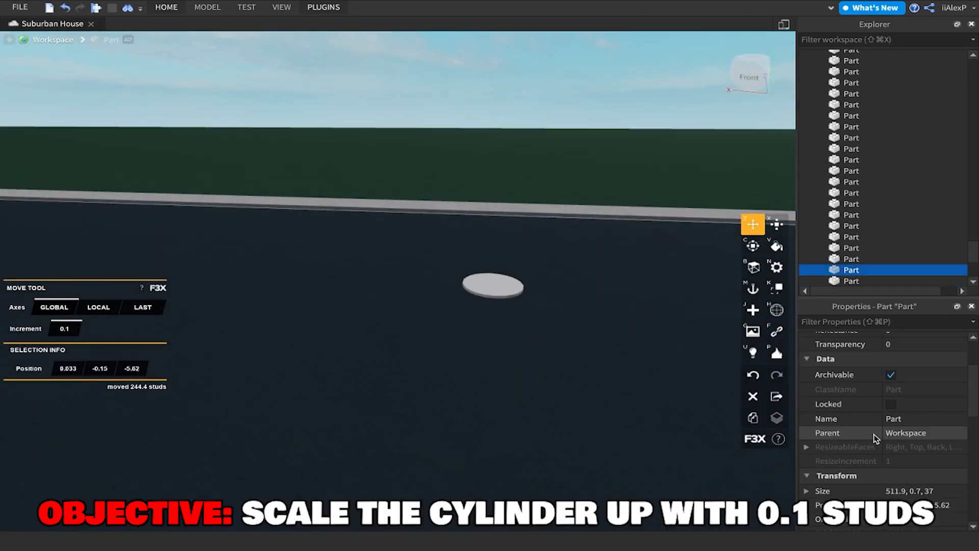
click(499, 297)
click(619, 377)
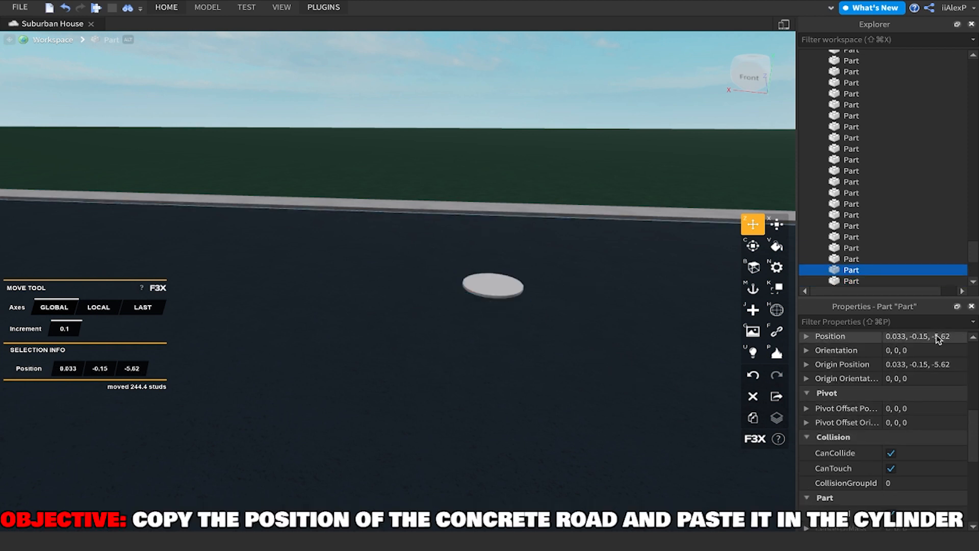
click(470, 289)
click(922, 339)
text(0.033, -0.15, -5.62)
key(Return)
Move the disc along the road to its far end at X -256.767 and raise it out of the road.
right_drag(219, 278, 373, 383)
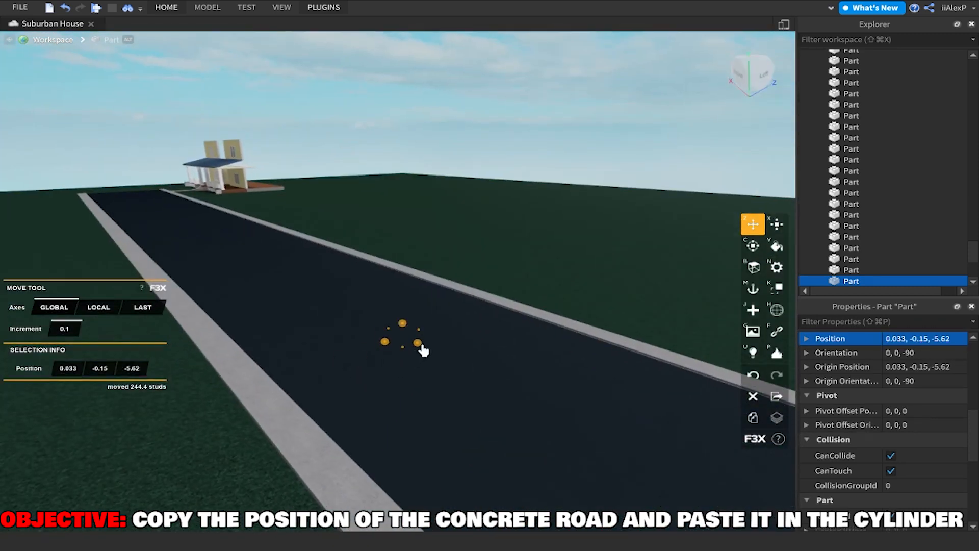
drag(422, 348, 423, 351)
right_drag(423, 351, 424, 351)
drag(423, 351, 422, 352)
right_drag(423, 351, 422, 351)
drag(422, 352, 422, 352)
right_drag(422, 351, 422, 351)
drag(422, 351, 626, 352)
drag(472, 273, 464, 260)
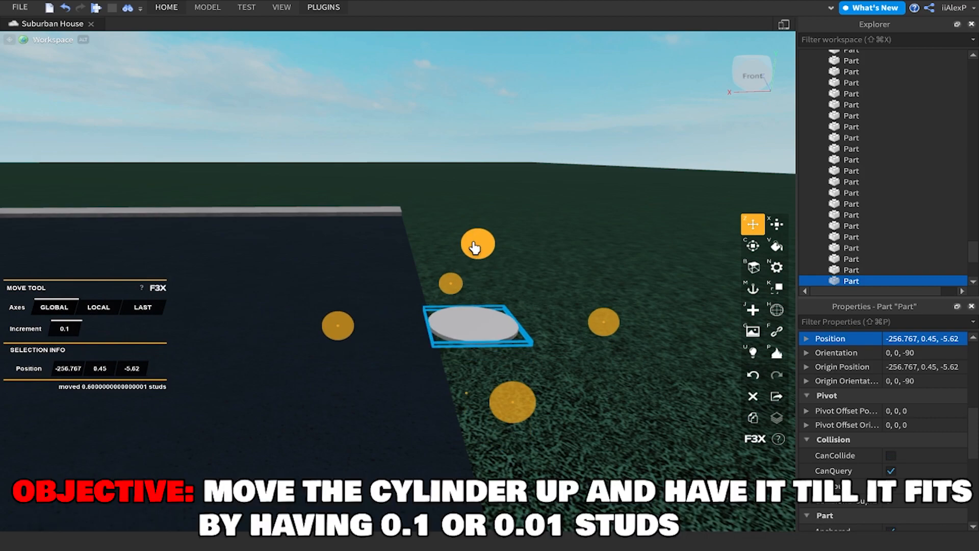
Adjust the disc's thickness to 0.2 studs at the end of the road.
right_drag(463, 261, 463, 261)
key(w)
key(s)
key(x)
drag(450, 344, 450, 344)
Try to enlarge the disc one side at a time across the road's width, and undo the resizes.
right_drag(450, 343, 454, 320)
key(s)
key(s)
drag(462, 280, 159, 309)
key(a)
right_drag(159, 309, 170, 312)
drag(400, 232, 358, 239)
key(d)
key(w)
drag(451, 257, 479, 267)
key(d)
key(super+z)
key(super+z)
key(super+z)
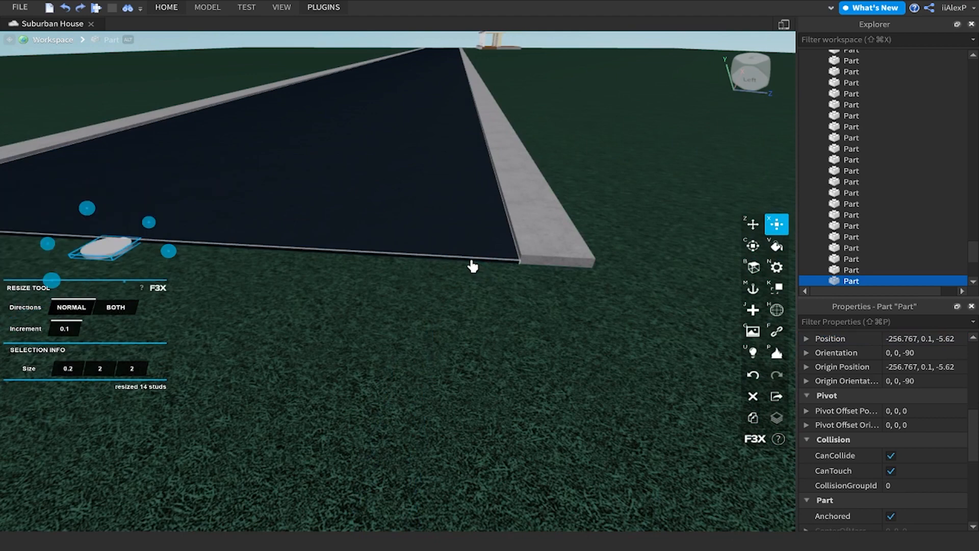
Enlarge the disc symmetrically in both directions to 78 studs across, keeping it centred on the road's end.
key(a)
key(s)
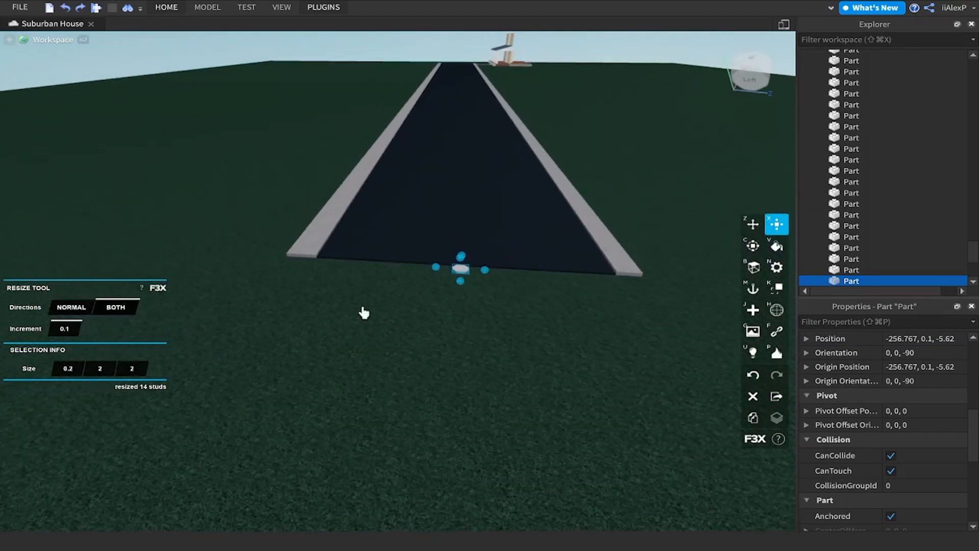
drag(462, 289, 469, 339)
drag(460, 291, 462, 300)
key(super+z)
key(d)
right_drag(468, 340, 466, 339)
key(w)
drag(455, 326, 251, 339)
Move the large disc 33 studs outward from the road's end, to X -289.767.
key(z)
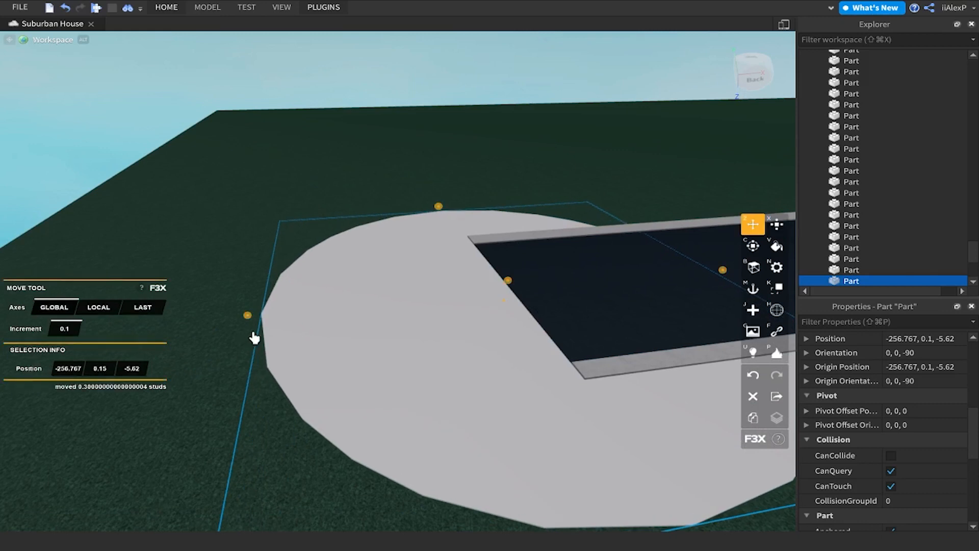
key(d)
right_drag(505, 254, 507, 254)
drag(583, 262, 418, 296)
Enlarge the disc symmetrically to 88 studs across and shift it 5.4 studs farther out from the road.
key(x)
scroll(428, 280, down, 4)
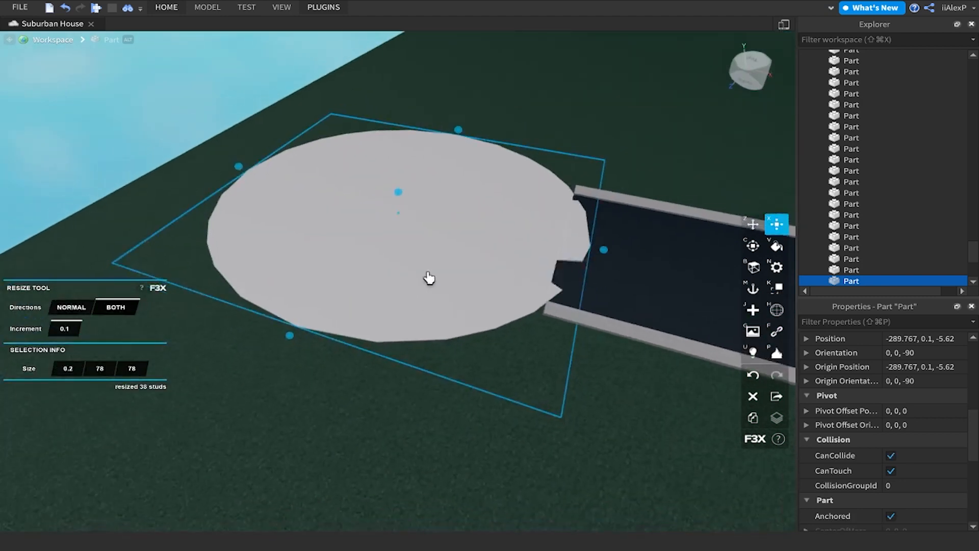
drag(244, 180, 245, 179)
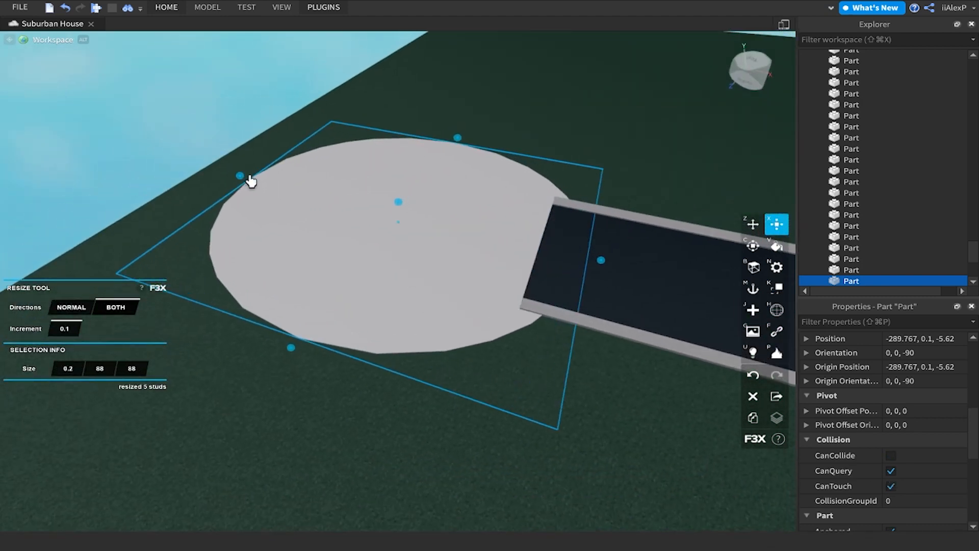
key(z)
drag(601, 262, 573, 257)
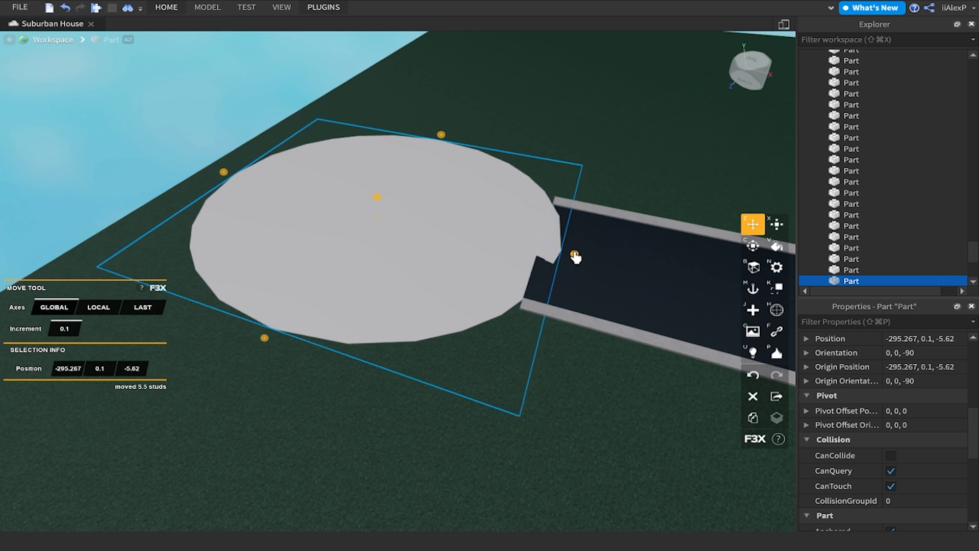
Insert a dummy character with Rig Builder and place it near the middle of the disc as a scale reference.
click(272, 8)
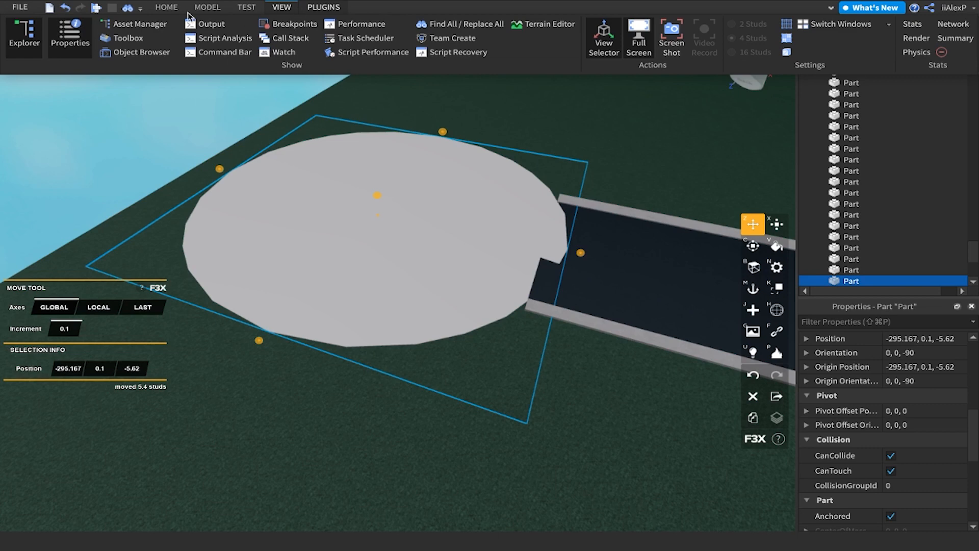
click(329, 8)
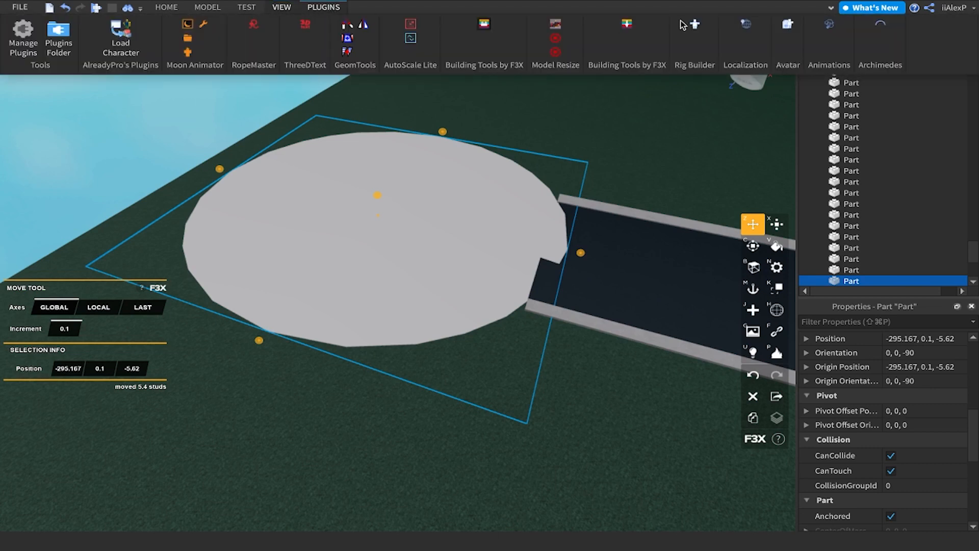
click(694, 28)
click(423, 228)
click(415, 245)
drag(416, 214, 403, 213)
key(w)
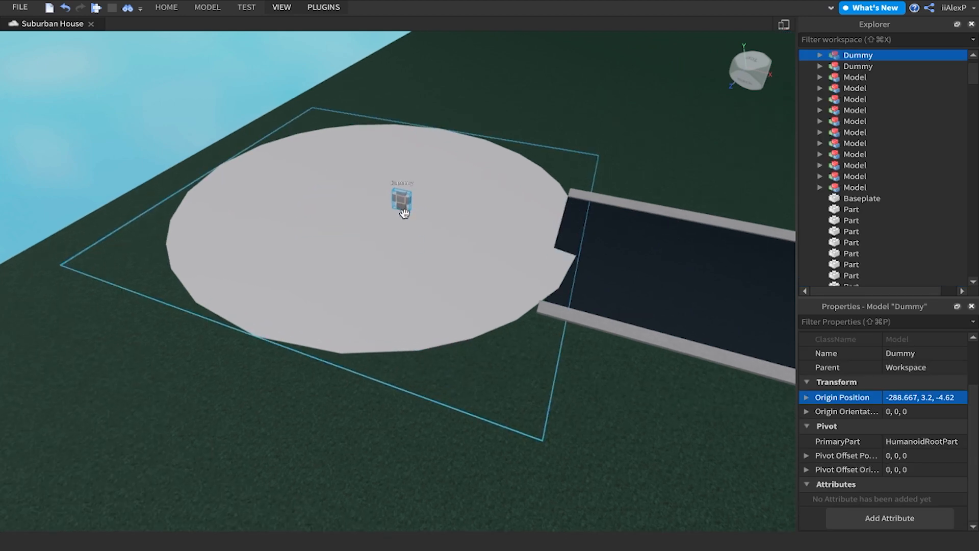
key(d)
right_drag(405, 213, 405, 213)
scroll(405, 213, down, 3)
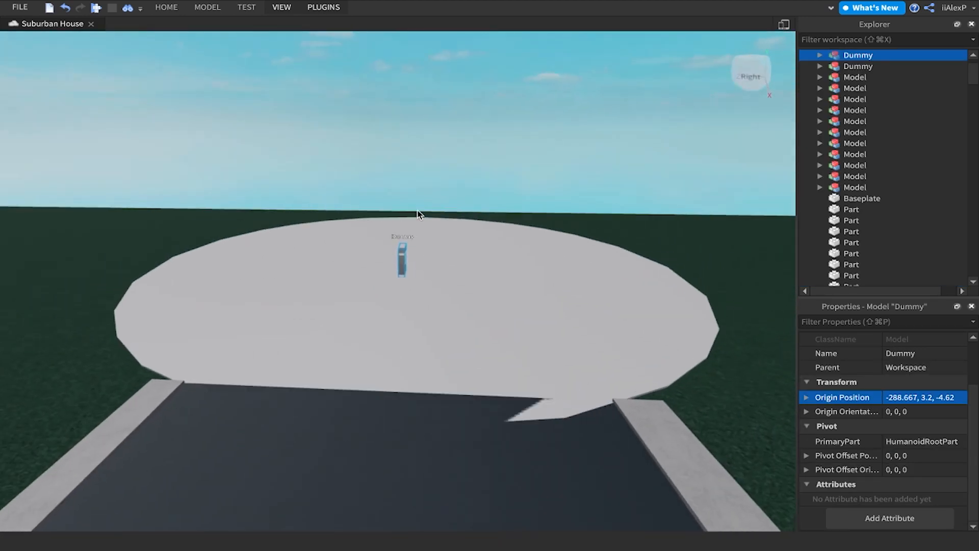
Delete the dummy character used as a scale reference on the disc.
scroll(418, 210, up, 4)
key(Delete)
scroll(418, 211, down, 3)
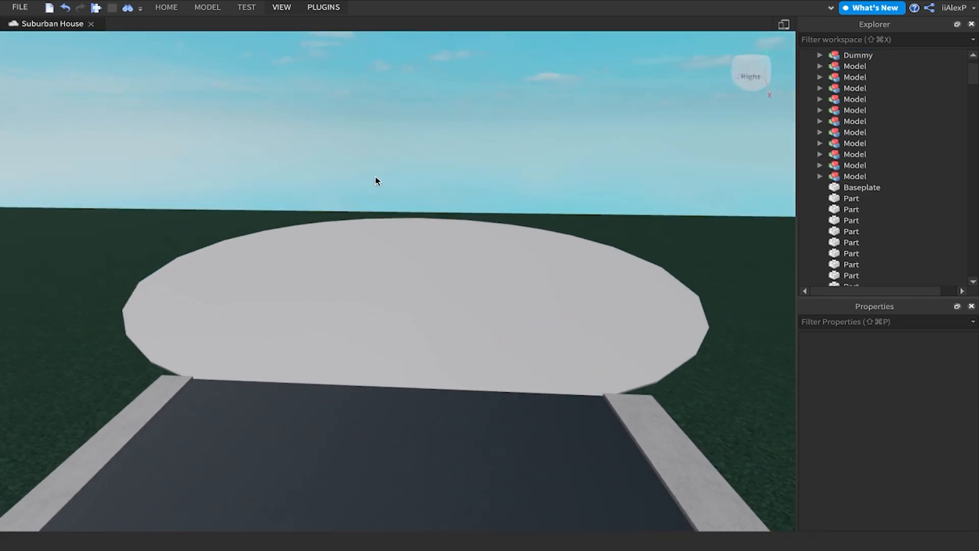
Recolour the large disc to the road's dark colour, RGB 27, 42, 53.
click(323, 8)
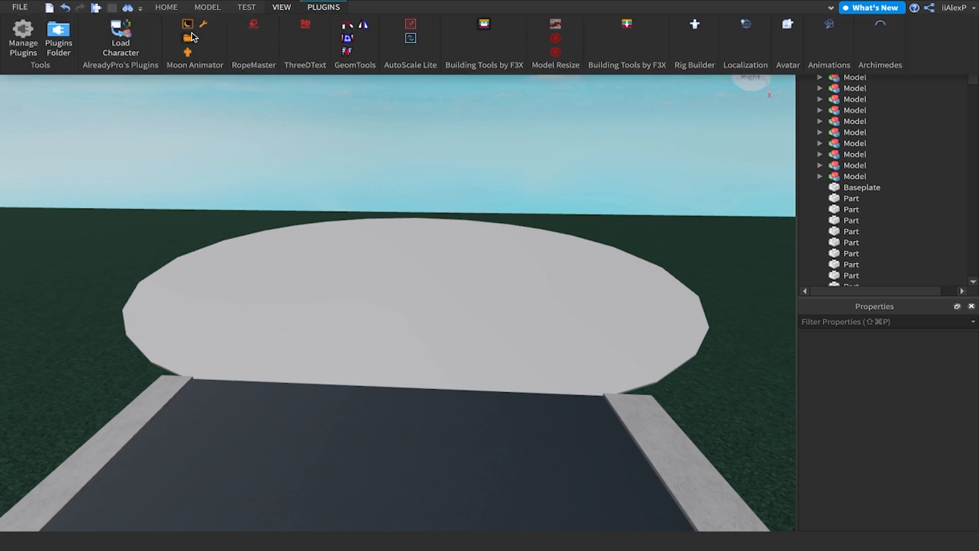
click(483, 29)
mouse_move(513, 152)
right_down()
mouse_move(502, 158)
mouse_move(513, 154)
mouse_move(507, 146)
right_up()
click(300, 338)
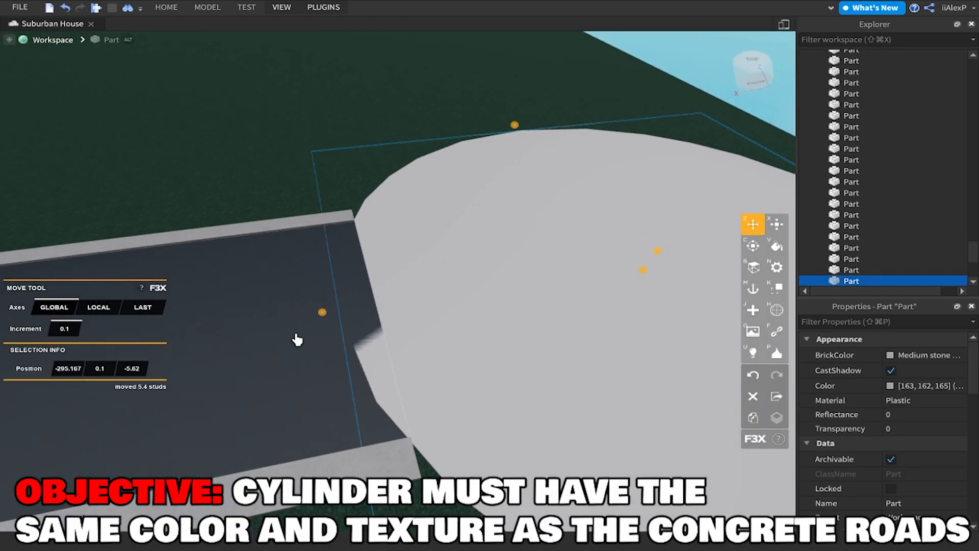
click(360, 341)
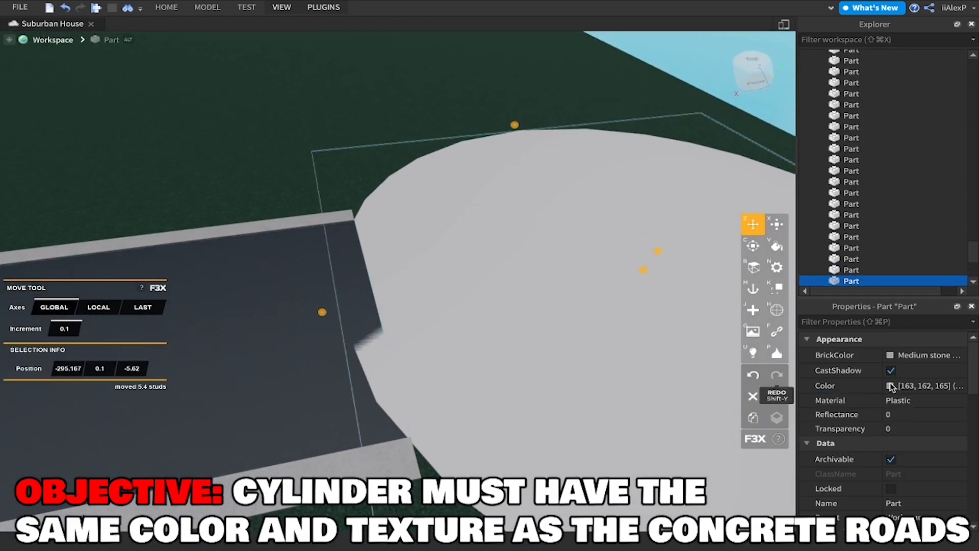
text(27, 42, 53)
key(Return)
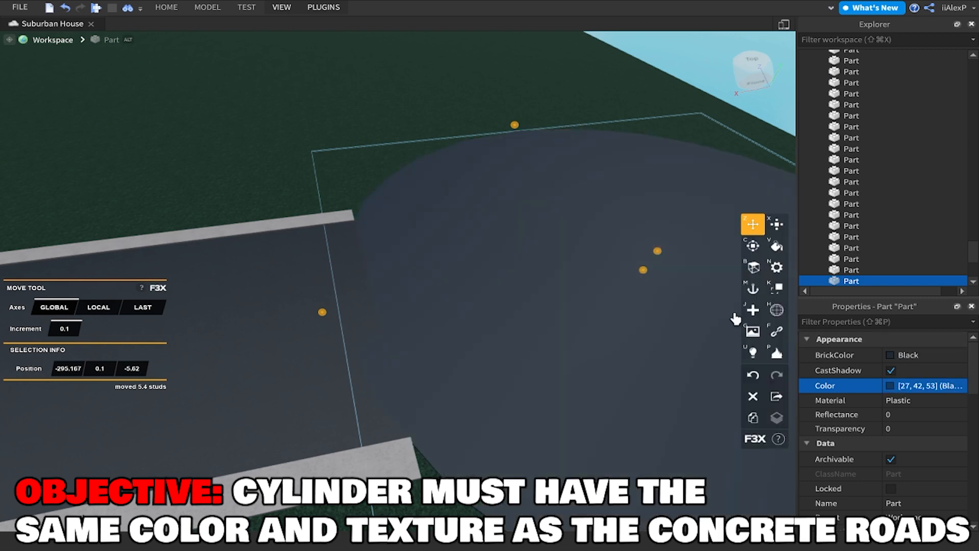
Change the large disc's material to Concrete to match the road surface.
click(776, 267)
click(86, 260)
click(93, 305)
Duplicate the dark disc in place and thicken the copy upward to 0.5 studs.
right_drag(266, 311, 498, 262)
key(z)
scroll(515, 245, up, 5)
right_drag(531, 225, 530, 225)
key(x)
scroll(528, 223, down, 1)
key(z)
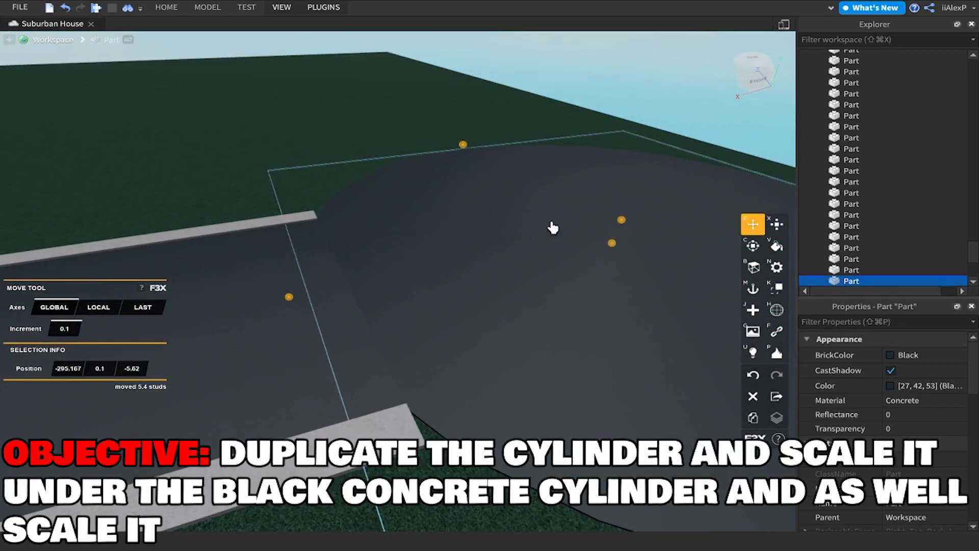
key(x)
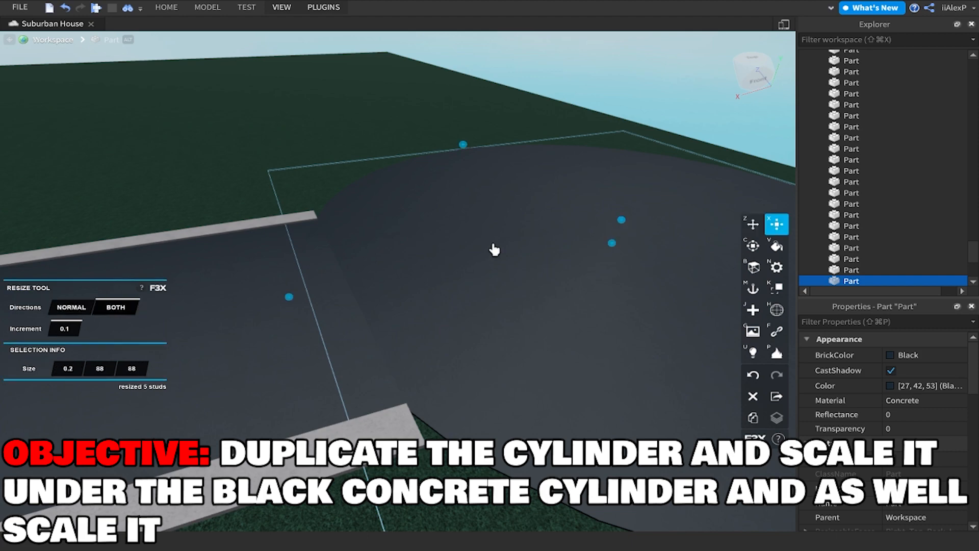
scroll(510, 240, down, 1)
scroll(377, 268, up, 3)
right_drag(385, 271, 422, 276)
key(d)
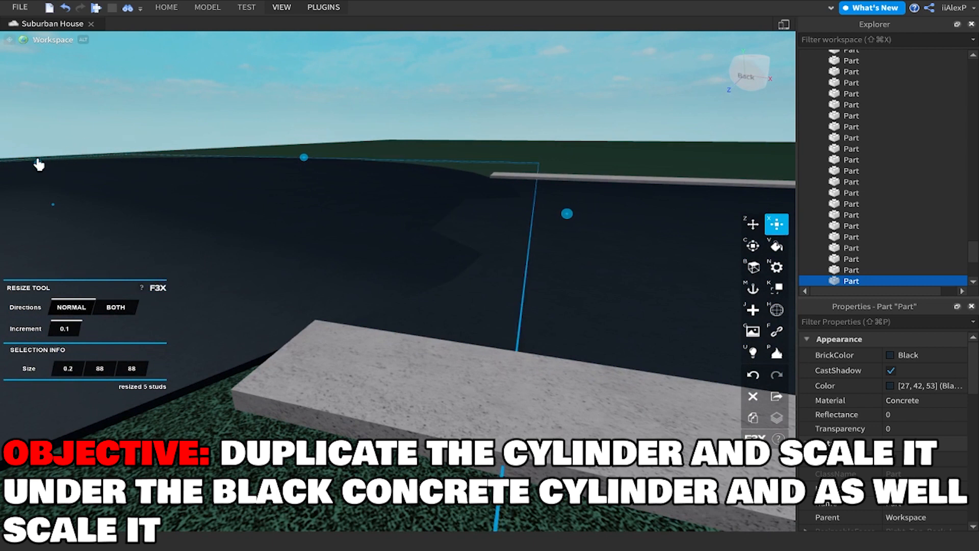
key(d)
right_drag(37, 163, 72, 163)
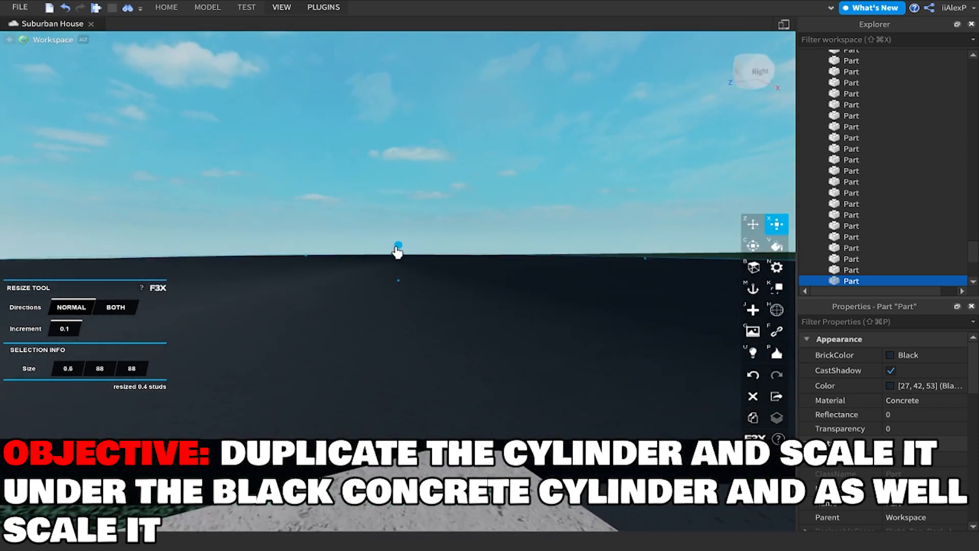
right_drag(397, 252, 436, 249)
key(s)
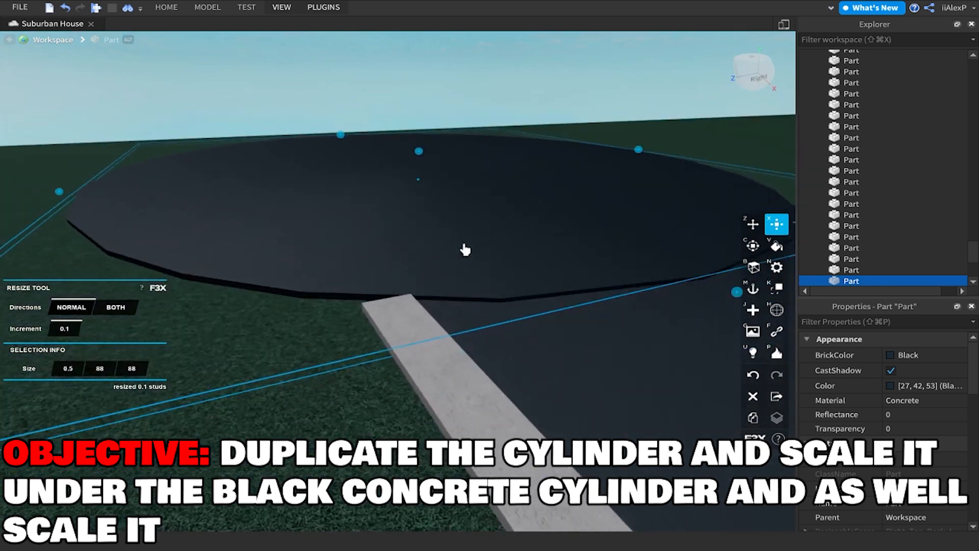
Paint the thicker disc copy Medium stone grey, RGB 163, 162, 165, to match the sidewalks.
click(777, 247)
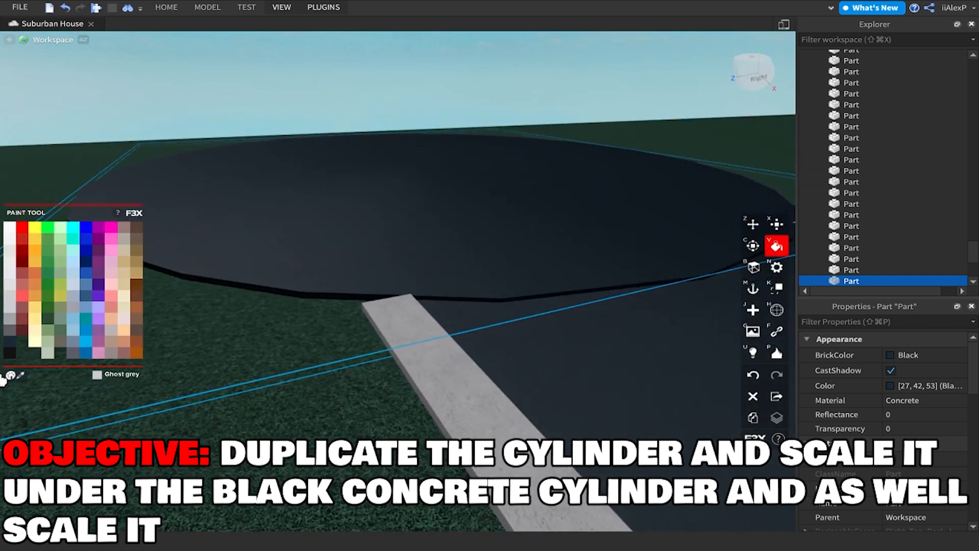
click(7, 311)
click(8, 321)
key(z)
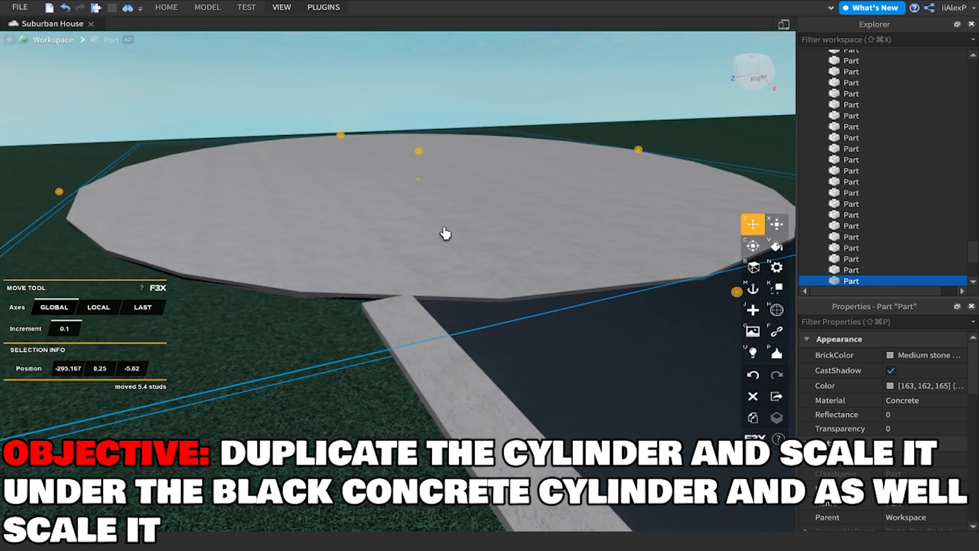
right_drag(445, 232, 447, 217)
drag(516, 234, 540, 243)
right_drag(459, 214, 459, 214)
key(w)
key(super+z)
Enlarge the grey disc by 4.4 studs in both directions so it extends evenly past the dark disc.
key(x)
key(s)
click(110, 309)
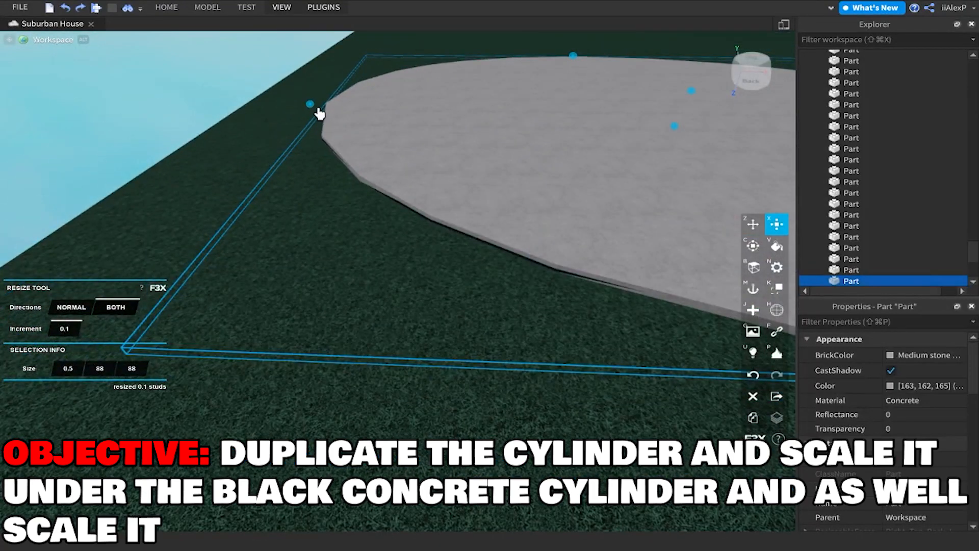
drag(314, 108, 278, 124)
Duplicate the 88-stud dark disc and thicken the copy symmetrically by 6.9 studs per side so it rises through the grey disc.
key(z)
right_drag(312, 133, 313, 134)
key(w)
click(313, 134)
click(388, 340)
key(s)
right_drag(389, 340, 392, 304)
key(d)
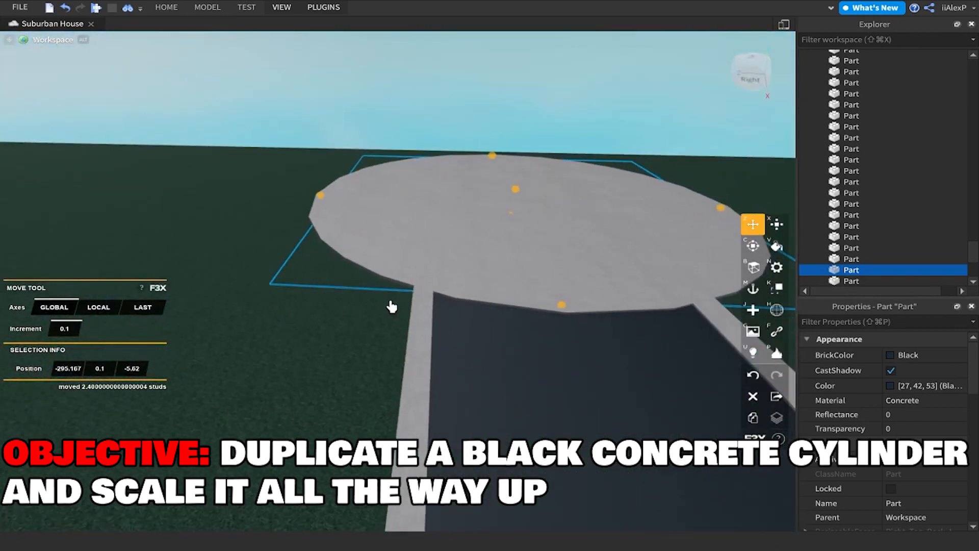
key(super+d)
key(x)
click(116, 307)
key(d)
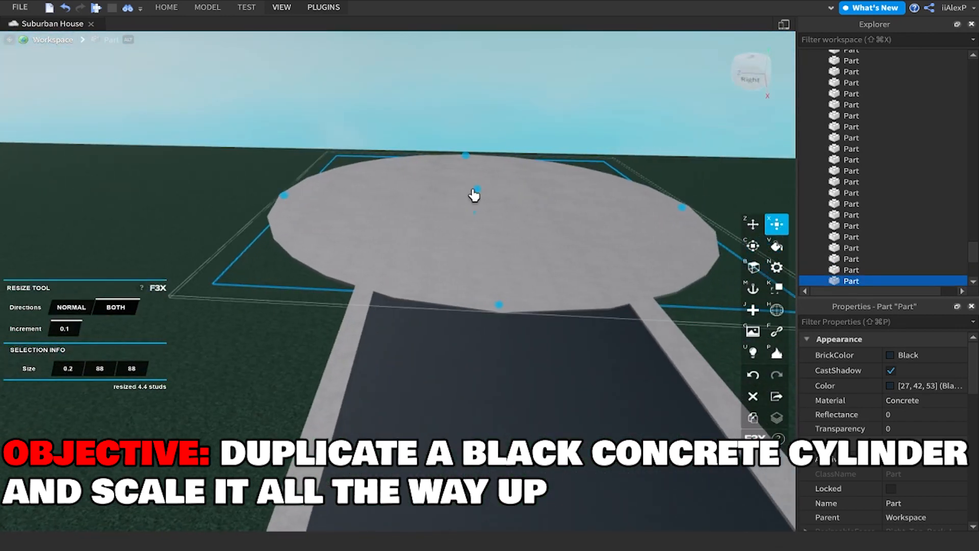
drag(477, 193, 456, 172)
Negate the tall dark cylinder standing in the grey disc.
key(z)
key(s)
key(w)
key(a)
click(203, 11)
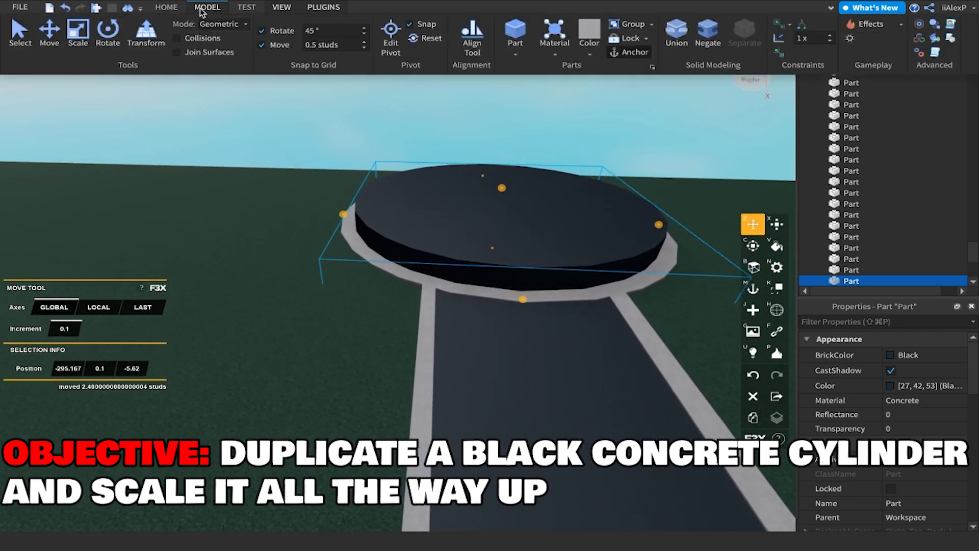
right_drag(601, 270, 601, 272)
key(w)
click(496, 149)
click(473, 249)
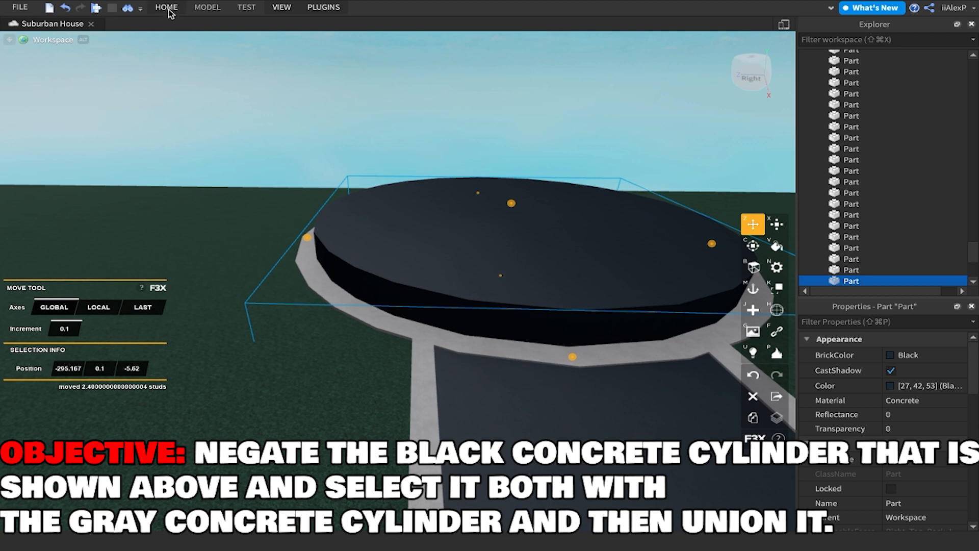
click(166, 8)
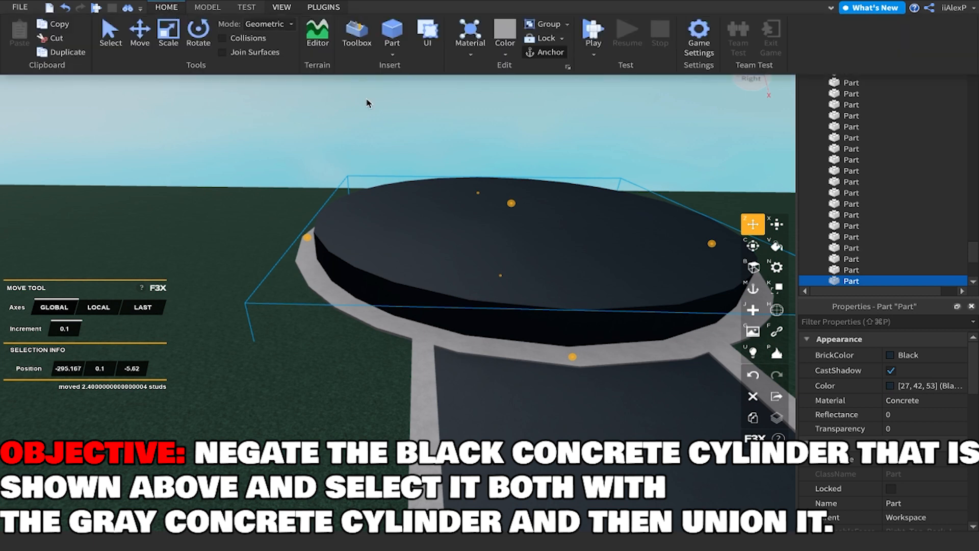
click(223, 9)
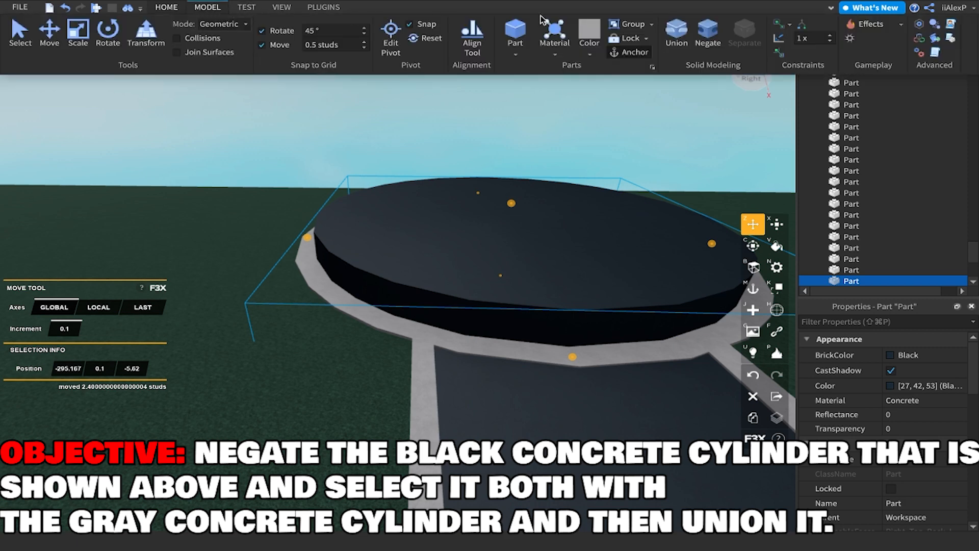
click(707, 36)
Union the negated cylinder with the grey disc to cut it into a curb ring around the turnaround.
scroll(574, 215, down, 8)
shift+click(557, 254)
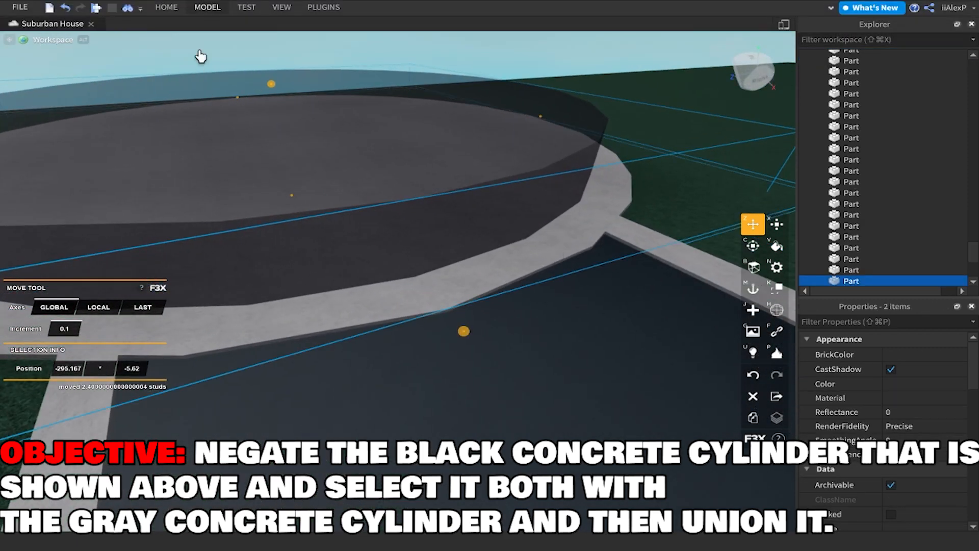
click(168, 8)
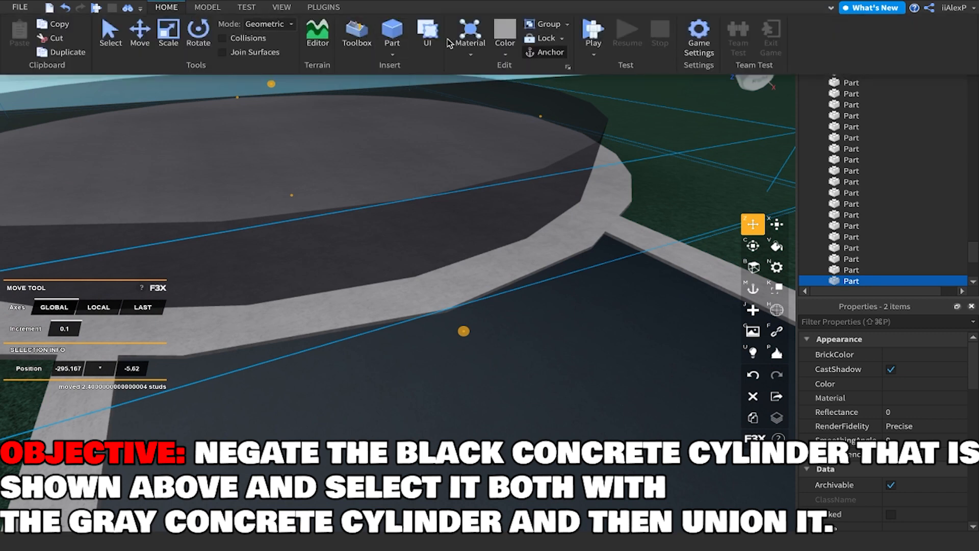
click(209, 9)
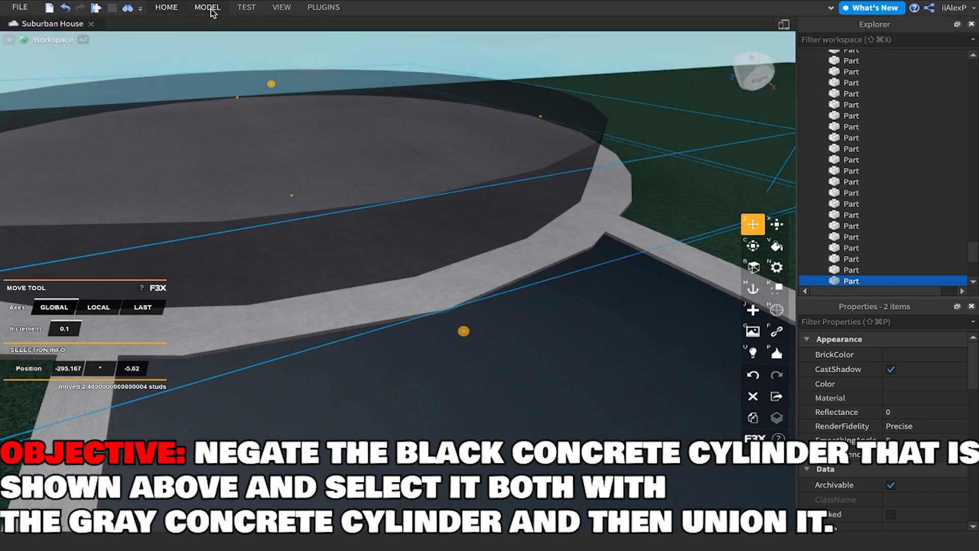
click(210, 9)
click(677, 32)
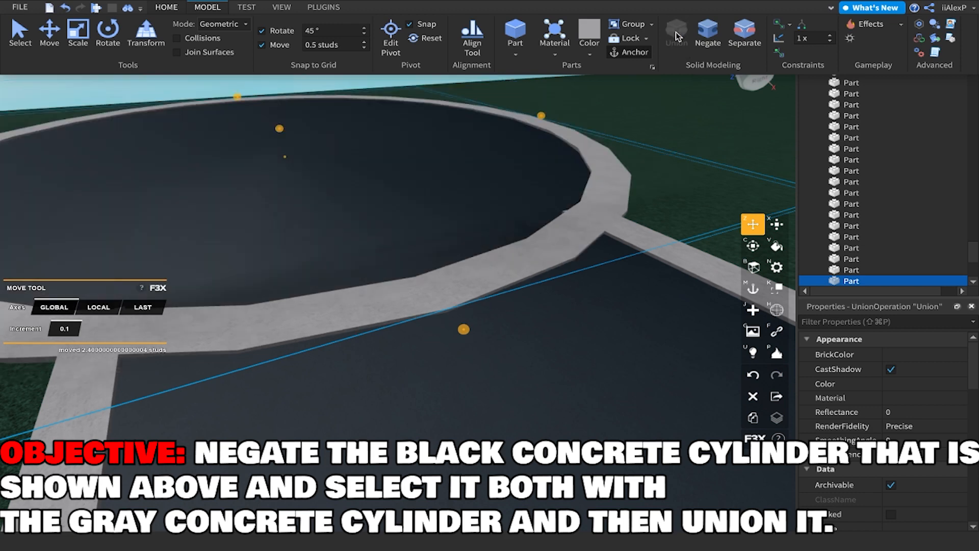
Examine the turnaround's dark disc and grey ring, especially where they meet the road and sidewalks.
scroll(526, 102, down, 10)
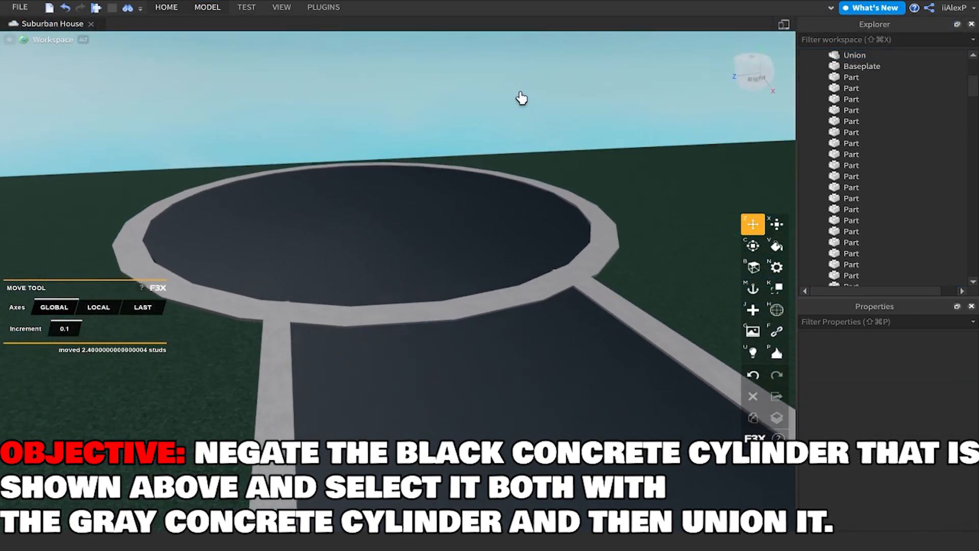
key(w)
right_drag(522, 98, 521, 98)
click(404, 193)
scroll(404, 194, up, 3)
key(x)
scroll(403, 192, down, 5)
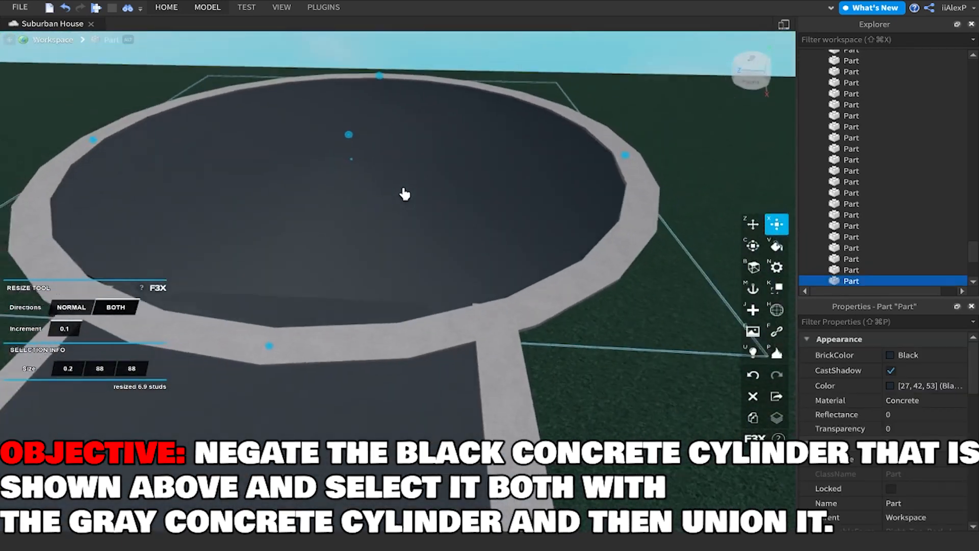
scroll(375, 214, up, 3)
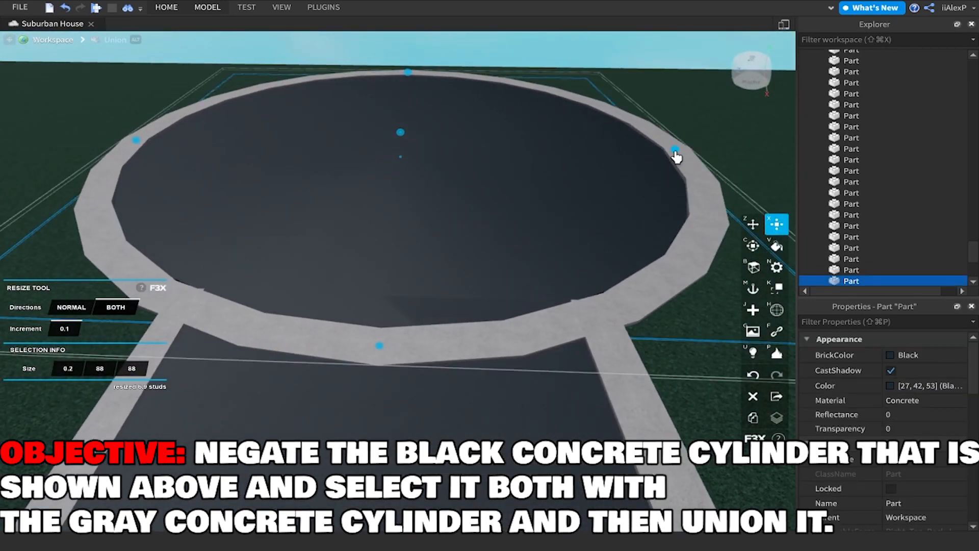
key(a)
right_drag(679, 155, 680, 153)
click(485, 105)
right_drag(485, 107, 484, 108)
key(s)
click(484, 107)
click(484, 108)
key(d)
Duplicate the road slab and thicken the copy symmetrically to 10.7 studs so it passes through the ring at the road's end.
key(z)
key(s)
click(643, 282)
right_drag(644, 282, 645, 282)
key(x)
key(a)
right_drag(557, 297, 557, 297)
key(a)
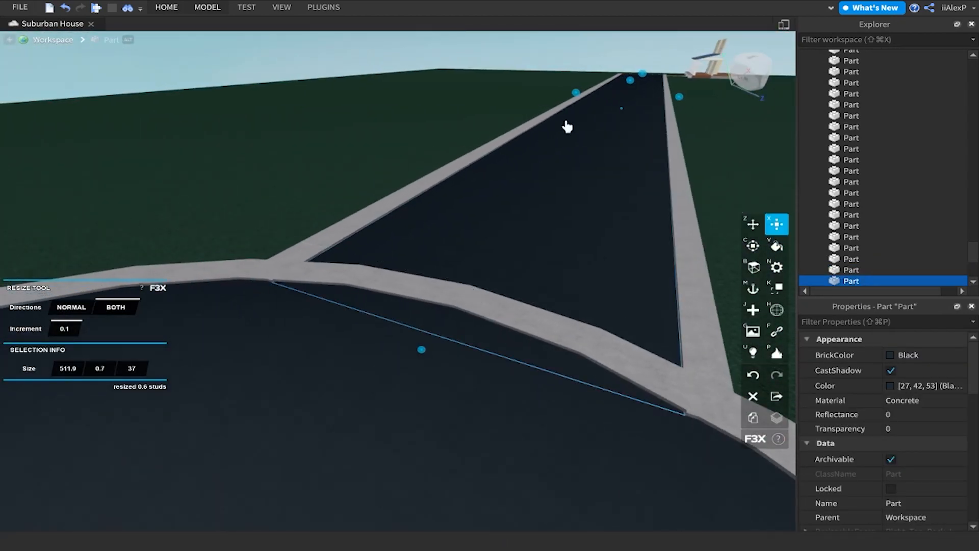
drag(631, 91, 632, 77)
Negate the thick road copy and union it with the grey ring to cut an opening for the road.
click(167, 9)
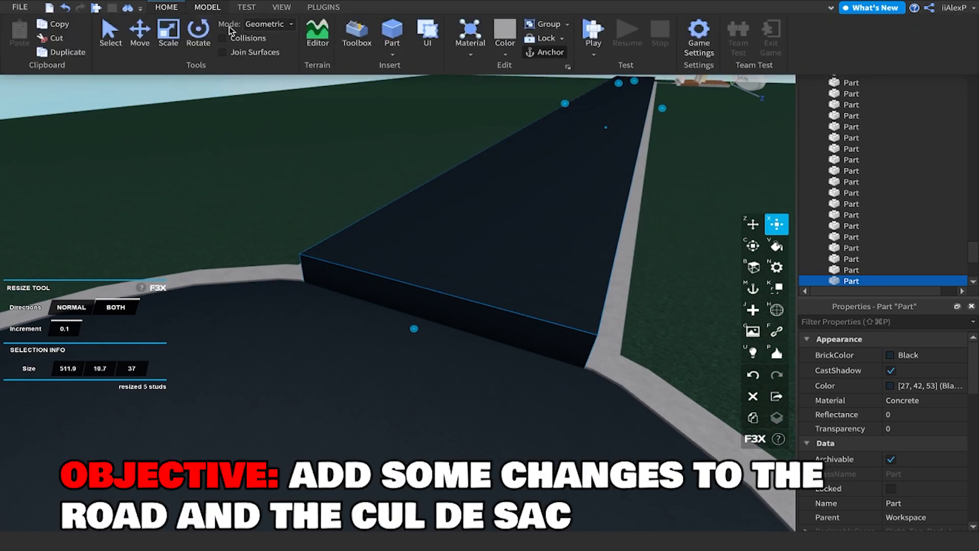
click(207, 8)
click(207, 8)
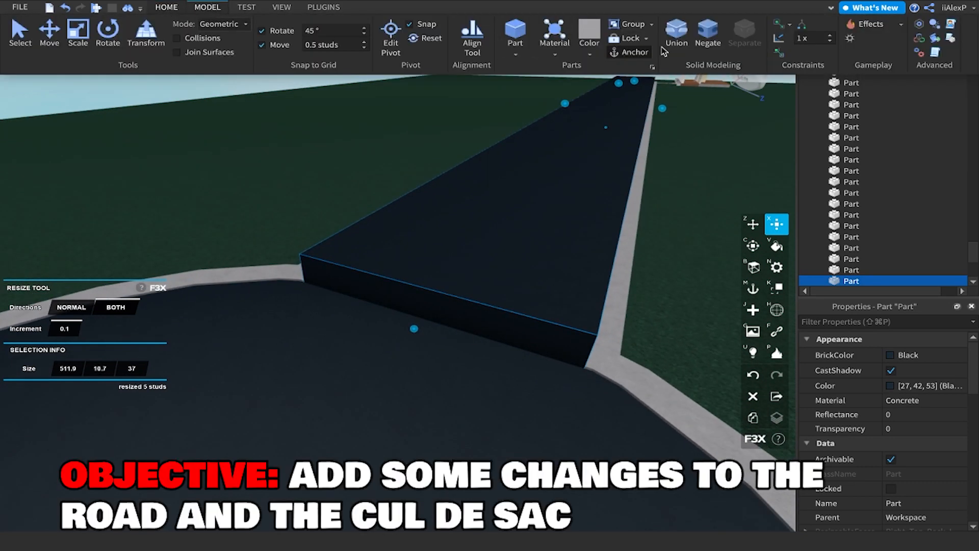
click(716, 45)
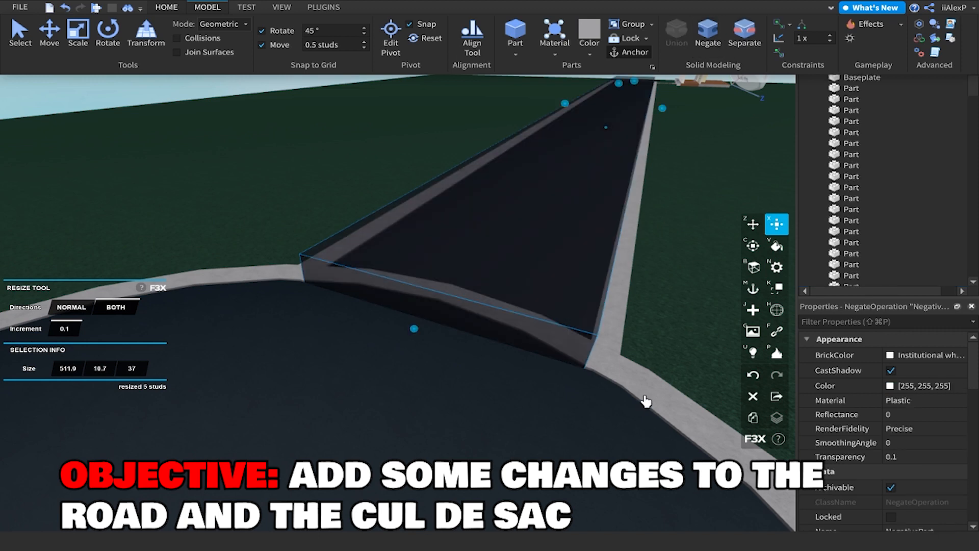
click(648, 399)
shift+click(648, 399)
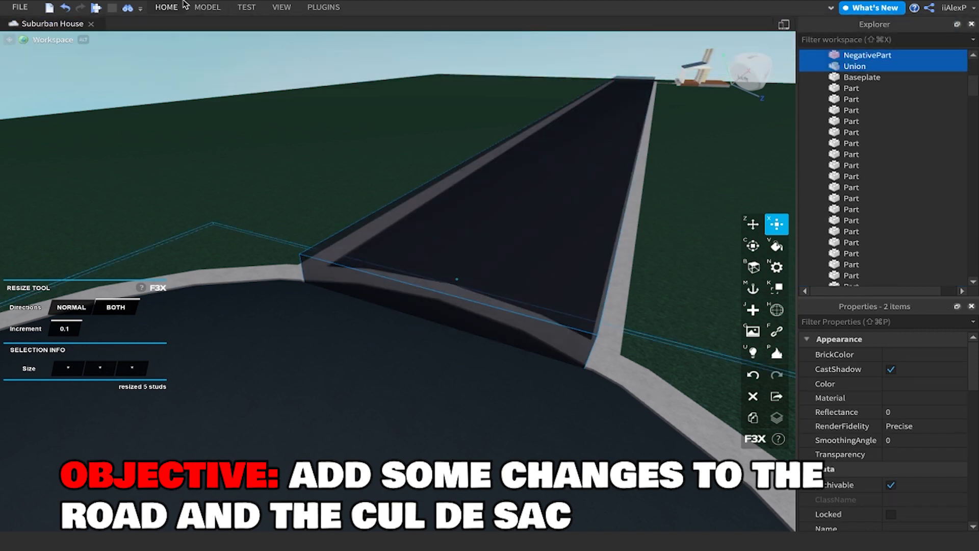
click(198, 9)
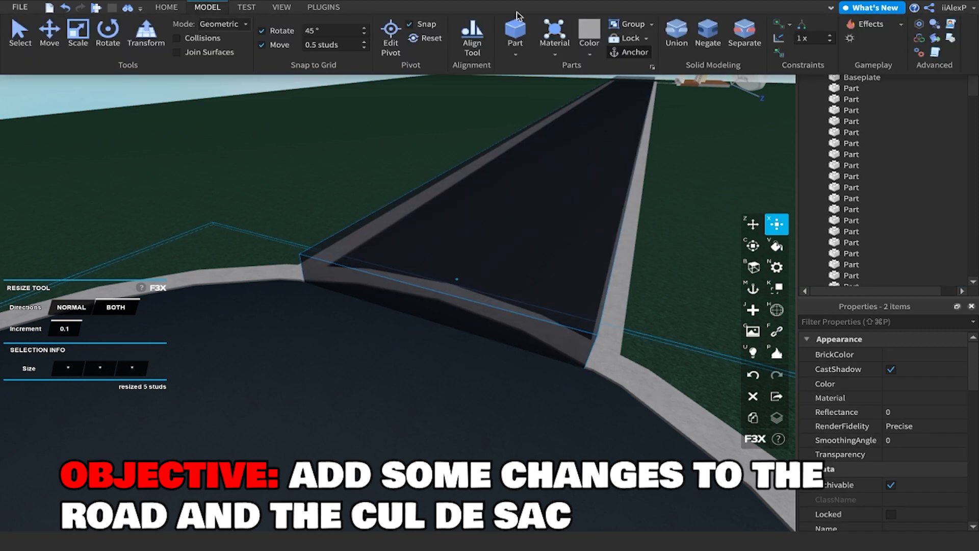
click(676, 36)
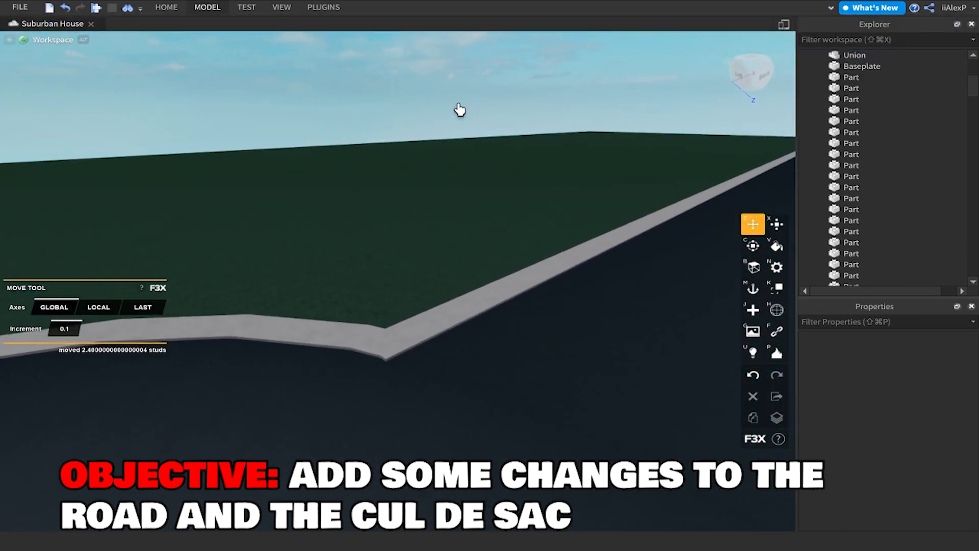
Shorten both grey sidewalks to 509.2 studs at the cul-de-sac end so they stop short of the curb ring's corners.
key(w)
right_drag(460, 110, 460, 110)
click(603, 285)
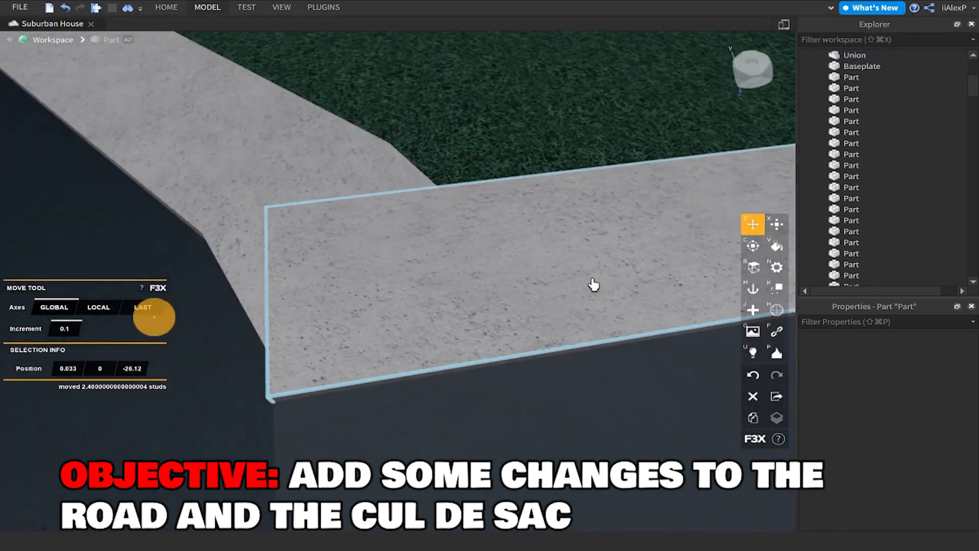
scroll(603, 285, down, 3)
key(x)
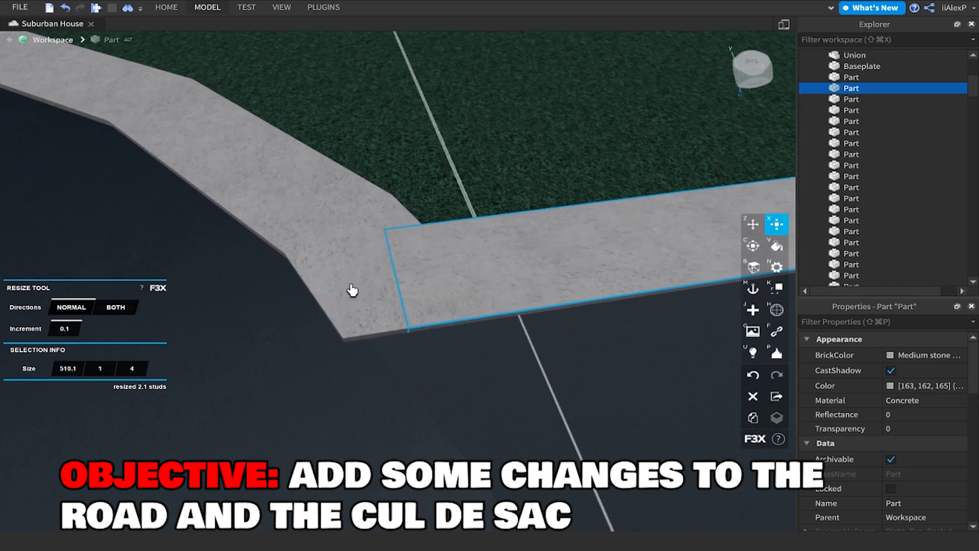
drag(338, 294, 394, 280)
right_drag(332, 282, 331, 246)
key(super+z)
key(d)
shift+click(355, 255)
key(d)
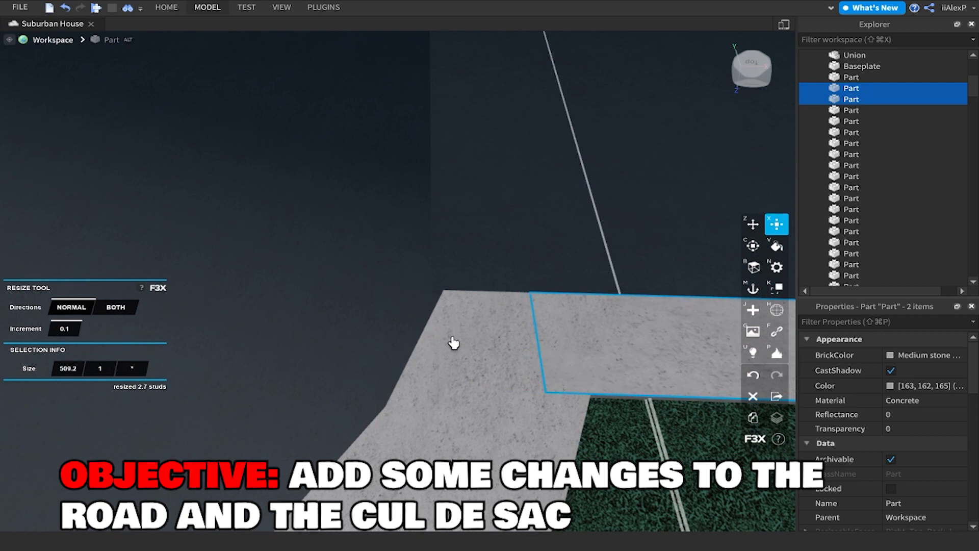
Examine where the road slab overlaps the turnaround's dark disc, checking both pieces' outlines at the ring opening.
key(s)
right_drag(454, 341, 487, 282)
key(z)
key(a)
click(493, 92)
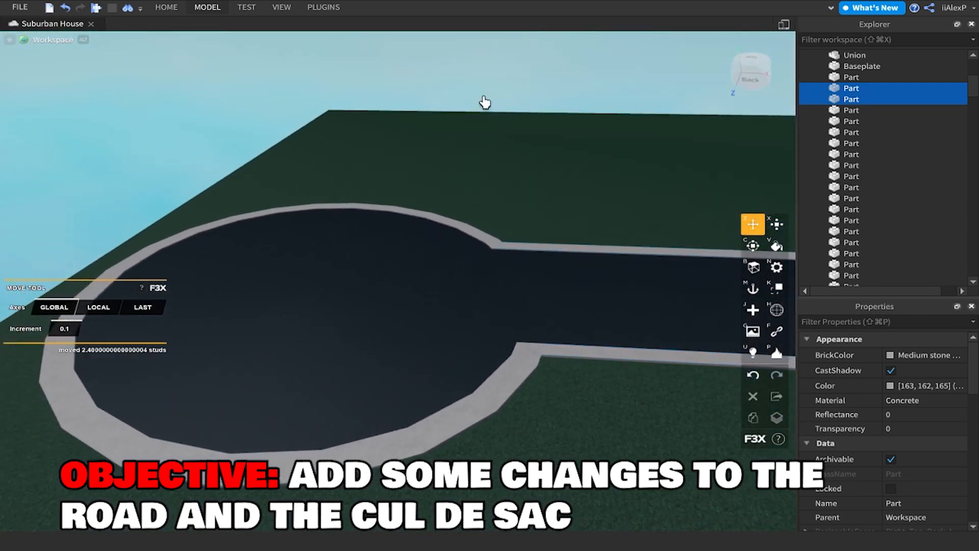
click(417, 244)
click(170, 8)
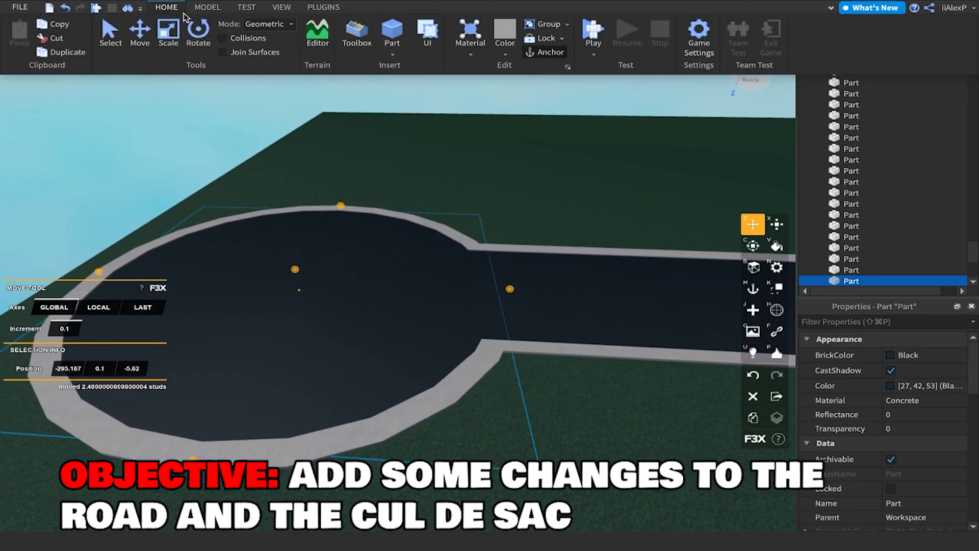
shift+click(670, 310)
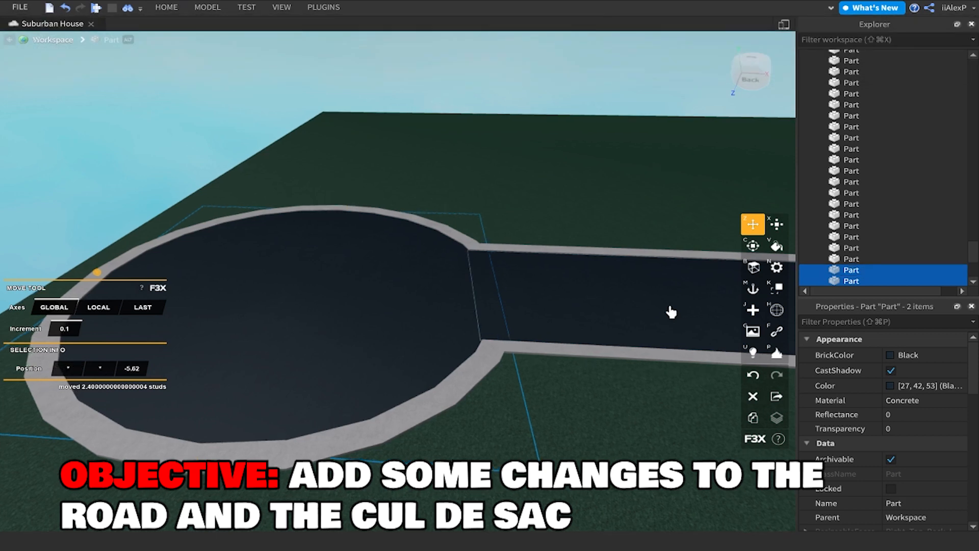
scroll(670, 310, up, 3)
scroll(553, 297, up, 3)
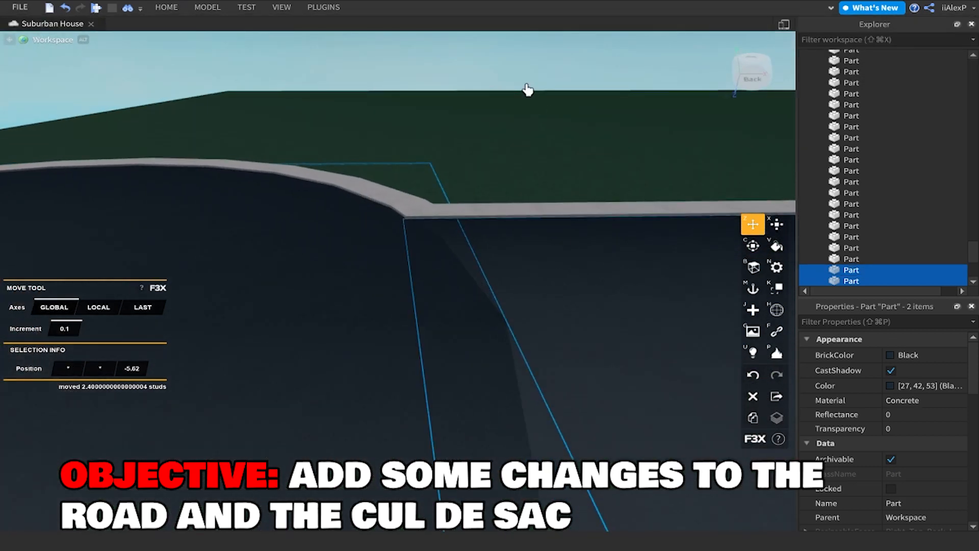
Try to thicken the road slab alone so it rises above the turnaround's disc, and undo the attempt.
click(516, 77)
key(x)
right_drag(596, 320, 627, 298)
scroll(596, 321, up, 3)
click(595, 320)
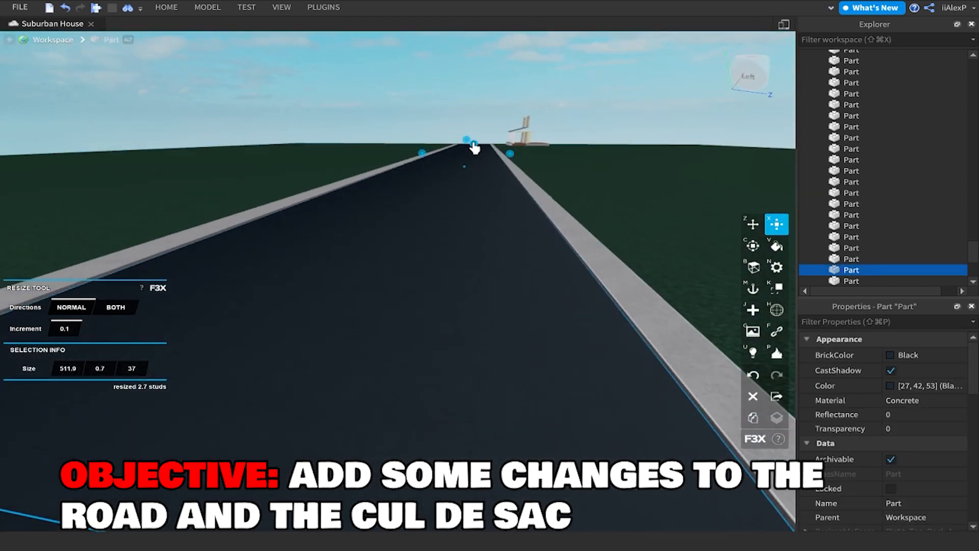
right_drag(466, 148, 470, 146)
scroll(478, 97, down, 3)
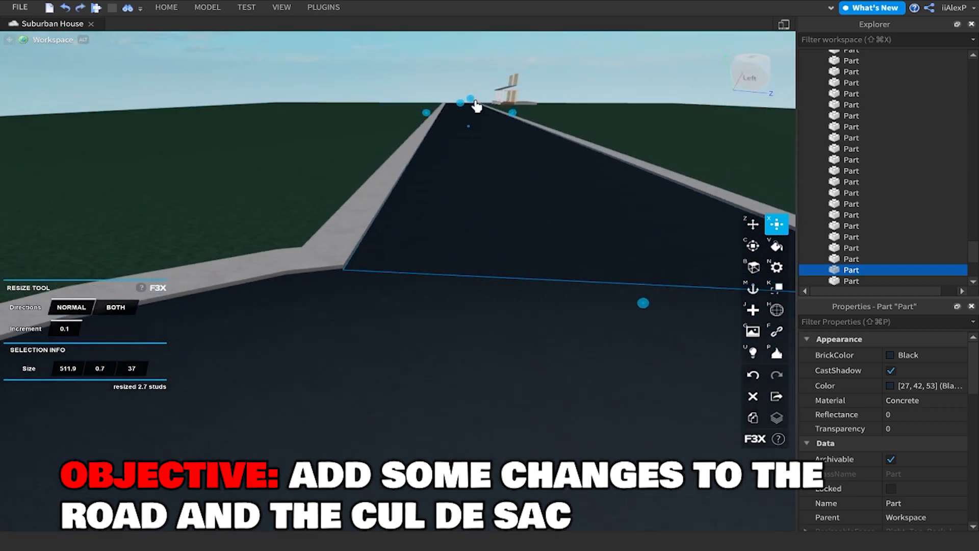
drag(471, 102, 472, 90)
key(super+z)
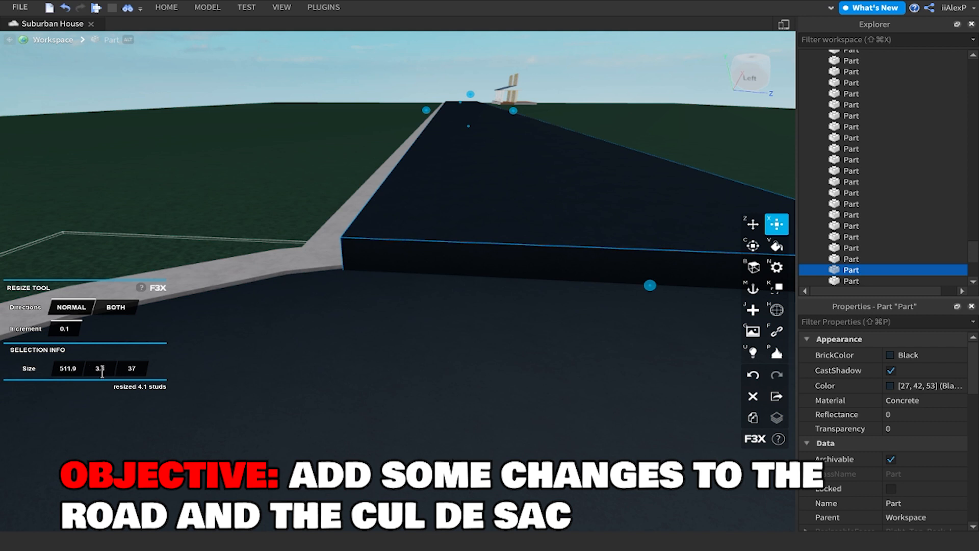
key(super+z)
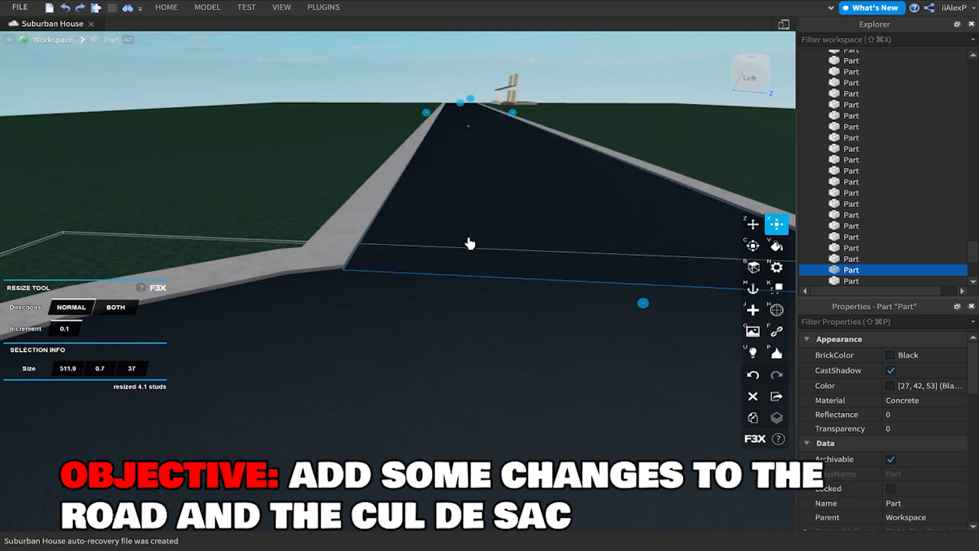
Try a slightly thinner road slab by setting its thickness to 0.699 studs.
right_drag(283, 296, 352, 184)
scroll(352, 185, down, 1)
scroll(339, 149, up, 1)
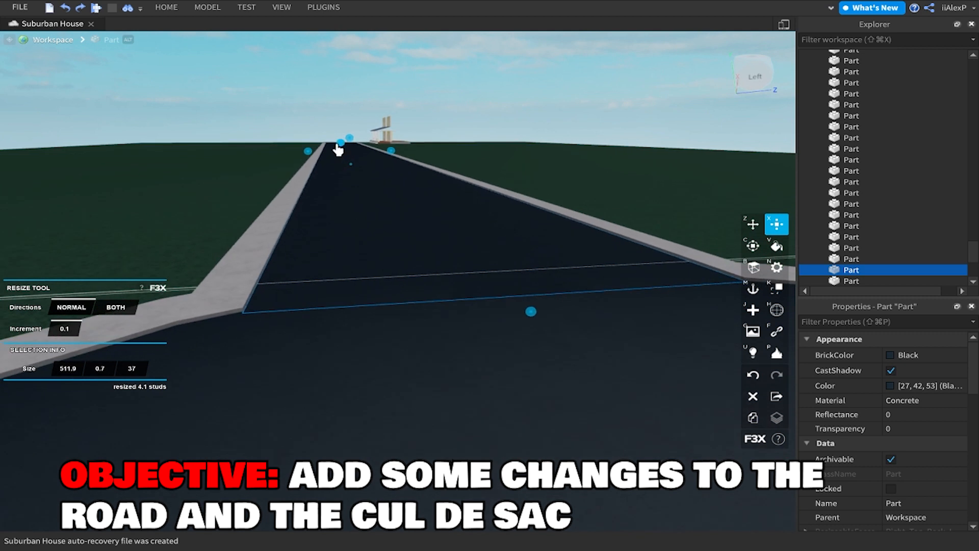
drag(350, 138, 351, 137)
key(super+z)
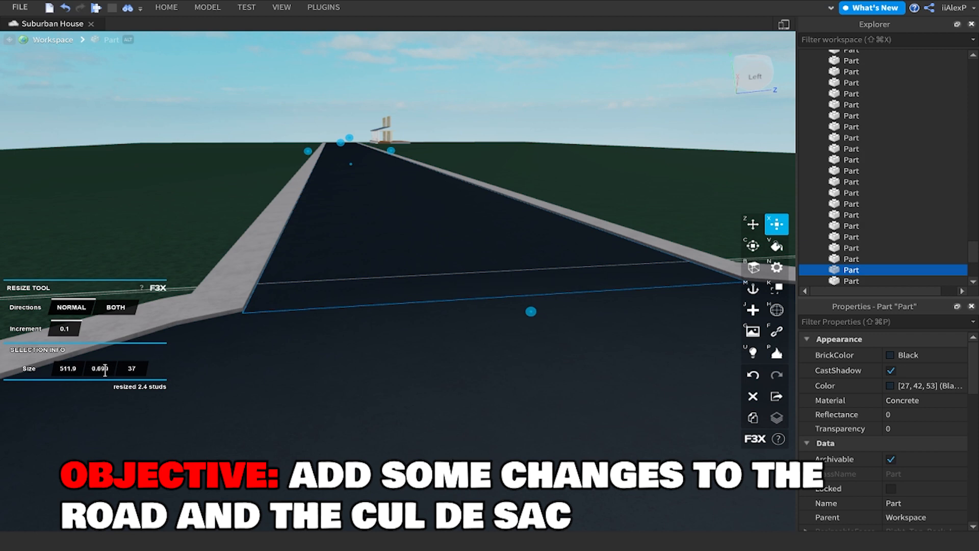
Shorten the road slab from its house end to a 34.1-stud piece beside the turnaround.
click(594, 139)
right_drag(593, 139, 589, 135)
key(d)
key(w)
right_drag(589, 135, 583, 139)
click(549, 172)
scroll(550, 172, down, 2)
mouse_move(549, 172)
right_down()
mouse_move(524, 174)
mouse_move(552, 171)
right_up()
scroll(548, 166, down, 3)
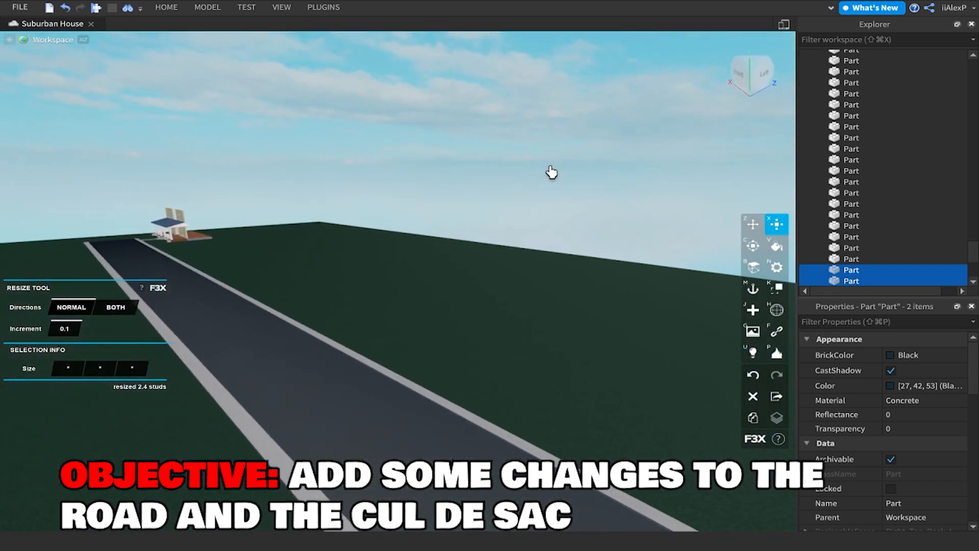
click(519, 256)
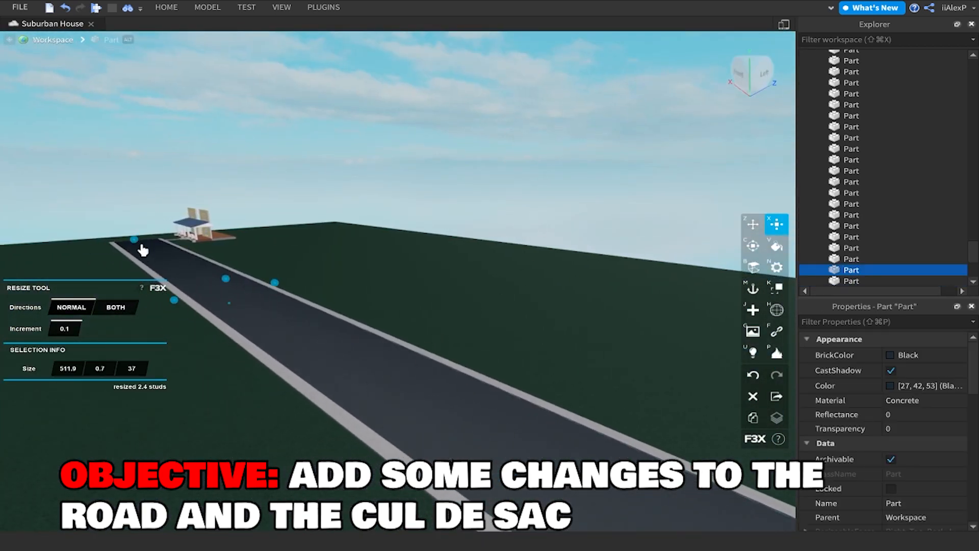
drag(137, 248, 311, 325)
right_drag(311, 325, 311, 326)
drag(311, 325, 310, 326)
right_drag(311, 325, 310, 325)
drag(310, 325, 309, 325)
right_drag(310, 325, 310, 325)
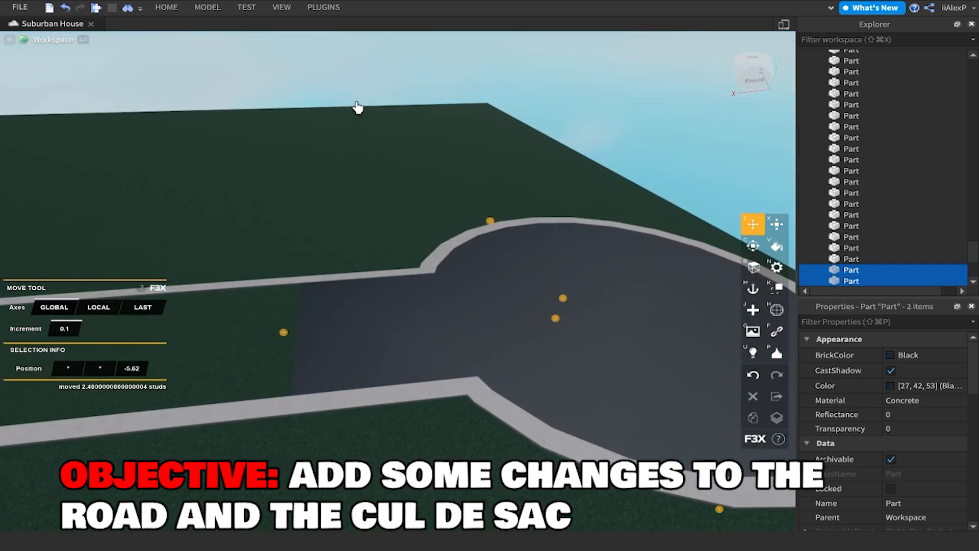
Duplicate the short road piece and move the copy 34.1 studs toward the house so the two butt together.
drag(451, 328, 418, 342)
right_drag(418, 342, 417, 342)
drag(417, 342, 417, 342)
right_drag(417, 342, 417, 342)
drag(417, 342, 417, 342)
right_drag(417, 342, 417, 342)
drag(417, 342, 417, 342)
right_drag(417, 342, 418, 342)
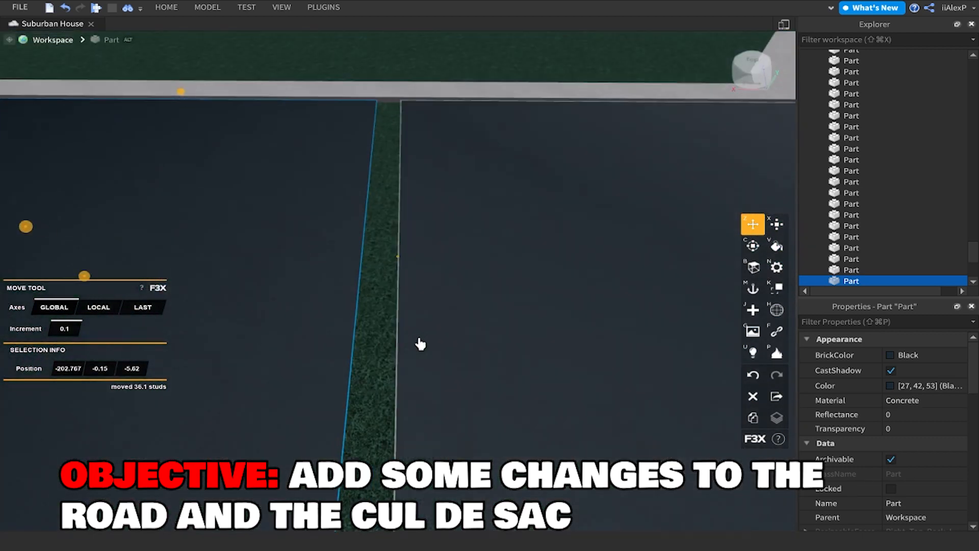
key(s)
Union the short road piece at the ring opening with the turnaround's dark disc.
click(512, 319)
right_drag(512, 320, 512, 319)
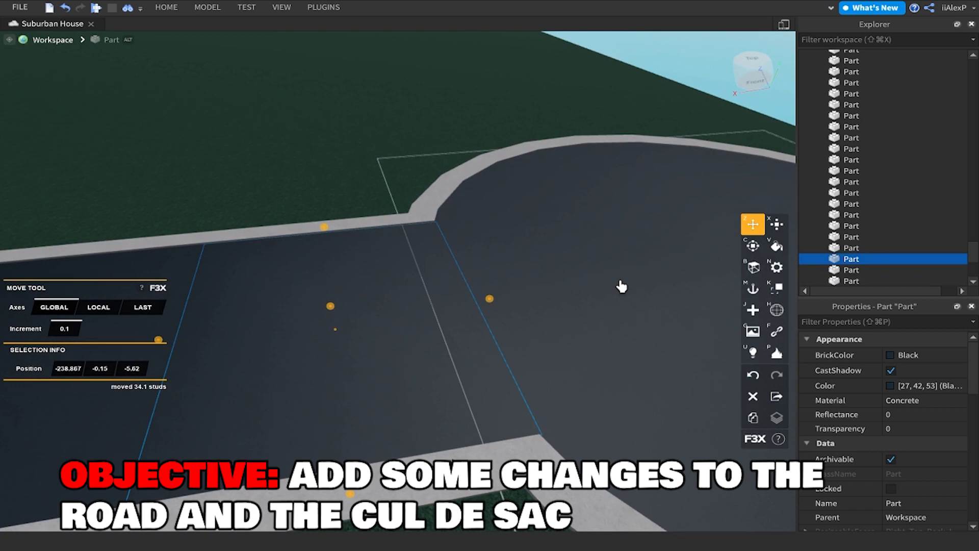
click(207, 7)
right_drag(598, 153, 433, 319)
click(632, 106)
Lengthen the copied road piece toward the house to 477.8 studs so it ends level with the sidewalks.
click(427, 320)
drag(298, 317, 265, 301)
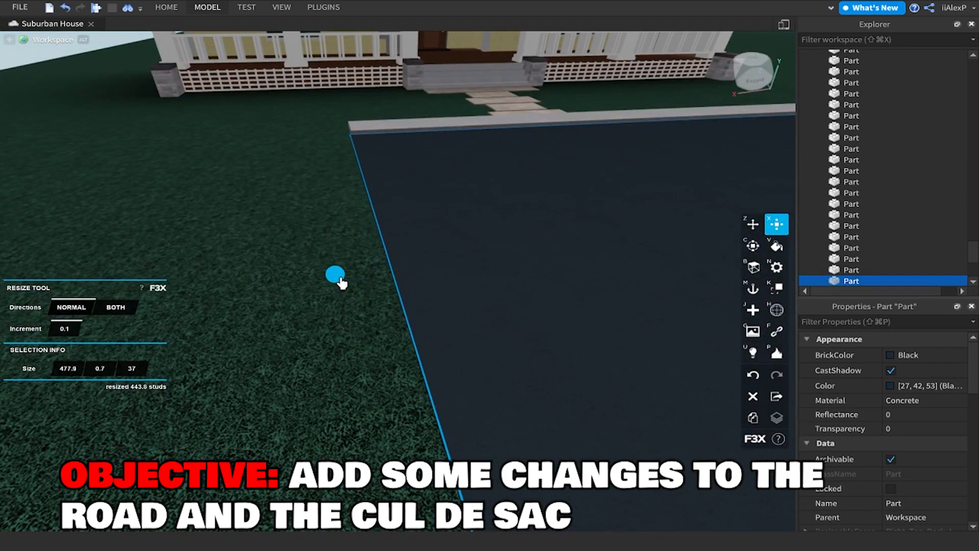
right_drag(343, 282, 374, 282)
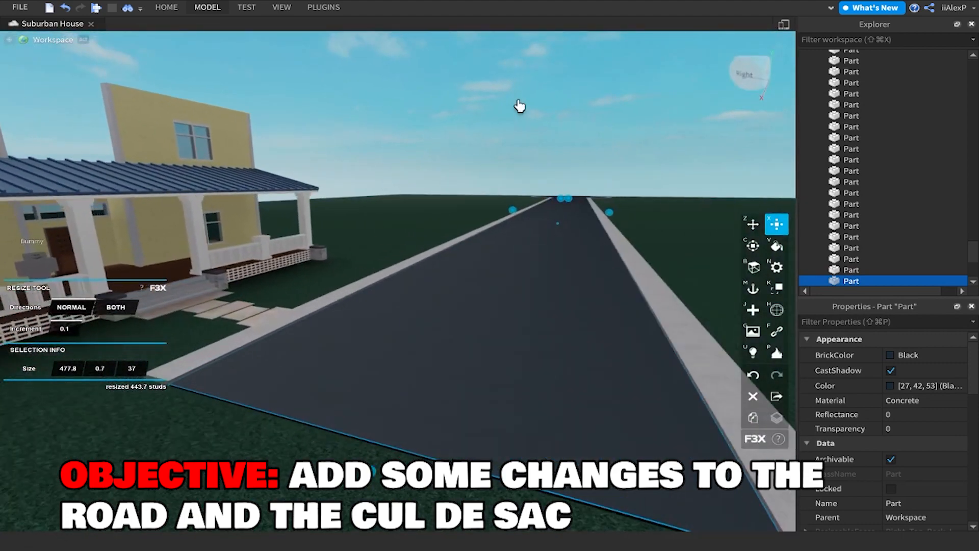
Examine the turnaround and both sidewalks where they join the curb ring, checking the seams for overlaps.
click(501, 132)
key(w)
key(w)
key(z)
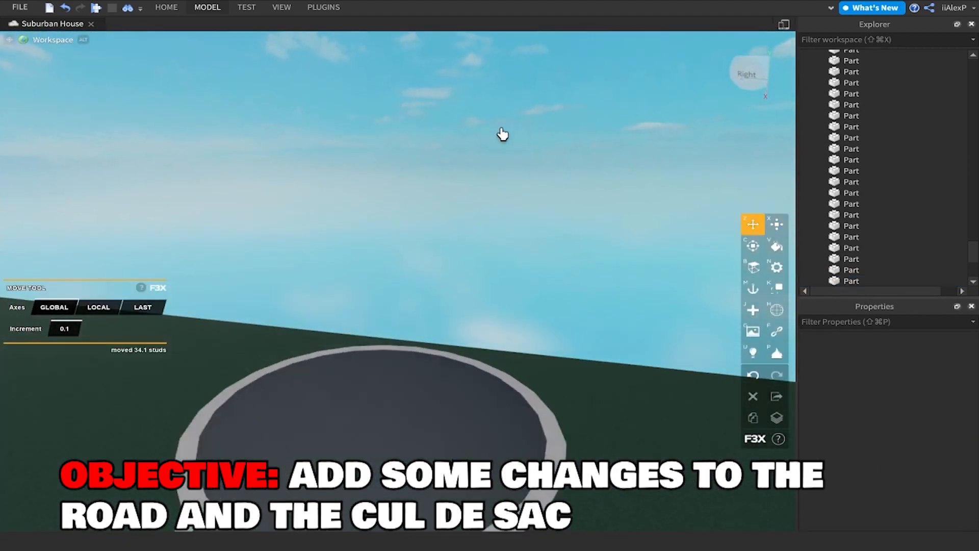
right_drag(502, 133, 502, 134)
key(w)
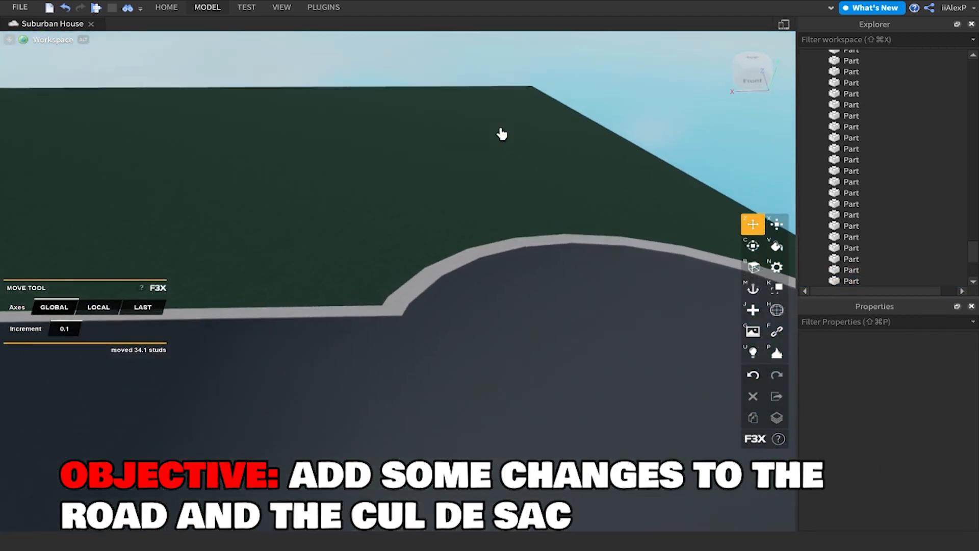
click(433, 333)
key(w)
right_drag(424, 346, 379, 350)
click(378, 350)
key(x)
key(w)
right_drag(502, 269, 499, 266)
key(s)
right_drag(297, 358, 297, 357)
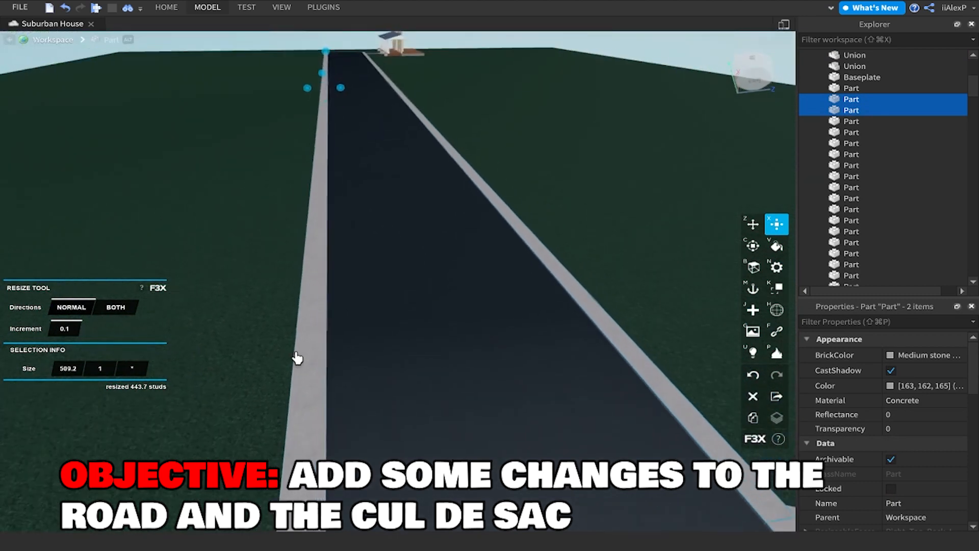
click(659, 72)
right_drag(589, 159, 589, 159)
key(w)
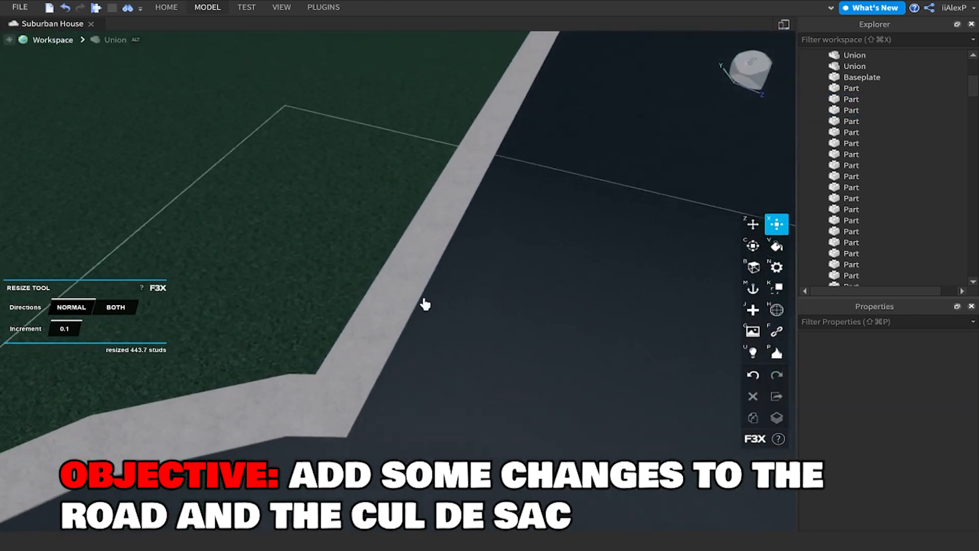
Try setting the 4-stud-wide sidewalk's thickness to 0.999 studs where it overlaps the curb ring.
click(414, 293)
right_drag(216, 331, 216, 330)
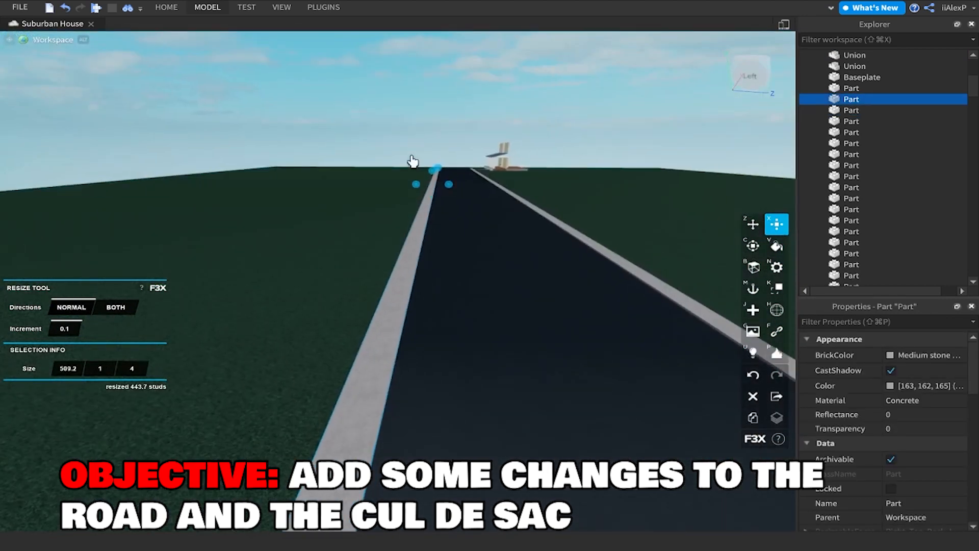
key(super+z)
right_drag(258, 284, 276, 277)
key(w)
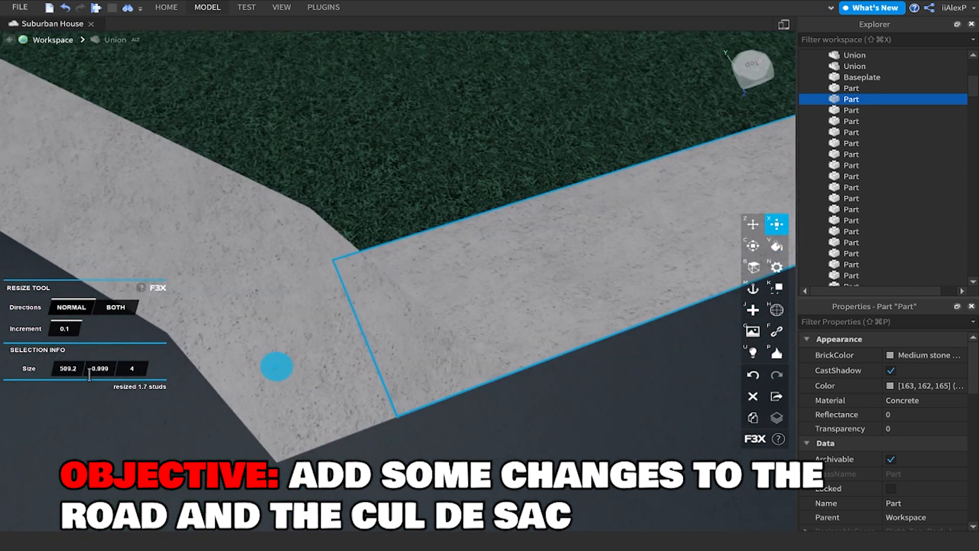
key(w)
right_drag(313, 325, 319, 277)
key(s)
key(s)
key(w)
Adjust the thickness of the 4-stud-wide sidewalk again at its joint with the curb ring.
click(422, 206)
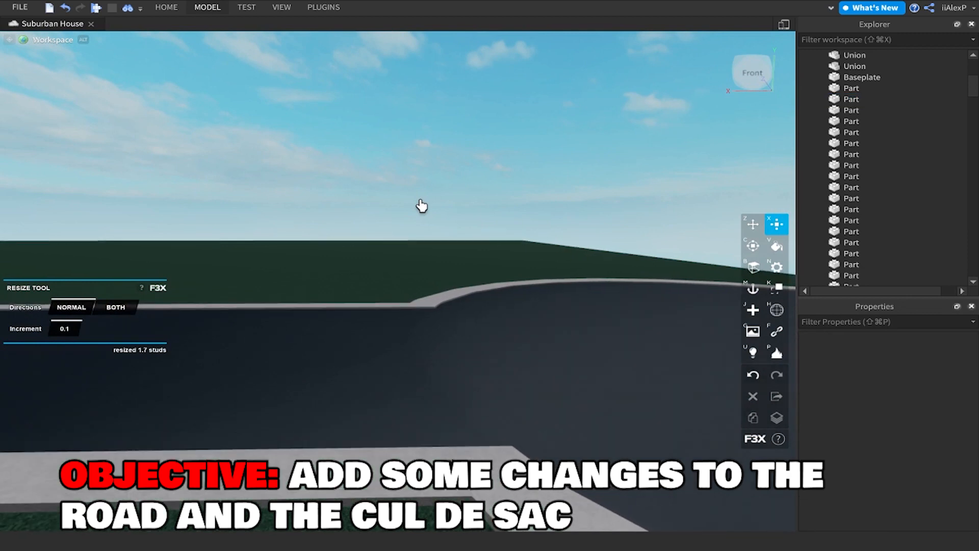
right_drag(421, 206, 423, 206)
key(w)
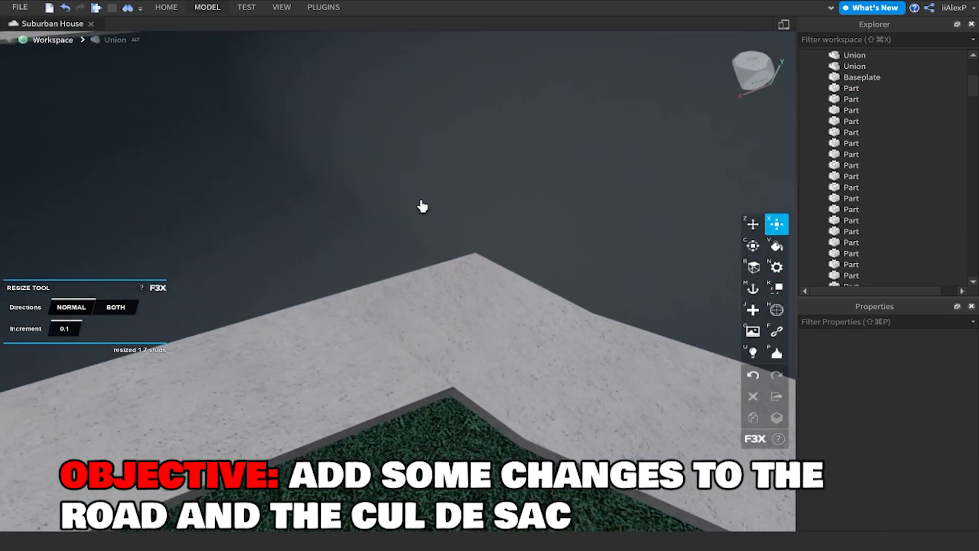
key(w)
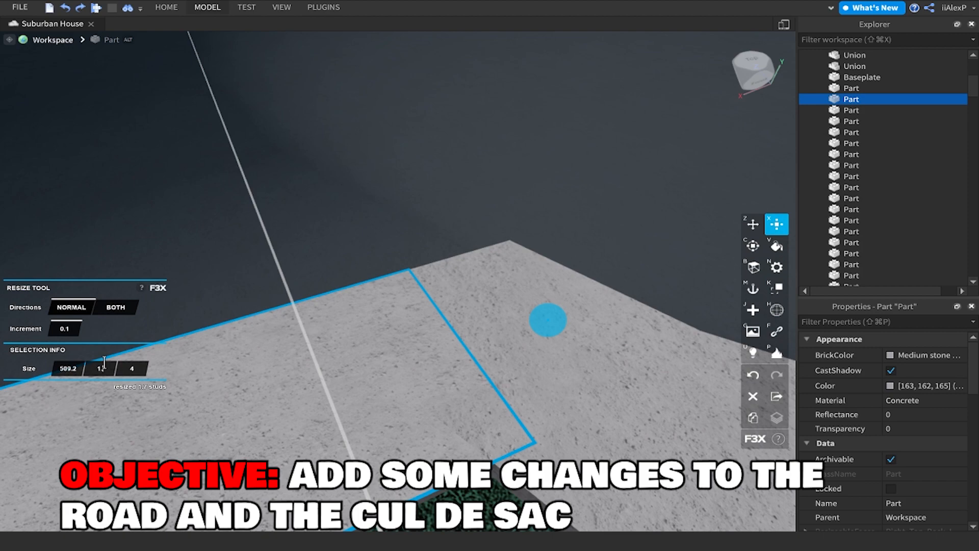
key(w)
right_drag(235, 350, 236, 350)
Try adjusting the thickness of the 3-stud-wide sidewalk across the road where it meets the curb ring.
click(403, 180)
right_drag(403, 180, 402, 179)
key(w)
right_drag(523, 129, 524, 159)
click(431, 368)
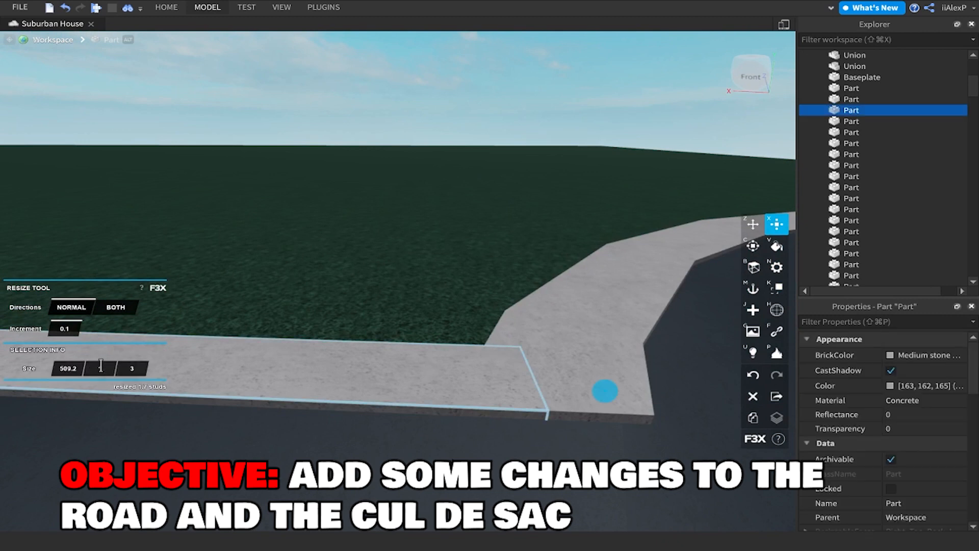
key(d)
right_drag(397, 307, 398, 306)
key(w)
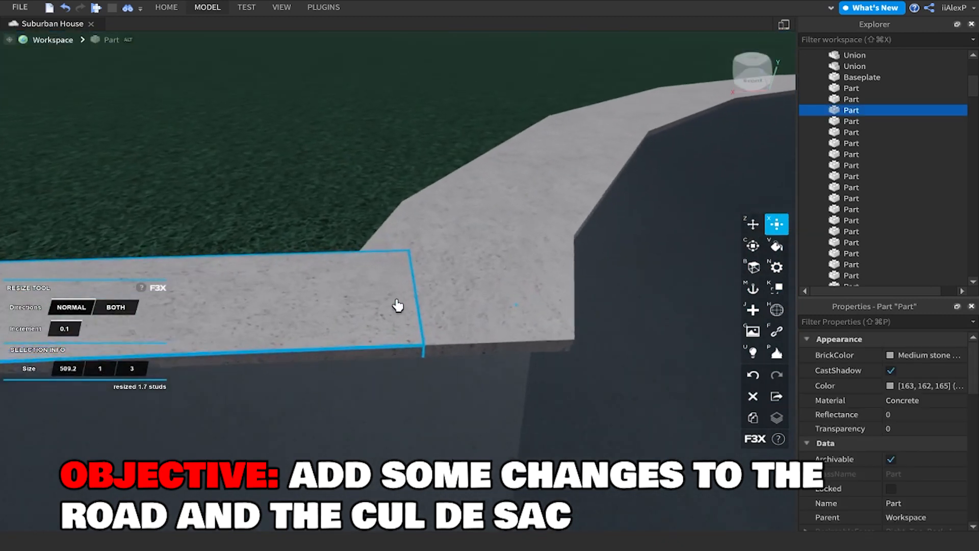
right_drag(466, 219, 479, 69)
key(s)
Separate the dark turnaround union back into the disc and the short road piece.
click(548, 238)
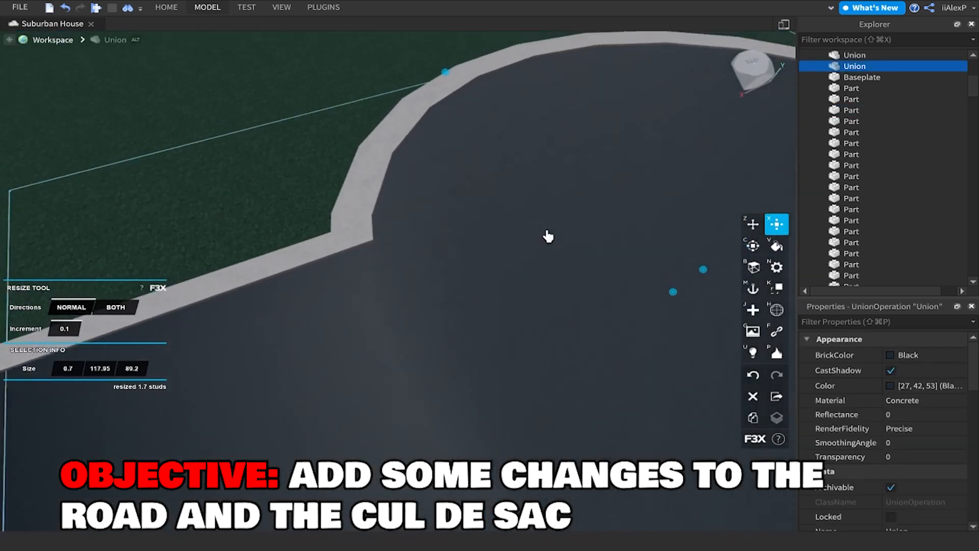
click(166, 7)
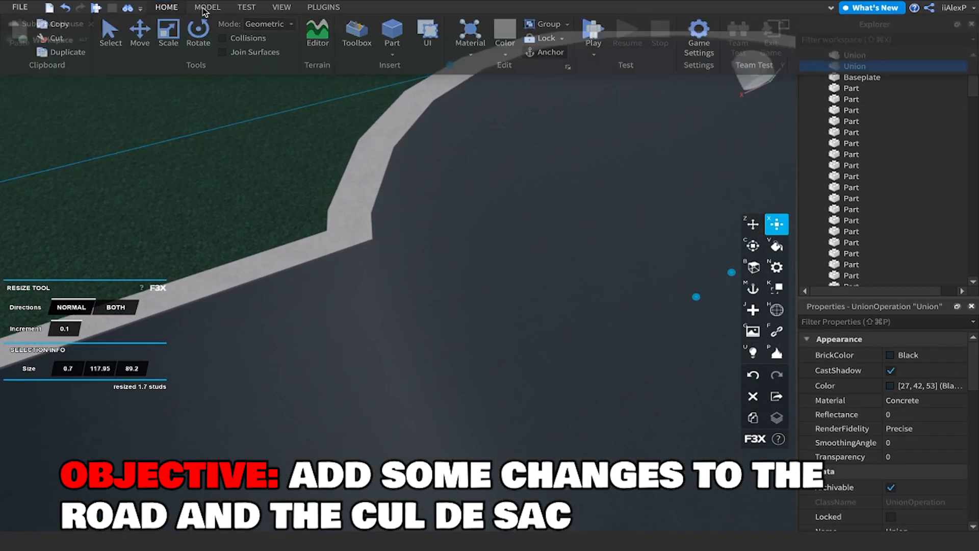
click(220, 7)
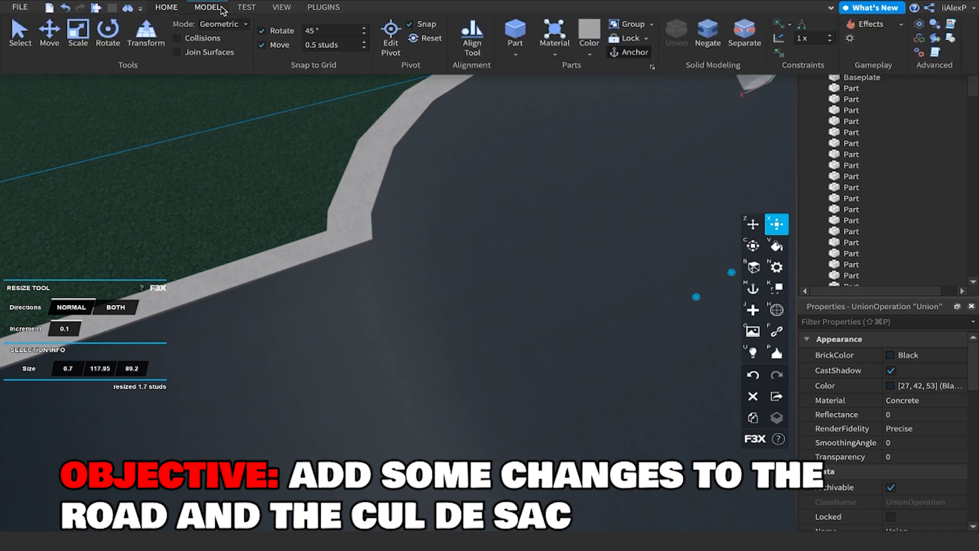
click(758, 37)
Set the short road piece's thickness to 0.7001 studs where it meets the turnaround disc.
right_drag(530, 248, 523, 241)
click(536, 68)
right_drag(511, 125, 508, 129)
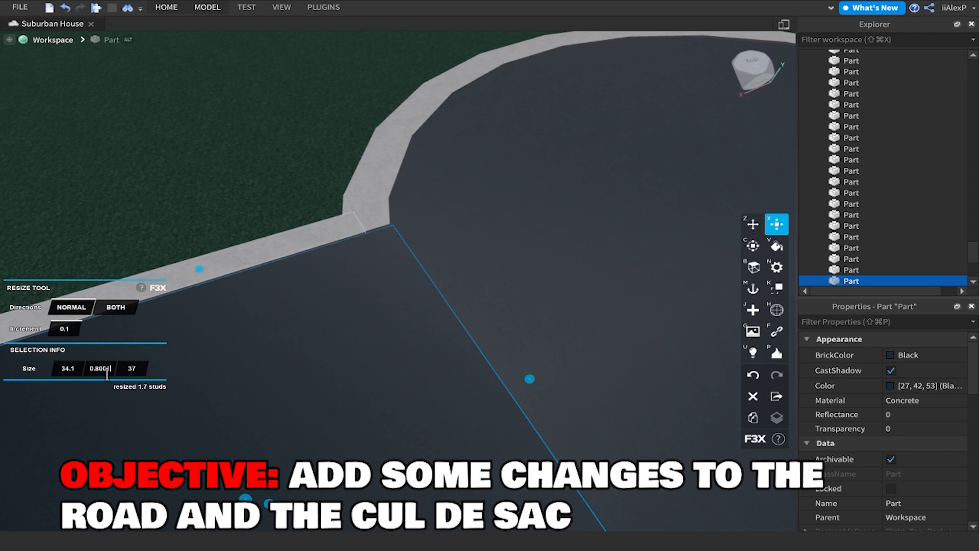
right_drag(387, 245, 472, 195)
click(466, 170)
click(467, 171)
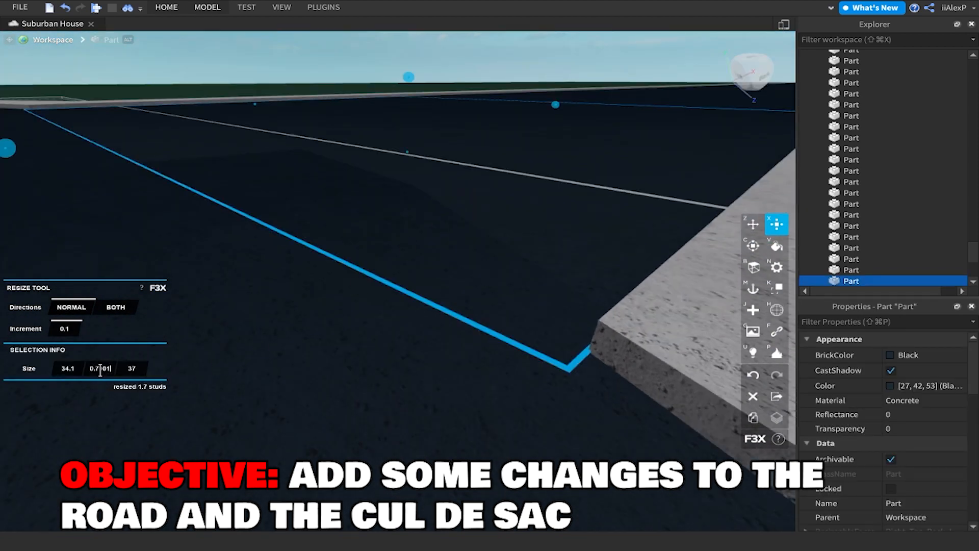
right_drag(465, 249, 486, 234)
Examine the joint between the road and the cul-de-sac and the whole street layout on the baseplate.
click(516, 56)
right_drag(516, 56, 514, 59)
click(512, 59)
click(513, 59)
key(s)
key(z)
click(513, 59)
key(s)
key(d)
right_drag(605, 144, 606, 144)
key(s)
key(w)
mouse_move(422, 136)
right_down()
mouse_move(426, 159)
mouse_move(419, 138)
right_up()
key(s)
key(w)
key(s)
key(w)
key(s)
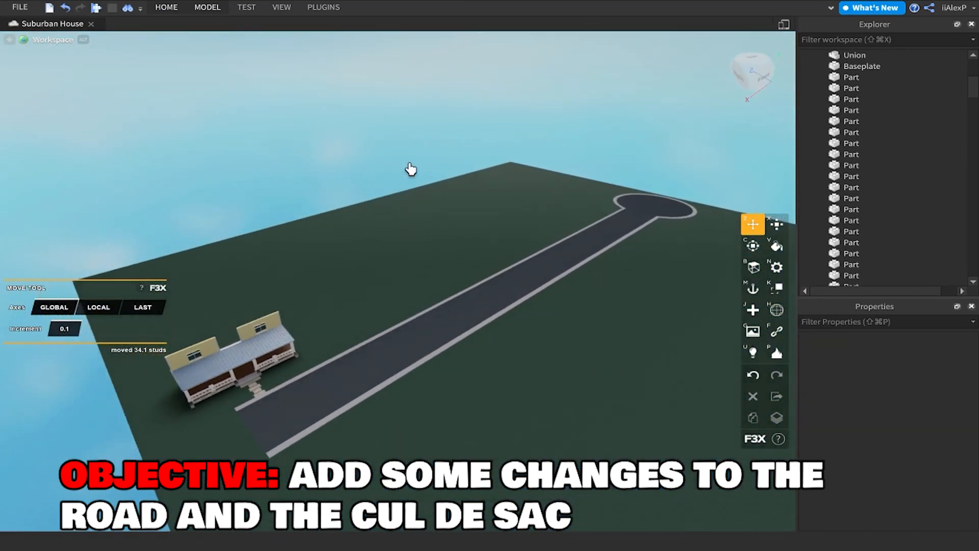
Extend the road and both sidewalks 44 studs past the house to the edge of the baseplate.
key(w)
right_drag(404, 291, 405, 291)
key(w)
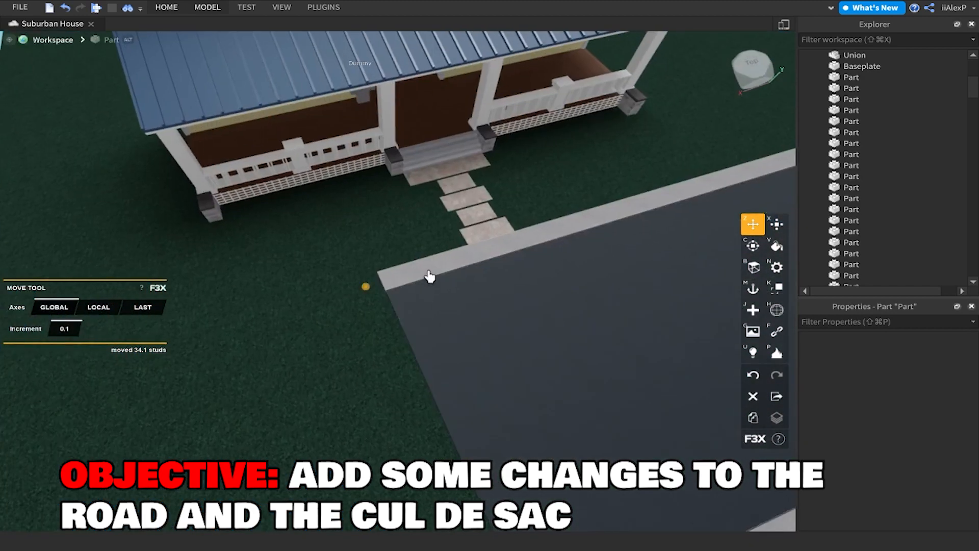
right_drag(448, 327, 465, 327)
key(s)
key(x)
drag(518, 495, 481, 491)
key(s)
right_drag(518, 494, 480, 491)
drag(480, 491, 479, 491)
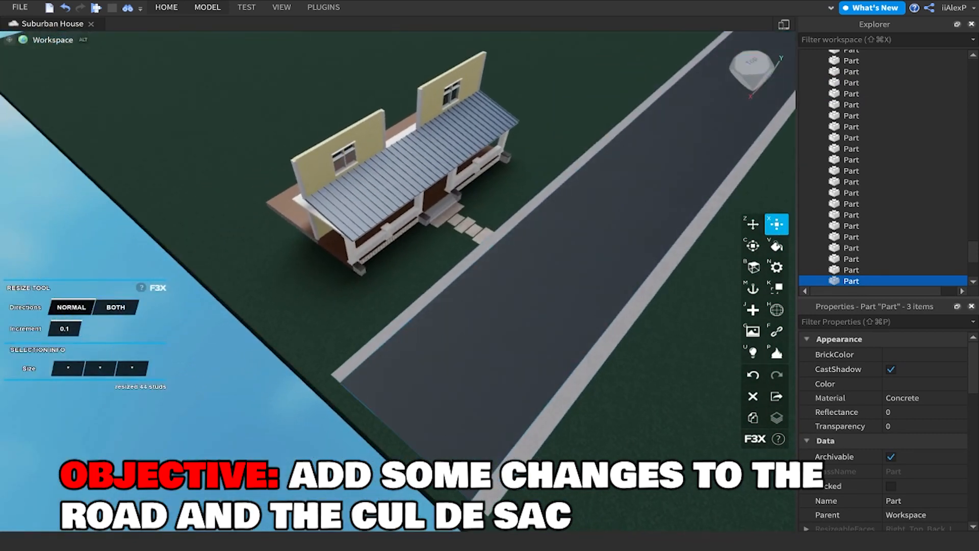
right_drag(370, 488, 448, 489)
key(z)
click(494, 316)
Look over the extended street from the baseplate's edge by the house to the cul-de-sac.
right_drag(495, 316, 496, 309)
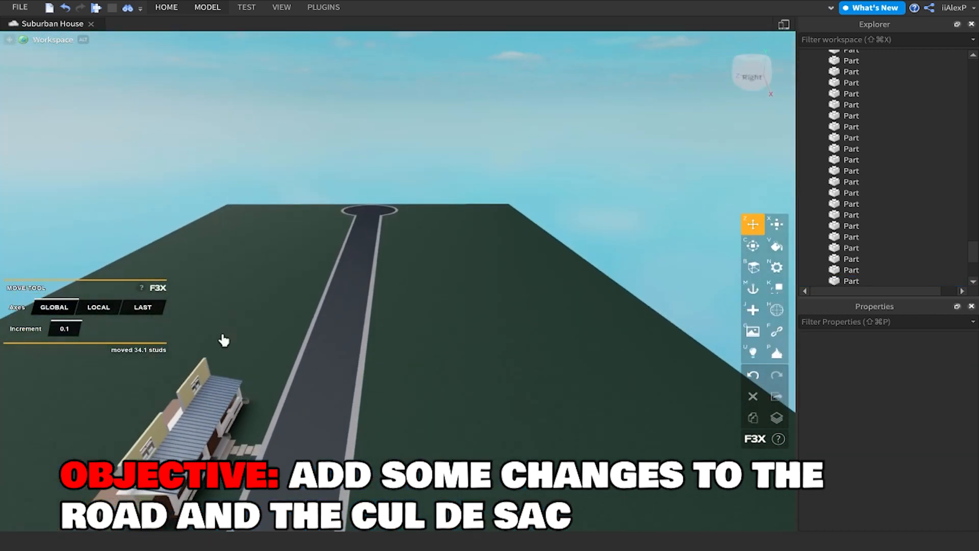
click(354, 432)
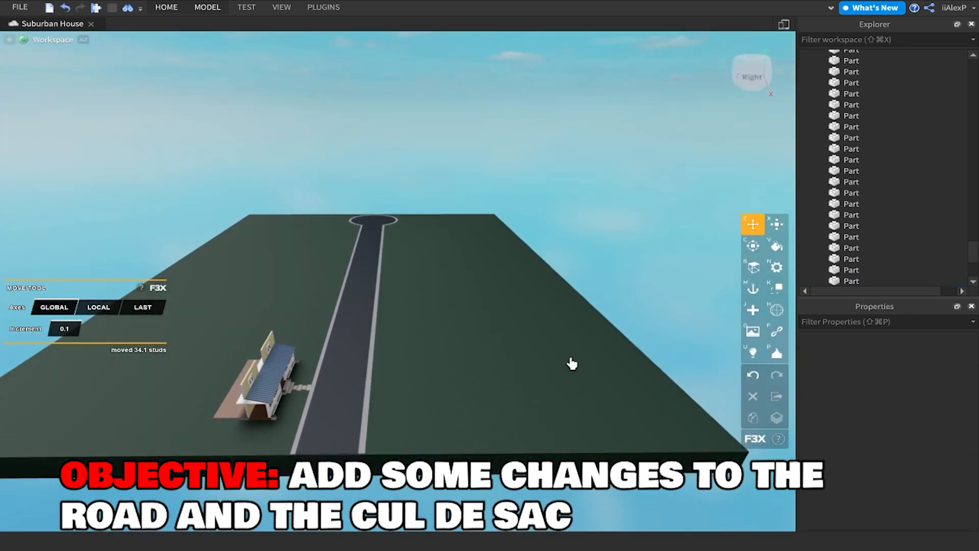
key(a)
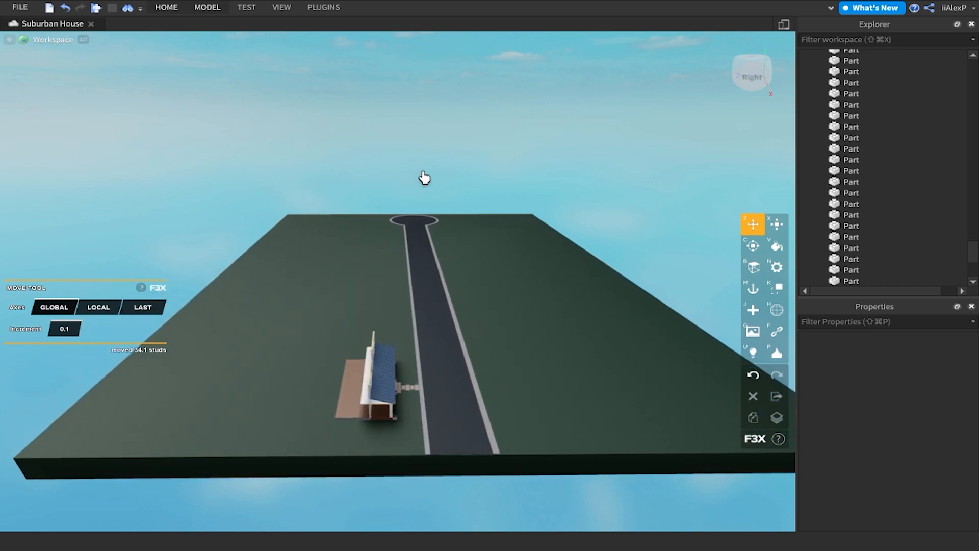
scroll(328, 386, up, 10)
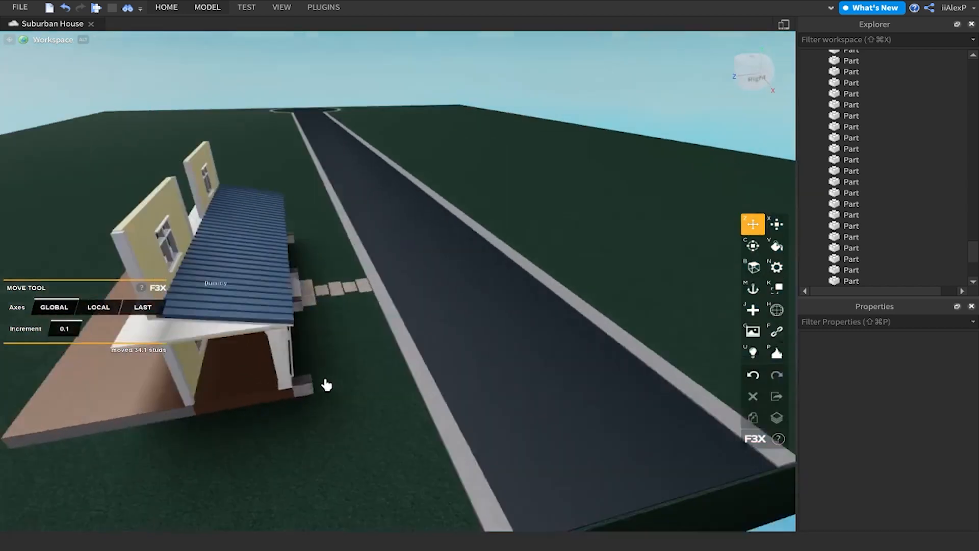
key(d)
right_drag(327, 385, 327, 386)
scroll(325, 386, up, 5)
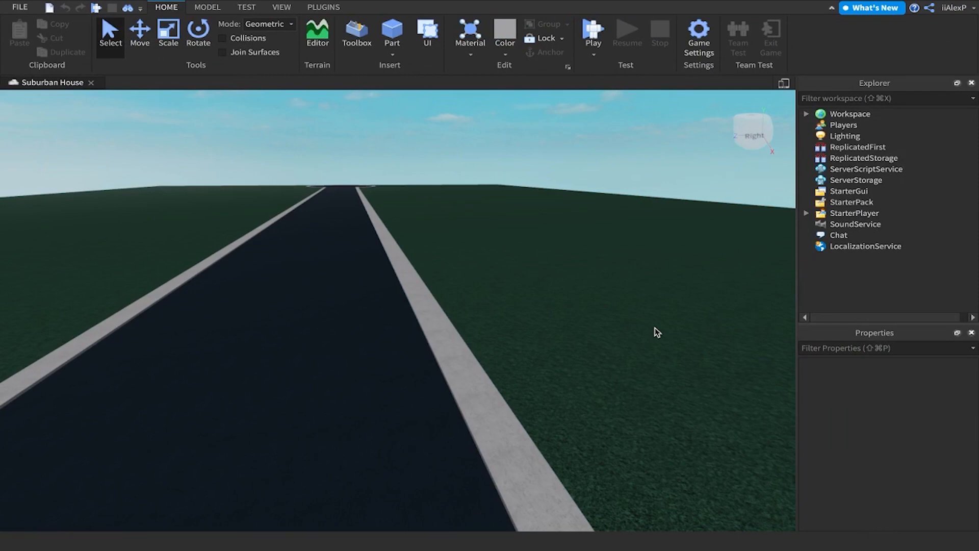
right_drag(657, 332, 657, 331)
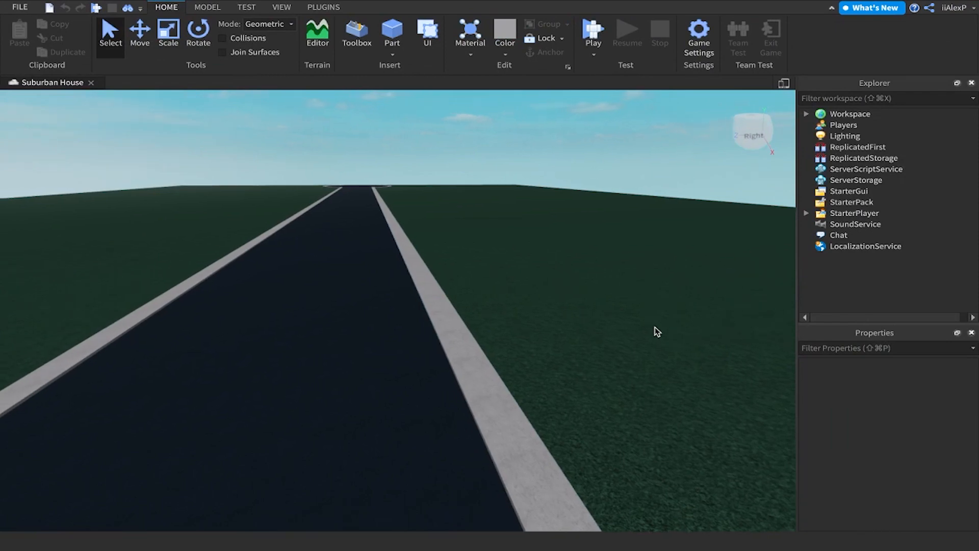
key(d)
key(a)
right_drag(333, 224, 334, 224)
key(w)
key(w)
key(s)
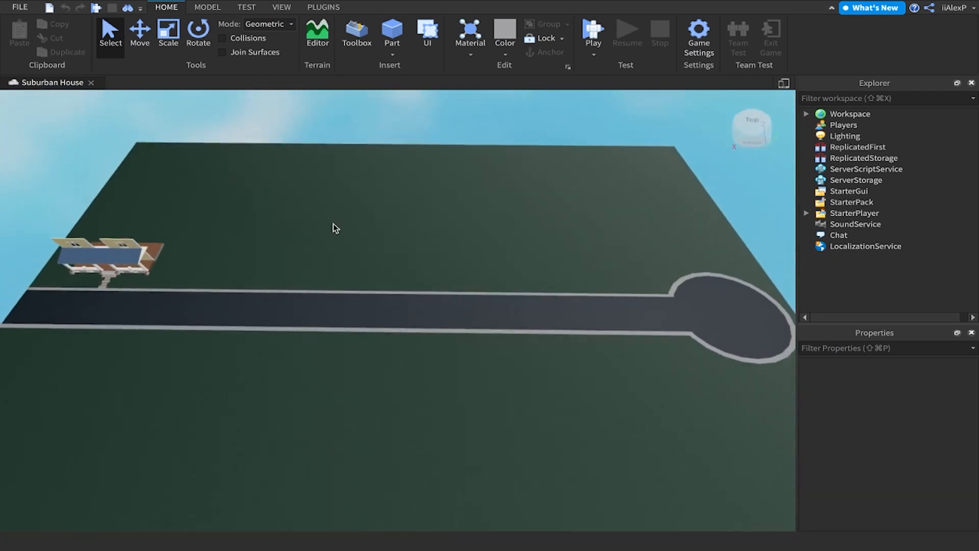
scroll(709, 311, down, 5)
key(w)
right_drag(436, 295, 434, 296)
scroll(433, 296, down, 5)
right_drag(369, 373, 368, 372)
key(w)
right_drag(443, 227, 444, 228)
key(s)
key(w)
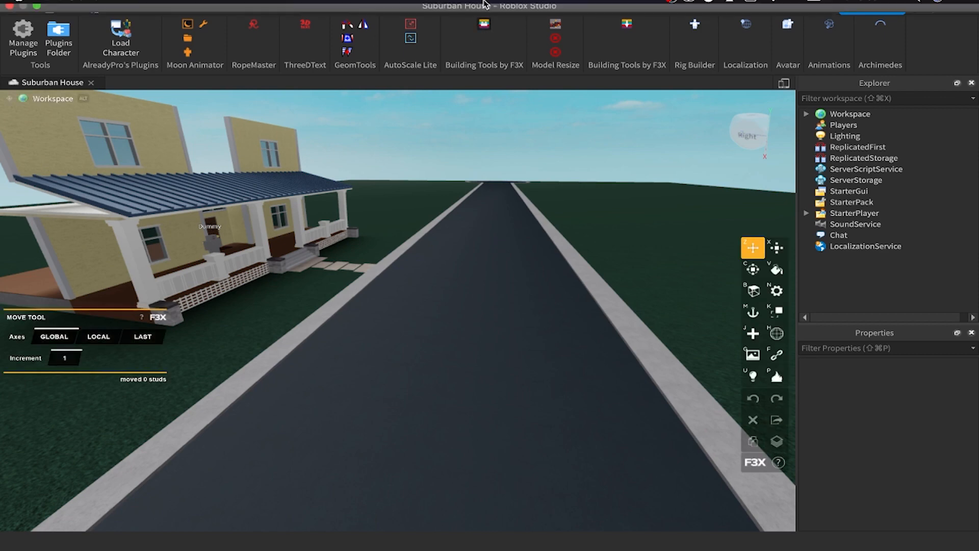
Try placing a cylinder part on the sidewalk across from the house and rotating it upright.
key(d)
click(752, 333)
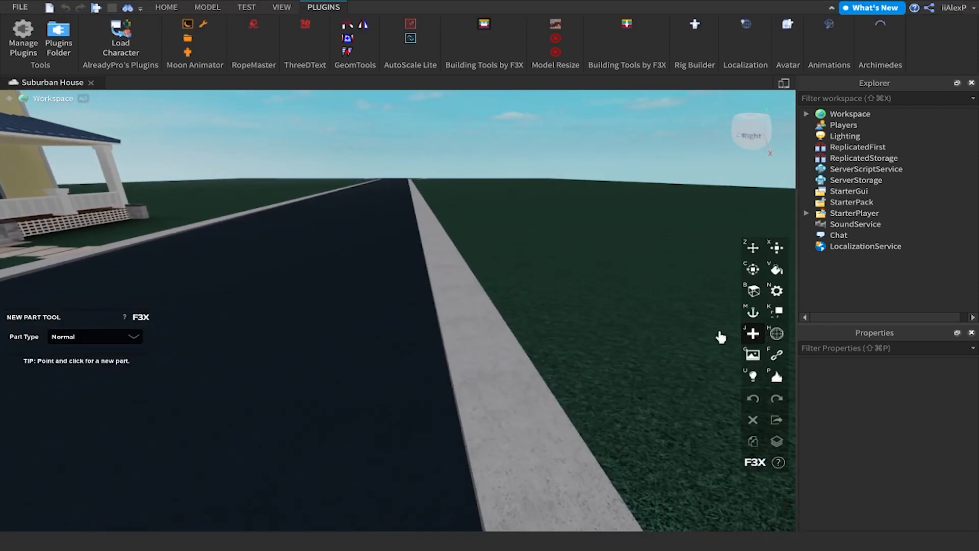
key(d)
click(87, 337)
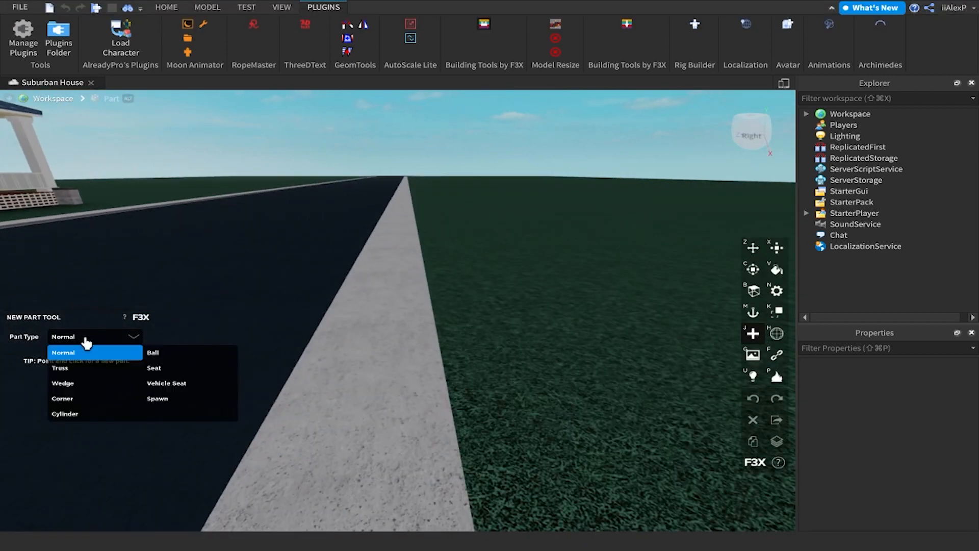
click(101, 414)
key(a)
right_drag(425, 371, 426, 372)
key(a)
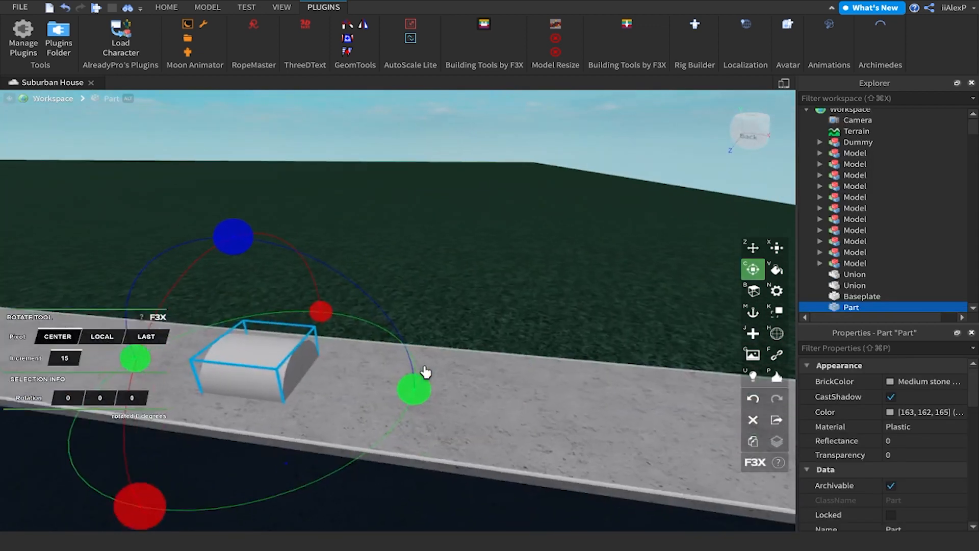
key(d)
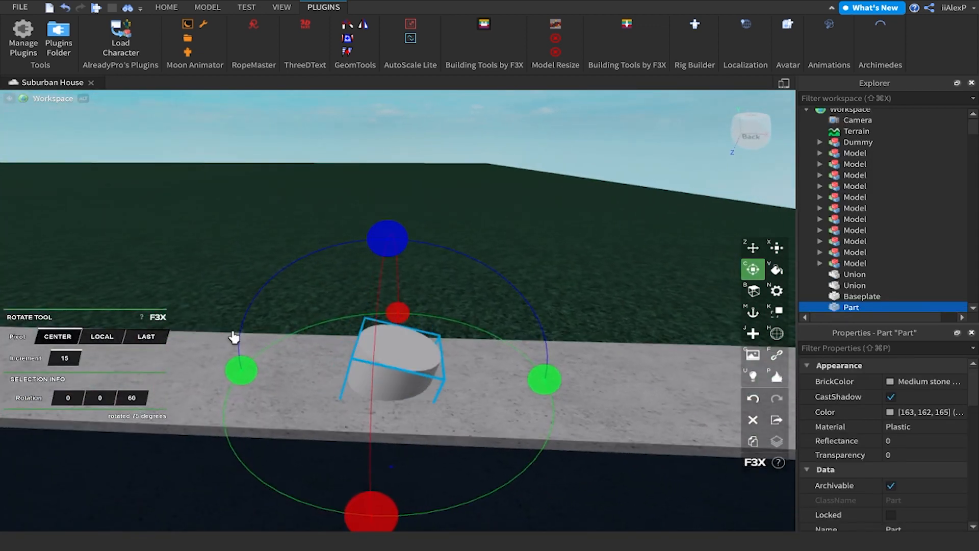
key(x)
right_drag(380, 325, 378, 325)
key(d)
key(d)
key(s)
Insert an R6 Block Rig dummy on the sidewalk near the cylinder.
click(695, 27)
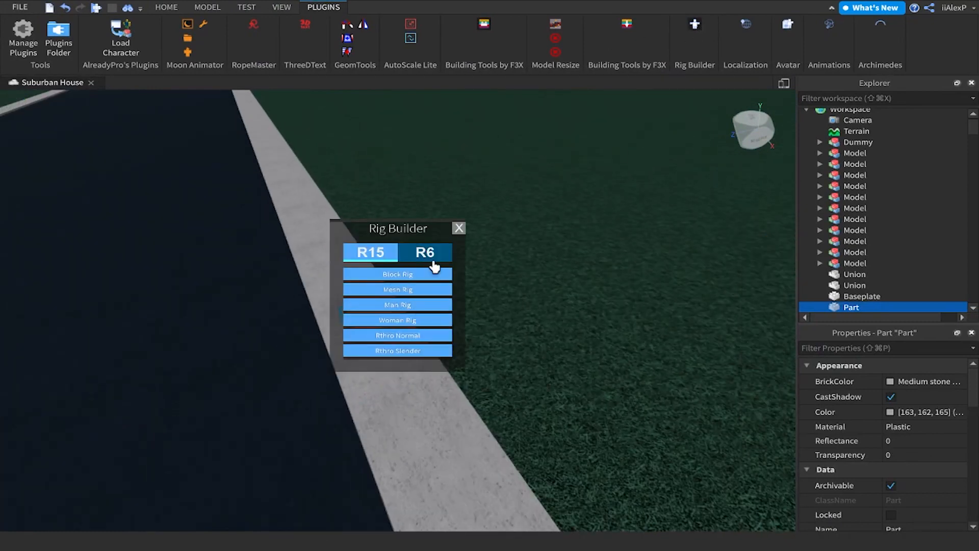
click(419, 275)
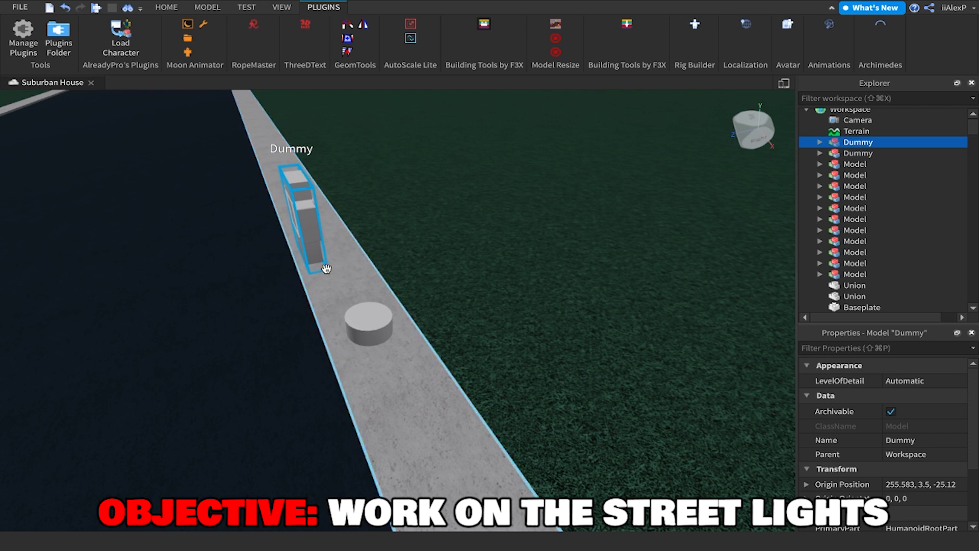
right_drag(470, 237, 454, 259)
click(456, 262)
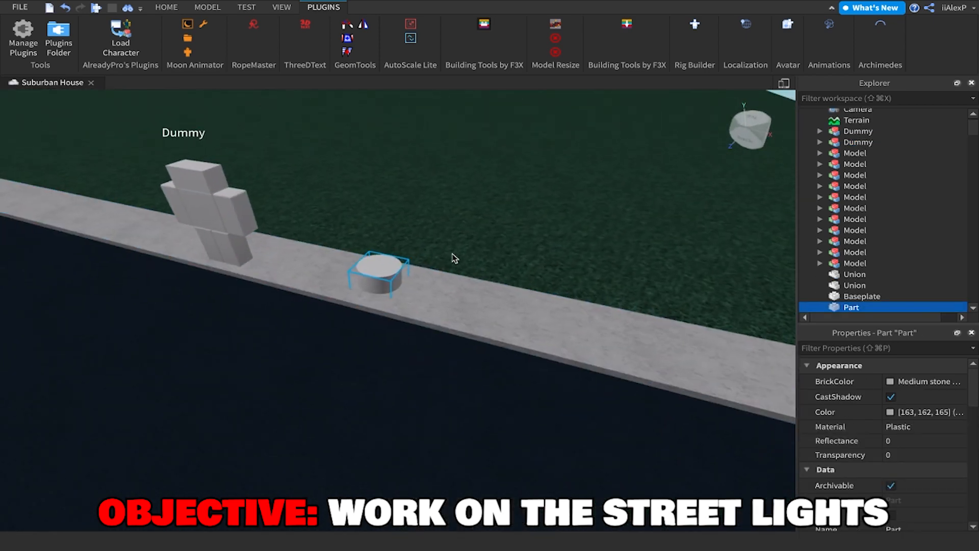
Place a Normal part on the sidewalk beside the cylinder and delete the cylinder.
click(492, 23)
right_drag(542, 138, 542, 137)
click(753, 333)
right_drag(364, 359, 364, 359)
click(75, 336)
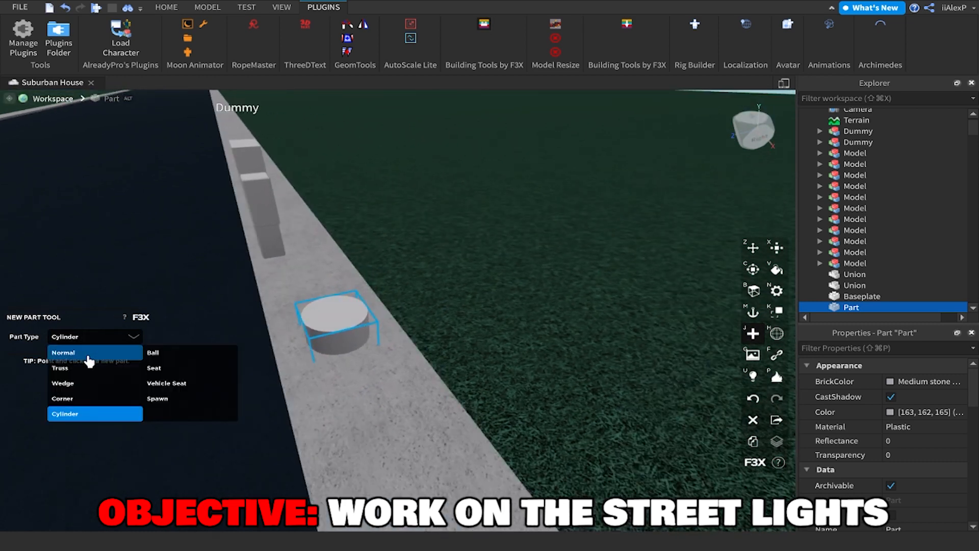
click(88, 354)
click(371, 376)
right_drag(385, 368, 399, 368)
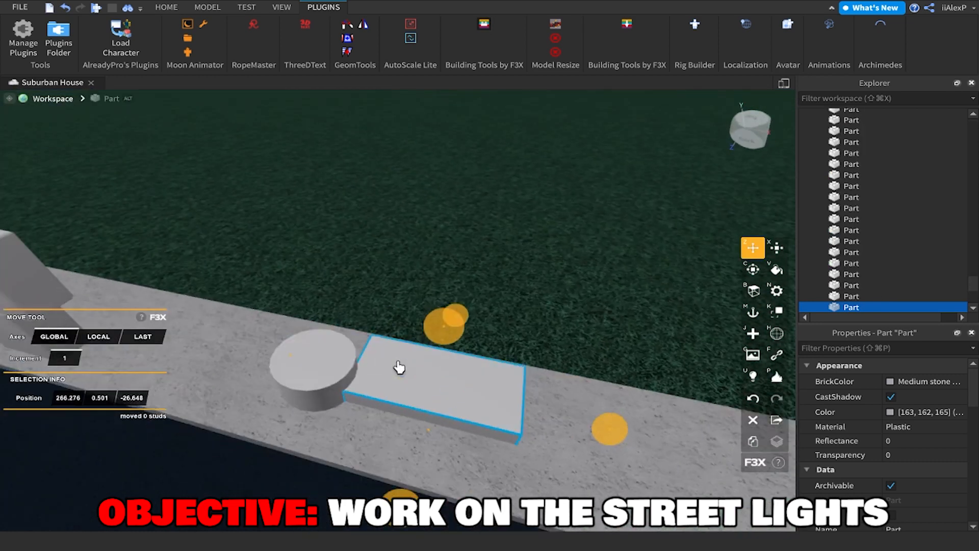
click(321, 382)
key(Delete)
Set the resize increment to 0.1 and shape the block on the sidewalk into a 2 × 0.2 × 2 stud base plate.
click(457, 396)
key(x)
right_drag(460, 397, 461, 403)
key(w)
click(77, 361)
text(0.1)
key(Return)
key(s)
right_drag(356, 323, 356, 321)
drag(445, 249, 446, 269)
right_drag(446, 269, 449, 271)
key(s)
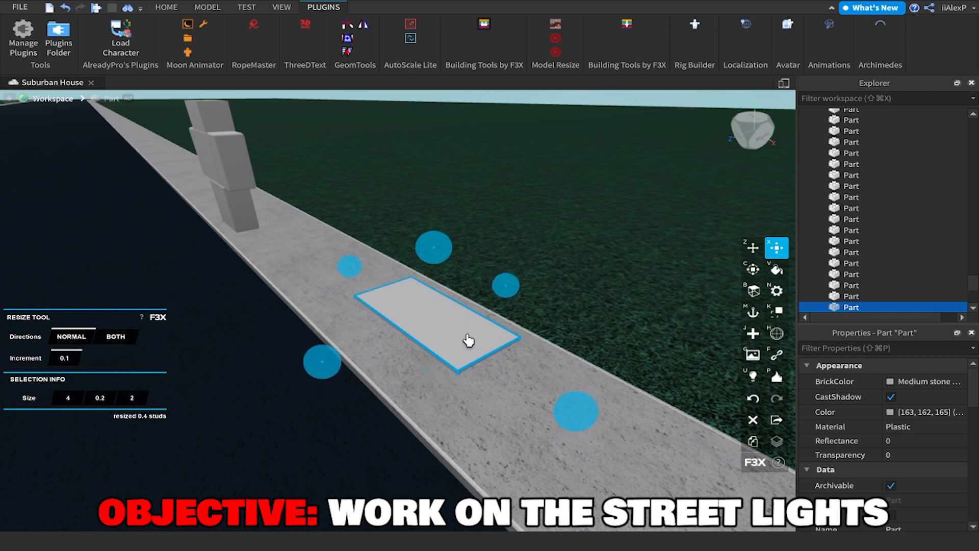
drag(571, 429, 483, 386)
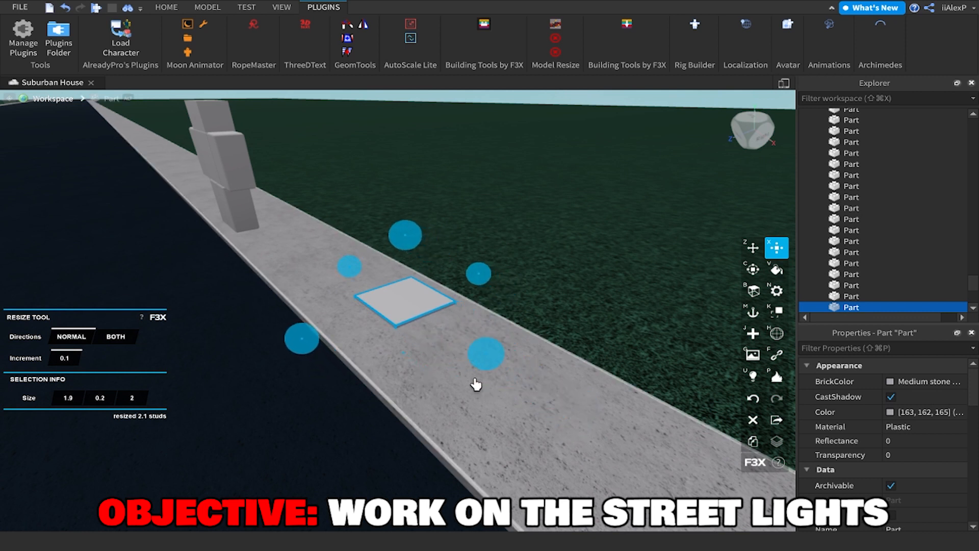
right_drag(480, 384, 481, 393)
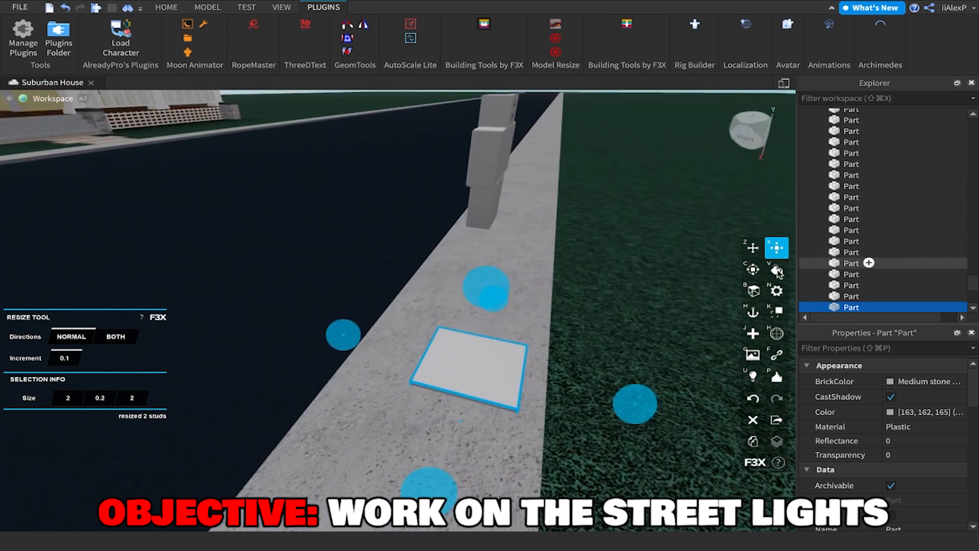
Paint the base plate Medium stone grey and set its material to Metal.
key(v)
click(9, 353)
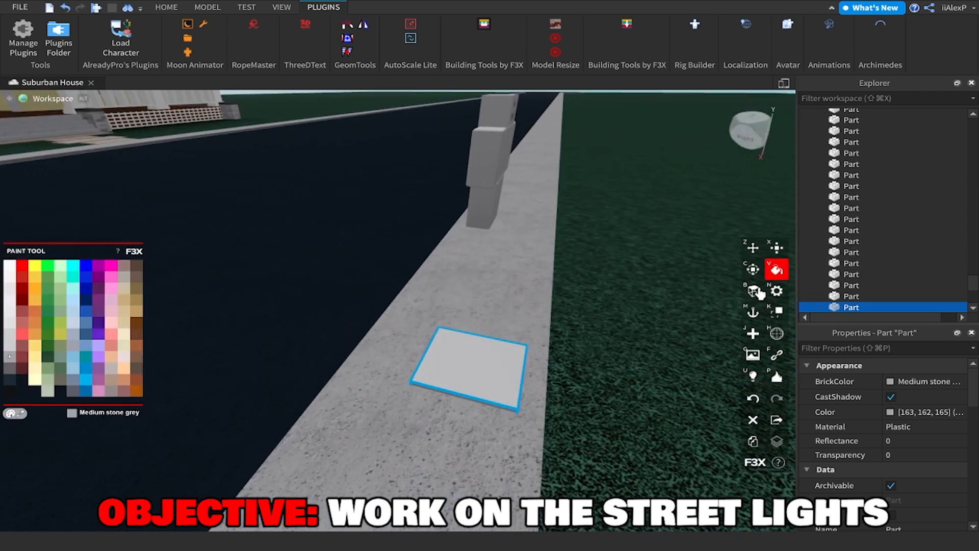
key(n)
click(88, 296)
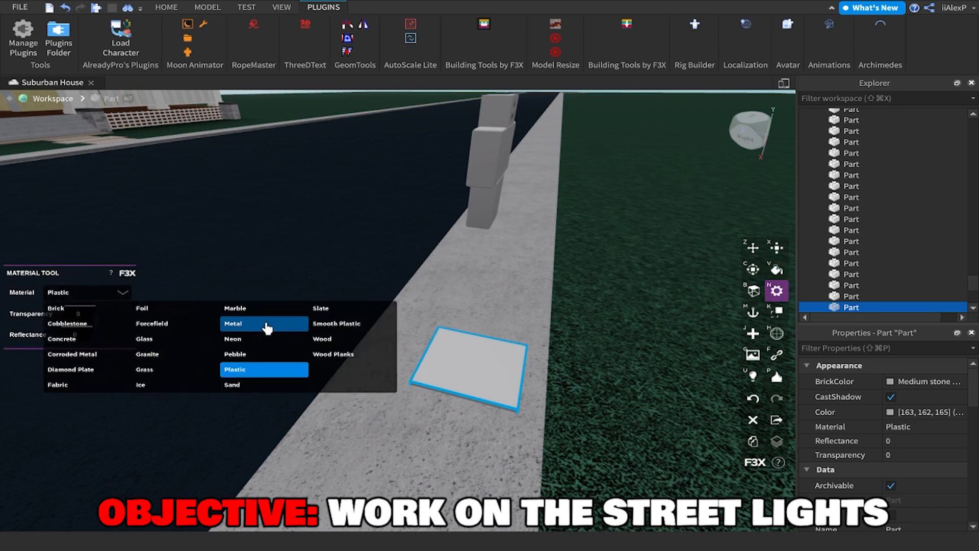
click(266, 323)
key(z)
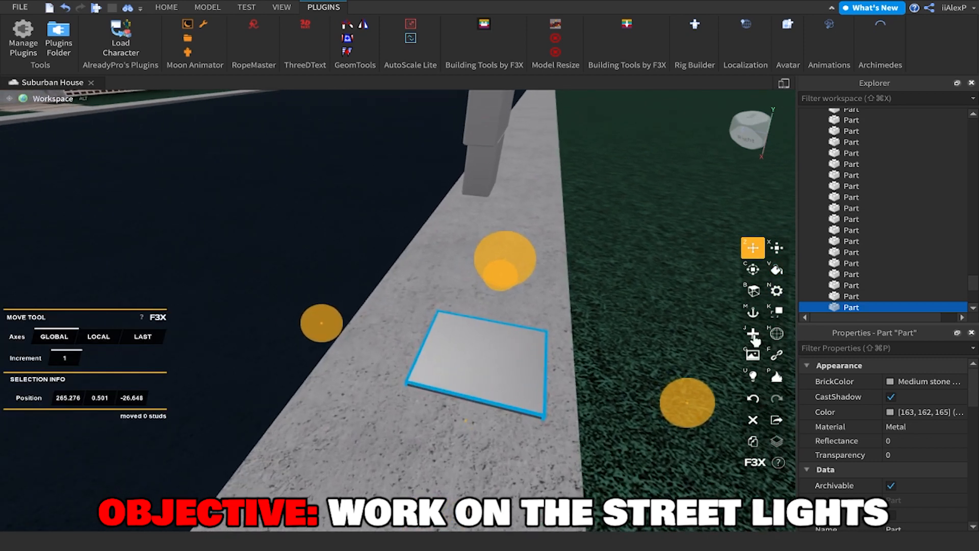
Place a cylinder part on the metal base plate and rotate it 90 degrees to stand upright.
key(j)
click(82, 344)
click(77, 415)
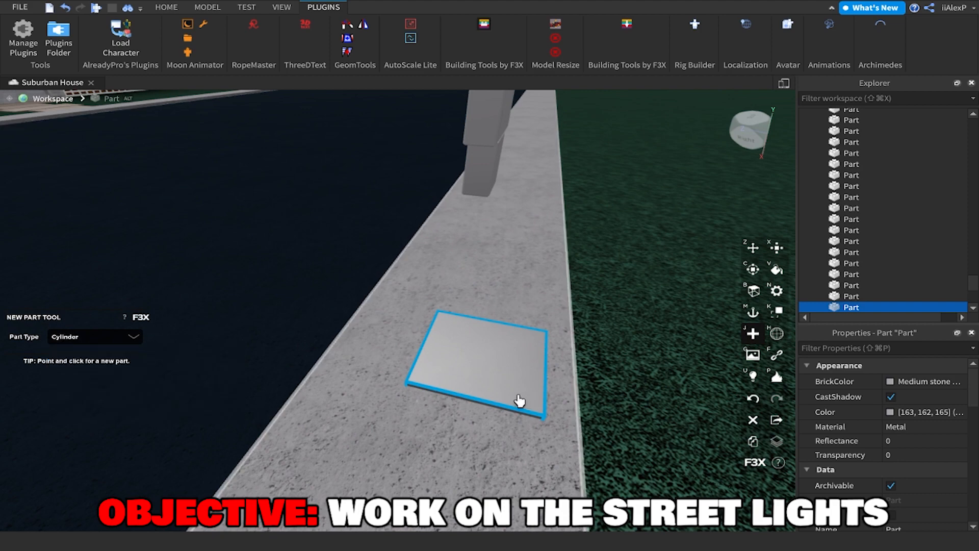
click(499, 374)
key(c)
right_drag(482, 369, 474, 334)
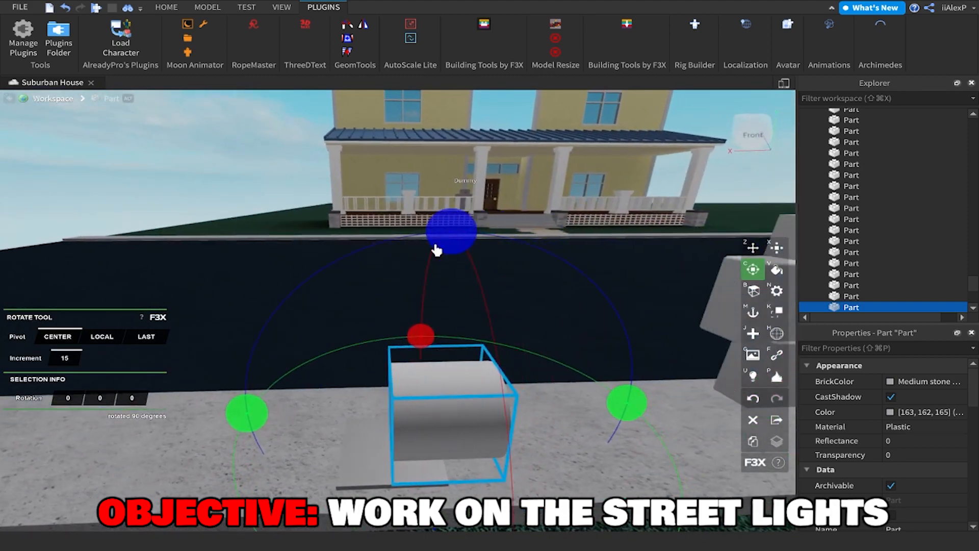
drag(627, 404, 642, 417)
Narrow the upright cylinder into a thin rod by resizing it in both directions.
key(x)
right_drag(604, 388, 602, 374)
scroll(602, 374, up, 3)
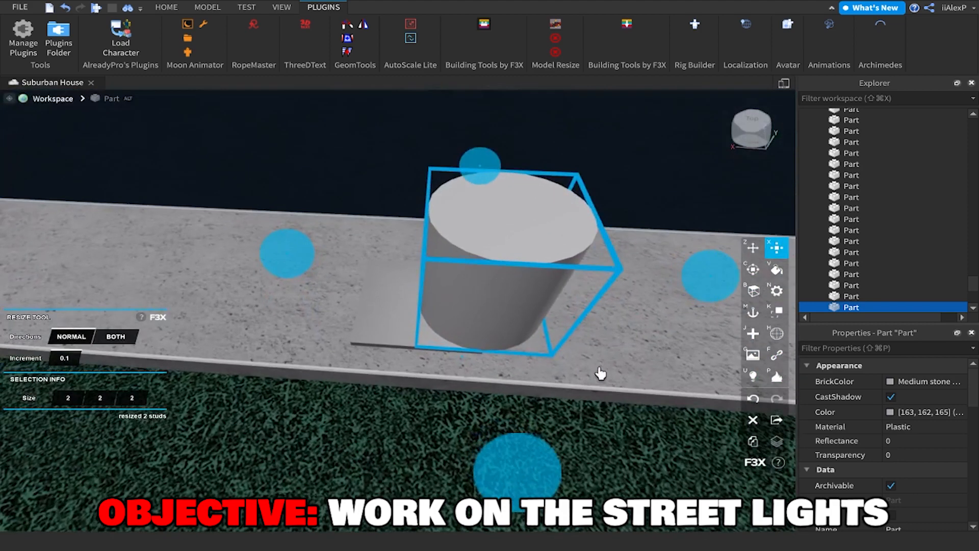
click(116, 341)
drag(704, 294, 634, 304)
Move the thin rod onto a corner of the base plate with a 0.1-stud increment.
key(z)
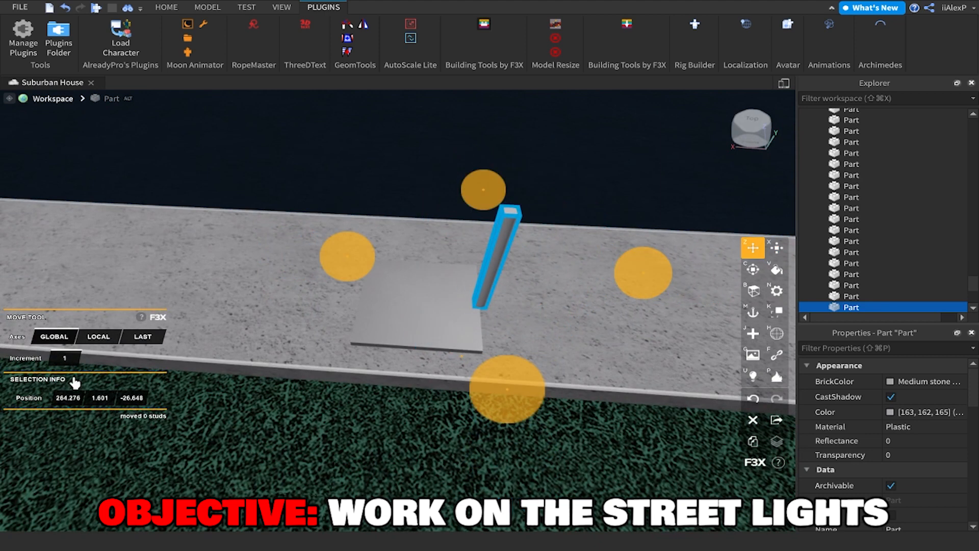
scroll(616, 273, up, 3)
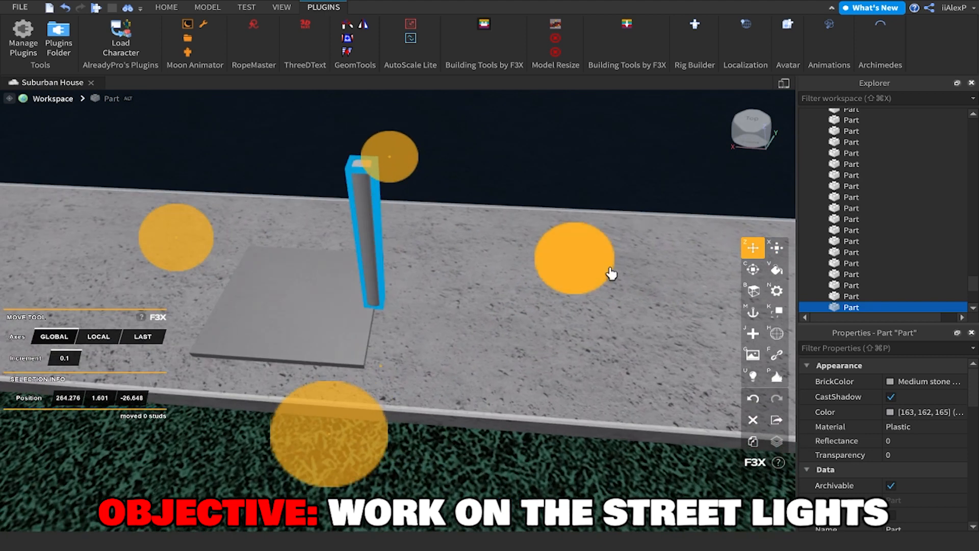
drag(604, 273, 591, 276)
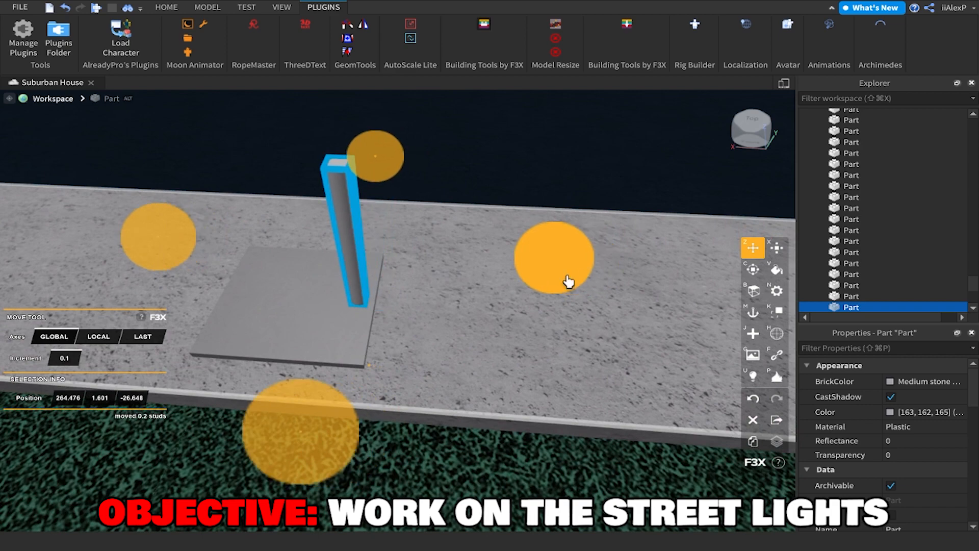
right_drag(578, 279, 539, 284)
mouse_move(343, 332)
mouse_down()
mouse_move(266, 367)
mouse_move(282, 354)
mouse_up()
Set the material of the thin upright rod on the base plate to Diamond Plate.
key(x)
right_drag(291, 354, 352, 336)
click(777, 273)
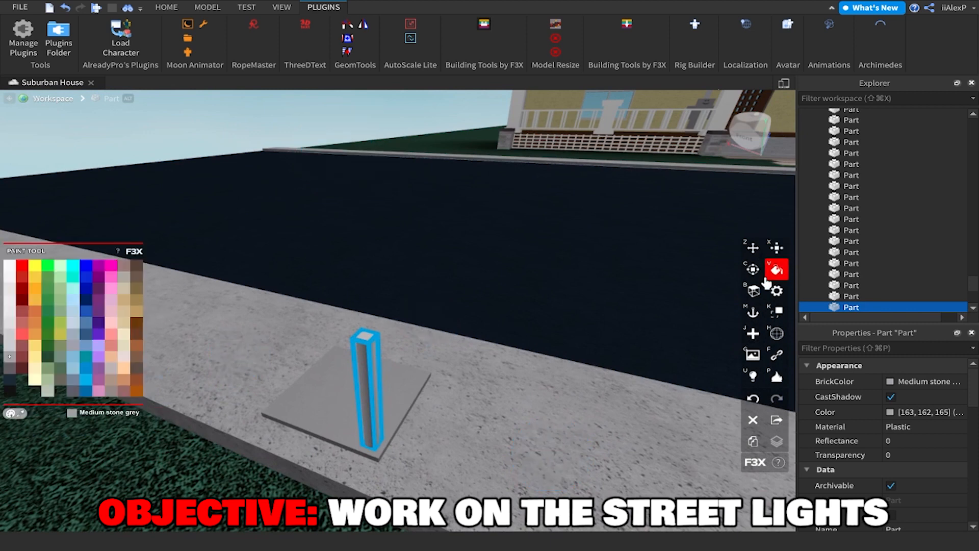
click(777, 291)
click(72, 292)
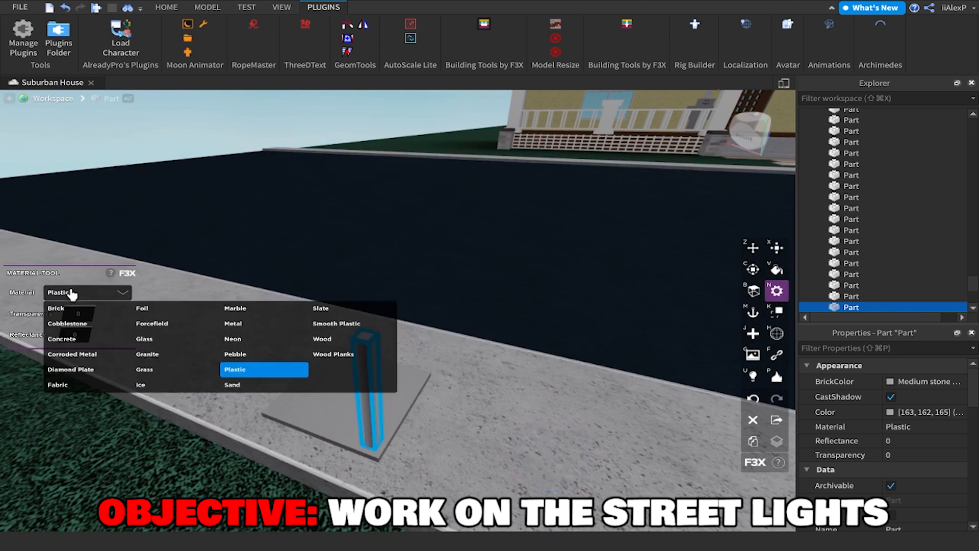
click(94, 377)
right_drag(485, 367, 481, 368)
scroll(480, 367, down, 4)
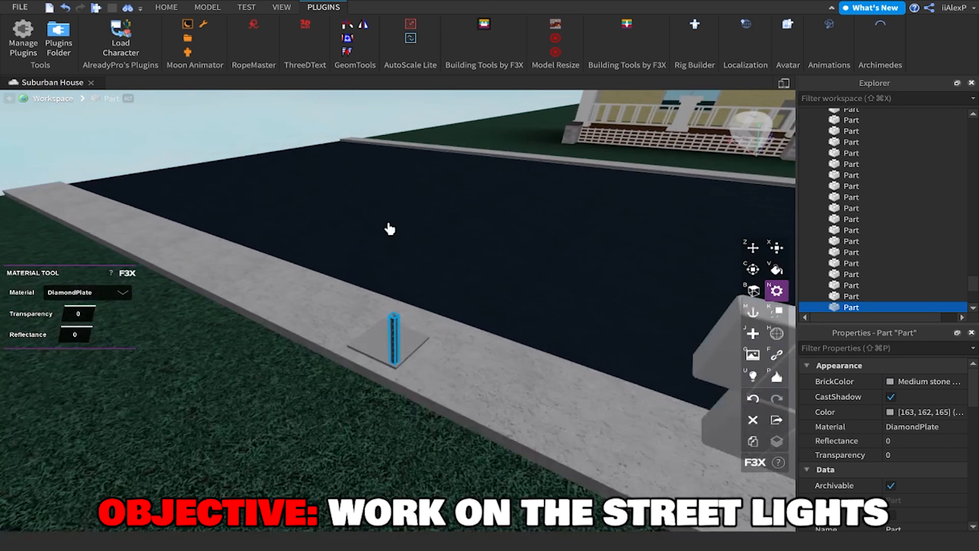
Shorten the rod from its upper end to 0.1 studs so it forms a flat bolt on the plate's corner.
key(x)
scroll(401, 262, up, 2)
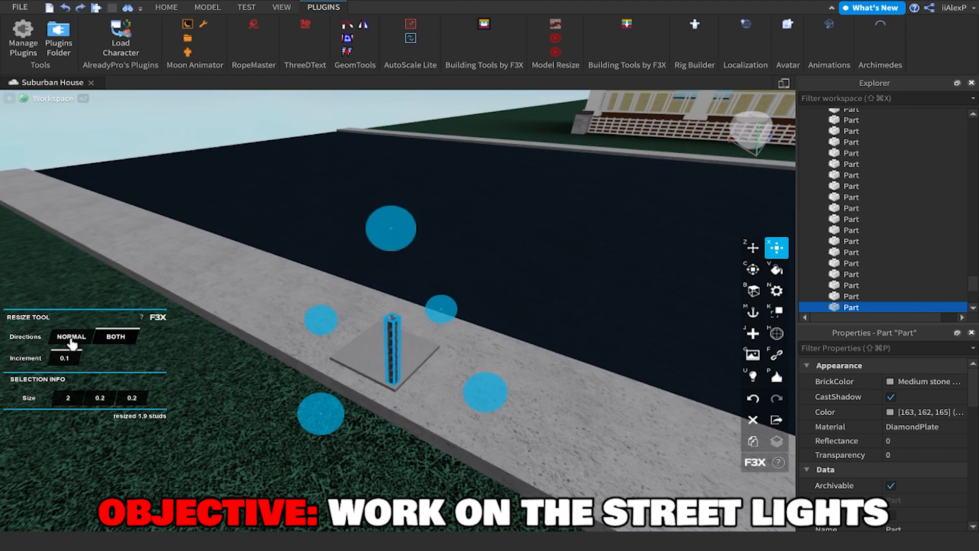
drag(391, 230, 411, 321)
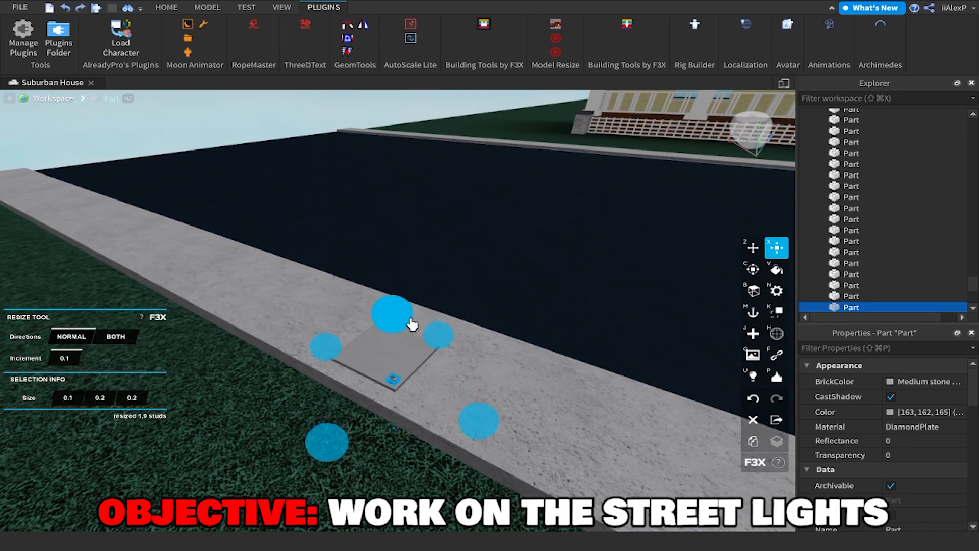
right_drag(412, 323, 382, 269)
Duplicate the corner bolt and move the copy 1.6 studs to the neighbouring corner of the base plate.
click(393, 162)
right_drag(393, 162, 392, 165)
scroll(392, 164, up, 4)
click(438, 359)
scroll(463, 225, down, 3)
right_drag(463, 225, 496, 340)
key(z)
drag(568, 345, 706, 335)
right_drag(476, 332, 476, 334)
scroll(476, 336, up, 5)
Duplicate both bolts together and move the copies to the two remaining corners of the base plate.
shift+click(370, 276)
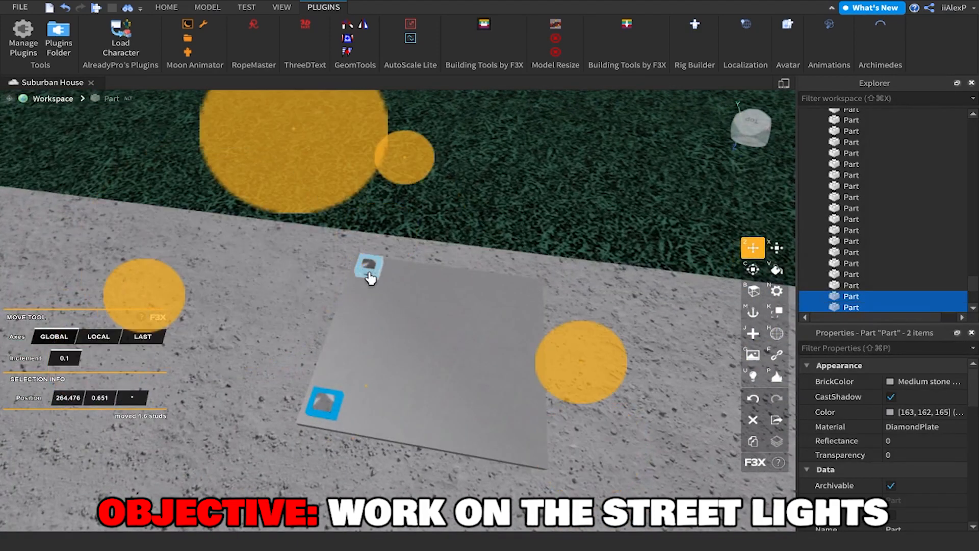
scroll(371, 278, down, 3)
key(shift+c)
mouse_move(240, 303)
mouse_down()
mouse_move(377, 317)
mouse_move(353, 316)
mouse_up()
scroll(355, 314, down, 4)
right_drag(355, 313, 359, 307)
click(649, 127)
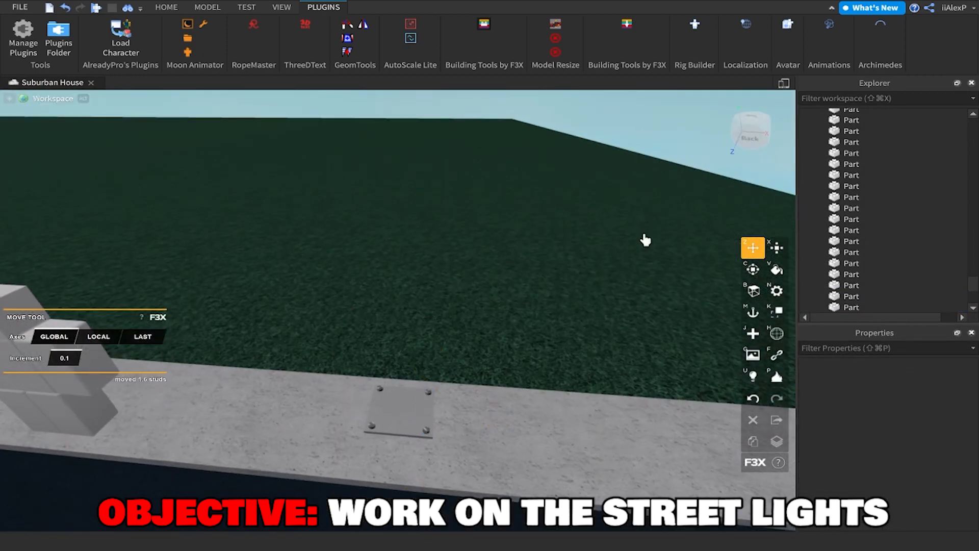
Place a cylinder part on the middle of the bolted base plate and rotate it 90 degrees to stand upright.
right_drag(647, 232, 649, 242)
scroll(680, 282, up, 4)
click(757, 333)
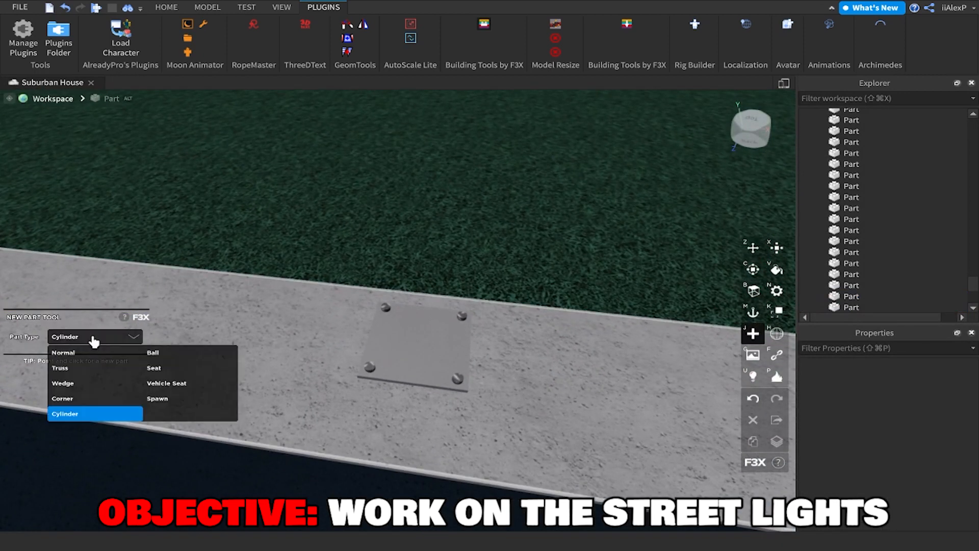
click(422, 344)
key(c)
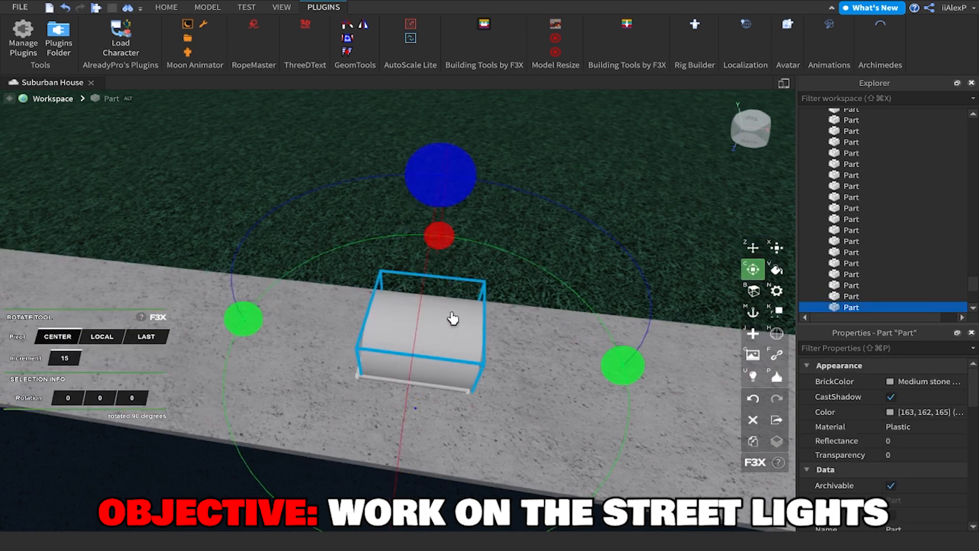
drag(417, 190, 202, 308)
Resize the upright cylinder to 1.1 studs in diameter and 1 stud tall, and centre it on the base plate.
key(x)
right_drag(339, 280, 284, 315)
scroll(286, 321, down, 1)
drag(326, 433, 352, 414)
right_drag(351, 413, 345, 412)
key(d)
scroll(353, 386, down, 1)
key(a)
drag(553, 350, 535, 351)
key(z)
right_drag(537, 350, 542, 351)
key(a)
key(x)
right_drag(459, 375, 453, 375)
key(d)
drag(362, 358, 363, 335)
key(super+z)
click(82, 337)
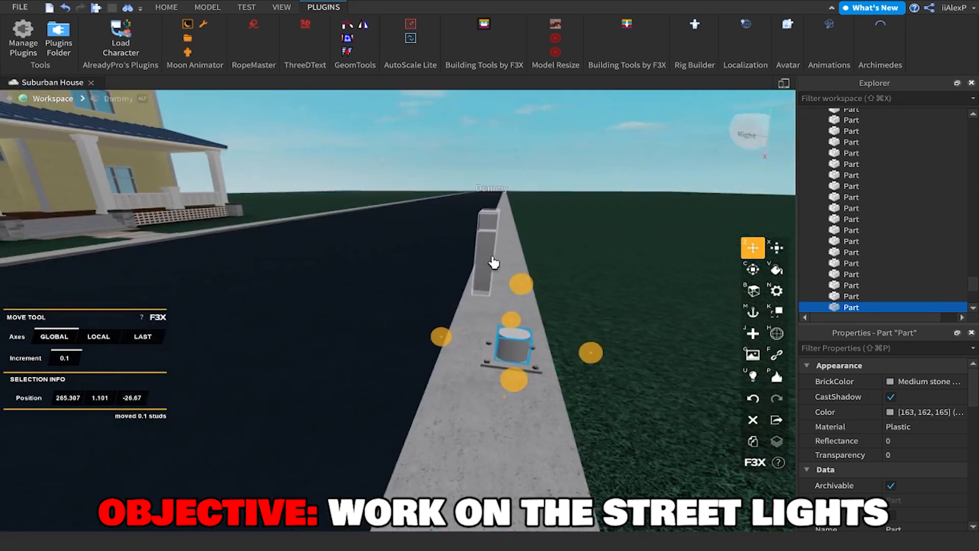
Move the Dummy beside the base plate as a scale reference and reselect the upright cylinder.
drag(492, 256, 455, 356)
click(524, 353)
key(d)
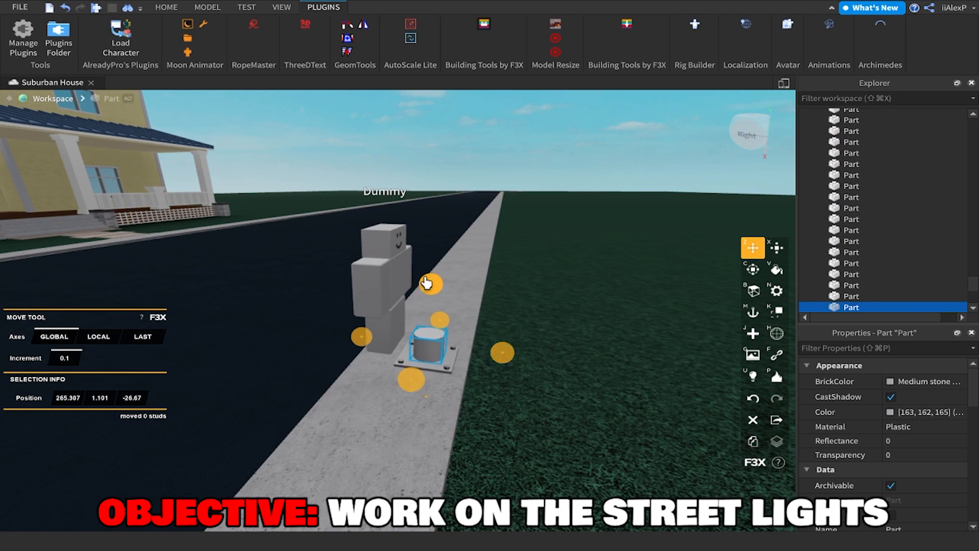
Stretch the cylinder upward from its top into a street light pole about 18.1 studs tall.
key(x)
drag(430, 280, 430, 180)
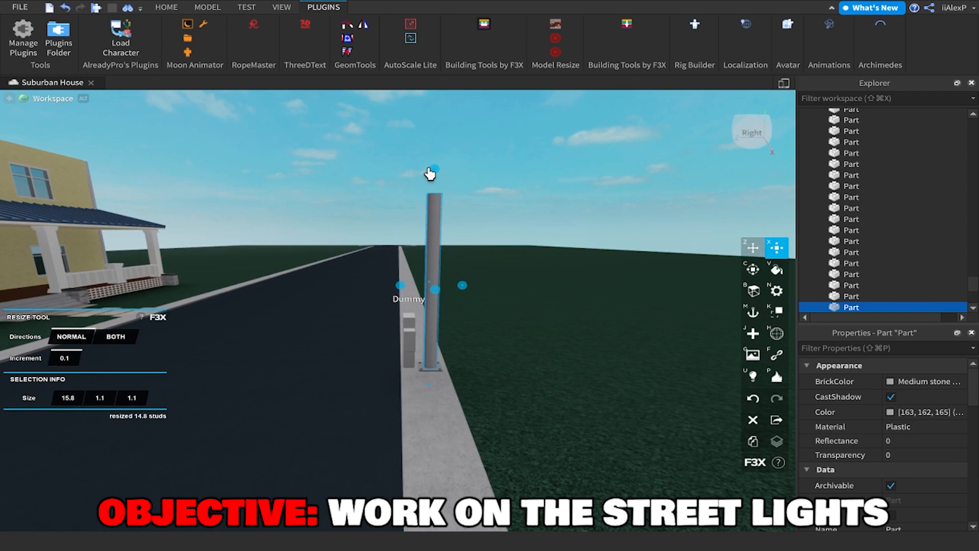
scroll(432, 178, down, 4)
scroll(430, 209, up, 1)
key(z)
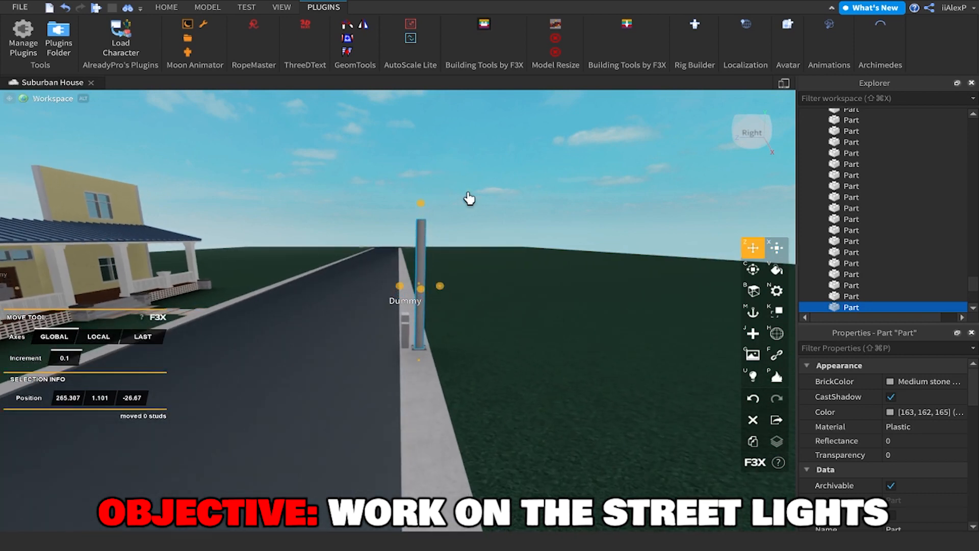
click(483, 194)
Place a ball part on the top of the street light pole.
scroll(482, 195, up, 5)
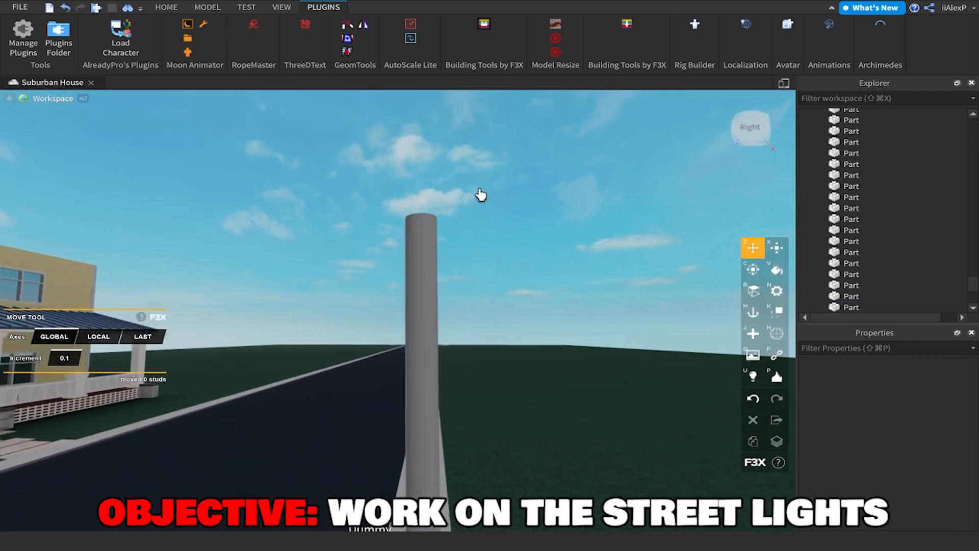
scroll(482, 195, up, 3)
click(753, 335)
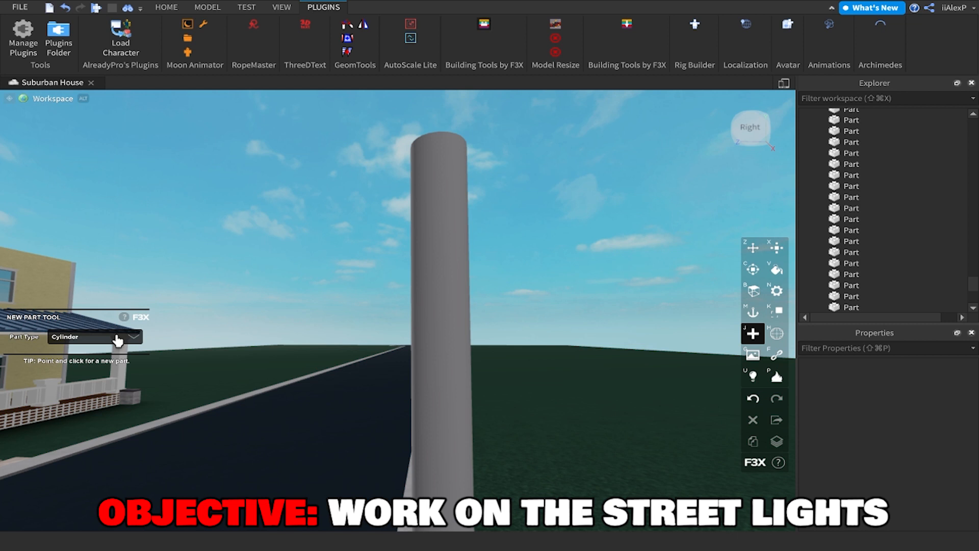
scroll(290, 326, down, 4)
scroll(452, 290, up, 4)
right_drag(524, 255, 525, 255)
scroll(525, 255, down, 5)
scroll(525, 255, up, 5)
click(79, 341)
click(189, 322)
click(426, 351)
scroll(425, 353, down, 1)
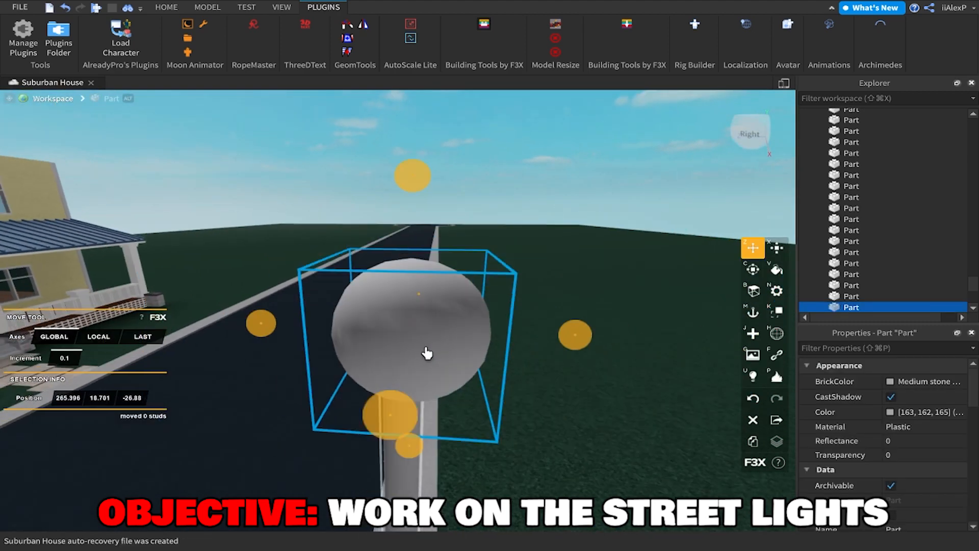
Align the ball with the pole by setting its position to the pole's 265.307, 9.65, -26.67.
scroll(890, 433, down, 3)
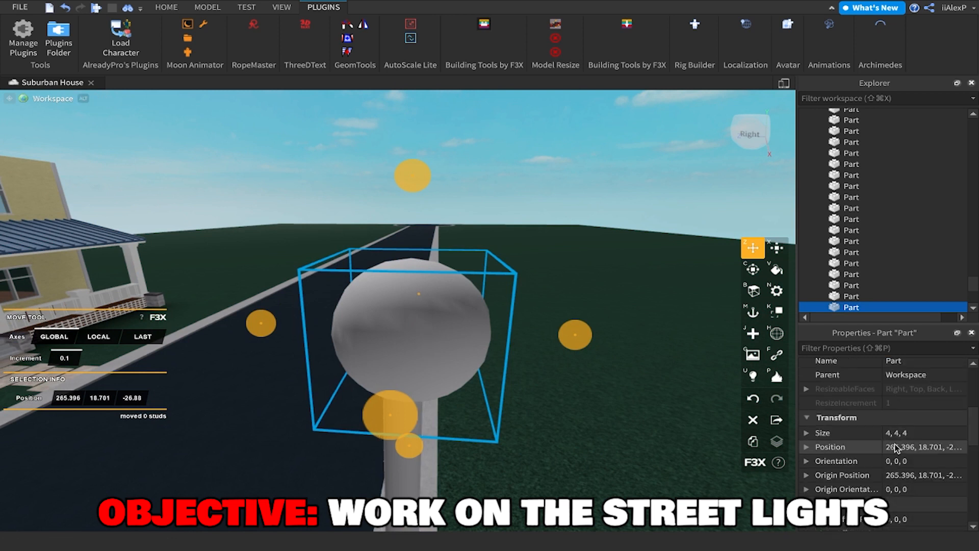
click(412, 476)
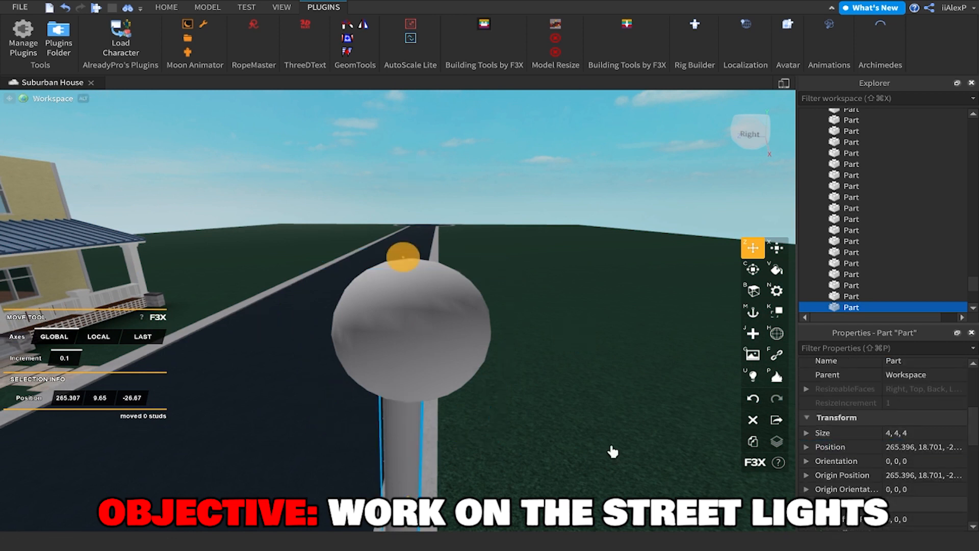
click(333, 340)
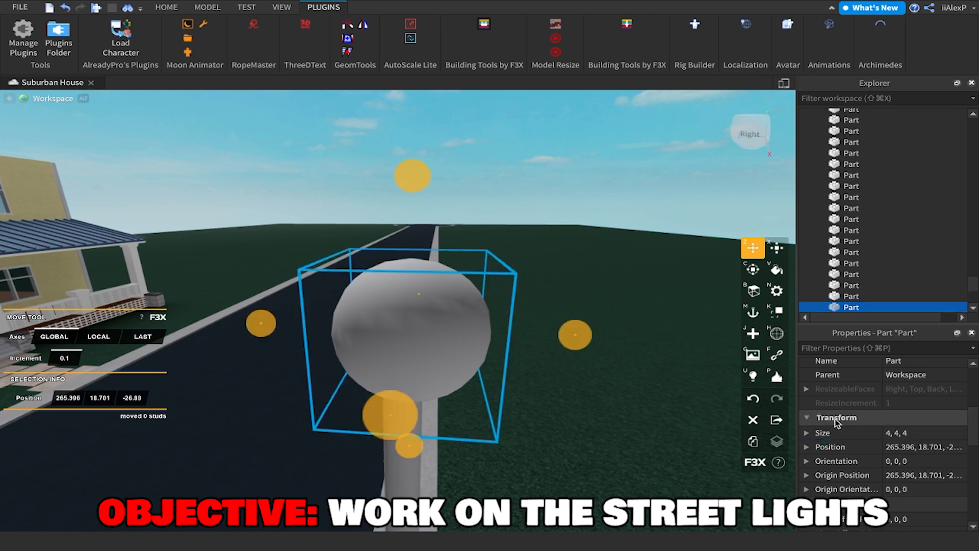
text(265.307, 9.65, -26.67)
key(Return)
Raise the ball along the pole to its upper end, at a height of 18.35.
right_drag(369, 436, 375, 430)
drag(406, 395, 404, 322)
key(super+z)
key(d)
right_drag(410, 324, 416, 312)
scroll(418, 303, down, 2)
drag(419, 301, 422, 141)
right_drag(434, 243, 441, 240)
Shrink the ball to 1.2 studs by resizing it in both directions.
key(x)
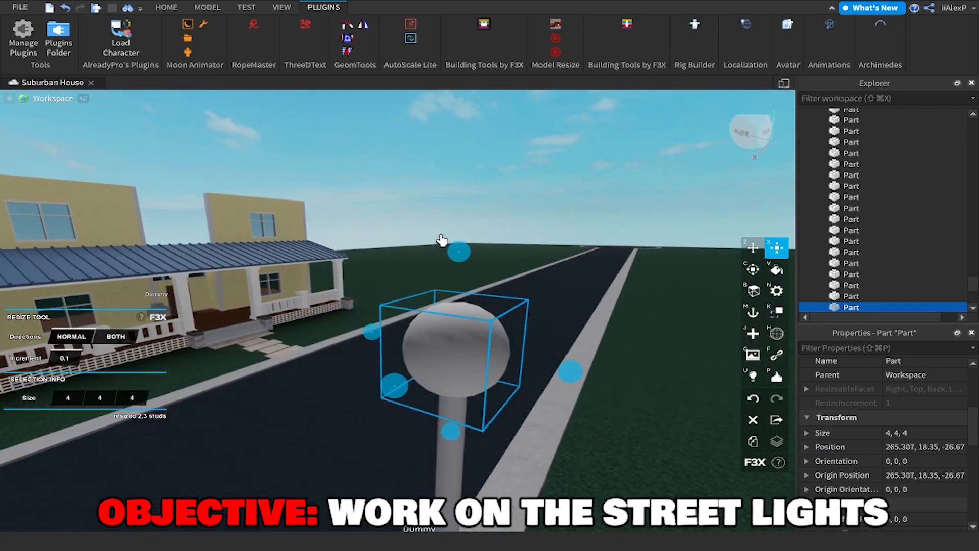
click(125, 338)
right_drag(276, 346, 278, 347)
key(w)
scroll(397, 260, down, 3)
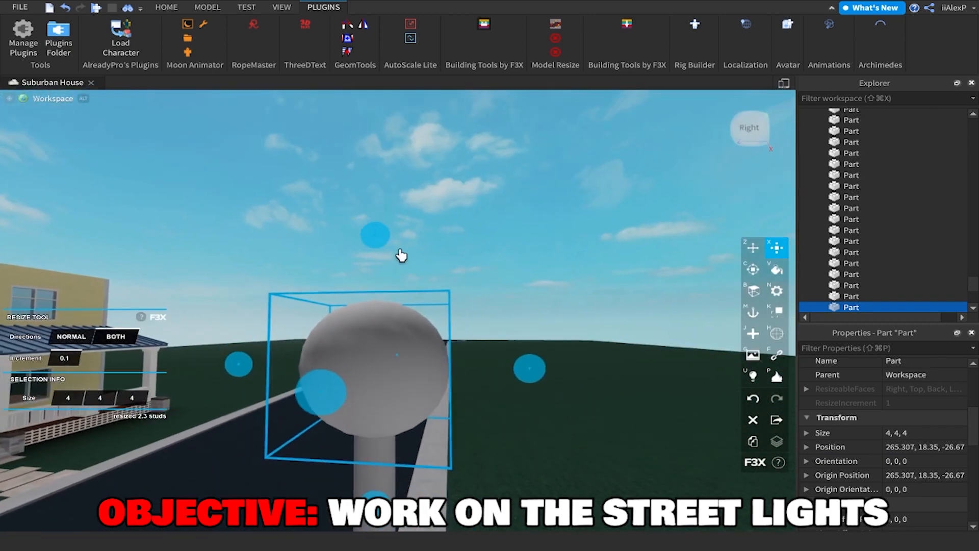
drag(384, 249, 377, 297)
key(z)
right_drag(379, 299, 376, 287)
key(w)
key(d)
key(x)
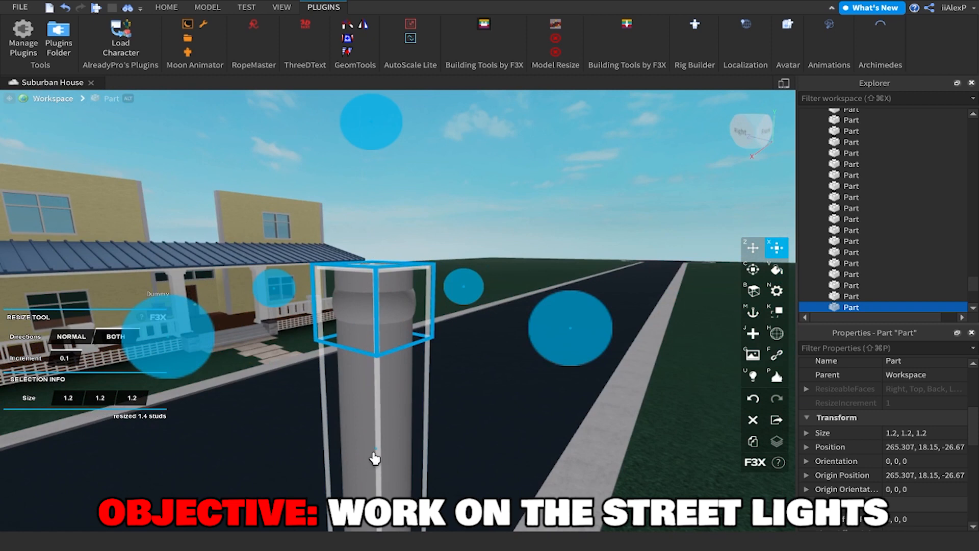
Reduce the ball to 1 stud and raise it to a height of 18.65 as a dome on the pole.
drag(370, 457, 368, 448)
key(z)
right_drag(369, 449, 393, 247)
drag(400, 190, 403, 153)
right_drag(406, 237, 437, 258)
key(super+z)
key(x)
right_drag(418, 339, 404, 288)
key(s)
drag(388, 212, 384, 185)
key(z)
right_drag(384, 184, 384, 196)
key(x)
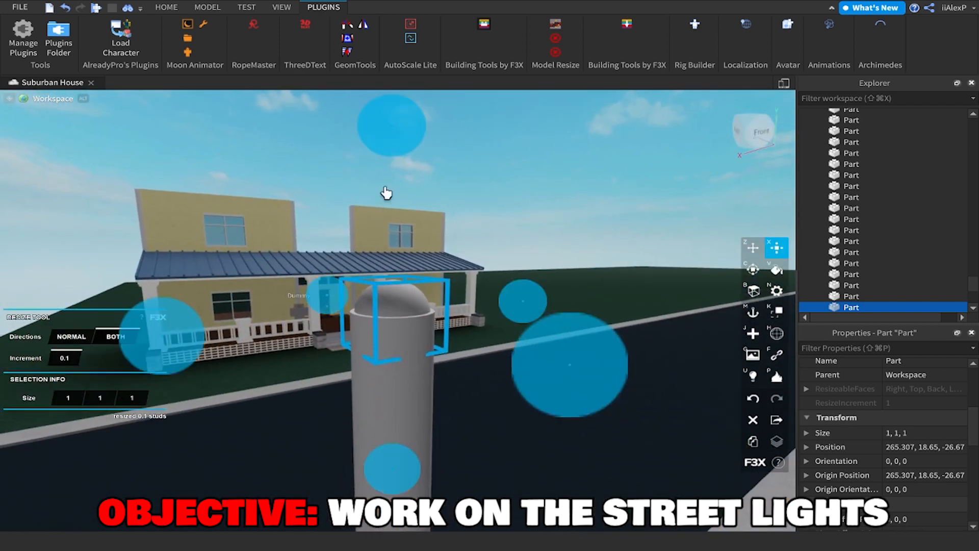
Try enlarging the ball to 1.2 studs and raising it 0.1 studs, and undo both changes.
drag(393, 145, 400, 122)
key(z)
right_drag(460, 178, 475, 186)
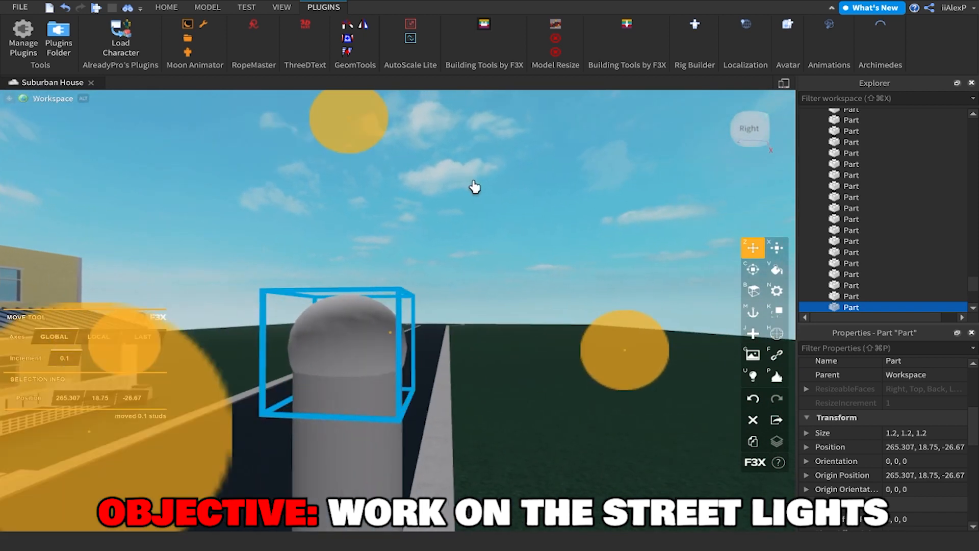
key(super+z)
key(super+z)
Enlarge the ball to 1.1 studs in both directions using a 0.01-stud resize increment.
scroll(454, 196, down, 3)
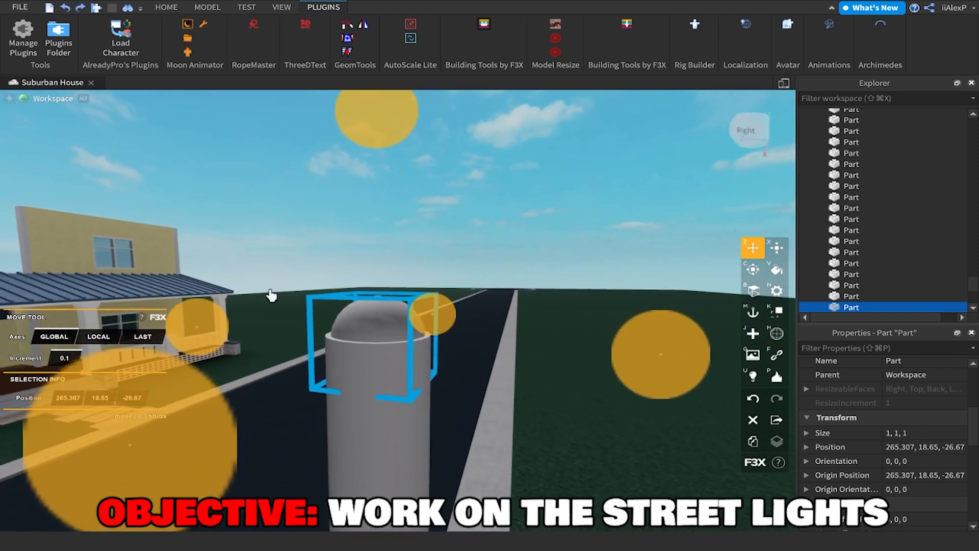
key(x)
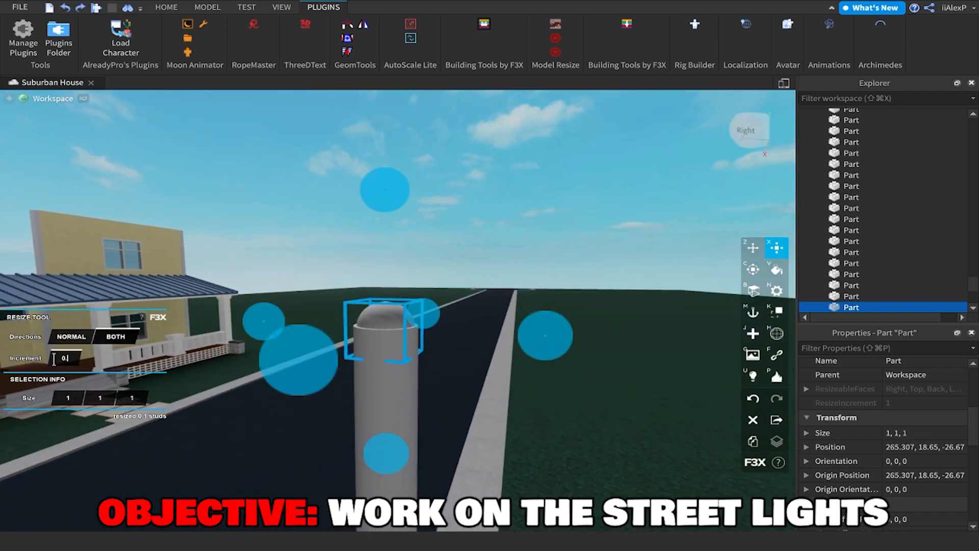
scroll(398, 197, up, 5)
drag(396, 131, 397, 129)
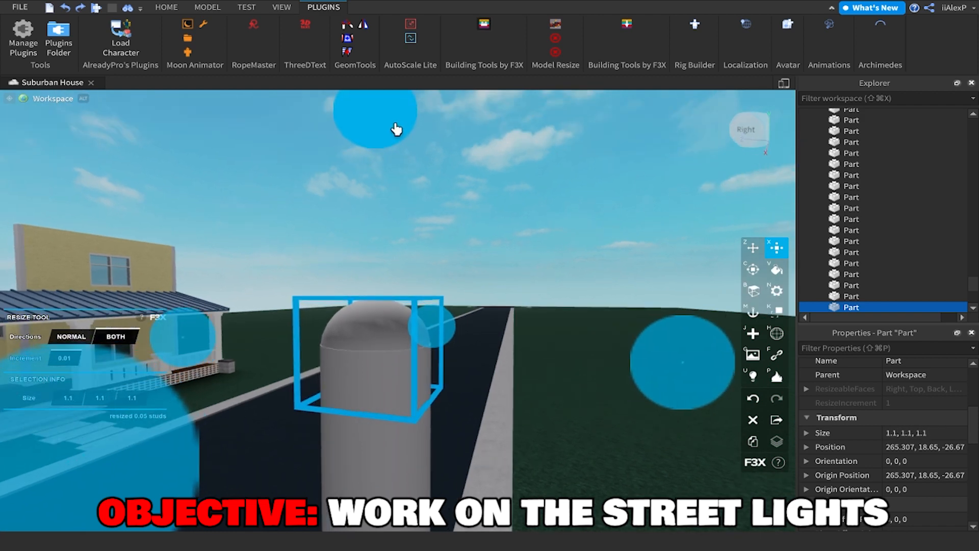
Raise the ball 0.04 studs with a 0.01-stud move increment so it caps the pole flush.
key(z)
scroll(246, 236, down, 3)
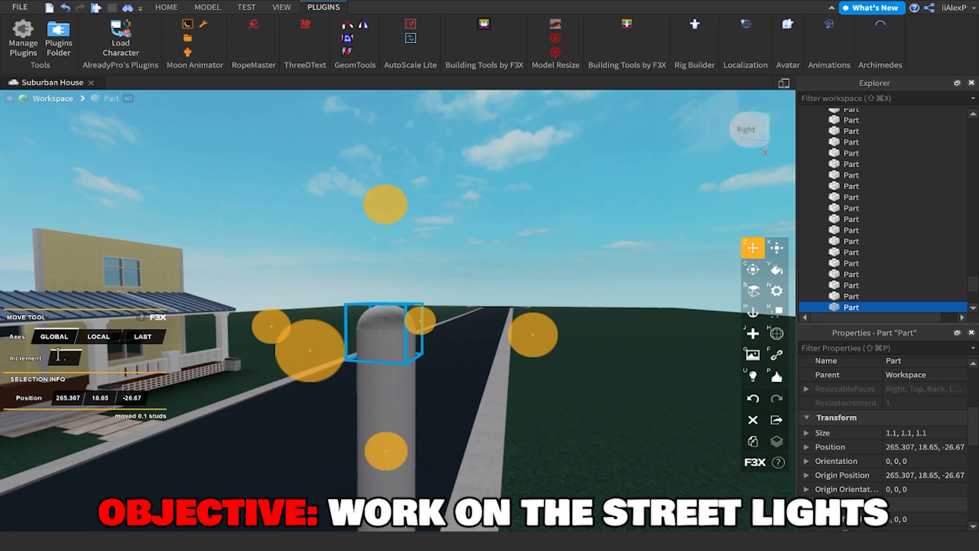
scroll(442, 332, up, 5)
right_drag(419, 333, 413, 324)
scroll(419, 329, down, 2)
drag(399, 171, 400, 168)
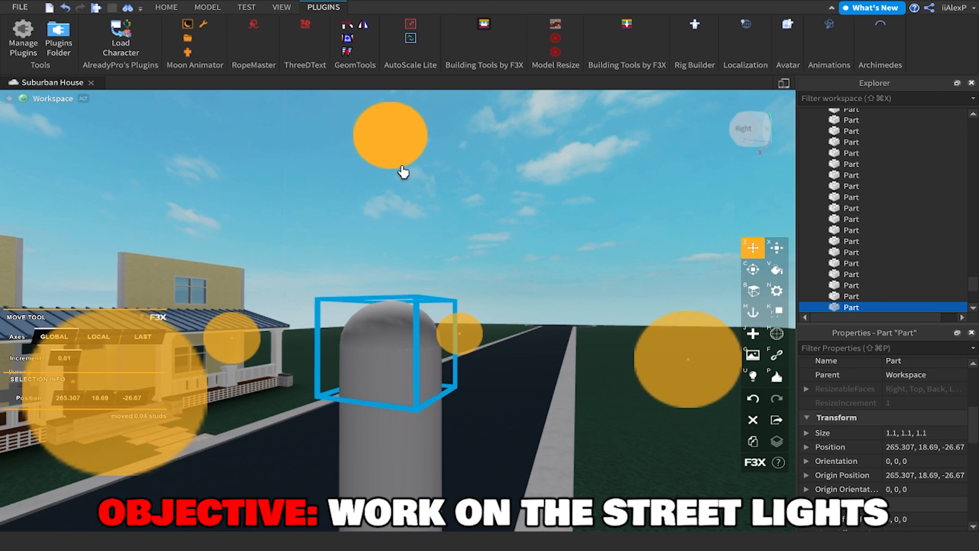
click(512, 180)
Duplicate the street light pole and rotate the copy 90 degrees so it lies horizontally toward the road.
scroll(511, 181, down, 5)
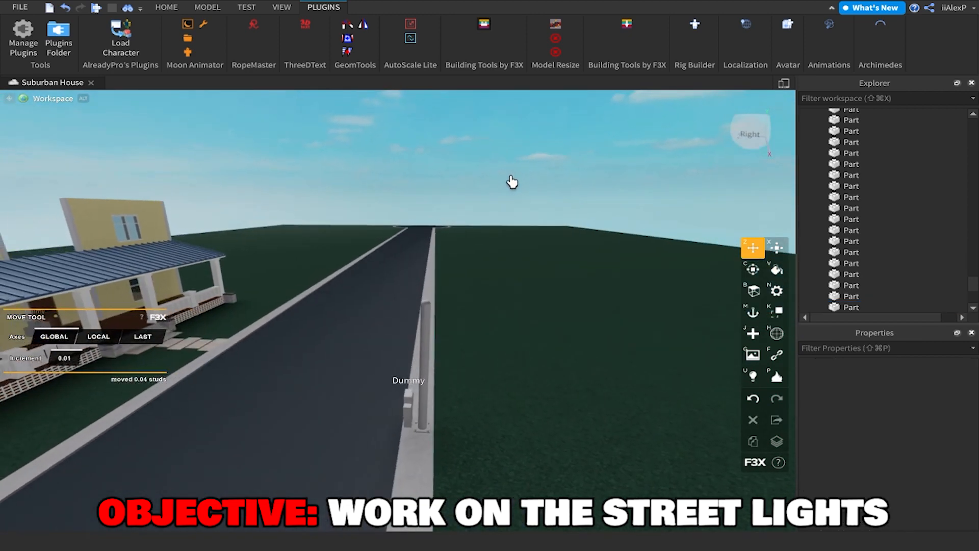
scroll(508, 182, down, 3)
scroll(508, 245, up, 4)
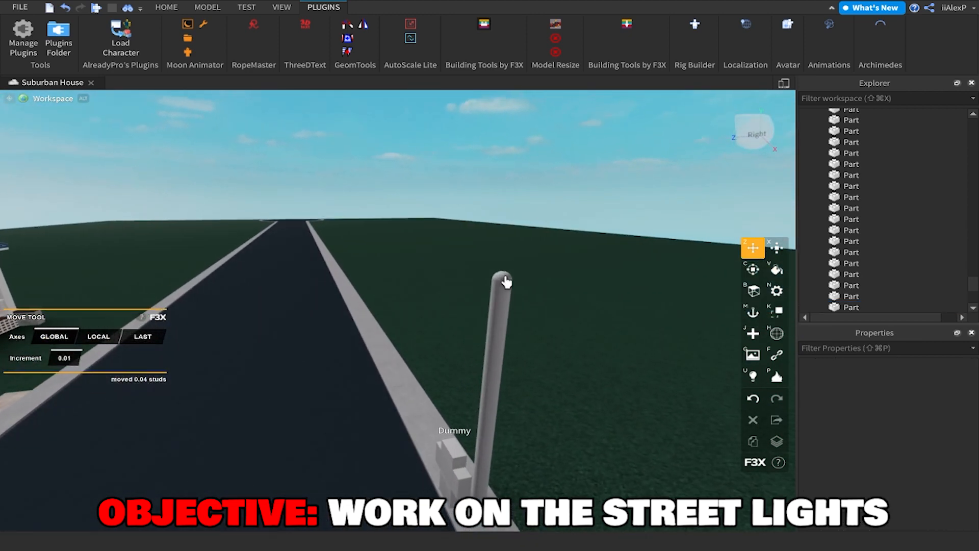
click(505, 303)
key(d)
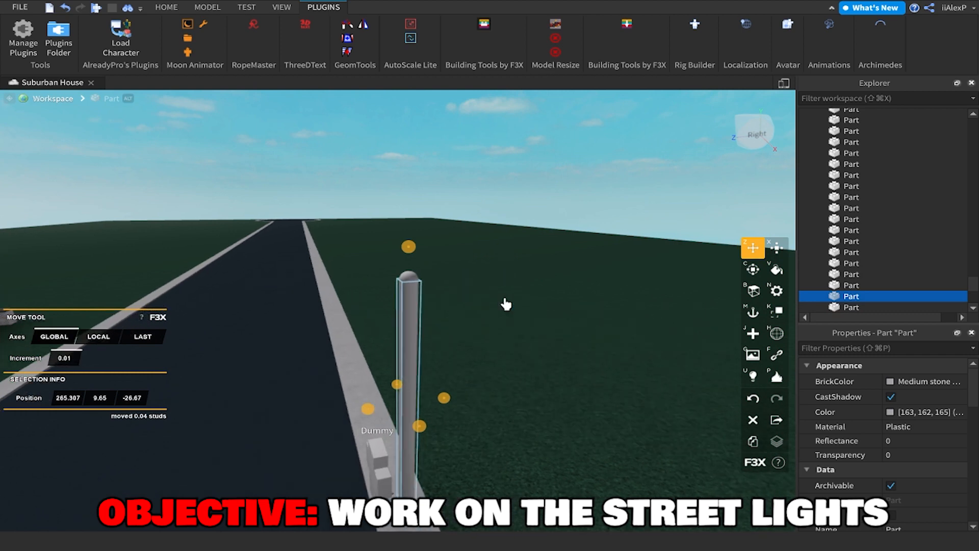
scroll(506, 305, up, 3)
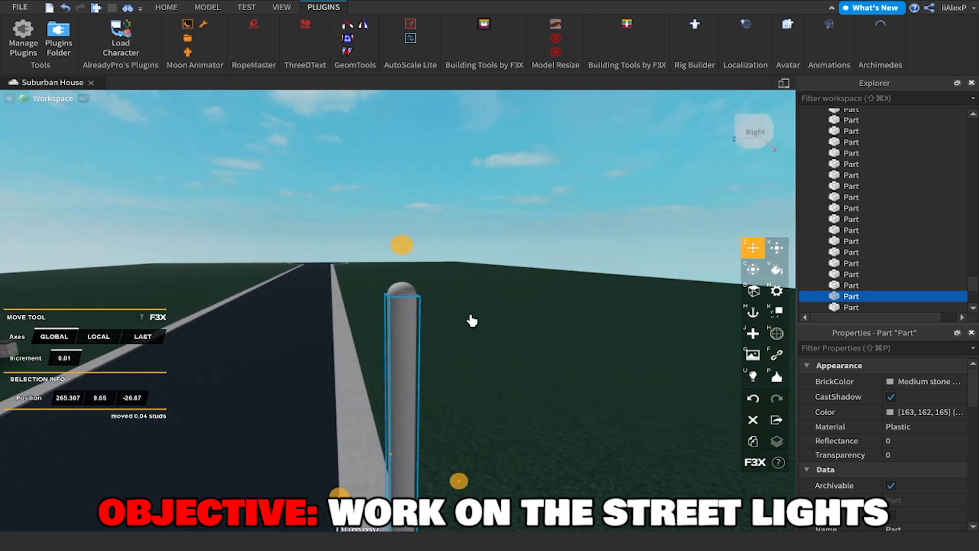
key(super+d)
right_drag(471, 321, 448, 296)
key(c)
scroll(448, 296, down, 3)
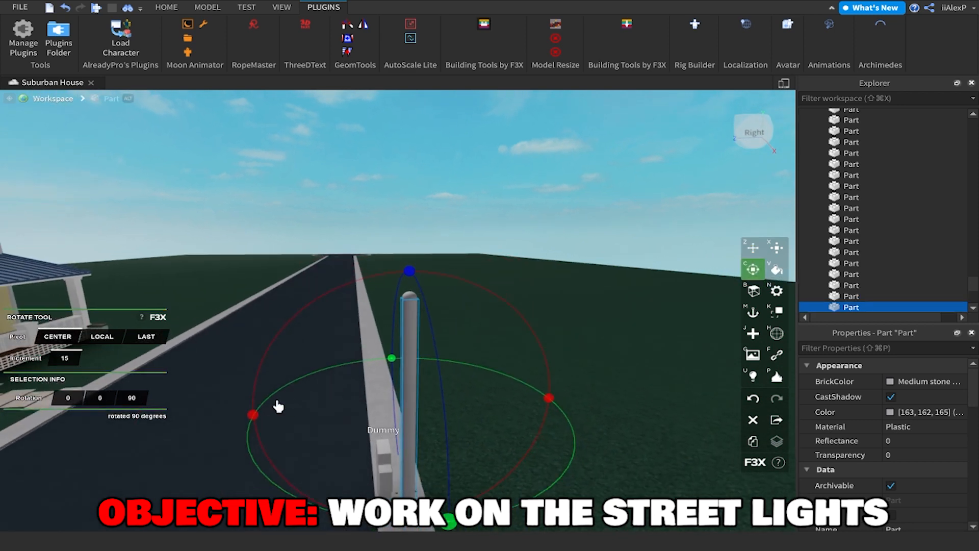
drag(258, 417, 414, 345)
Raise the horizontal pole copy to just below the cap ball and trim its roadside-opposite end to make the arm 9.3 studs long.
key(z)
drag(407, 325, 409, 277)
key(x)
scroll(242, 365, up, 3)
key(w)
key(d)
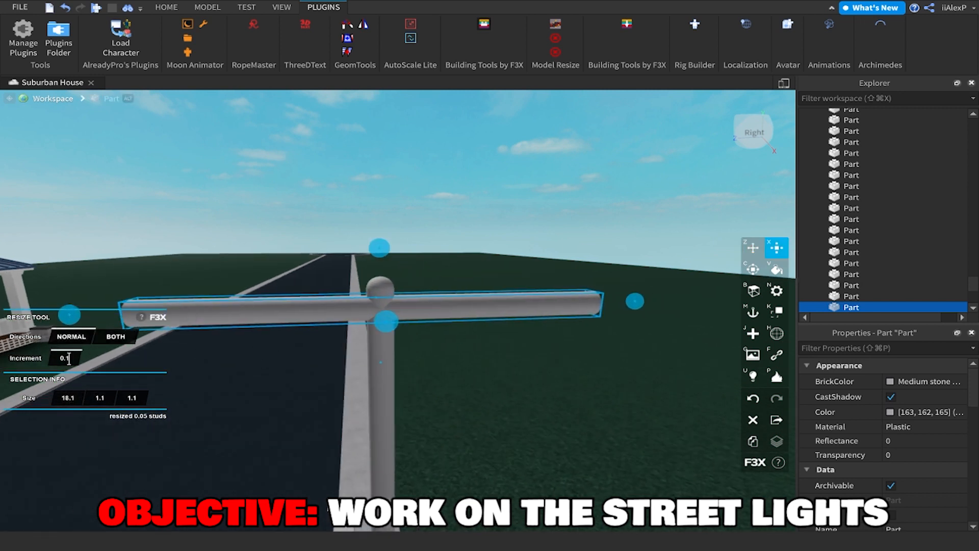
drag(632, 307, 432, 324)
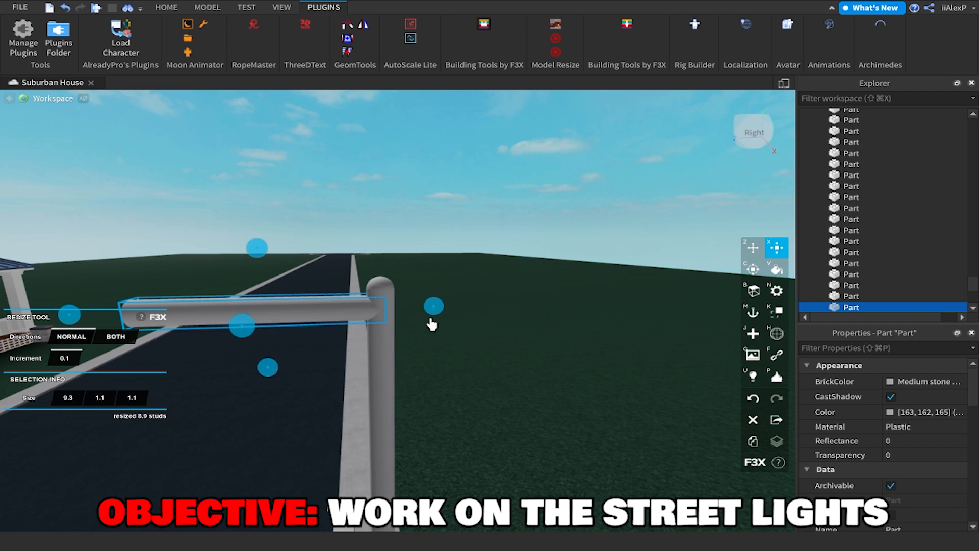
Shorten the arm from its free end to 6.1 studs and extend that end again to 8.4 studs.
right_drag(429, 325, 417, 314)
drag(237, 285, 298, 279)
key(s)
click(600, 151)
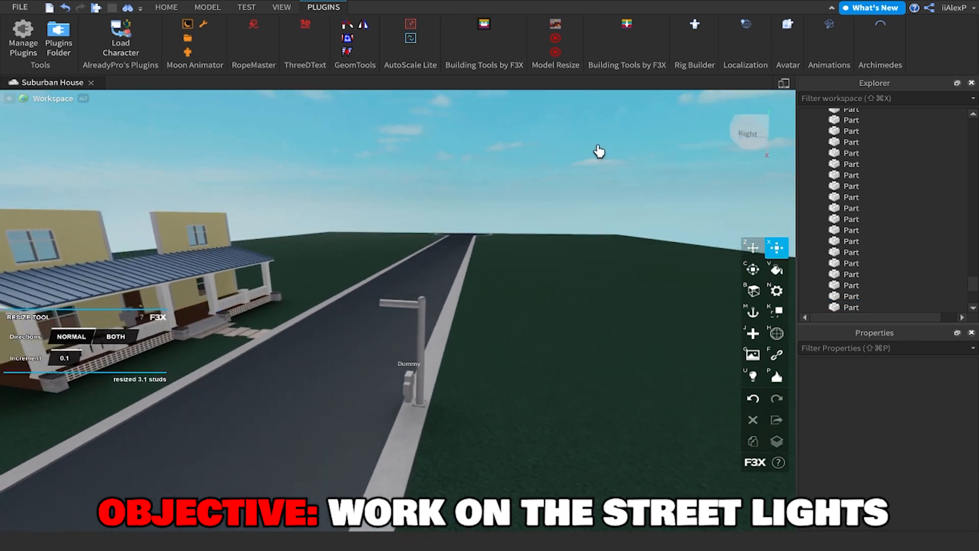
key(w)
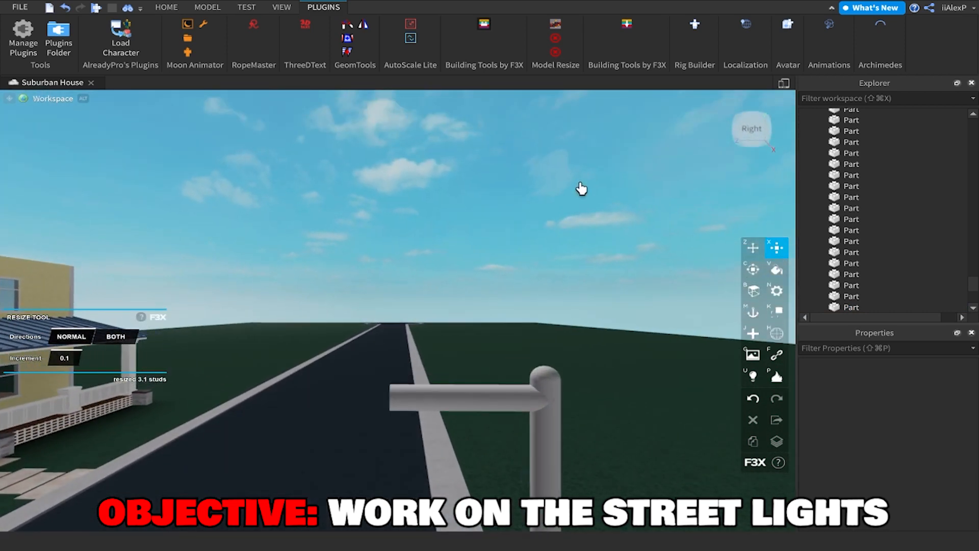
click(430, 396)
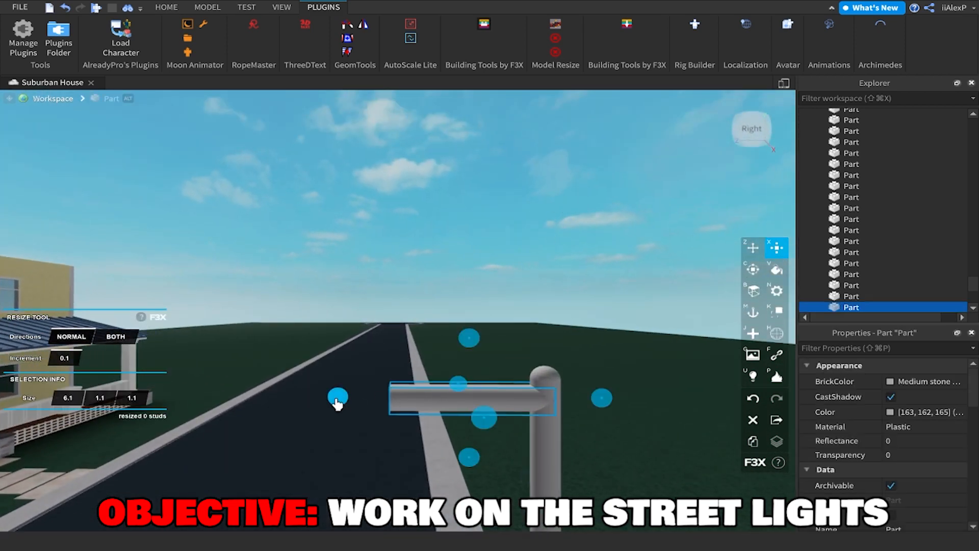
drag(337, 397, 285, 398)
Duplicate the pole's cap ball, move the copy 8.19 studs to the arm's free end and lower it 0.9 studs.
key(z)
scroll(532, 248, down, 2)
click(502, 332)
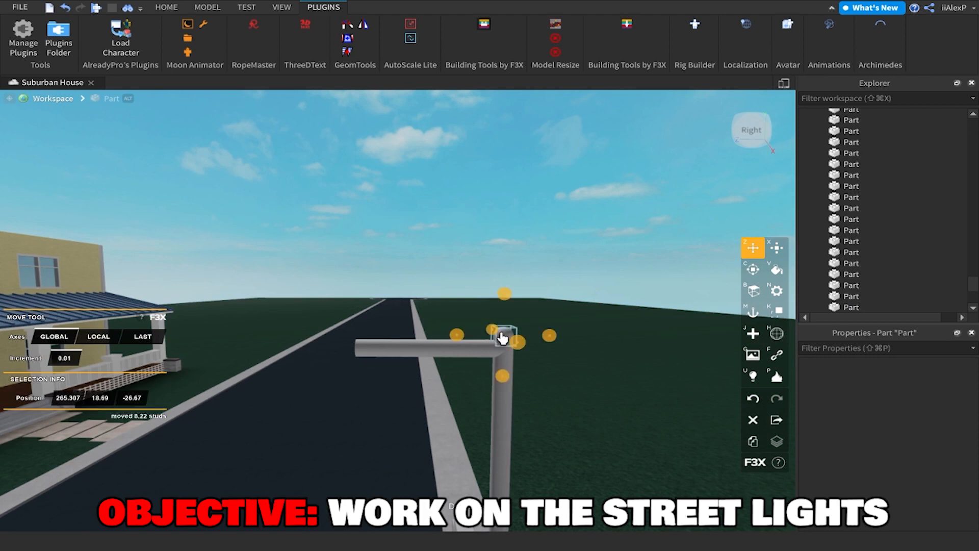
drag(547, 339, 401, 345)
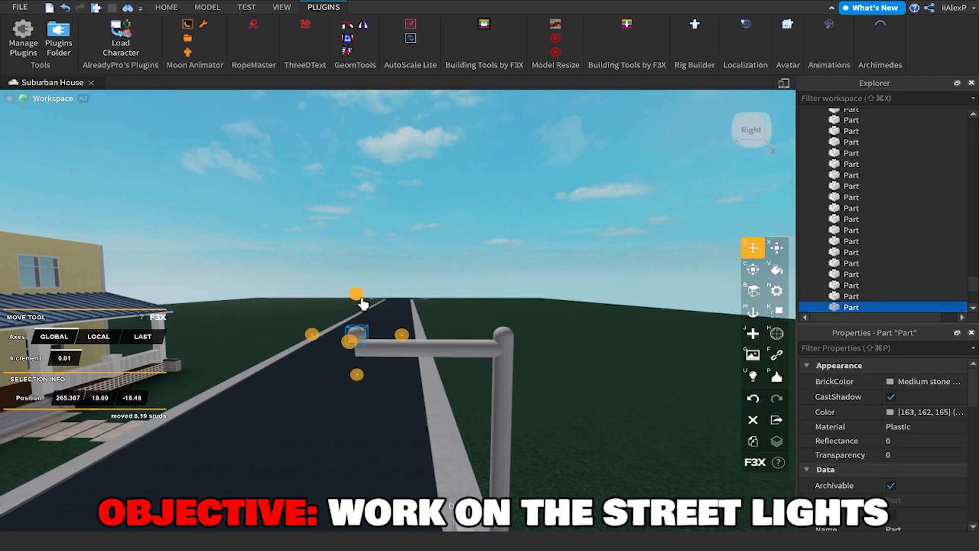
key(w)
right_drag(358, 311, 355, 311)
key(ctrl+z)
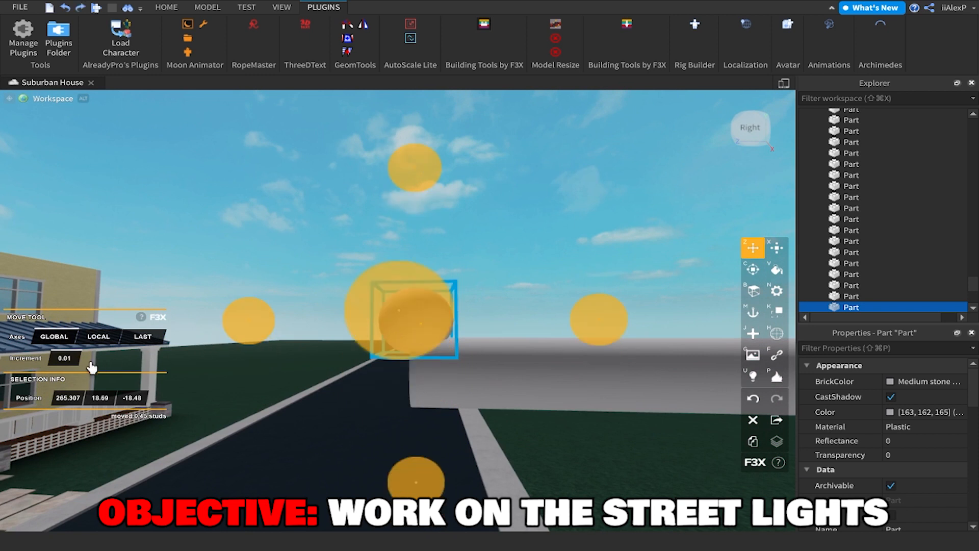
drag(433, 175, 426, 227)
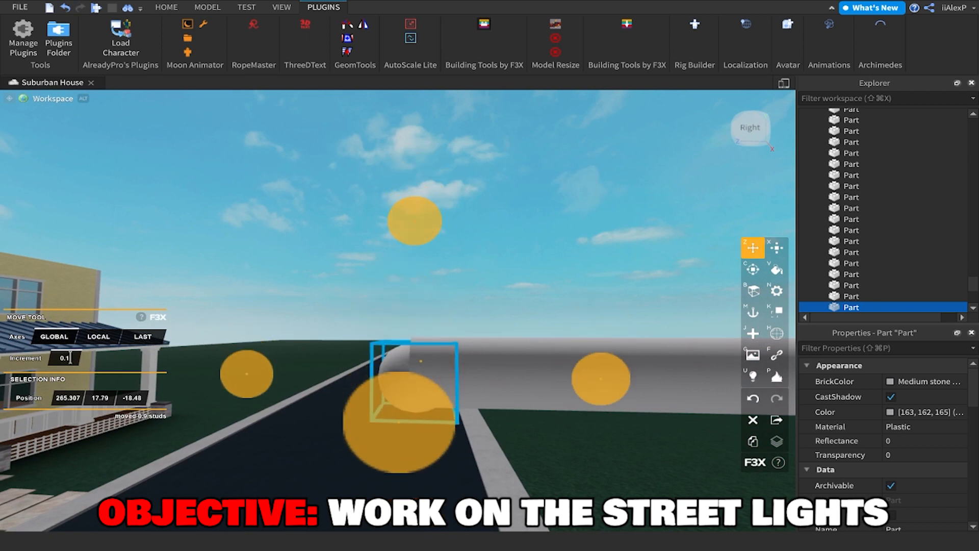
Raise the copied ball 0.08 studs with a 0.01-stud move increment, and delete it.
click(64, 358)
text(0.01)
key(Return)
key(w)
drag(431, 211, 441, 210)
click(510, 203)
key(w)
right_drag(510, 203, 509, 203)
click(428, 330)
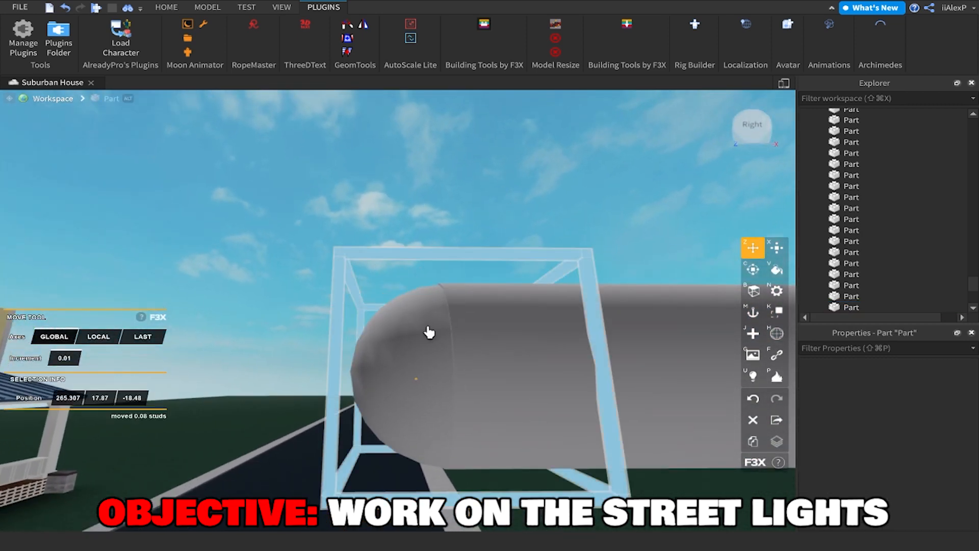
key(Delete)
Insert a new ball part at the free end of the street light arm.
key(s)
key(d)
right_drag(430, 332, 432, 332)
key(w)
right_drag(571, 290, 568, 292)
key(s)
right_drag(596, 145, 595, 145)
key(d)
right_drag(411, 217, 424, 205)
key(s)
key(s)
key(a)
key(w)
click(758, 341)
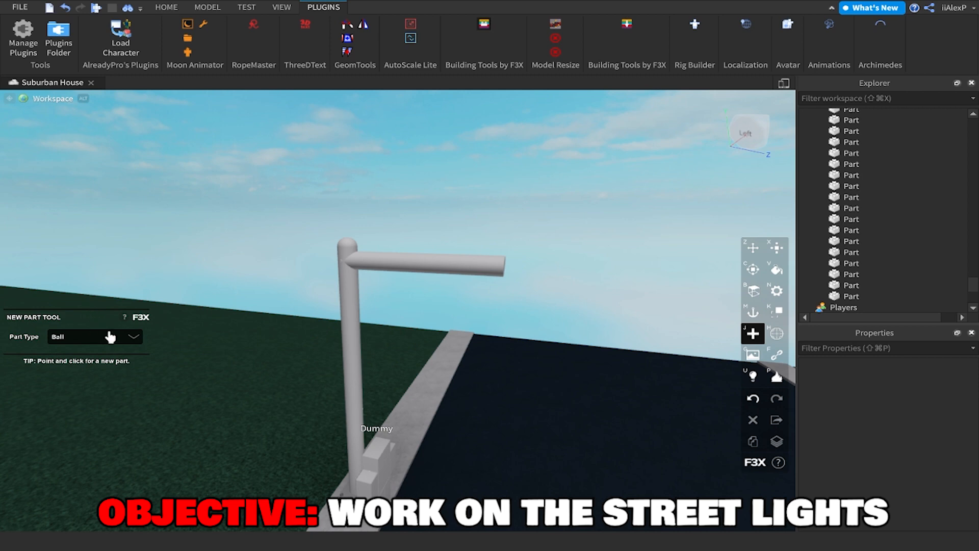
key(d)
right_drag(542, 332, 542, 332)
key(w)
click(518, 286)
key(a)
right_drag(516, 286, 446, 284)
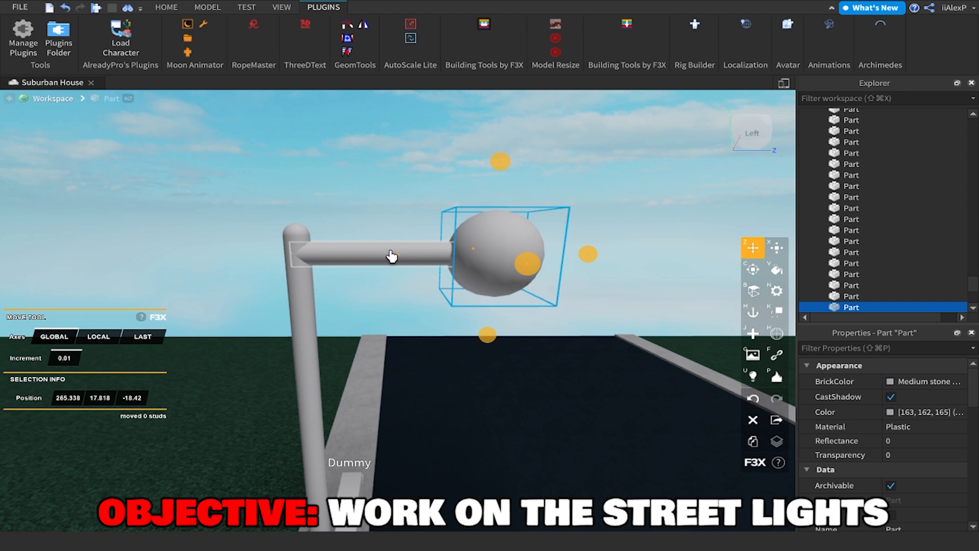
Copy the arm's position, 265.307, 17.87, -22.62, to the new ball.
click(404, 258)
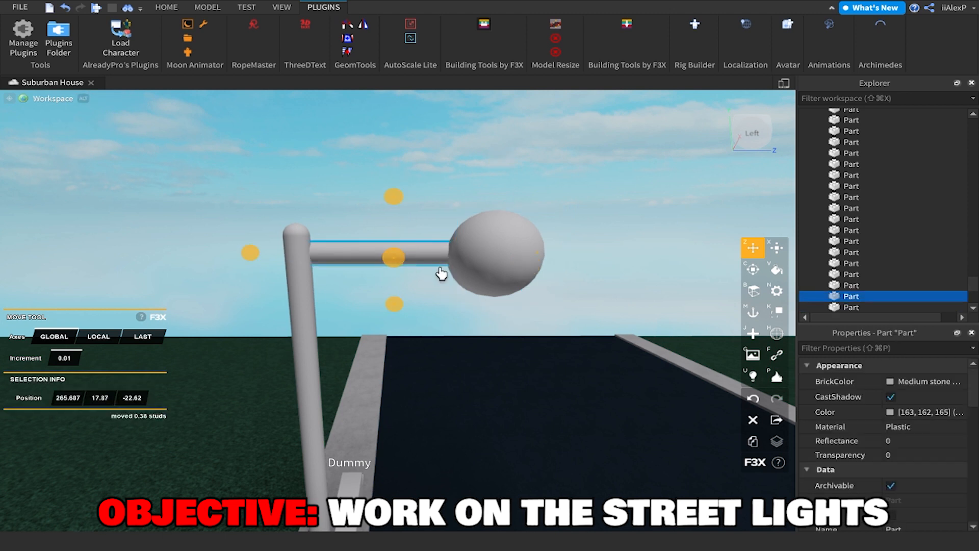
scroll(908, 499, down, 10)
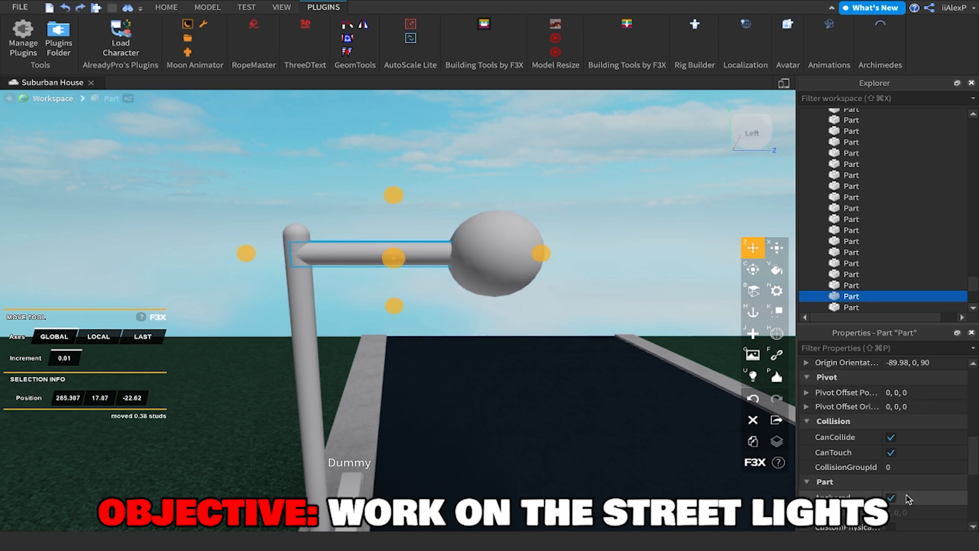
scroll(906, 499, down, 3)
scroll(905, 492, up, 8)
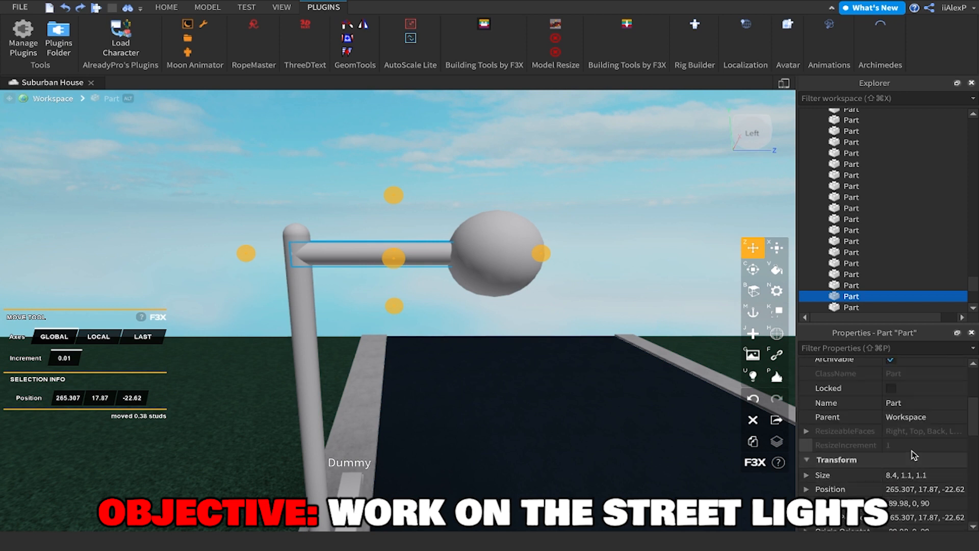
click(926, 490)
key(ctrl+c)
click(474, 255)
click(938, 490)
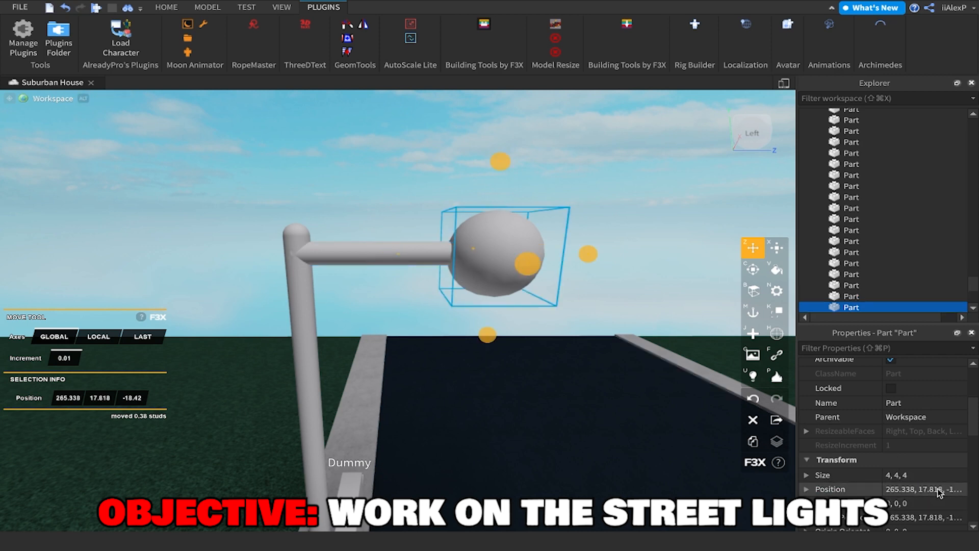
key(ctrl+v)
key(Return)
Shrink the ball to 1.2 studs in both directions with a 0.1-stud resize increment.
right_drag(649, 442, 564, 396)
key(d)
key(x)
drag(257, 155, 266, 200)
right_drag(265, 202, 256, 197)
key(d)
key(w)
key(s)
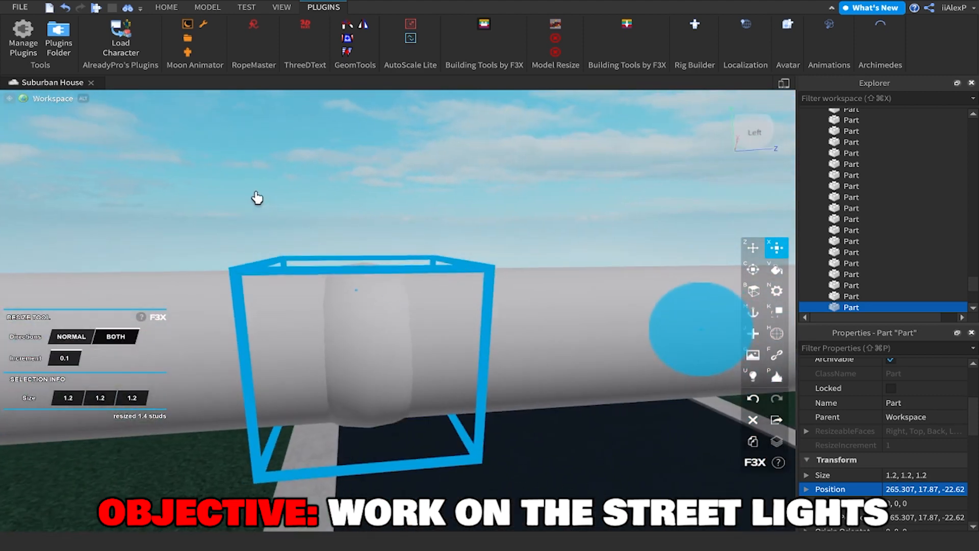
Reduce the ball to 1.08 studs in both directions with a 0.01-stud resize increment.
key(s)
right_drag(376, 276, 398, 244)
key(d)
drag(409, 214, 410, 219)
Move the ball along the arm to Z -18.32 with a 0.1-stud increment so it caps the free end.
key(z)
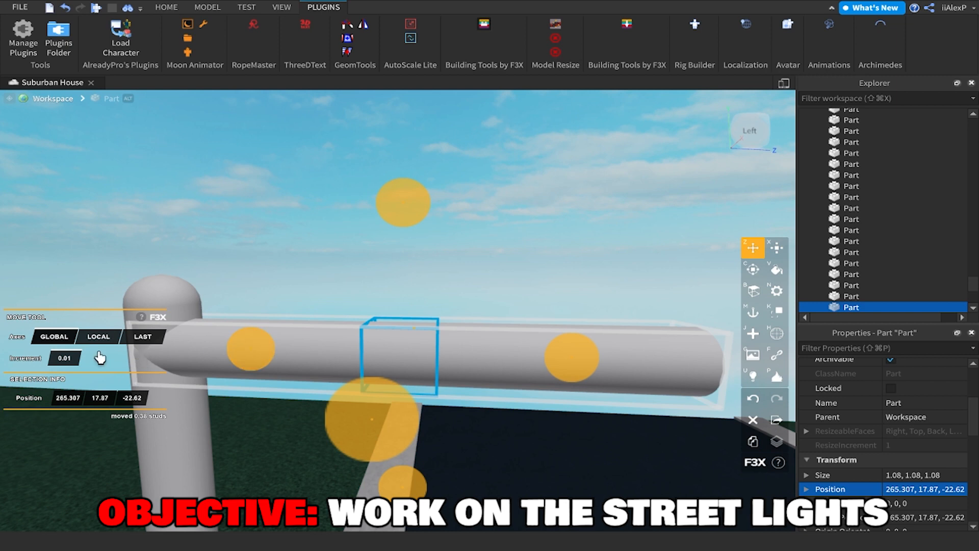
drag(260, 358, 296, 334)
click(558, 260)
right_drag(557, 259, 557, 259)
key(d)
click(360, 330)
right_drag(374, 307, 374, 307)
key(d)
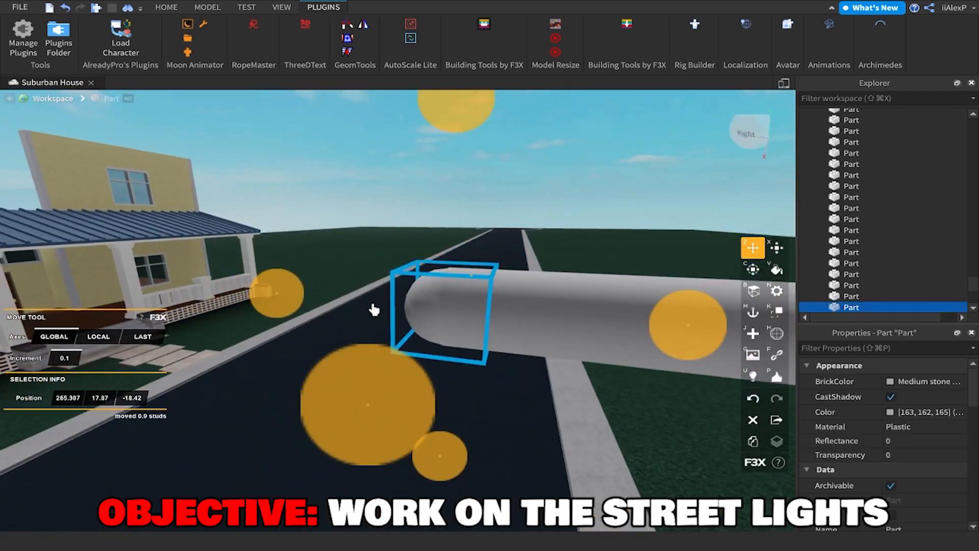
drag(290, 305, 284, 305)
right_drag(354, 308, 354, 308)
key(a)
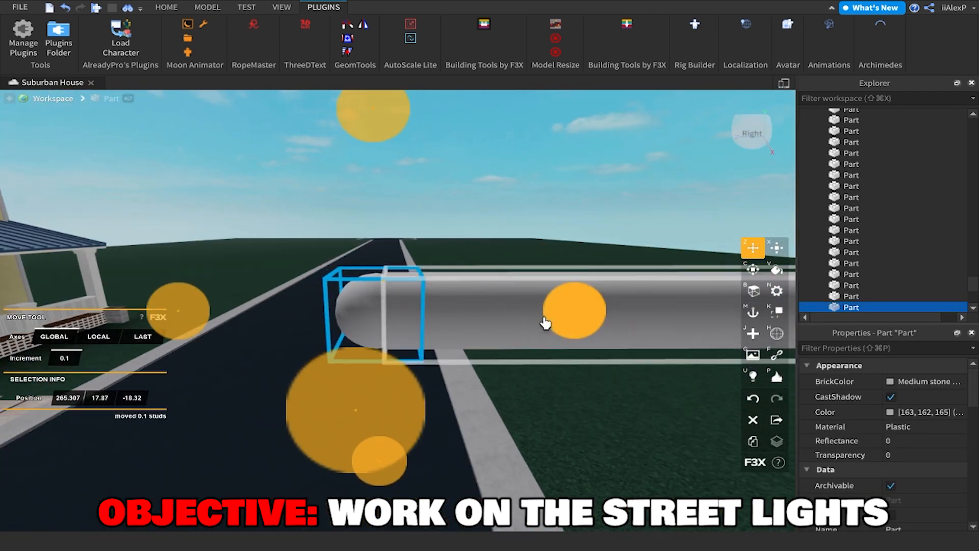
Fine-tune the end ball's size by 0.02 studs in both directions so it blends with the arm.
key(x)
key(a)
right_drag(562, 321, 561, 321)
key(d)
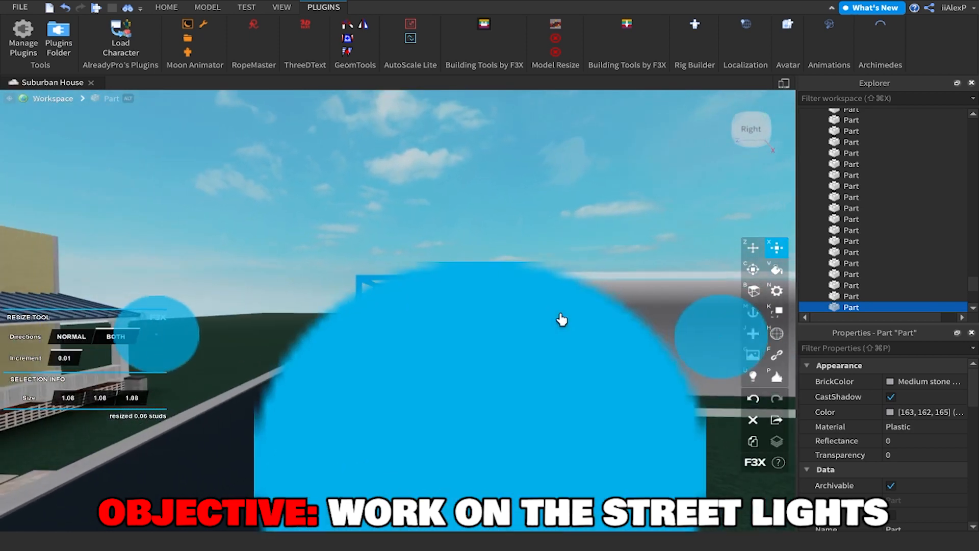
key(s)
drag(230, 345, 230, 344)
click(603, 224)
key(w)
right_drag(603, 224, 604, 224)
key(d)
key(s)
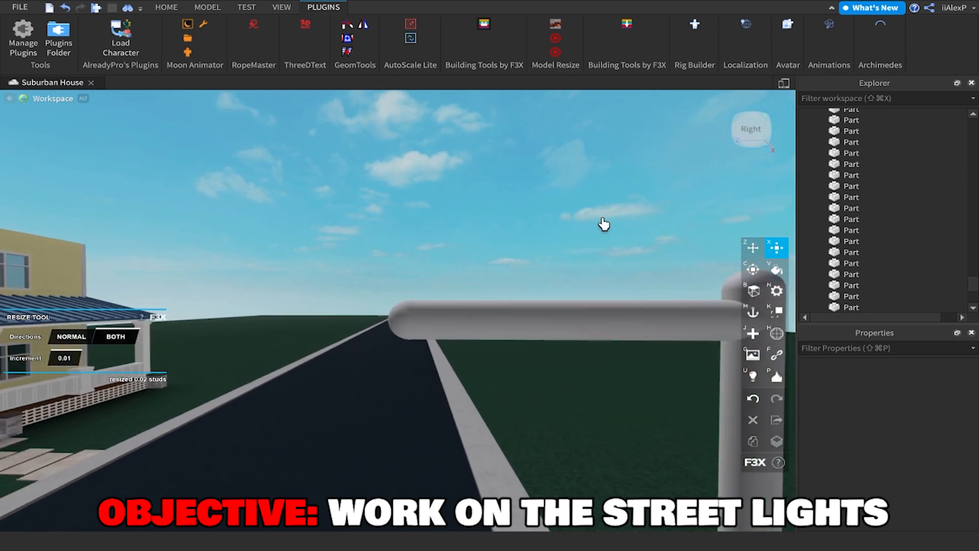
Select the arm together with its end ball and move both 1.9 studs toward the road.
key(z)
key(w)
click(452, 323)
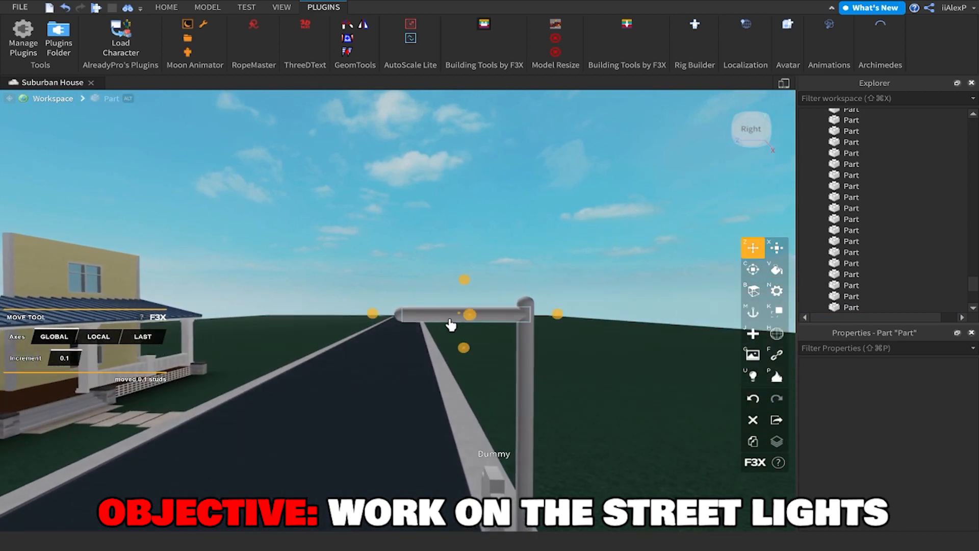
shift+click(402, 323)
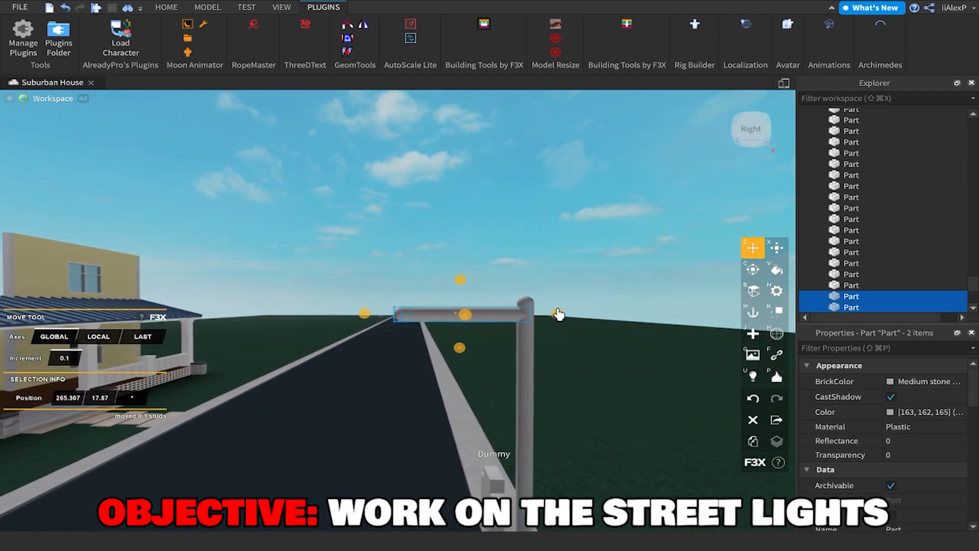
Extend only the arm's inner end back to the pole in normal direction with a 0.1-stud resize increment.
key(x)
key(d)
key(w)
click(436, 323)
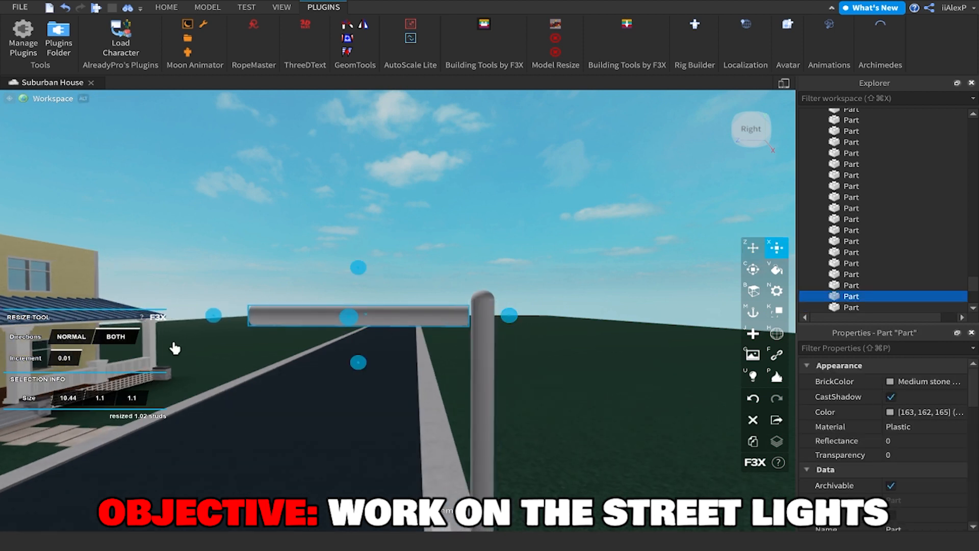
key(w)
key(d)
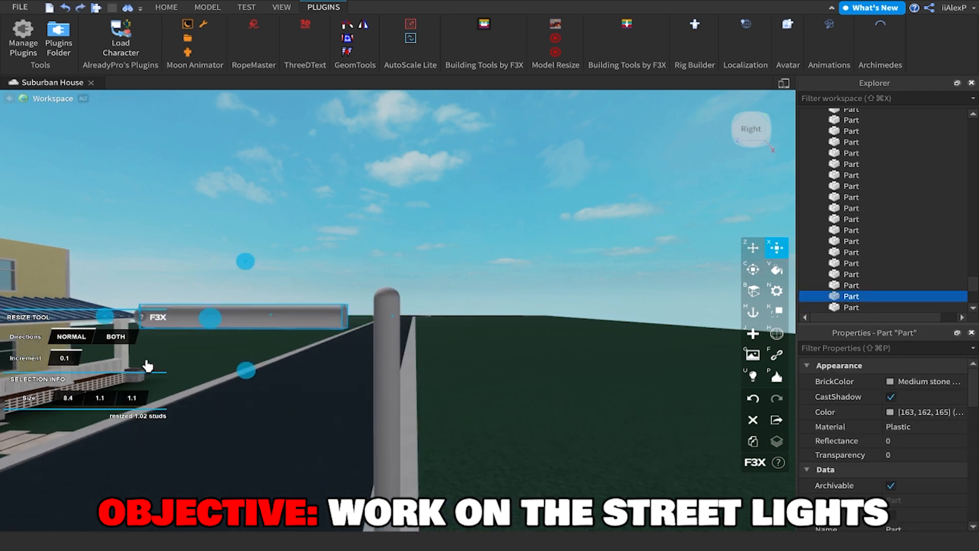
drag(396, 327, 456, 322)
key(z)
key(s)
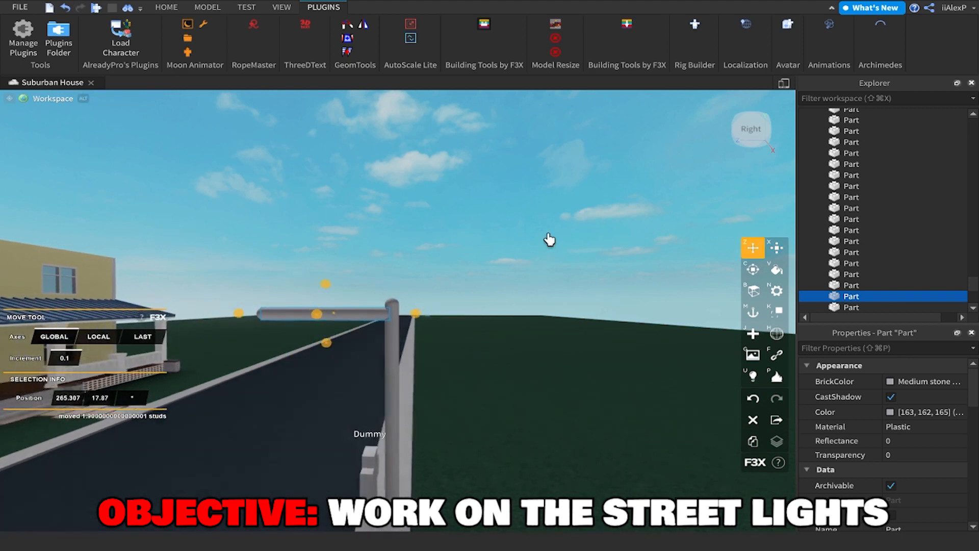
click(549, 241)
Examine the lengthened arm, its rounded end and its joint with the pole from several distances.
key(a)
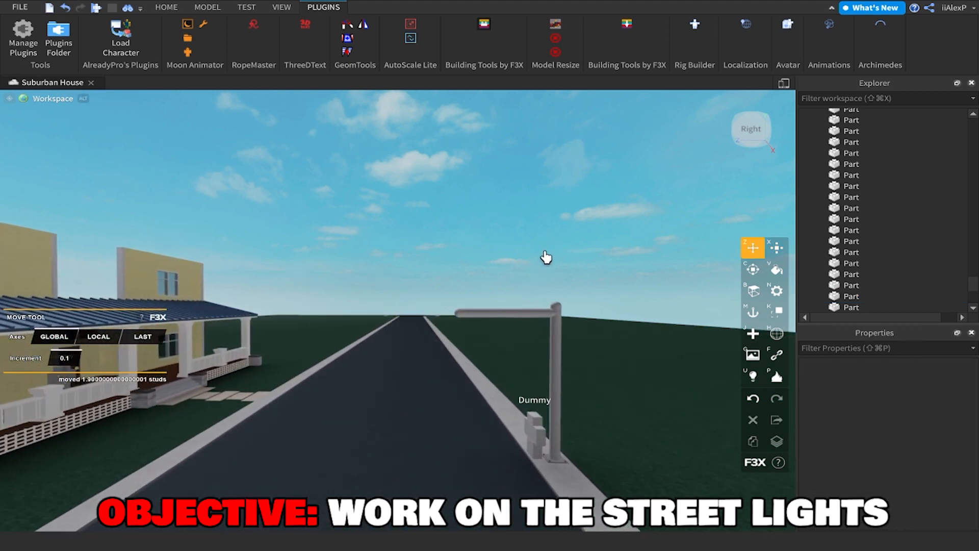
key(w)
key(w)
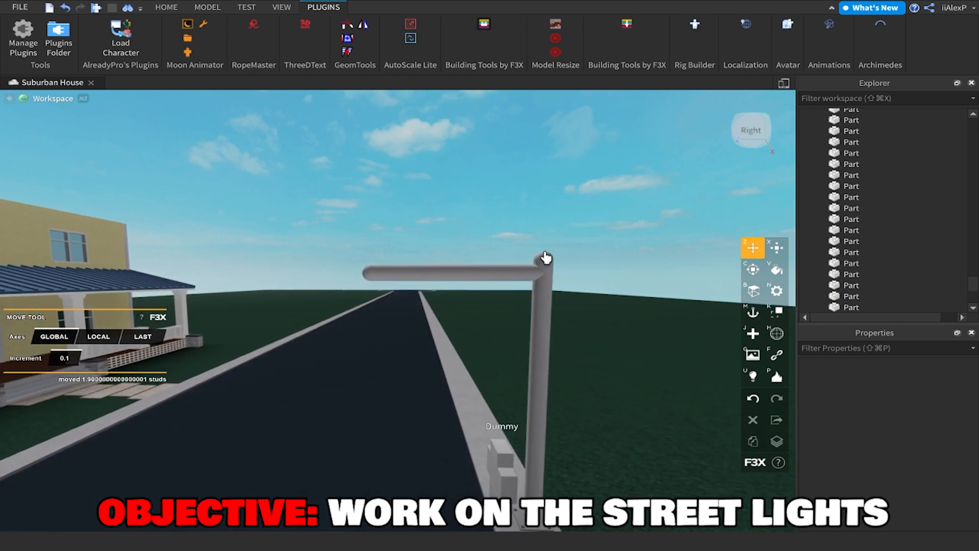
key(w)
right_drag(594, 266, 592, 267)
key(w)
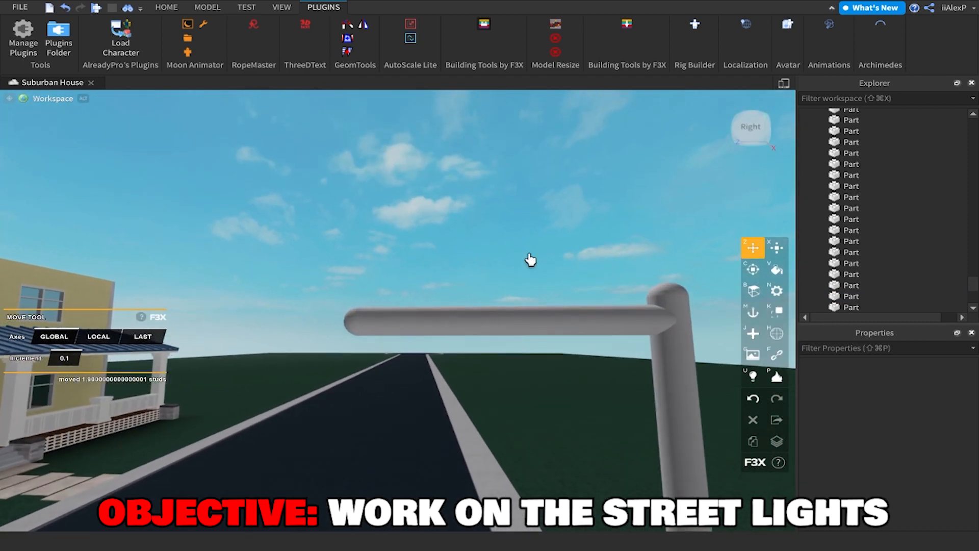
key(w)
right_drag(524, 260, 525, 260)
key(s)
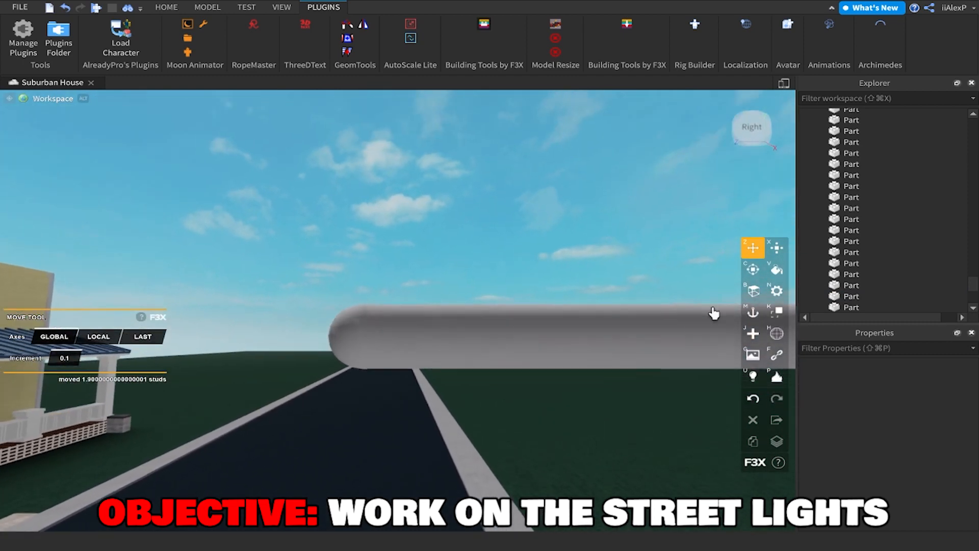
key(s)
right_drag(505, 328, 507, 329)
key(a)
key(w)
Duplicate the pole's base plate, raise the copy 16.9 studs and move it under the arm's free end.
key(z)
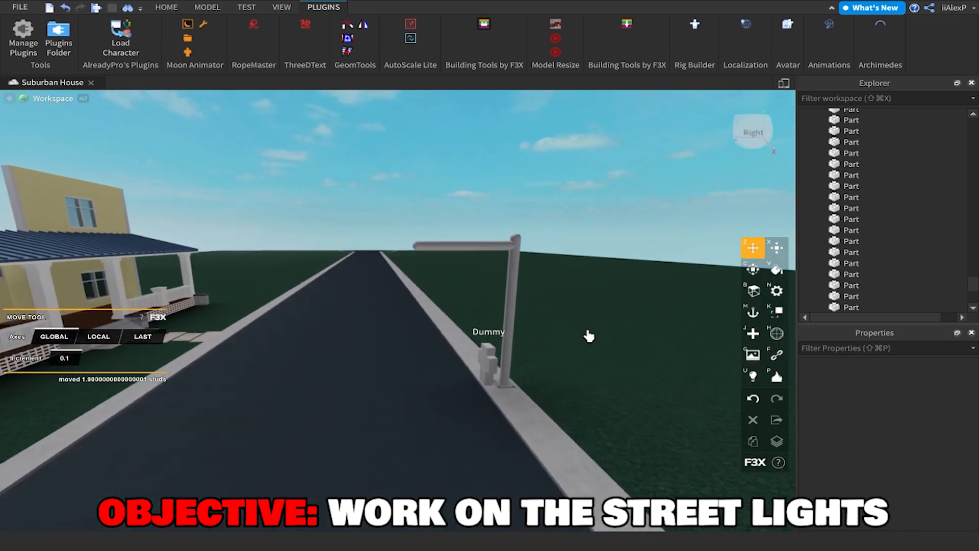
key(w)
click(402, 466)
key(shift+c)
drag(401, 423, 395, 143)
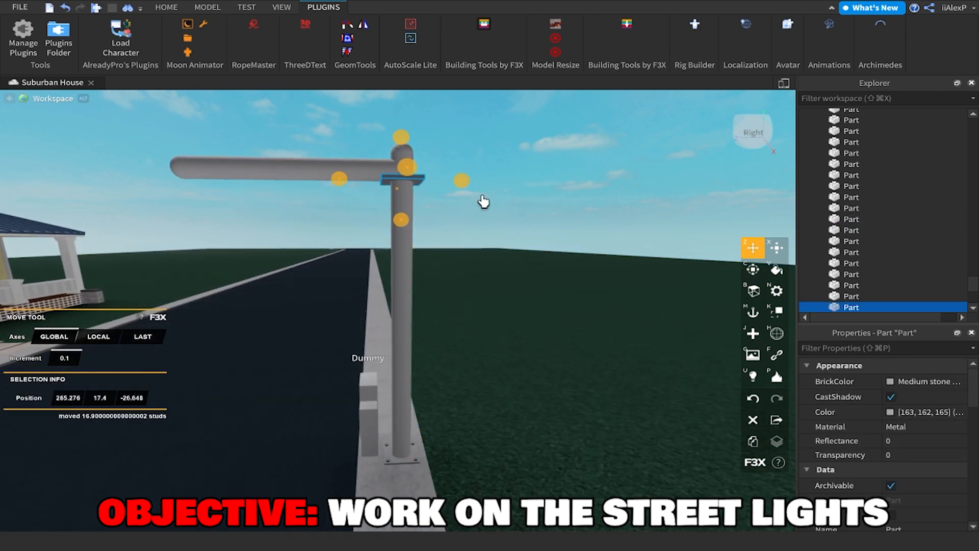
drag(452, 184, 264, 186)
key(w)
right_drag(332, 206, 379, 233)
Narrow the copied plate across the arm and move it 0.6 studs back along the arm toward the pole.
key(x)
key(d)
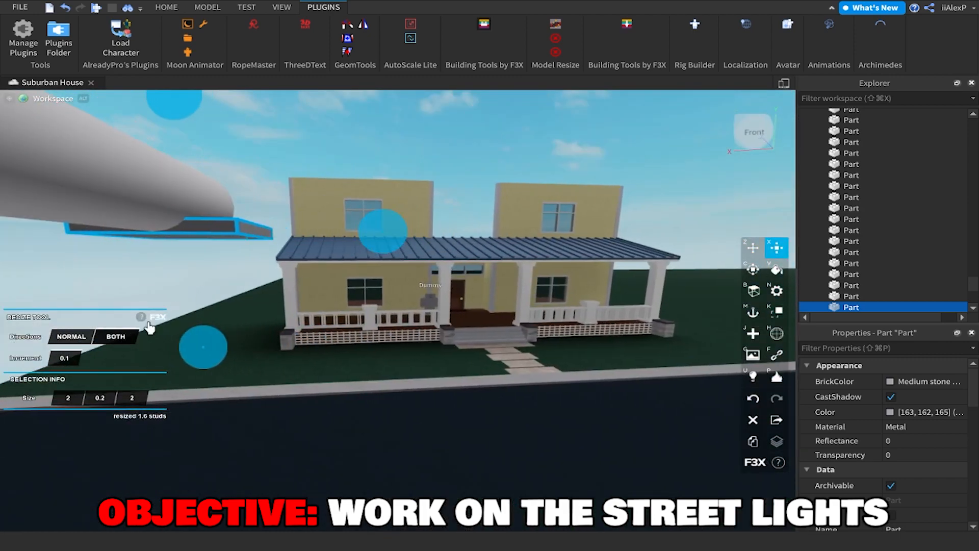
drag(363, 235, 325, 237)
key(d)
right_drag(325, 237, 325, 236)
key(s)
key(z)
drag(494, 390, 469, 388)
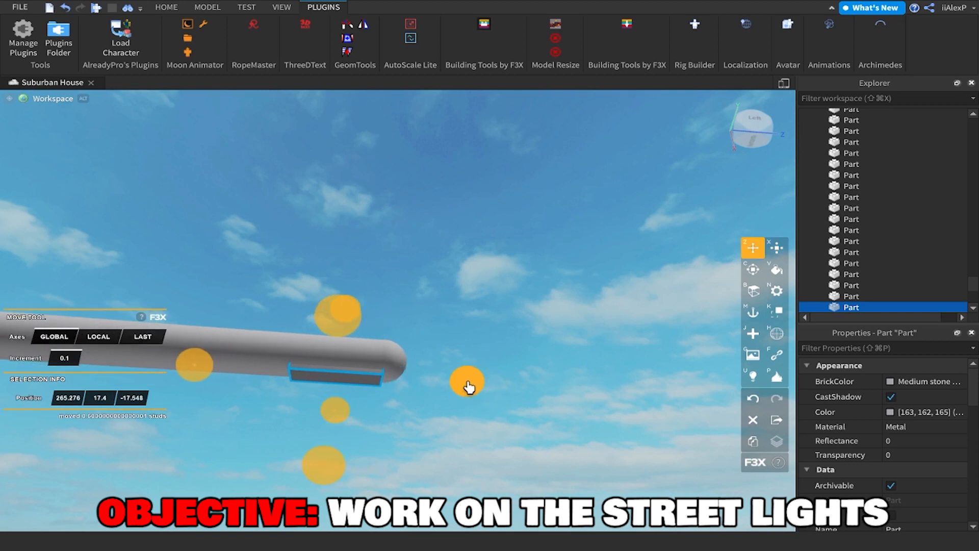
Widen the lamp plate under the arm's free end to 0.7 studs in normal direction with a 0.01-stud resize increment.
key(d)
right_drag(474, 385, 496, 373)
key(w)
key(s)
key(x)
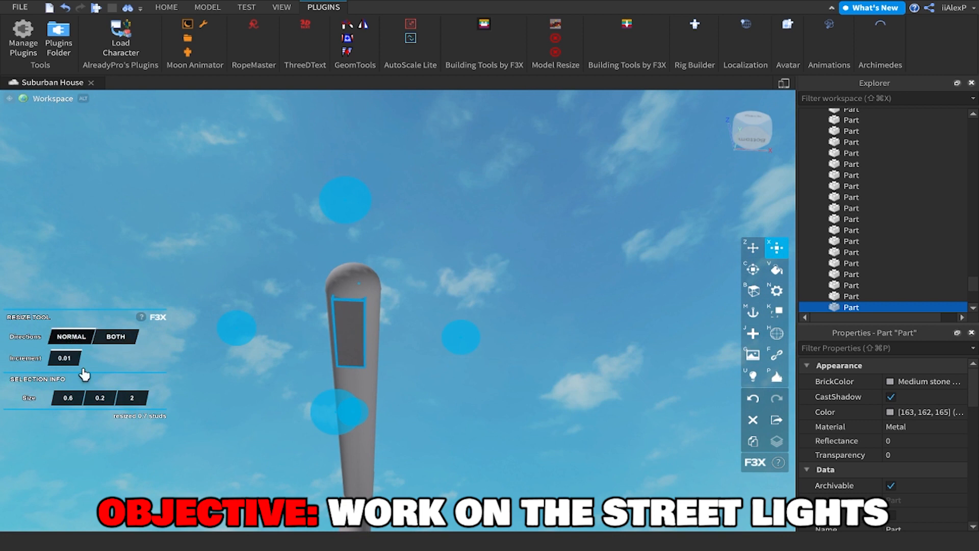
key(w)
key(a)
right_drag(681, 308, 682, 308)
key(d)
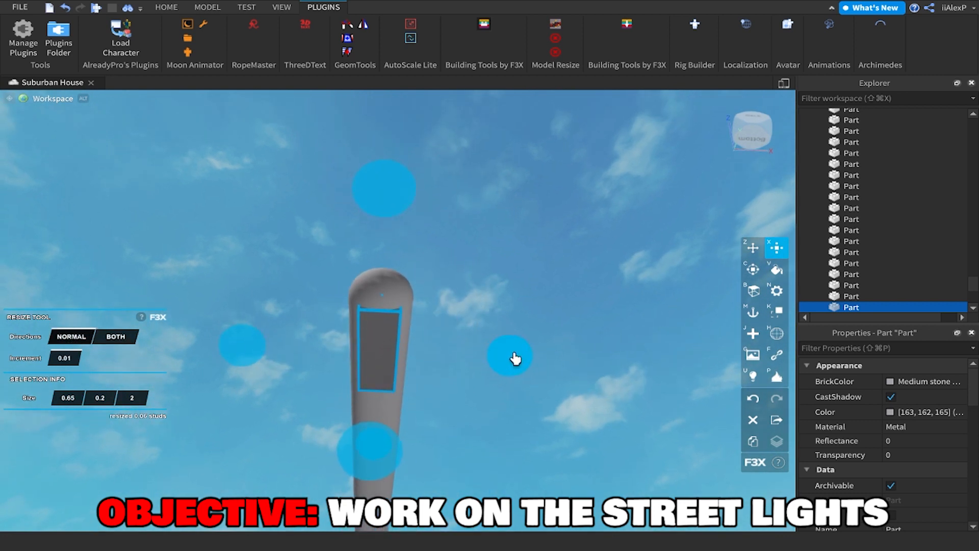
key(a)
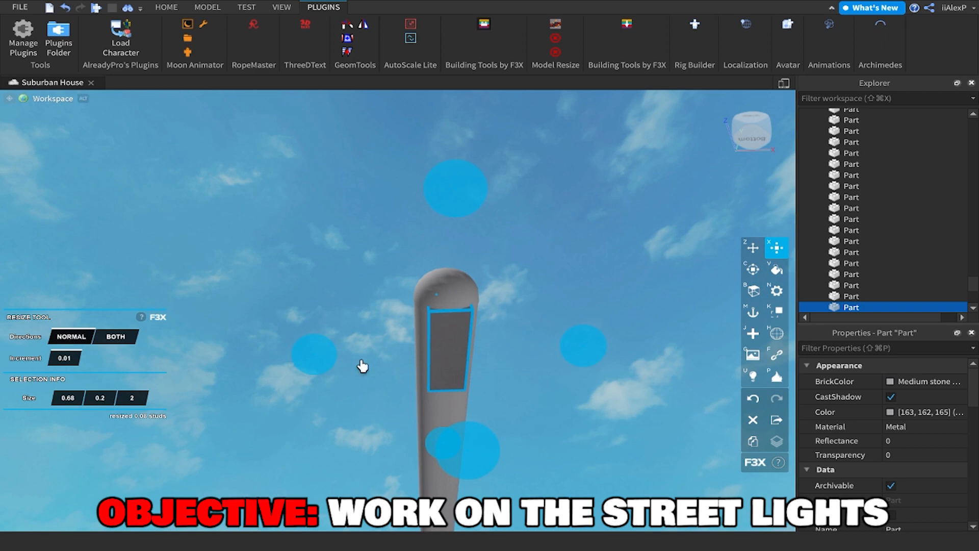
Move the lamp plate 0.1 studs along the arm toward its free end.
key(z)
key(s)
right_drag(422, 345, 442, 312)
key(d)
click(499, 307)
click(395, 353)
key(s)
key(w)
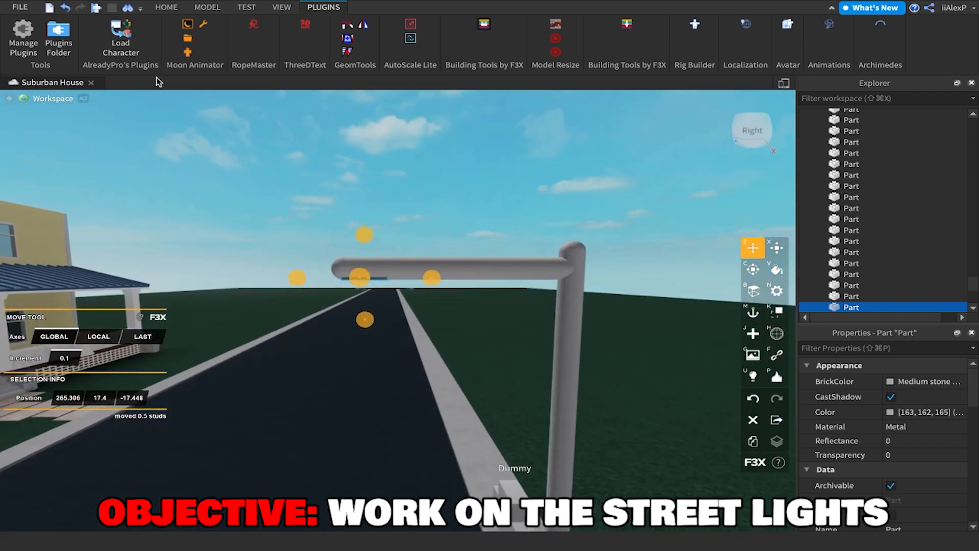
Duplicate the lamp plate and raise one of the two plates 2.6 studs above its place under the arm.
click(213, 7)
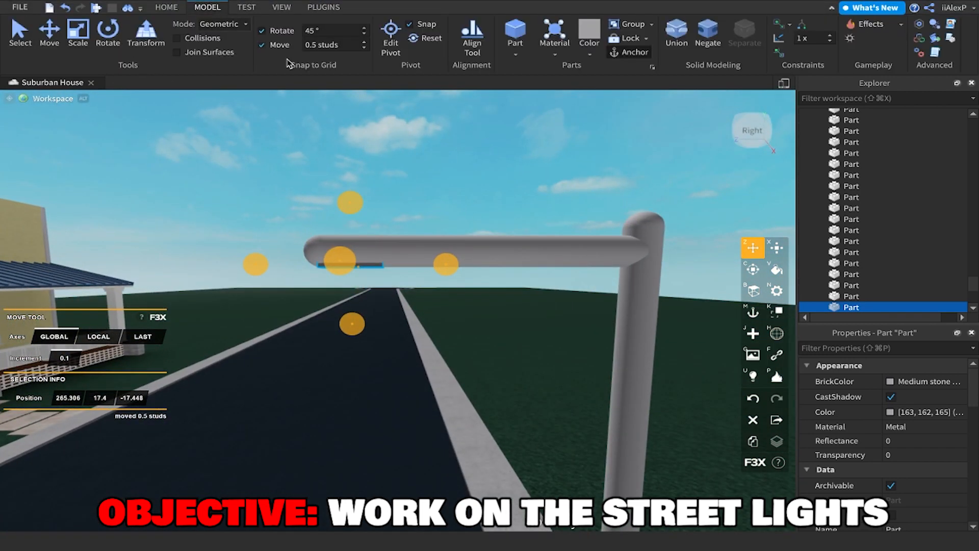
click(419, 182)
click(371, 278)
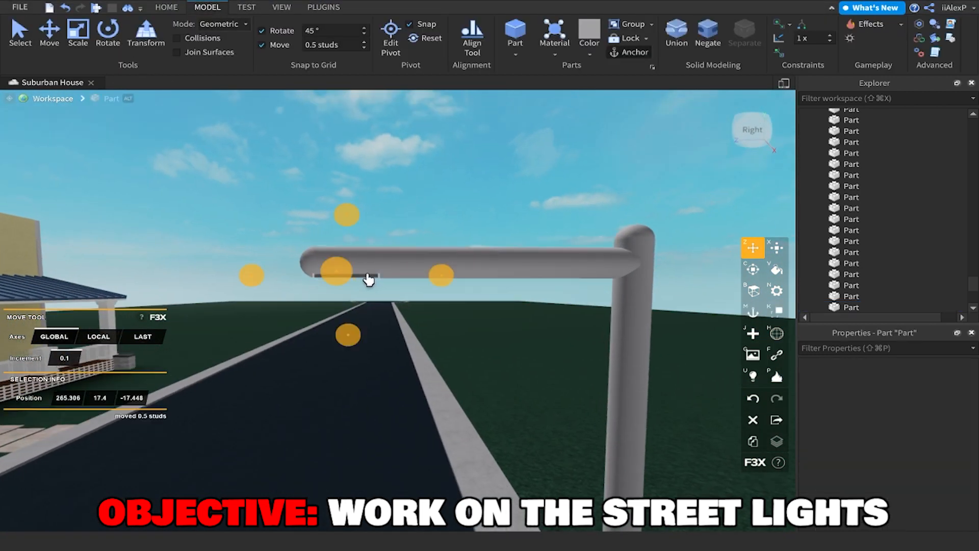
drag(345, 214, 446, 175)
click(394, 245)
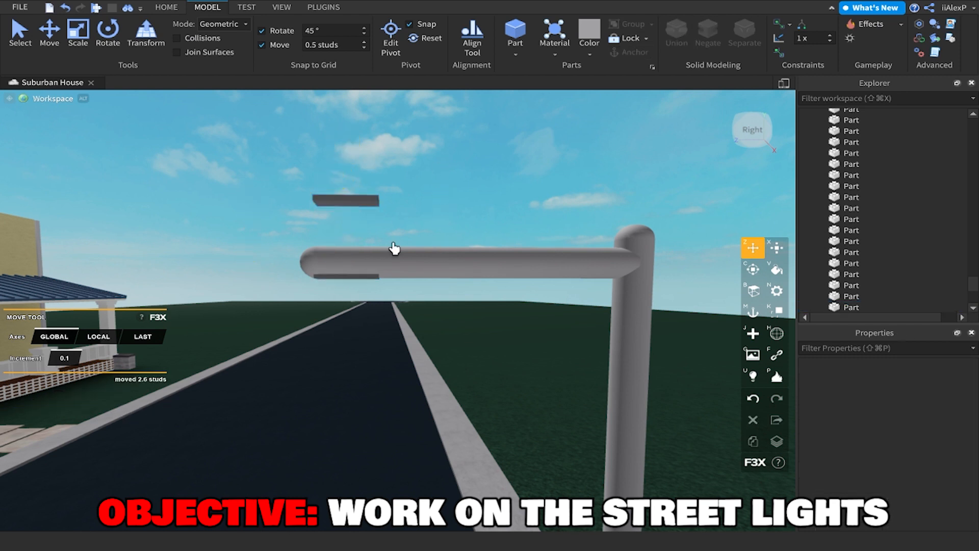
Negate the plate embedded in the arm and union it with the arm and its rounded end to cut a recess.
click(360, 278)
click(703, 40)
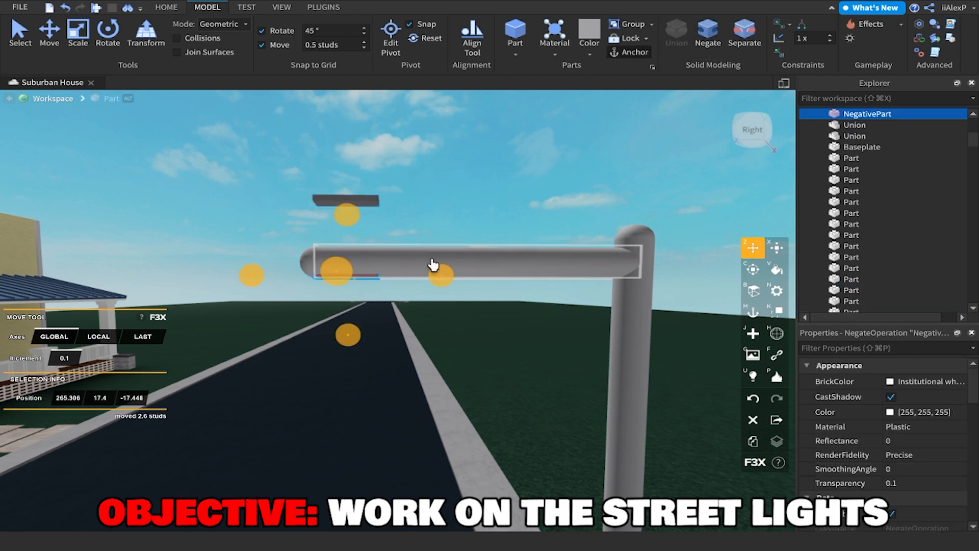
shift+click(434, 264)
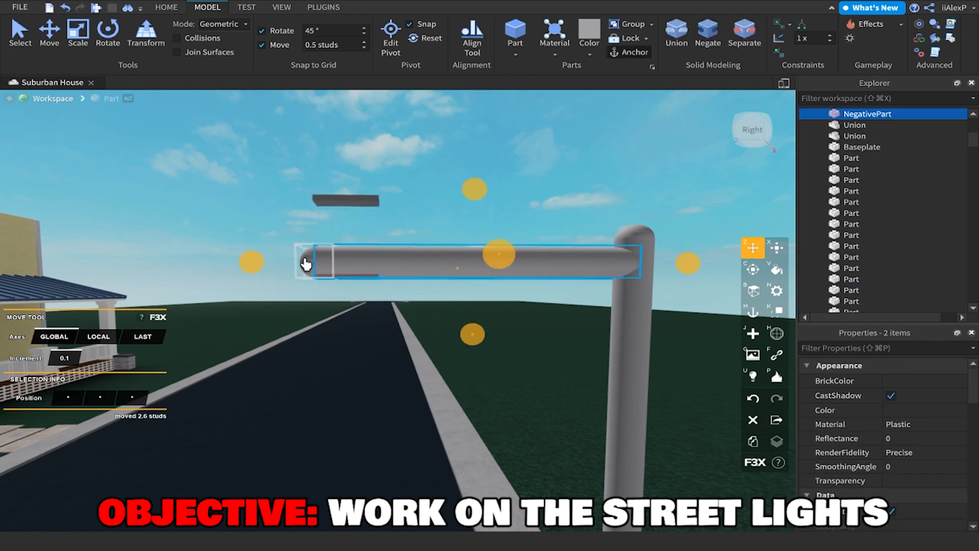
click(674, 35)
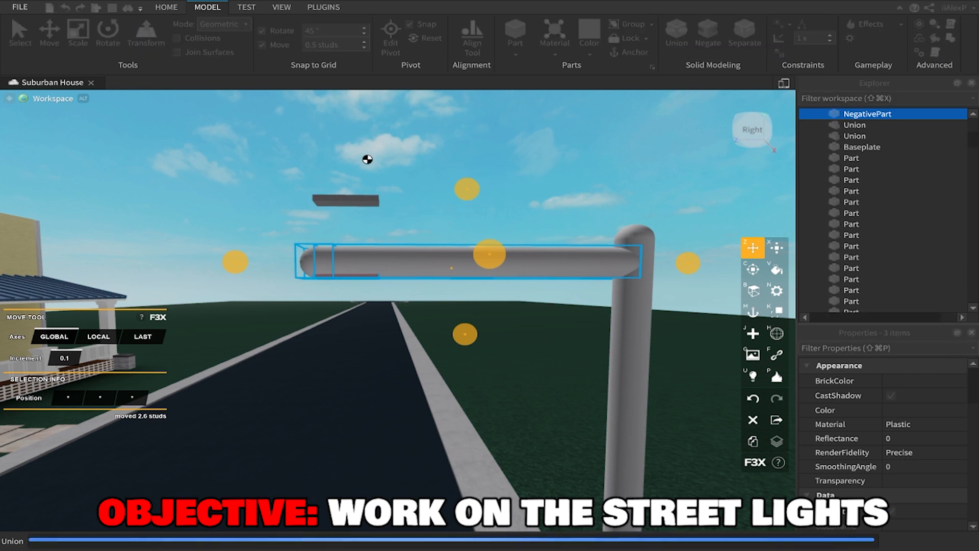
Lower the raised plate 2.5 studs into the recess cut in the arm's underside.
click(393, 172)
key(w)
right_drag(395, 172, 395, 173)
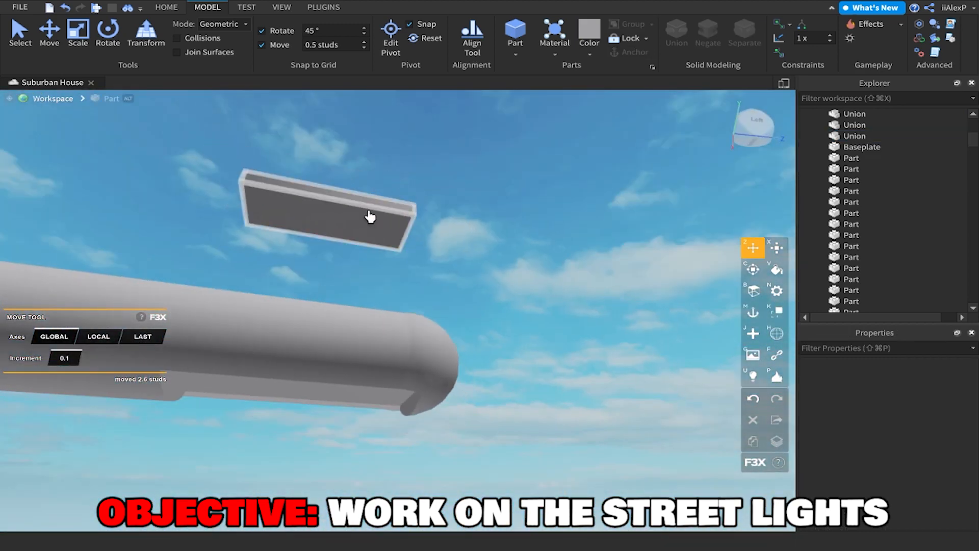
click(331, 222)
right_drag(331, 222, 392, 203)
drag(408, 139, 411, 237)
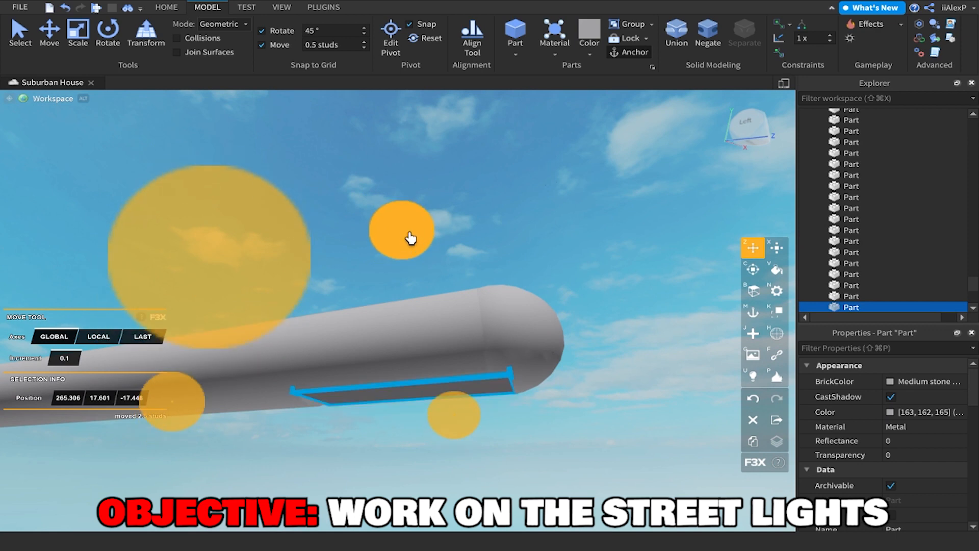
Thin the lamp plate to 0.11 studs by raising its underside, leaving it inset in the recess.
key(x)
drag(454, 418, 455, 414)
right_drag(455, 413, 437, 403)
key(super+z)
drag(343, 445, 343, 431)
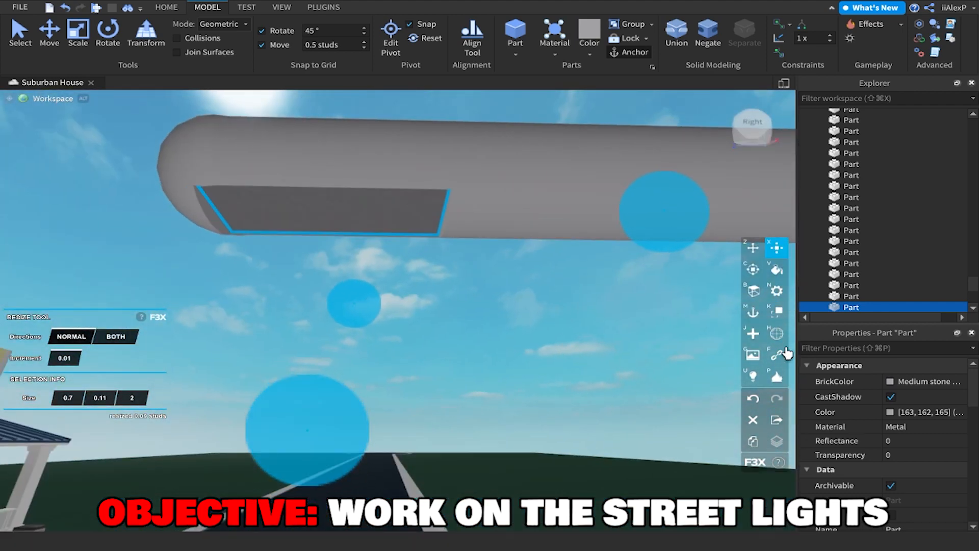
Paint the lamp plate Buttermilk.
key(v)
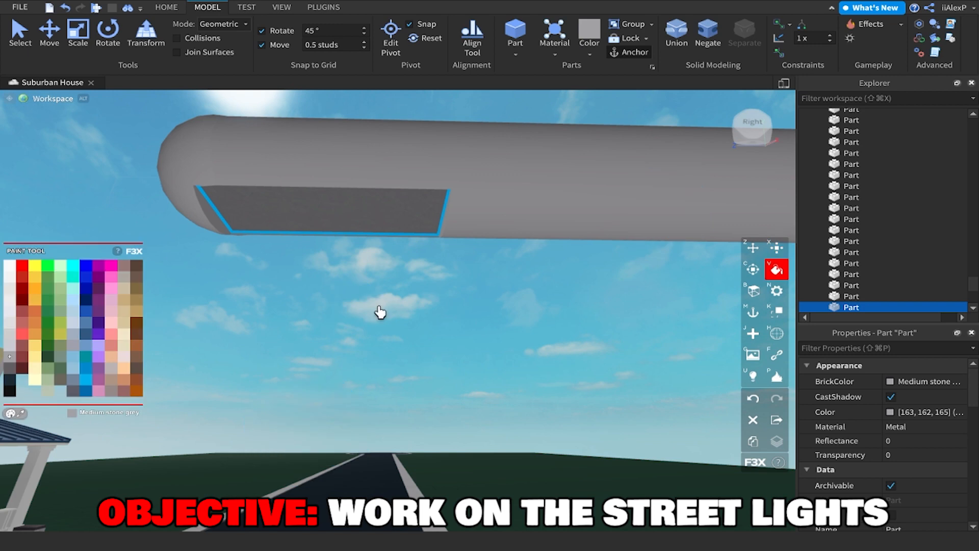
click(32, 374)
key(z)
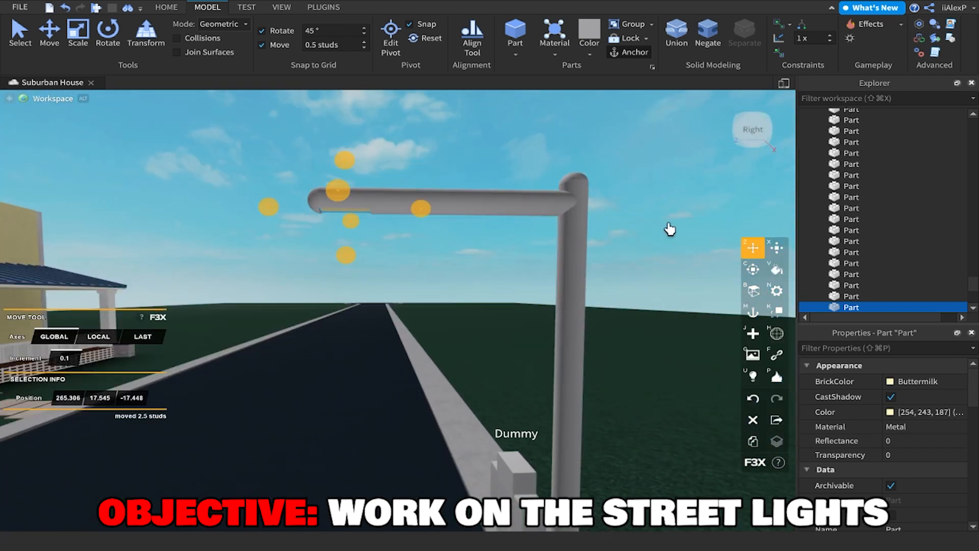
Add a SurfaceLight object to the Buttermilk lamp plate.
scroll(869, 283, down, 2)
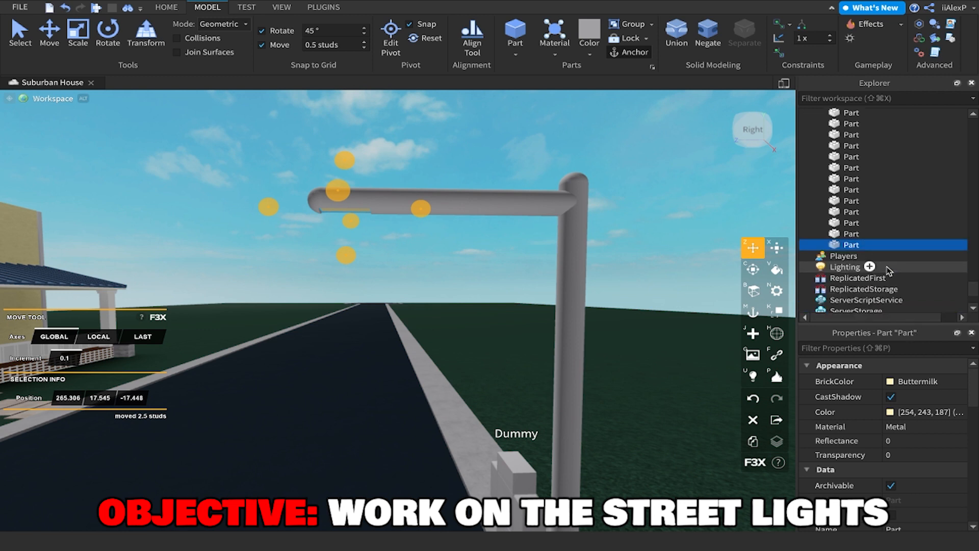
click(869, 245)
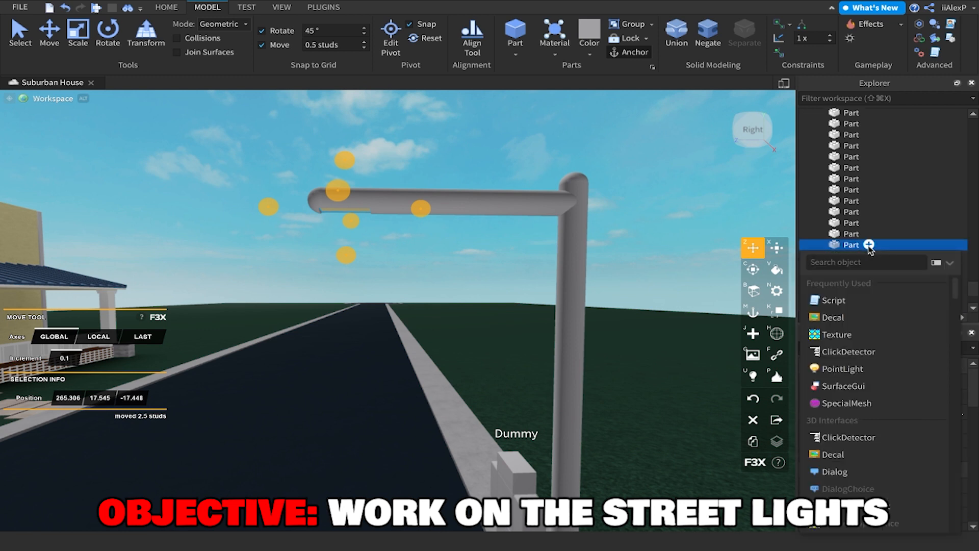
text(light)
click(861, 317)
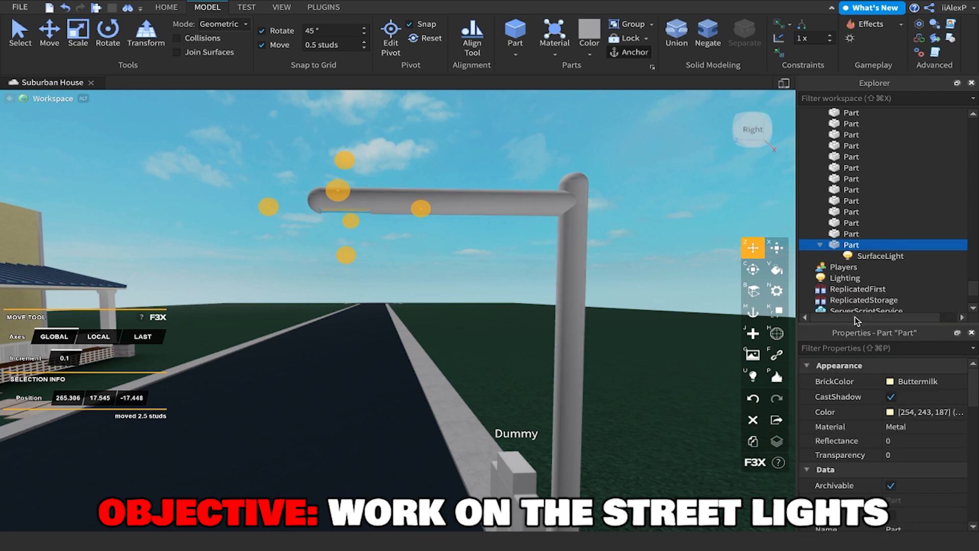
Set the SurfaceLight's face to Bottom so it shines down onto the road.
click(893, 258)
right_drag(613, 247, 614, 258)
scroll(614, 258, down, 4)
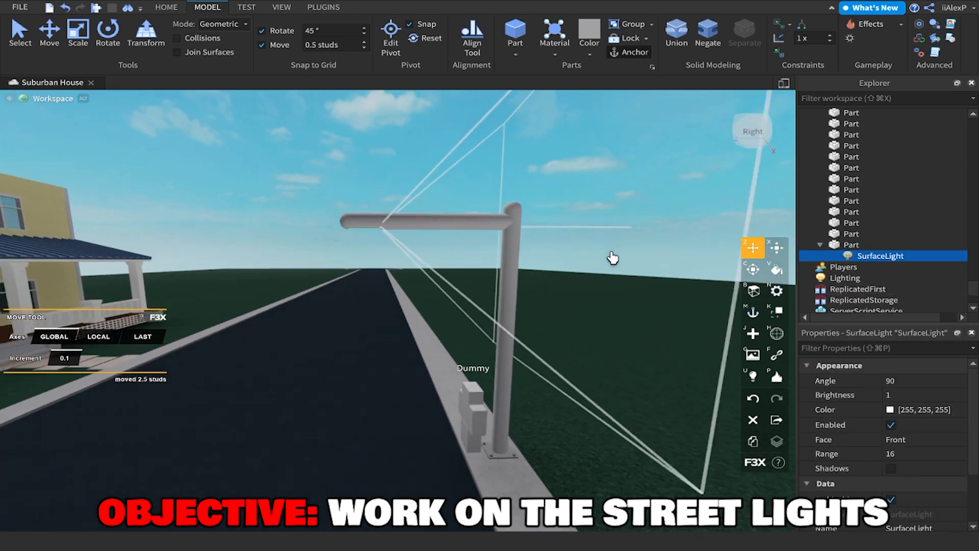
click(924, 443)
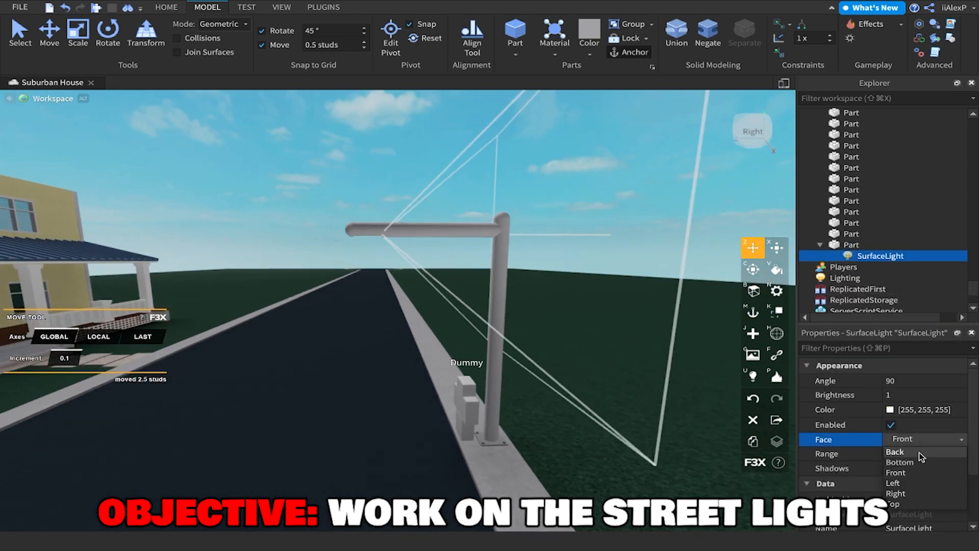
click(935, 451)
click(932, 461)
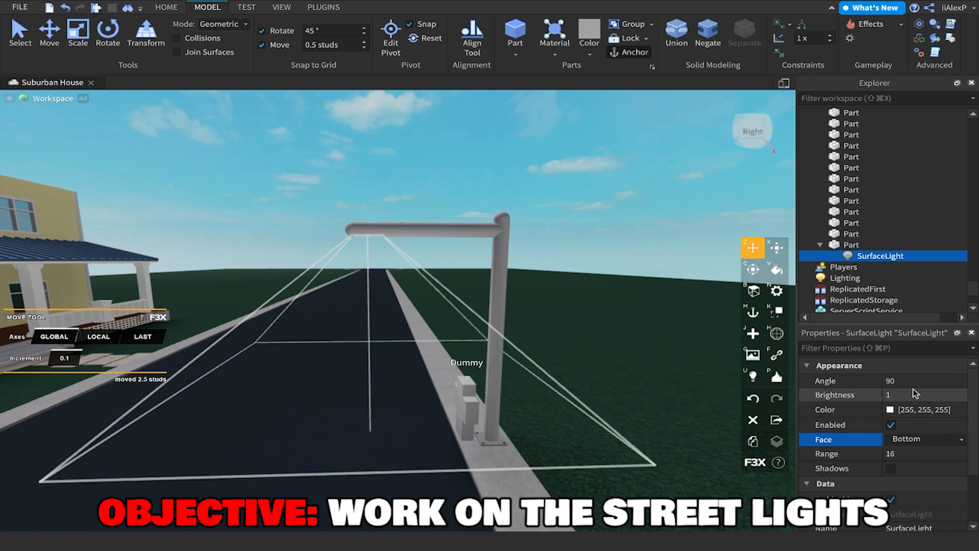
Set the SurfaceLight's brightness to 9 and its colour to yellow (255, 255, 10).
text(50)
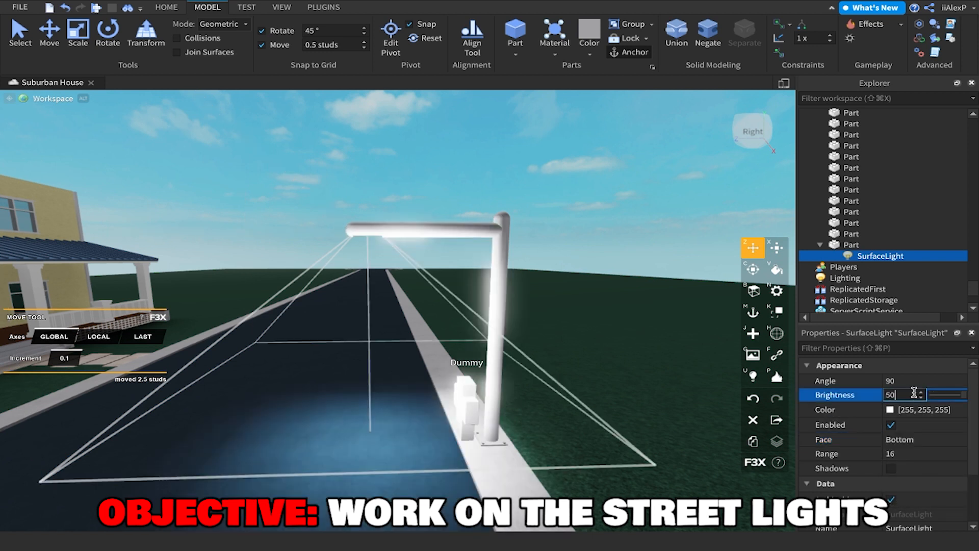
key(BackSpace)
key(BackSpace)
text(40)
key(BackSpace)
key(BackSpace)
text(9)
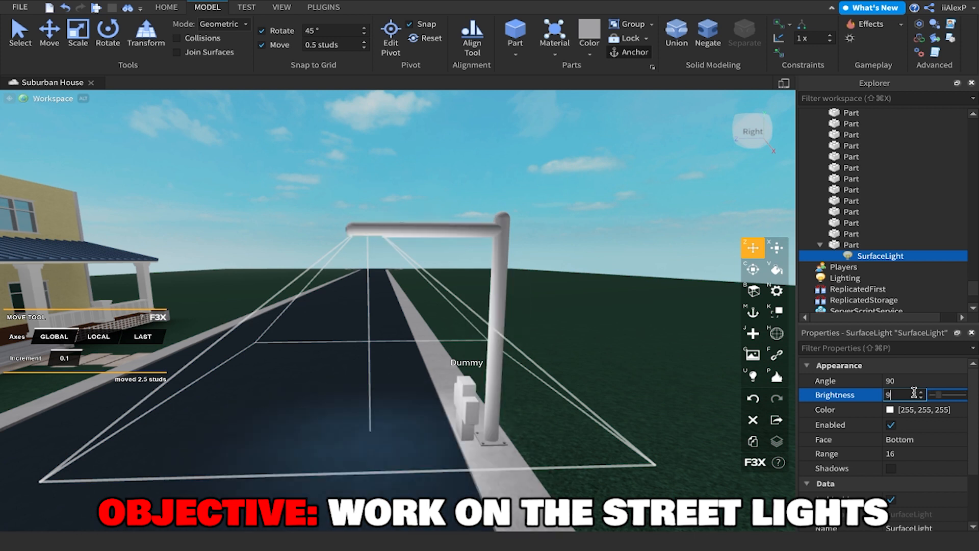
click(890, 410)
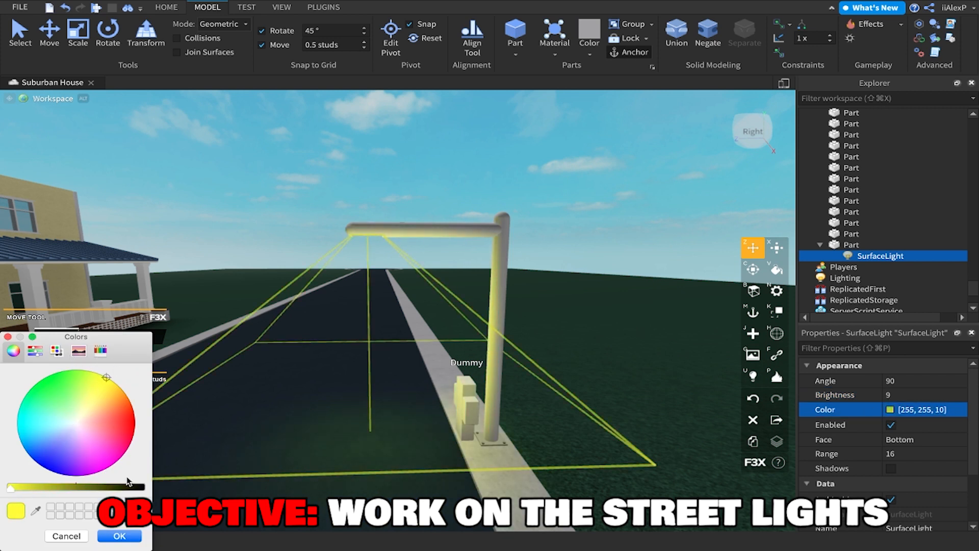
click(118, 540)
Select all the parts of the street light and group them into one model.
click(479, 184)
key(a)
right_drag(479, 184, 479, 184)
drag(498, 251, 550, 376)
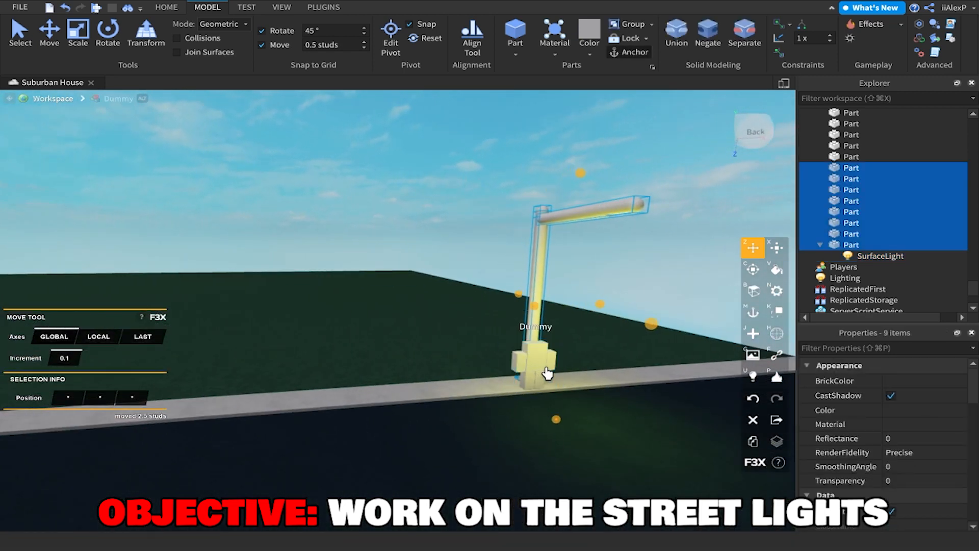
key(ctrl+g)
Set the Lighting service's time of day to 01:00:00 to see the street light at night.
right_drag(542, 372, 540, 370)
key(s)
key(d)
click(554, 173)
key(w)
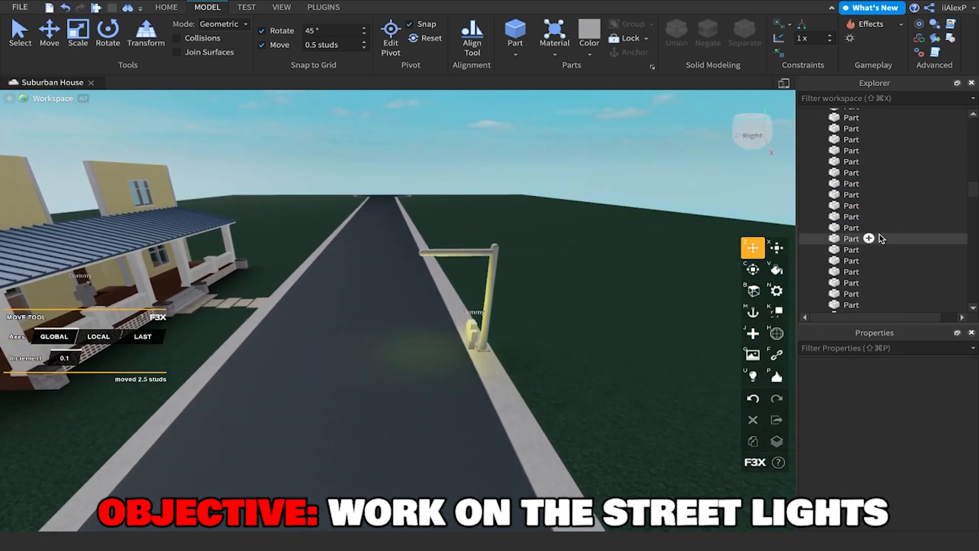
scroll(955, 209, down, 1)
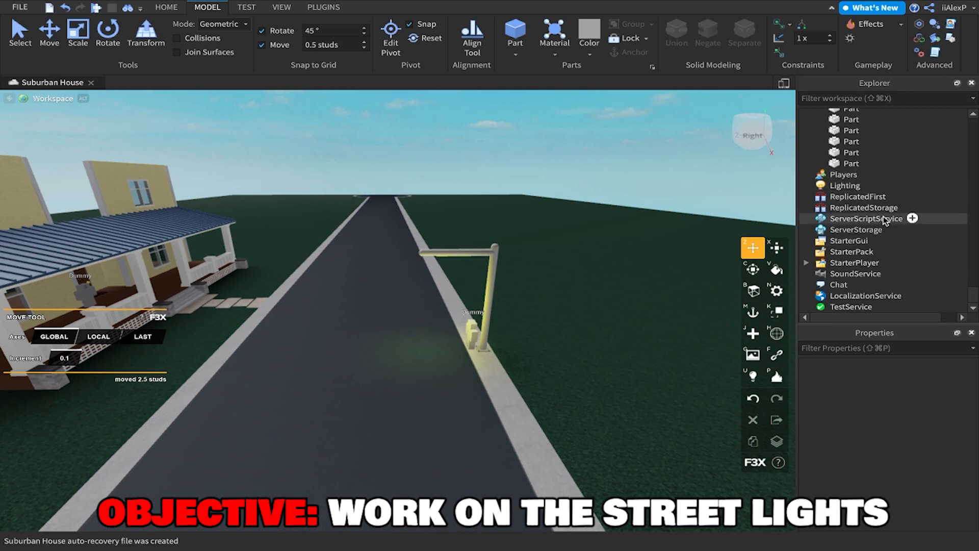
scroll(860, 488, down, 5)
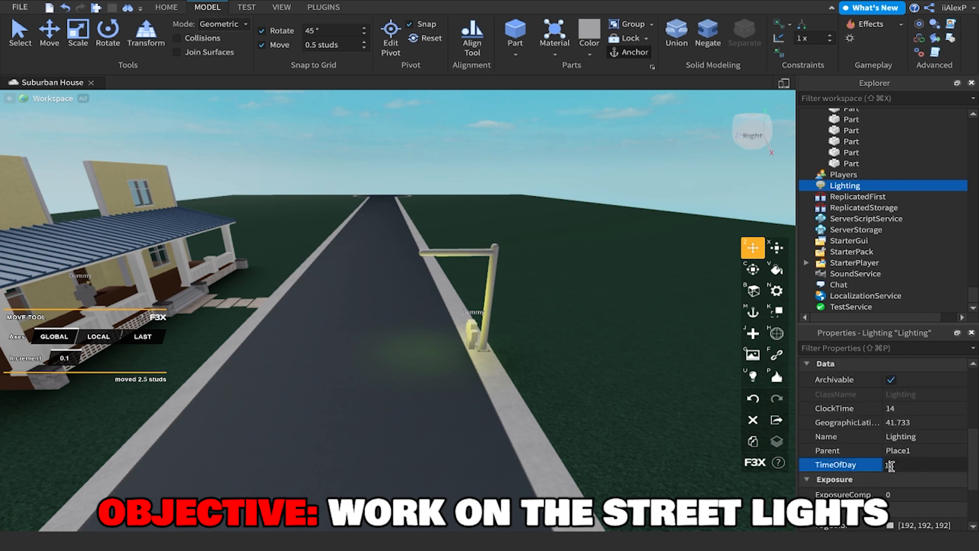
click(890, 465)
text(1)
key(Return)
View the lit street light up close at night and select only its grouped model.
right_drag(321, 290, 322, 290)
drag(312, 204, 459, 436)
scroll(369, 372, up, 3)
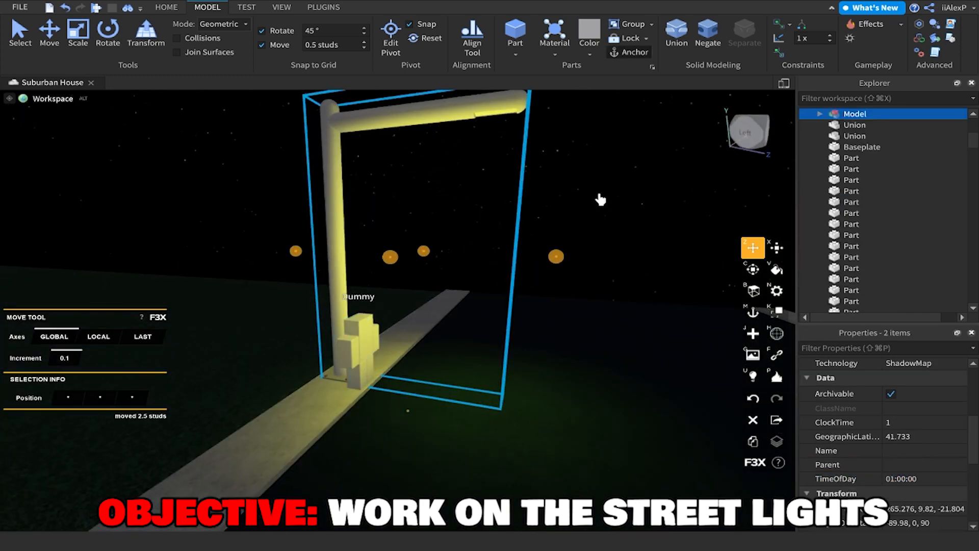
click(600, 198)
right_drag(507, 217, 508, 217)
click(406, 261)
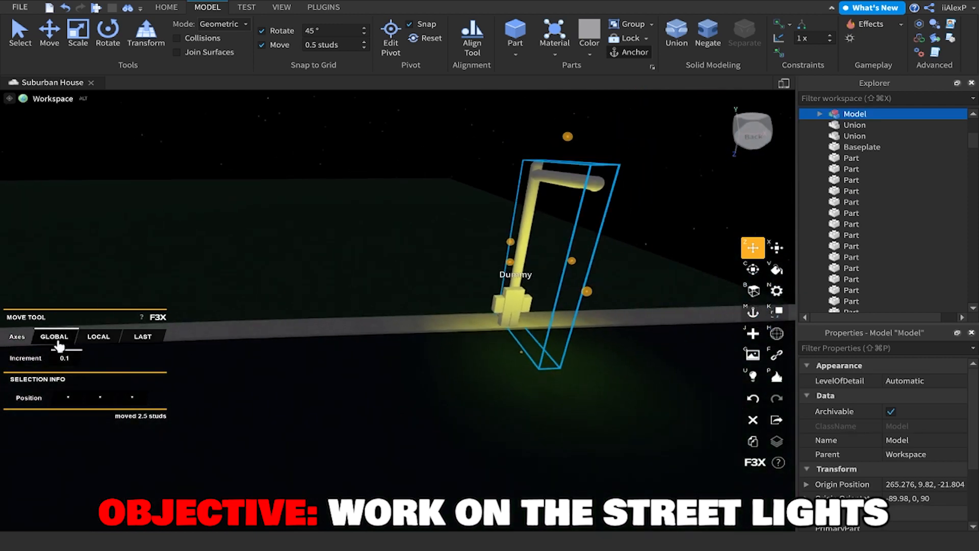
Try duplicating the street light and moving the copy 20 studs along the sidewalk with a 5-stud increment, then undo both.
text(5)
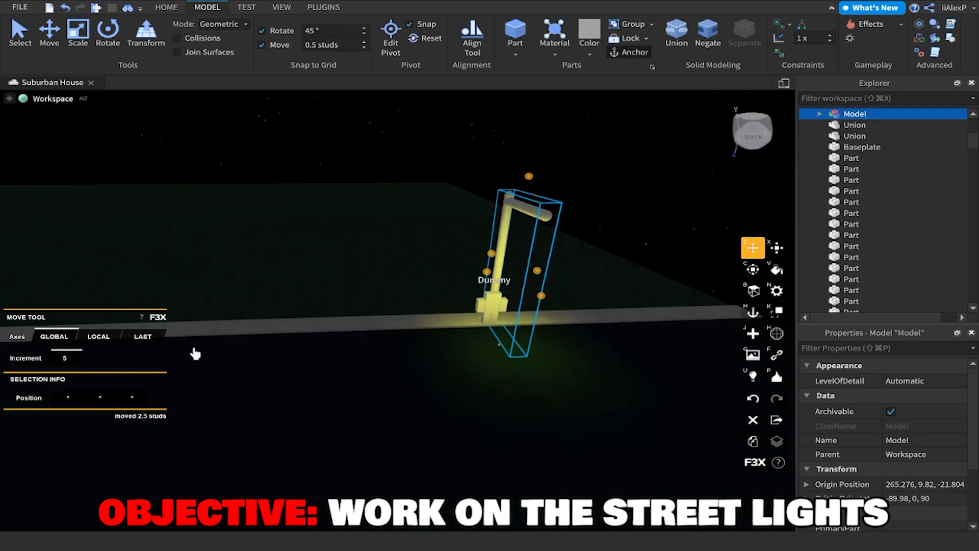
key(ctrl+d)
drag(539, 280, 376, 288)
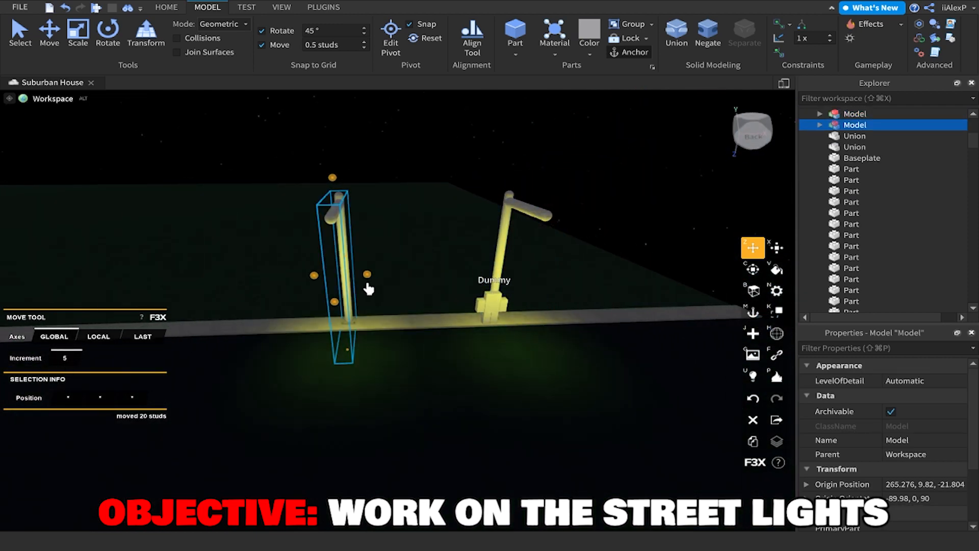
key(ctrl+z)
key(ctrl+z)
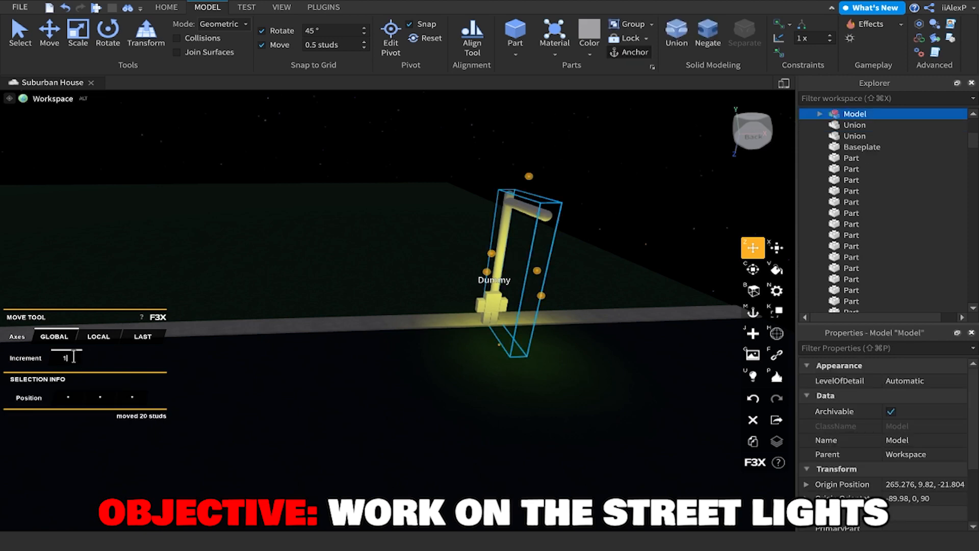
Duplicate the street light, move the copy across the road to the house-side sidewalk and rotate it 180 degrees about its vertical axis.
drag(541, 301, 579, 419)
right_drag(502, 359, 459, 341)
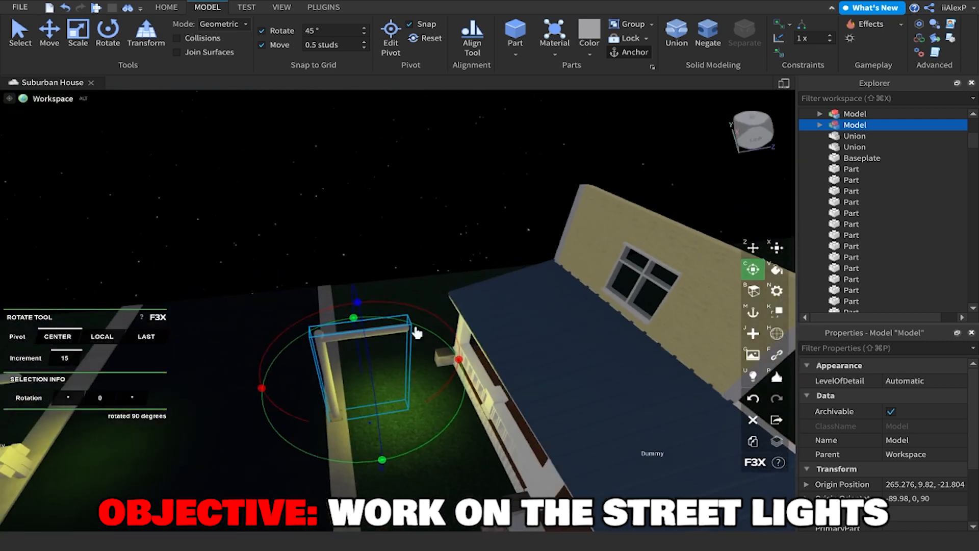
drag(353, 320, 366, 490)
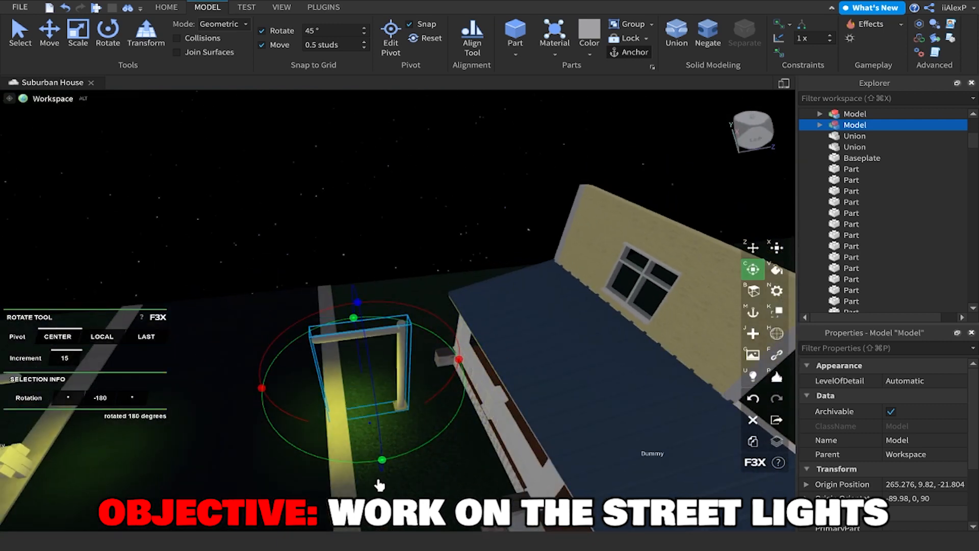
Move the rotated street light copy 10 studs so it stands in place on the house-side sidewalk.
drag(414, 374, 354, 383)
right_drag(349, 385, 353, 363)
key(a)
key(s)
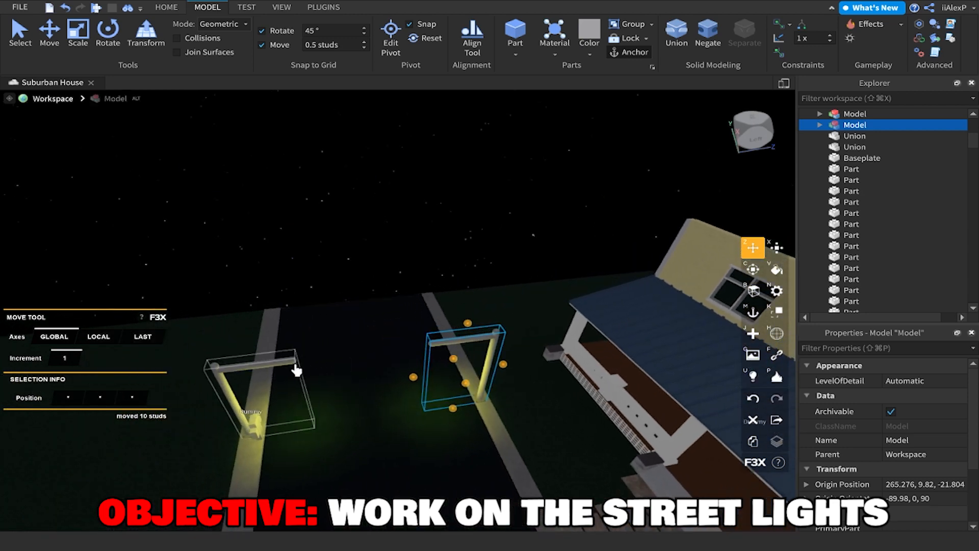
Select the facing pair of street lights and place a duplicate pair farther along the road with a 25-stud move increment.
key(a)
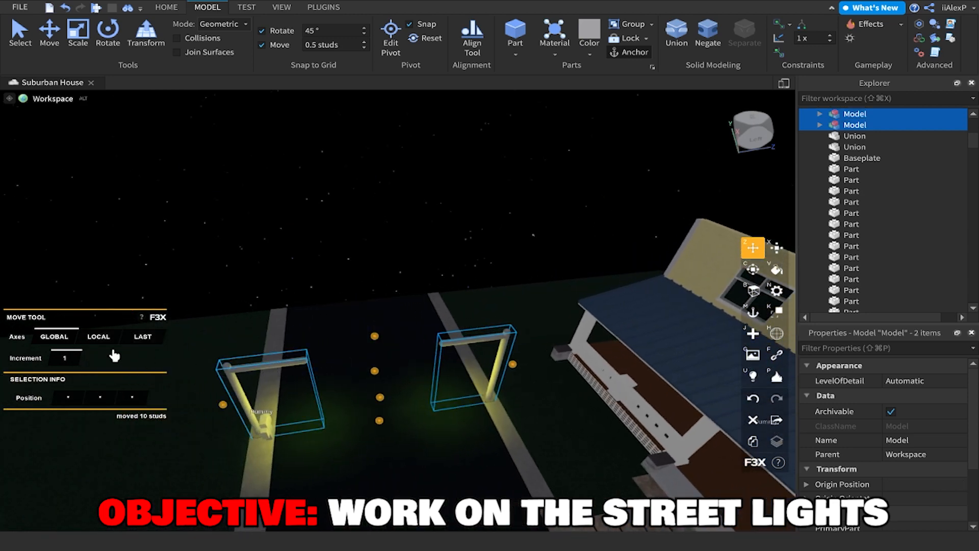
right_drag(281, 360, 292, 362)
key(a)
drag(379, 290, 574, 313)
key(s)
key(d)
Keep duplicating the selected street light pair, moving each new pair 50 studs farther along both sidewalks.
drag(474, 317, 634, 339)
key(d)
key(shift+c)
drag(536, 322, 634, 333)
key(d)
key(shift+c)
drag(533, 328, 672, 347)
key(d)
key(shift+c)
right_drag(576, 342, 584, 351)
key(w)
key(s)
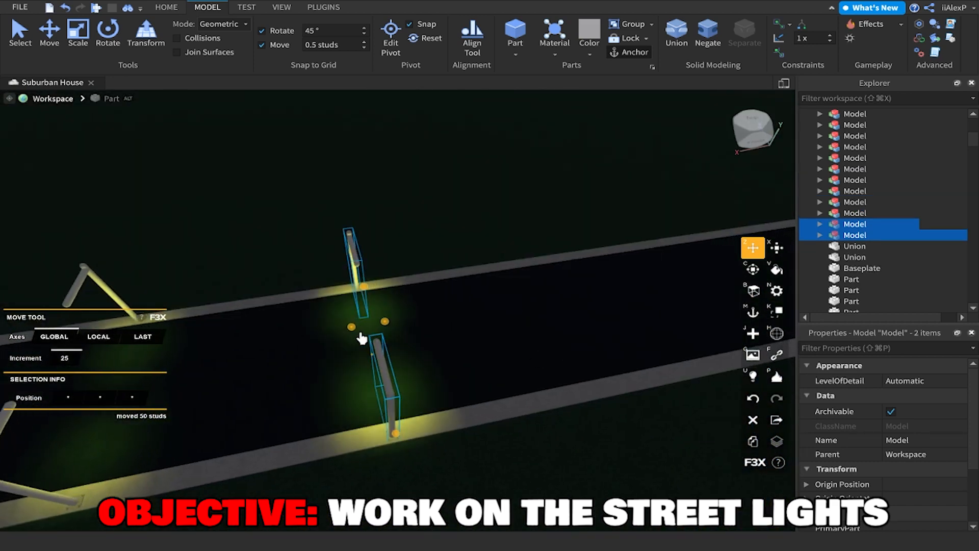
Extend the rows with more duplicated street light pairs, spaced 50 studs apart, toward the road's rounded end.
key(d)
right_drag(554, 309, 553, 310)
drag(423, 307, 553, 314)
key(d)
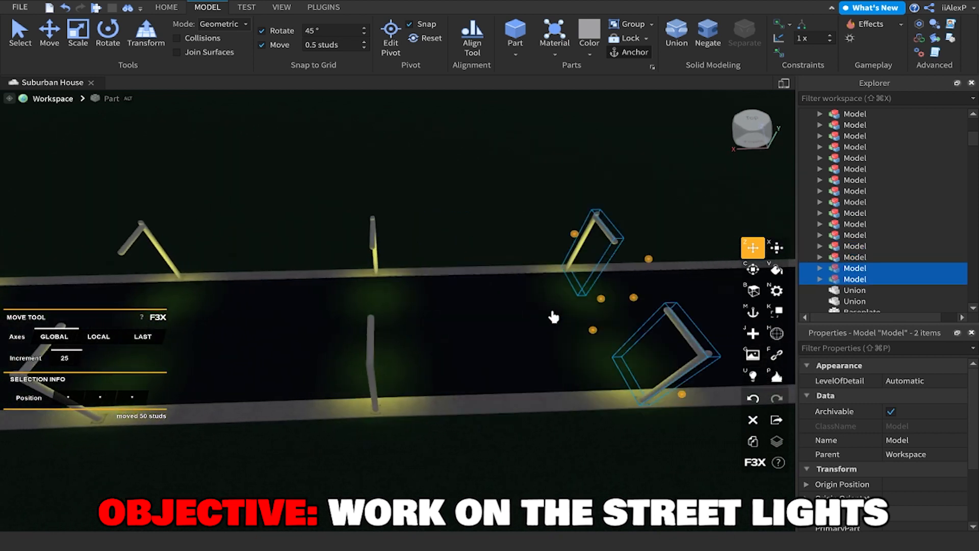
key(a)
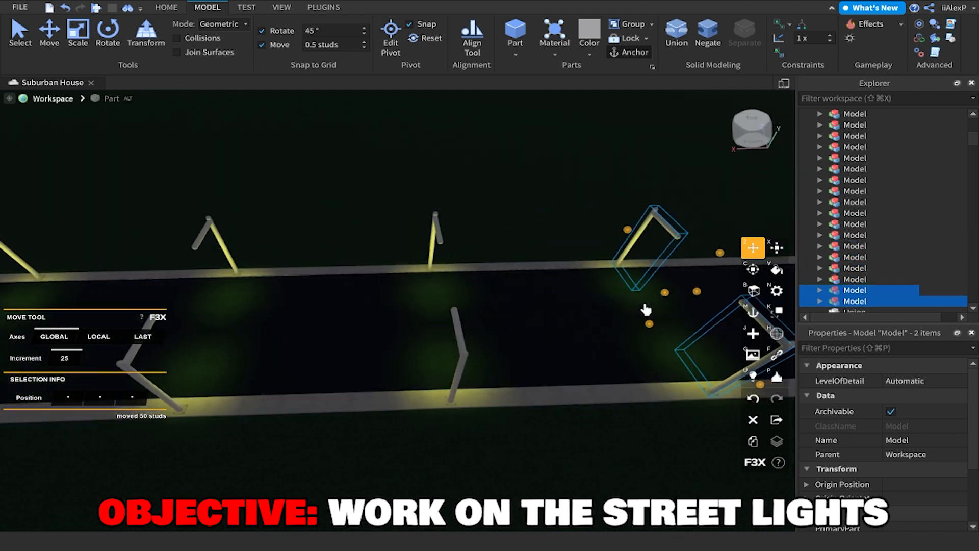
Place the last duplicated street light pairs at 50-stud spacing, stopping just before the road widens into the cul-de-sac.
right_drag(615, 316, 590, 308)
key(d)
key(shift+c)
drag(488, 276, 584, 270)
key(d)
right_drag(584, 271, 551, 280)
key(d)
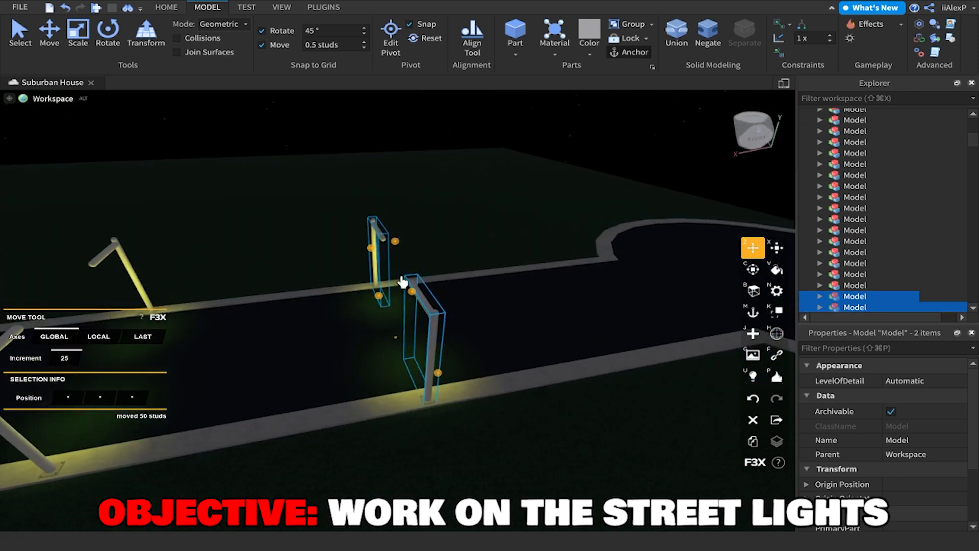
key(d)
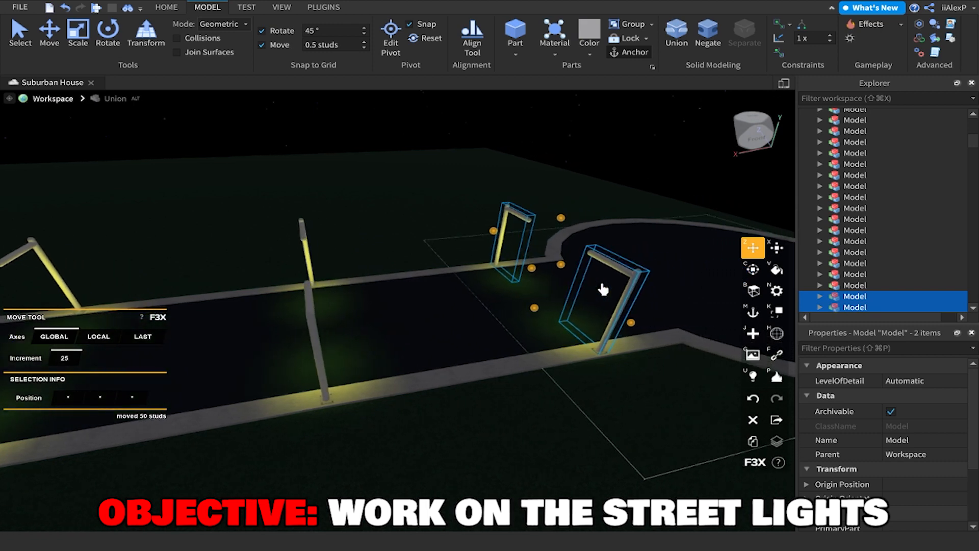
Deselect the last street light pair and inspect both completed rows along the whole road.
right_drag(593, 289, 599, 263)
key(s)
click(577, 164)
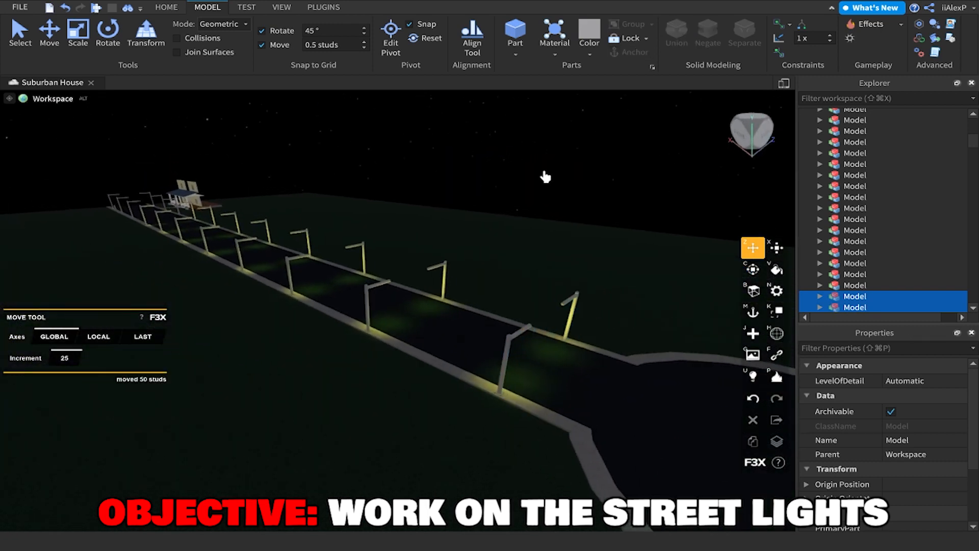
key(w)
right_drag(459, 199, 457, 198)
key(w)
key(s)
key(w)
key(s)
key(w)
Start a play test and run the avatar along the road to check the street lights at night.
click(179, 9)
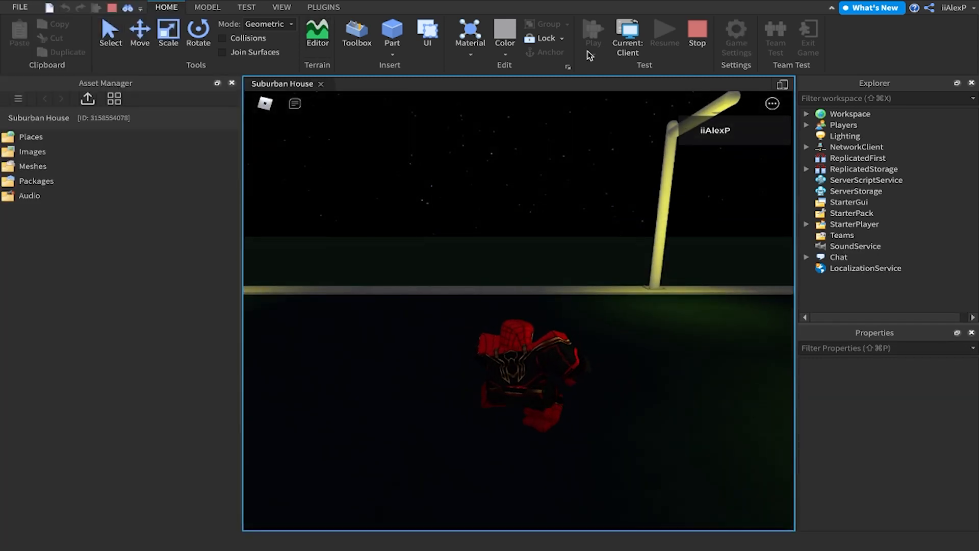
key(d)
key(s)
key(w)
right_drag(485, 248, 478, 243)
key(w)
key(d)
key(a)
key(s)
key(a)
key(s)
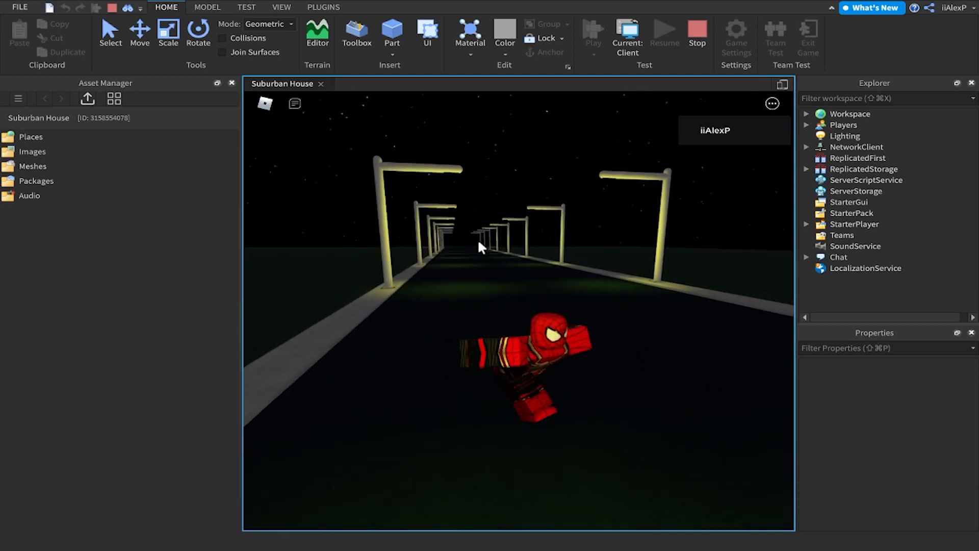
key(s)
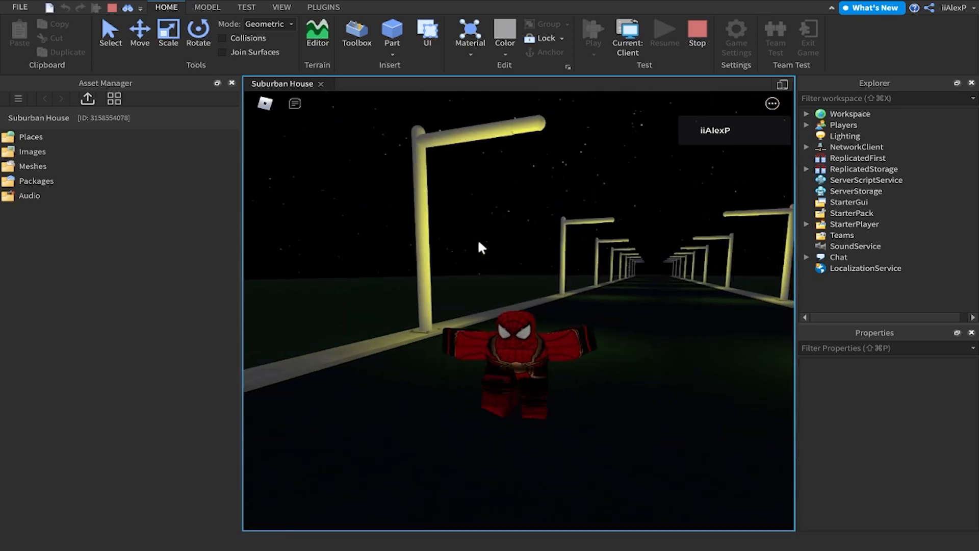
right_drag(478, 242, 479, 243)
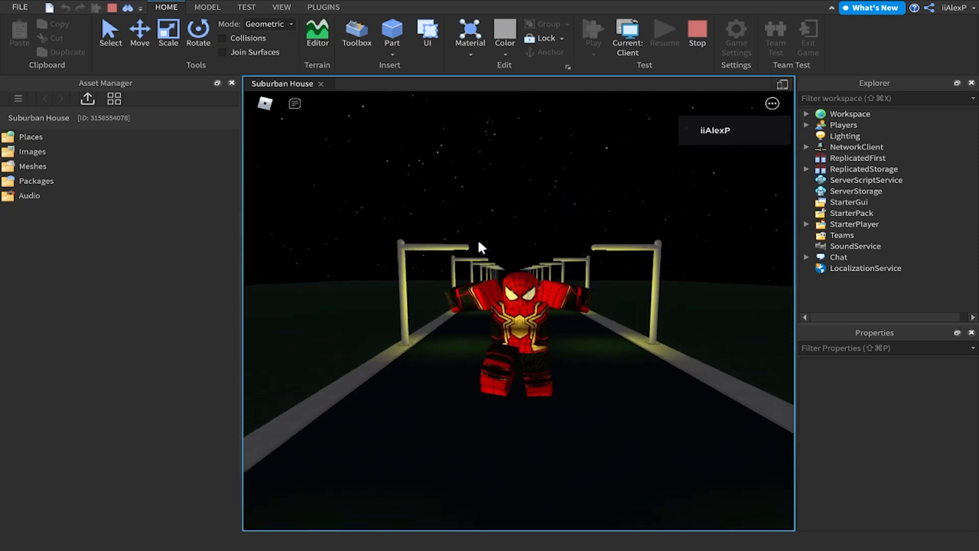
Walk the avatar to the house and across its porch toward the front door.
key(s)
key(w)
right_drag(478, 242, 479, 242)
key(w)
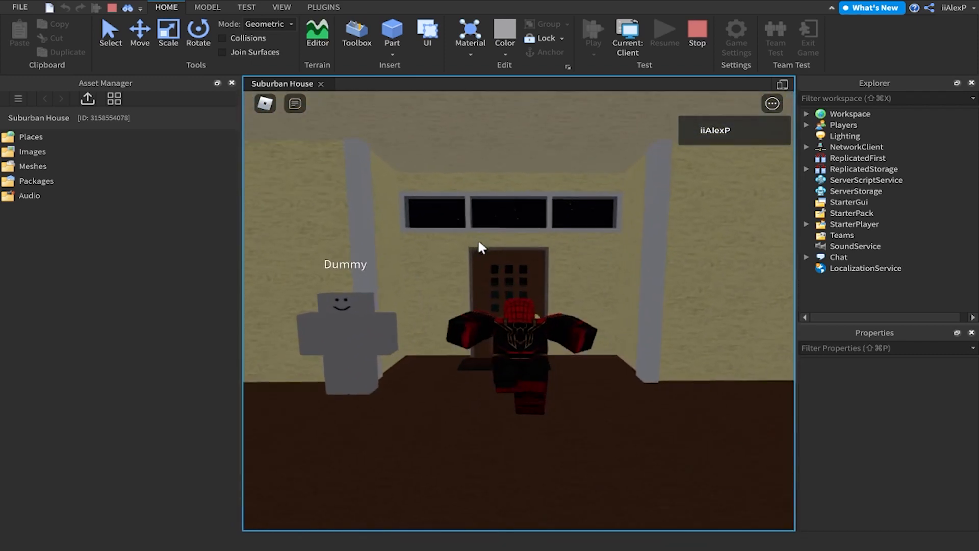
key(w)
right_drag(478, 242, 479, 243)
key(w)
key(w)
key(w)
key(w)
Run the avatar up and down the road again, examining the street light rows and the house from both directions.
right_drag(478, 242, 470, 259)
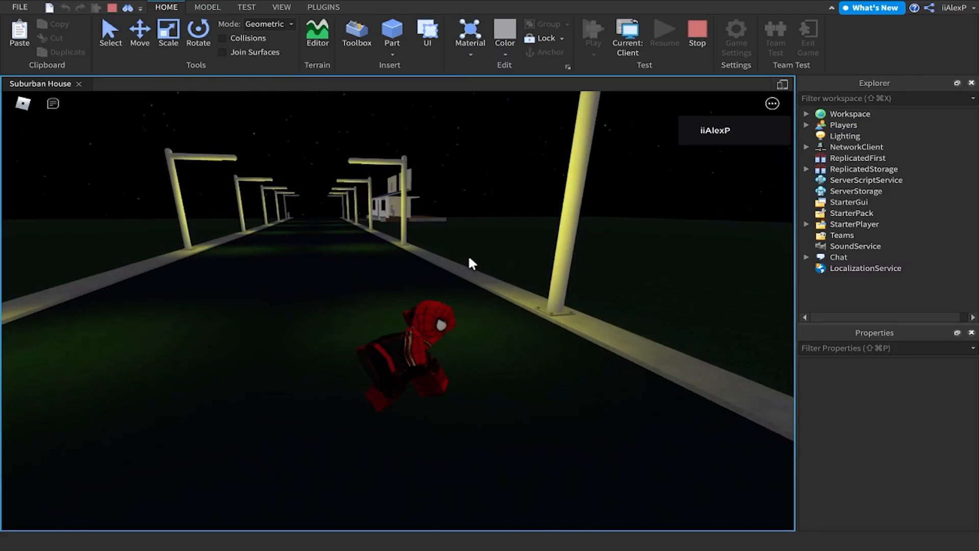
key(s)
key(s)
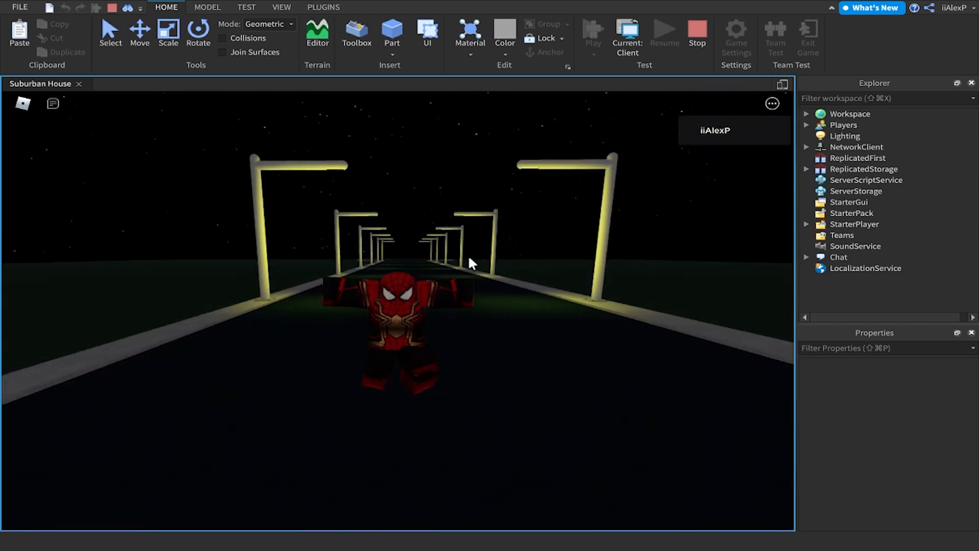
scroll(470, 259, down, 5)
scroll(469, 258, up, 5)
right_drag(469, 259, 469, 258)
key(w)
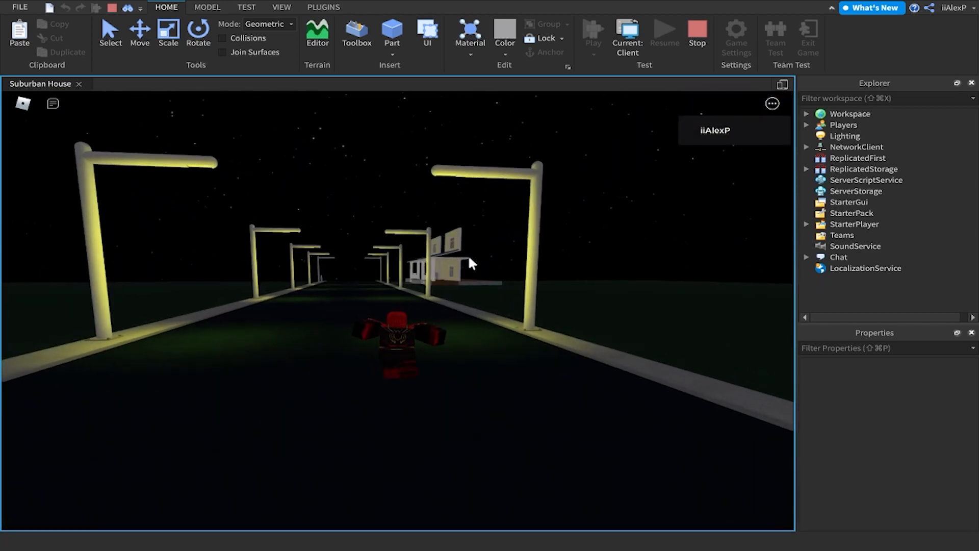
key(w)
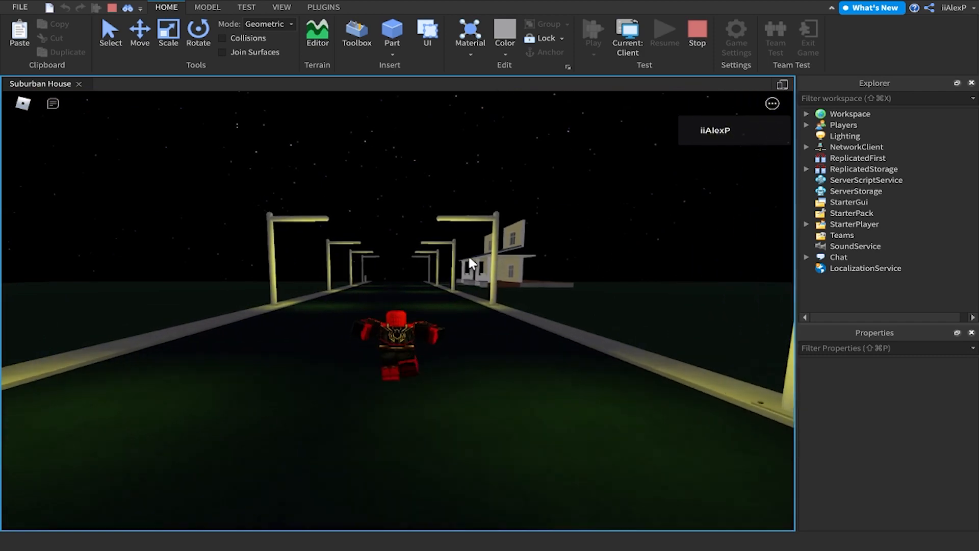
key(w)
right_drag(469, 259, 469, 259)
key(s)
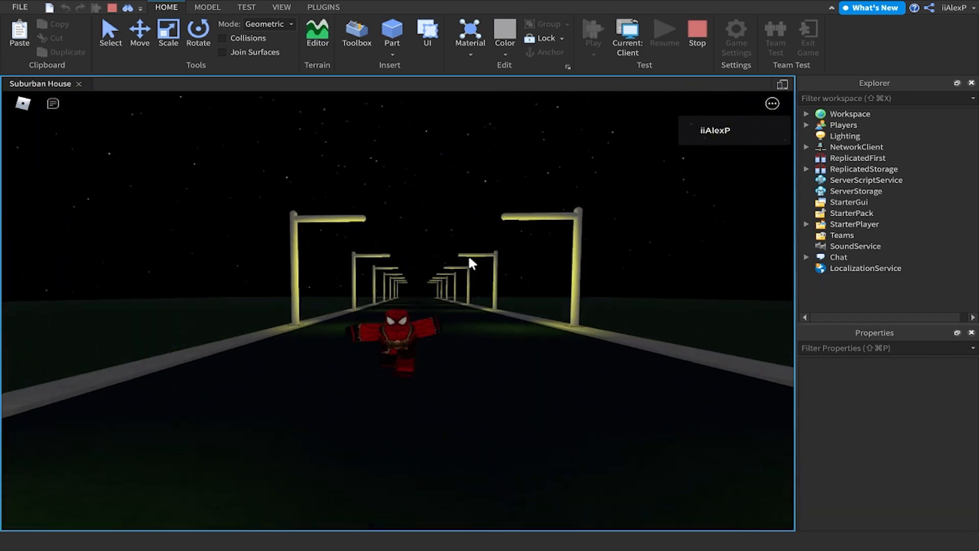
key(s)
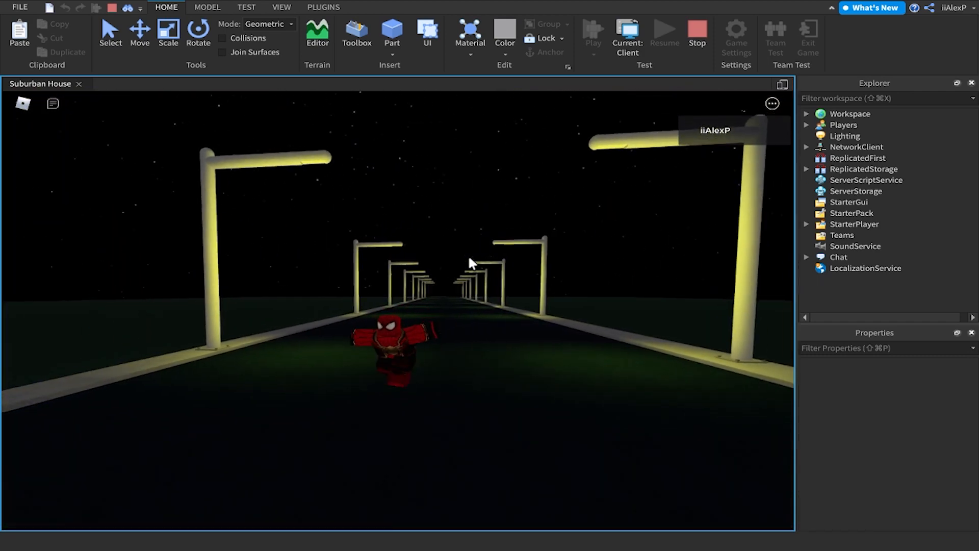
key(s)
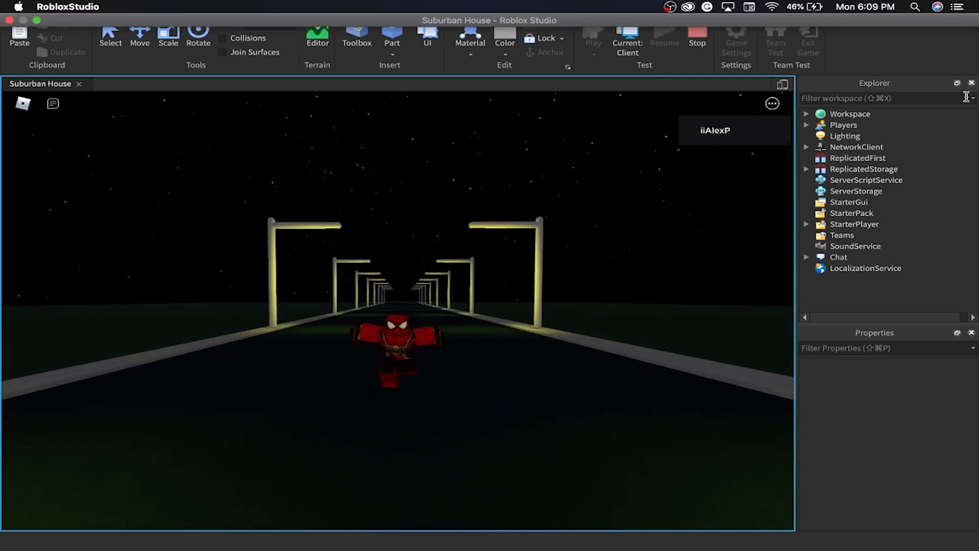
key(s)
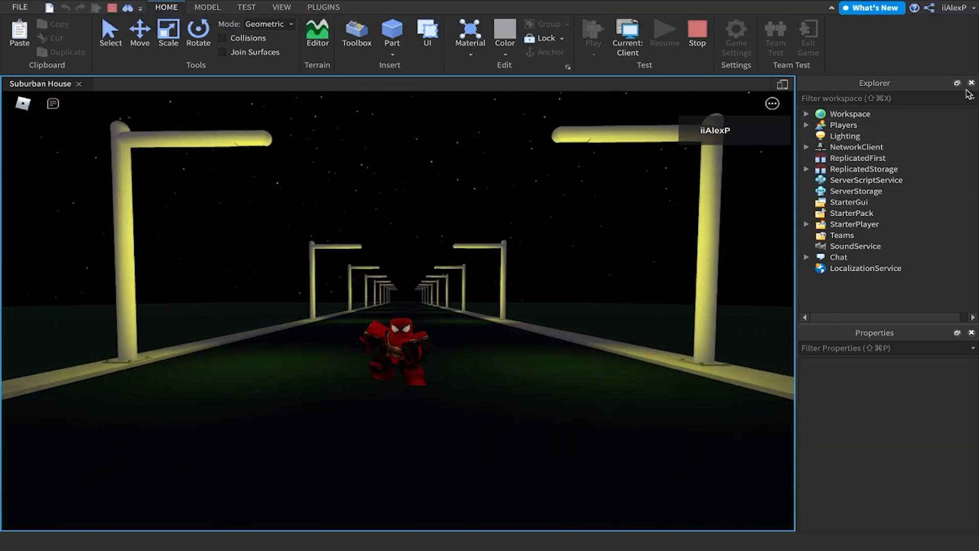
Close the Explorer and Properties panels to widen the play-test view.
click(971, 84)
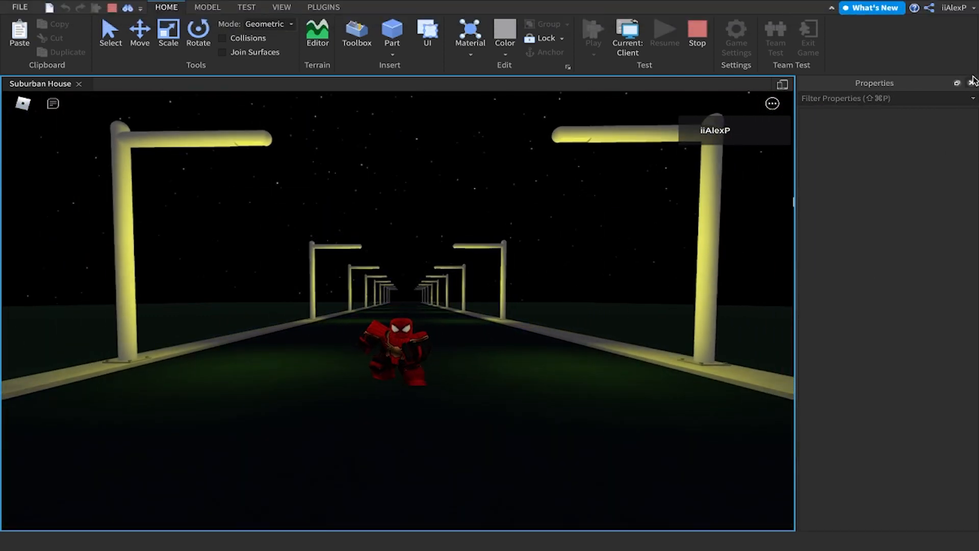
click(971, 83)
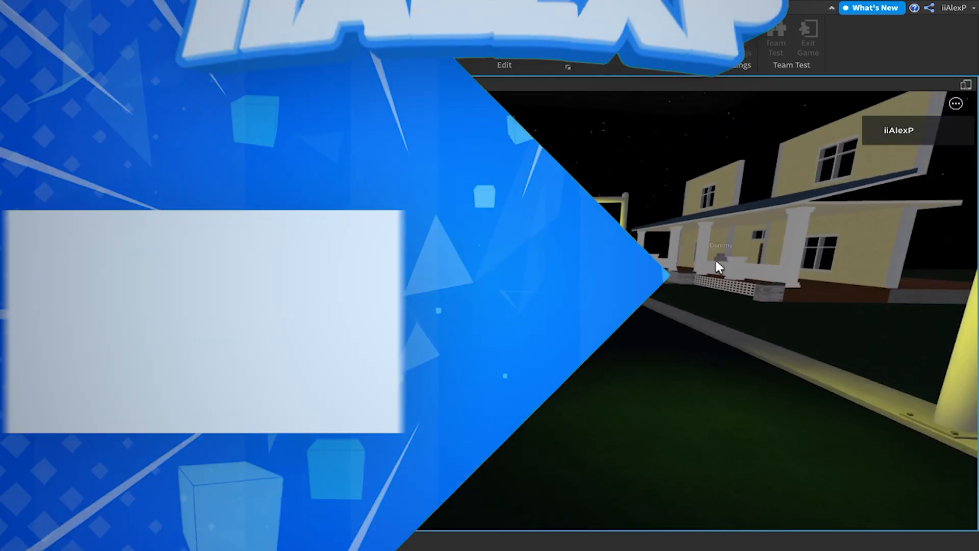